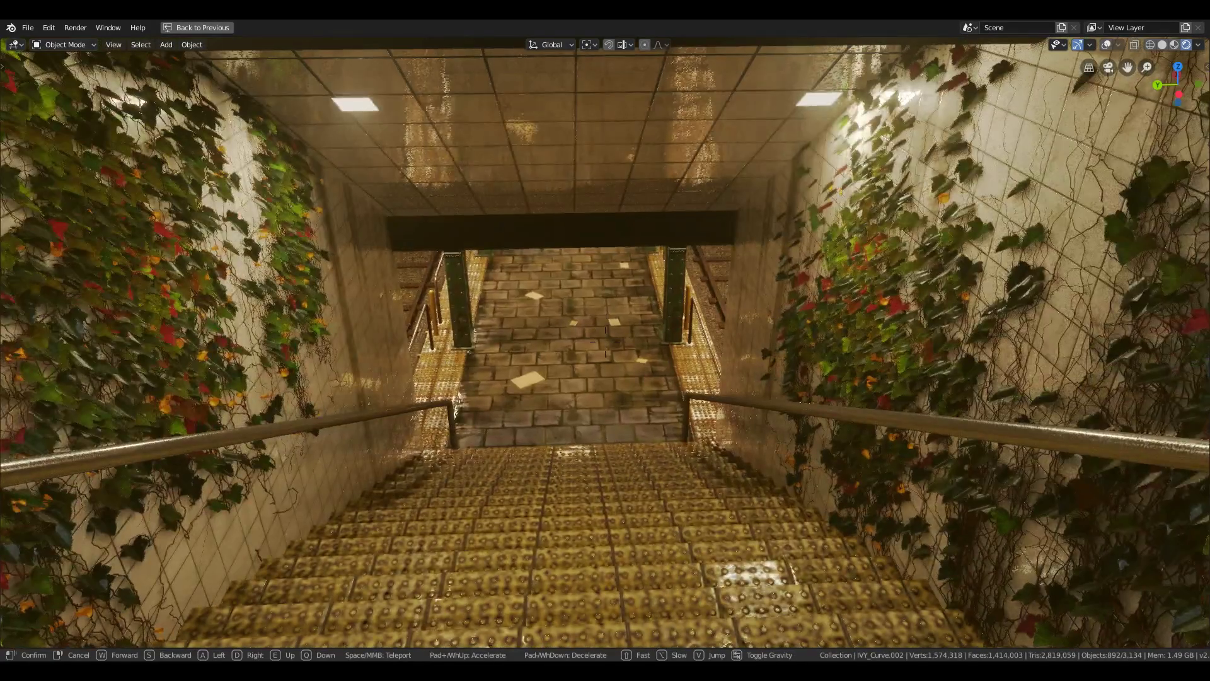
Walk through the subway stairway scene to examine the ivy growing on both tiled walls
key(w)
key(w)
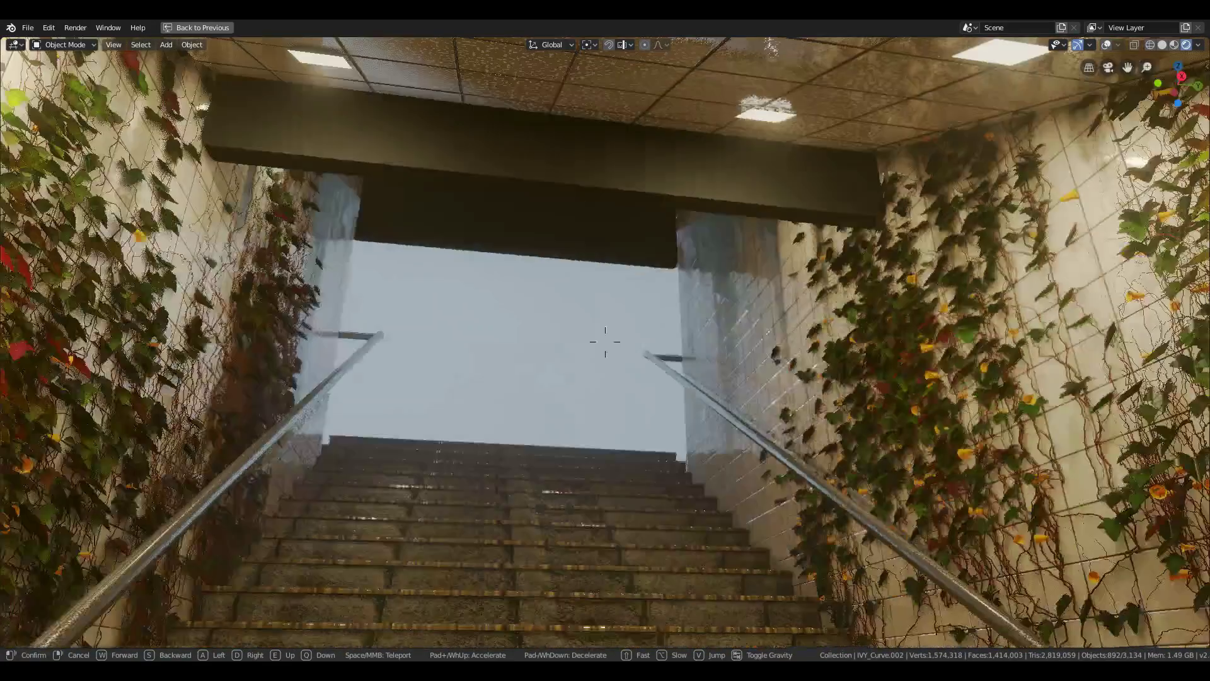
key(s)
key(w)
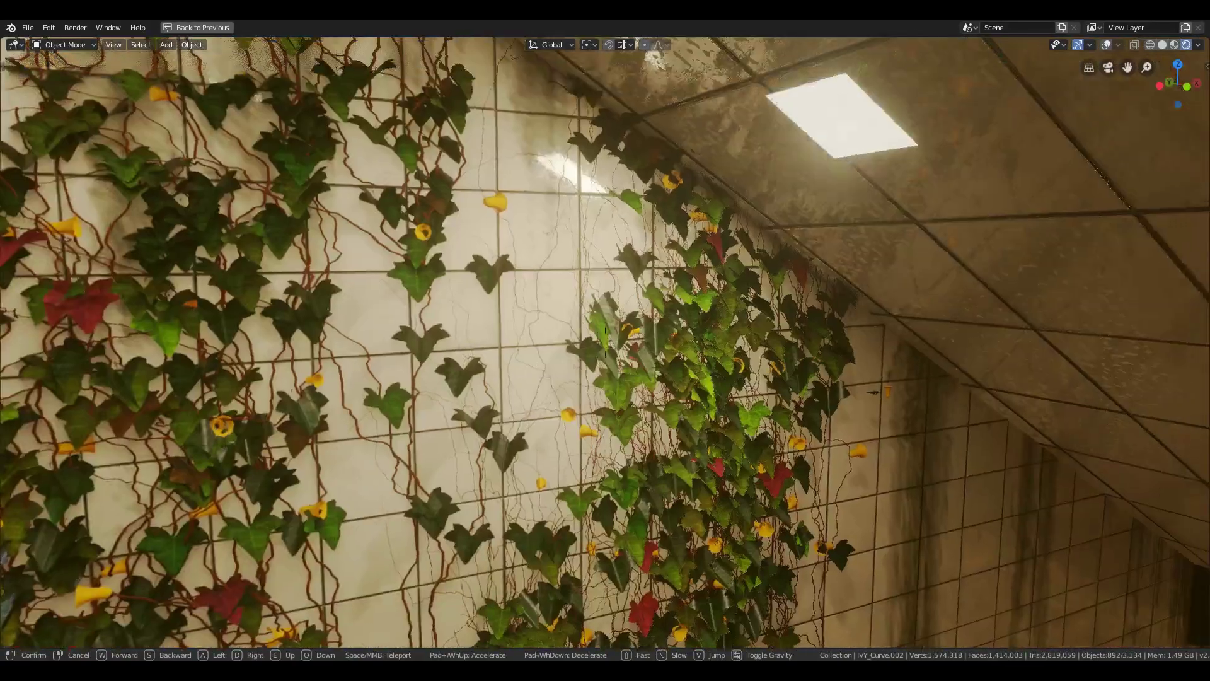
key(s)
key(s)
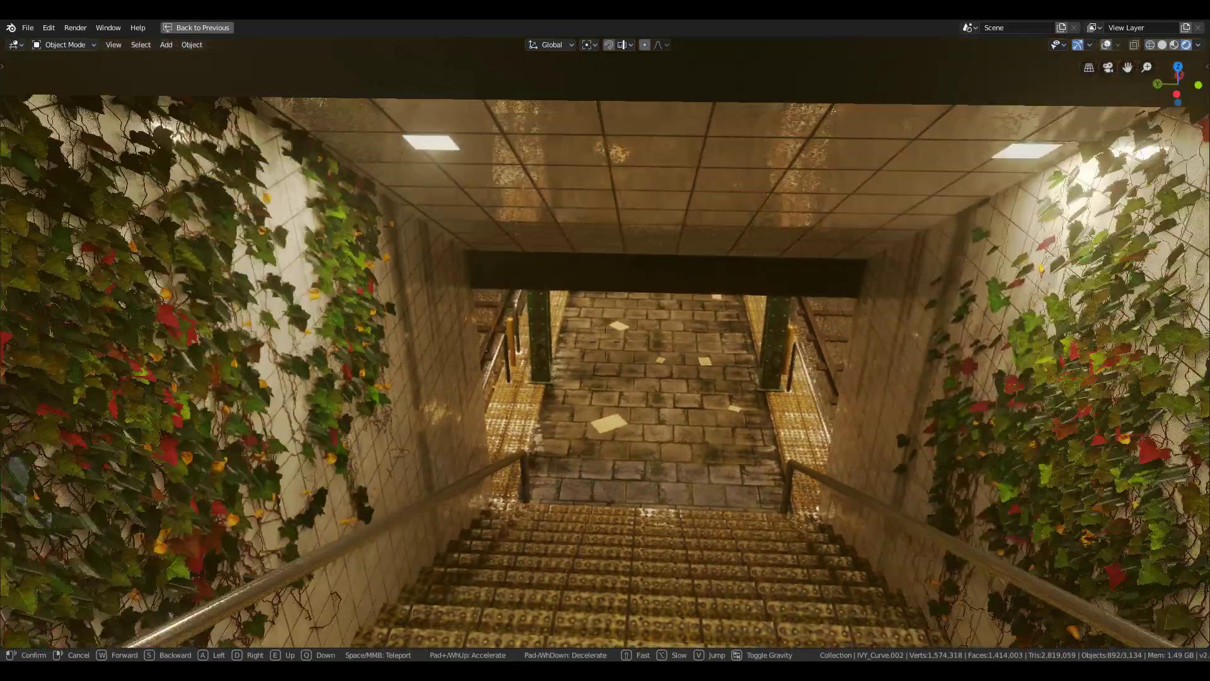
key(s)
key(d)
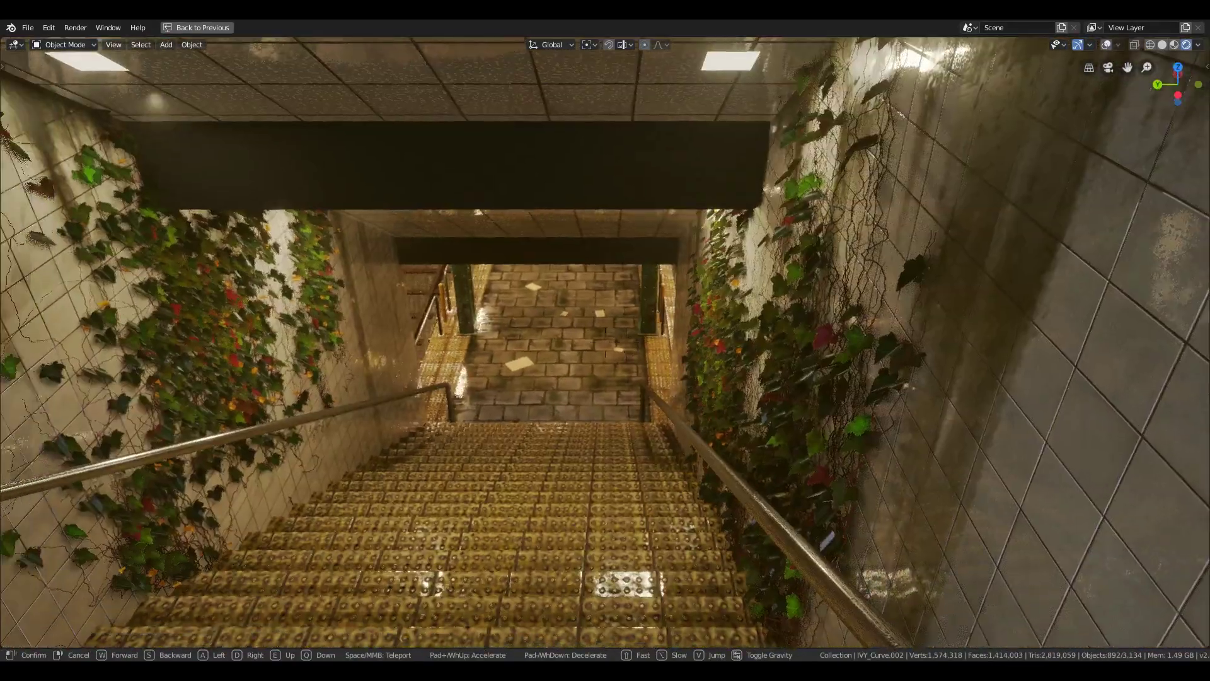
key(a)
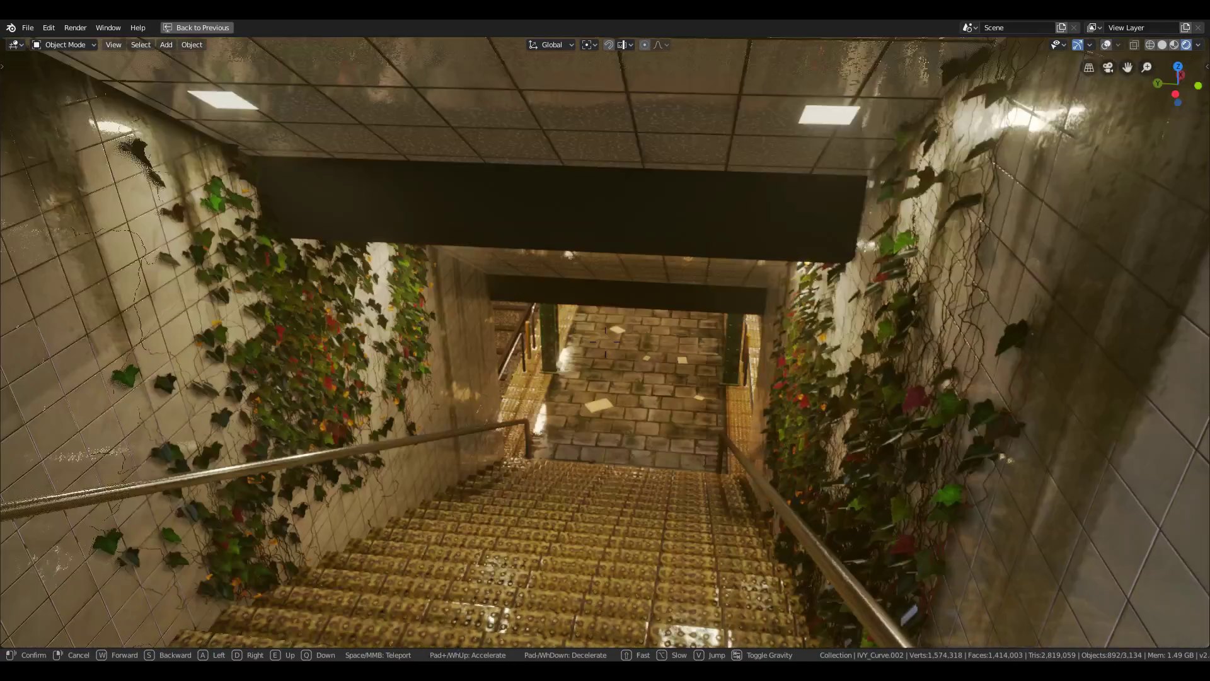
key(d)
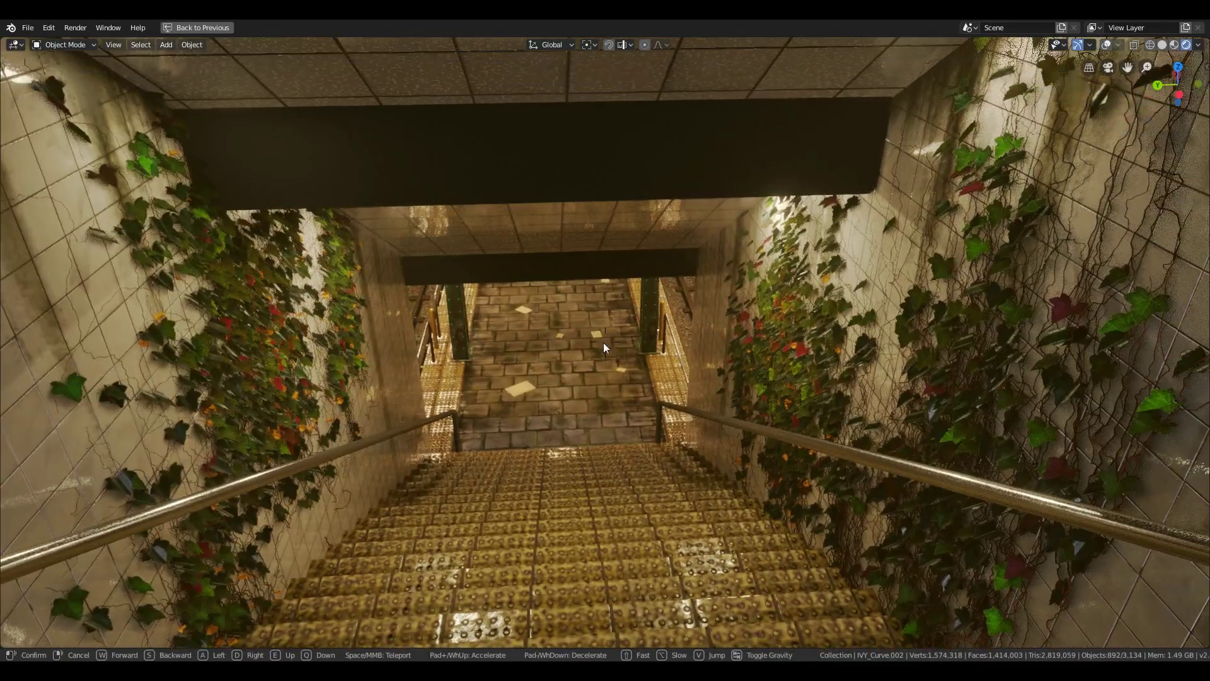
click(604, 347)
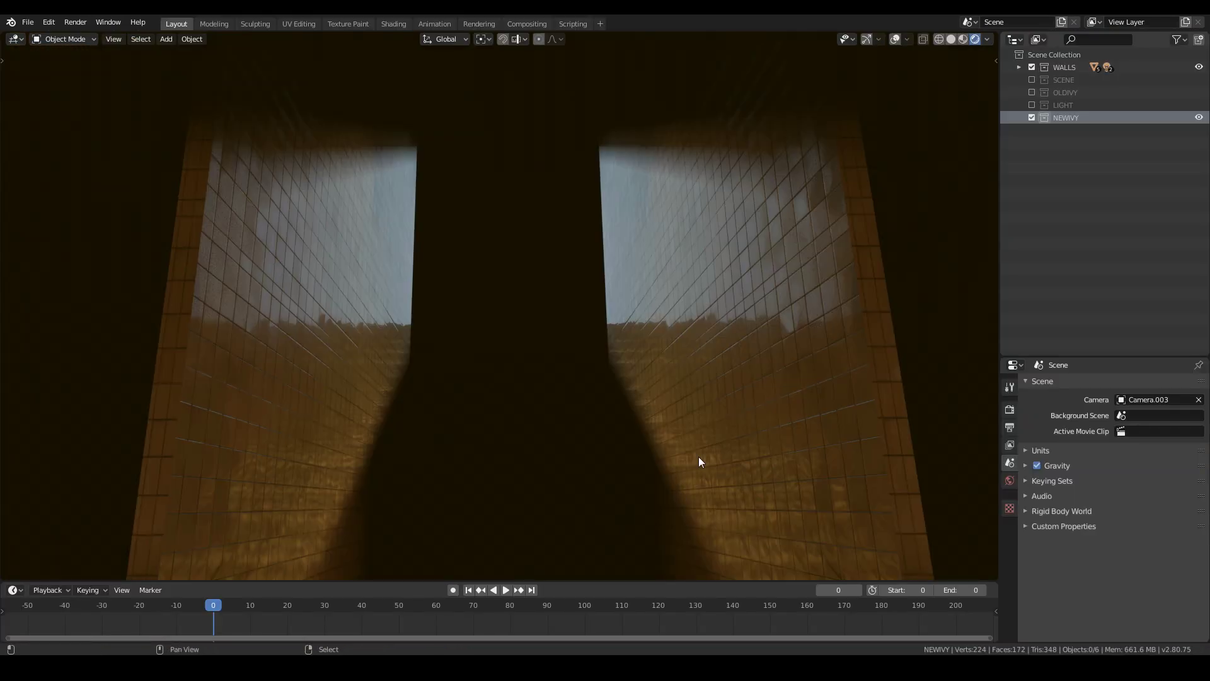
Approach the tiled stairway wall at close range and turn on the viewport overlays
key(shift+grave)
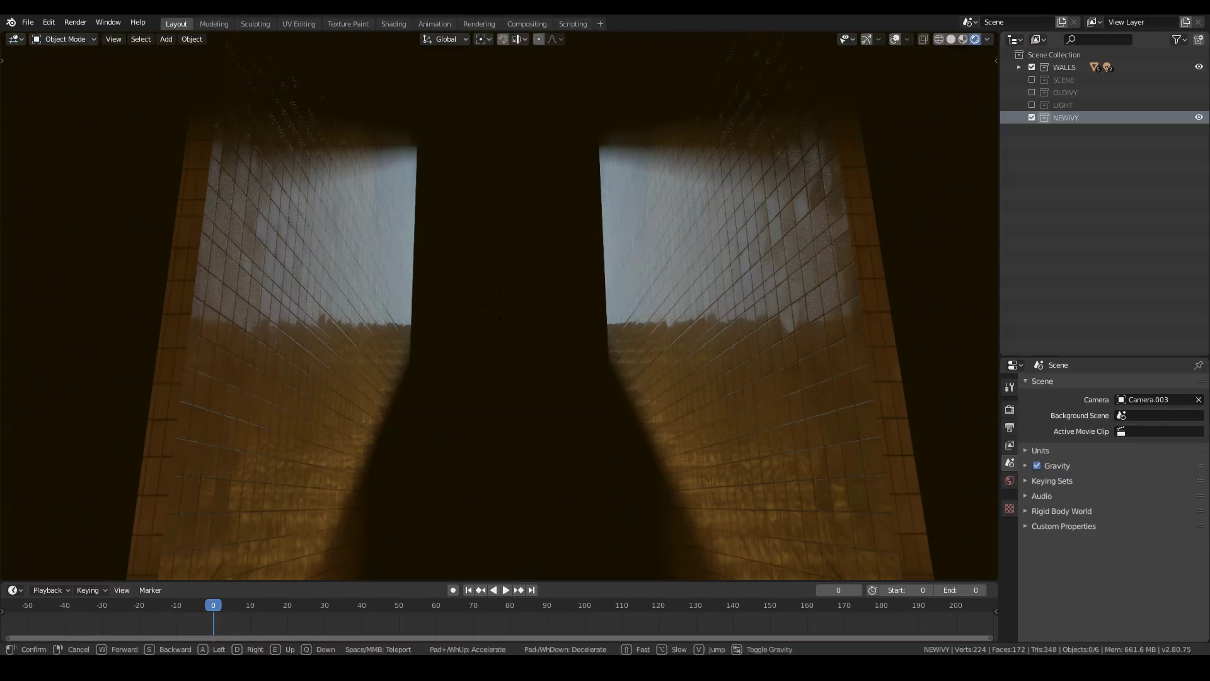
key(w)
key(w)
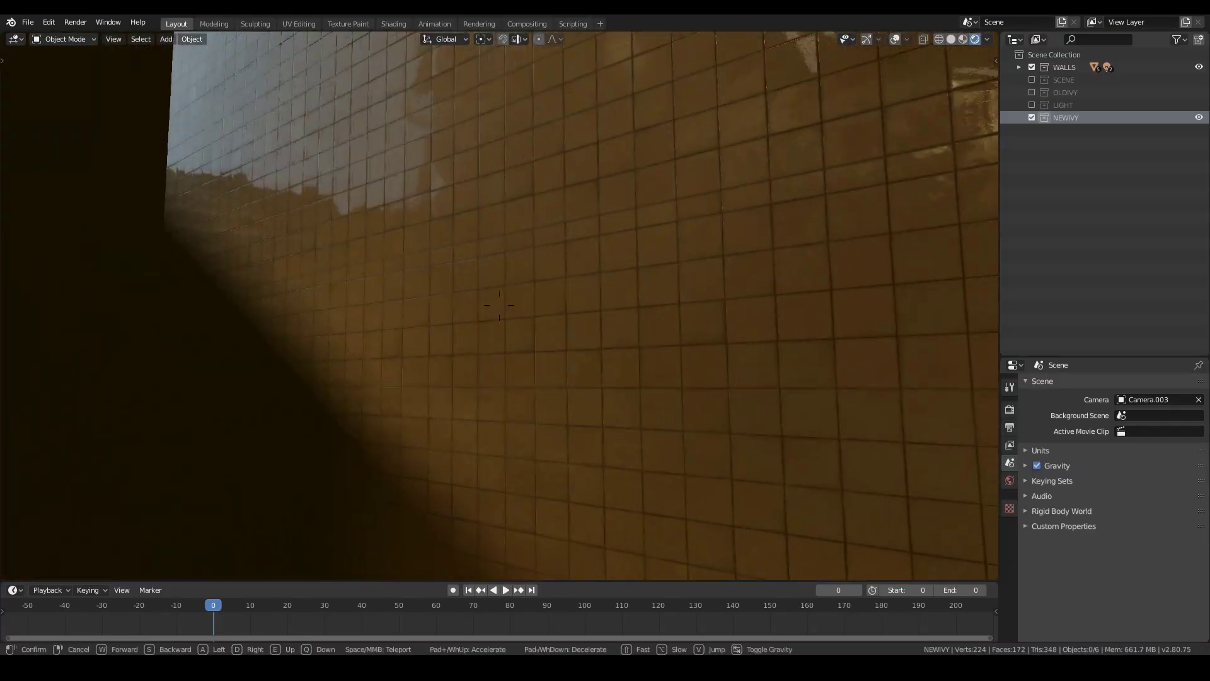
click(501, 320)
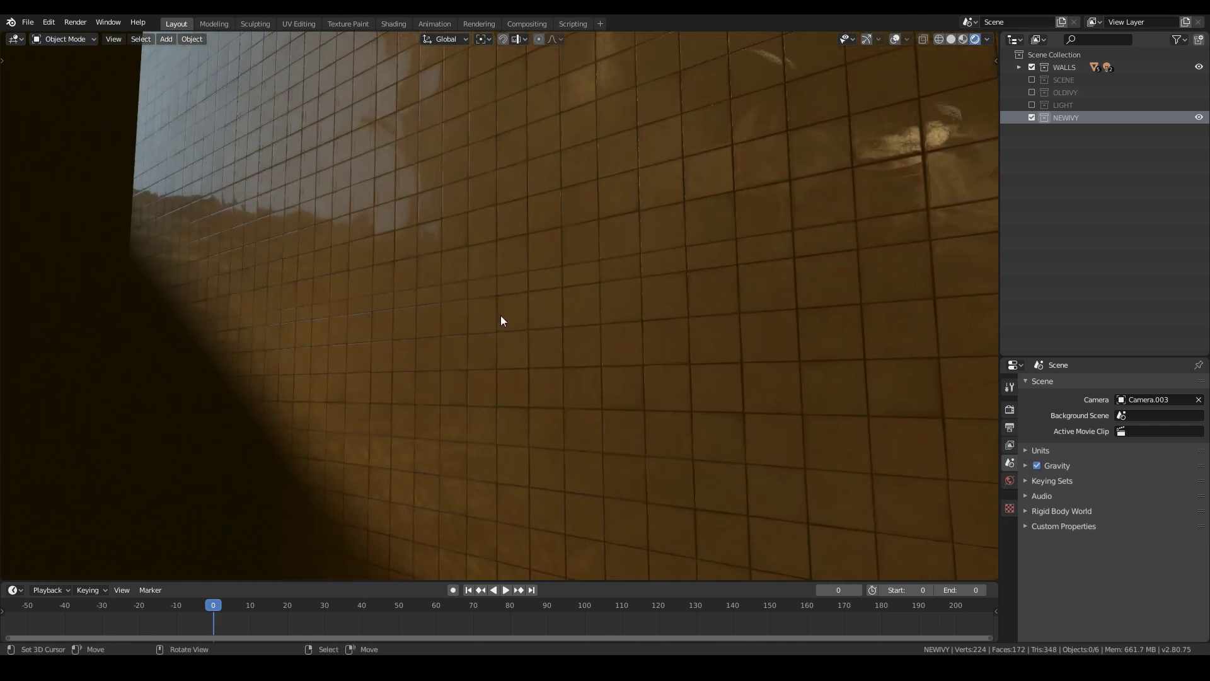
click(896, 40)
Search the add-on preferences for "ivy" and check that Add Curve: IvyGen is enabled
click(51, 24)
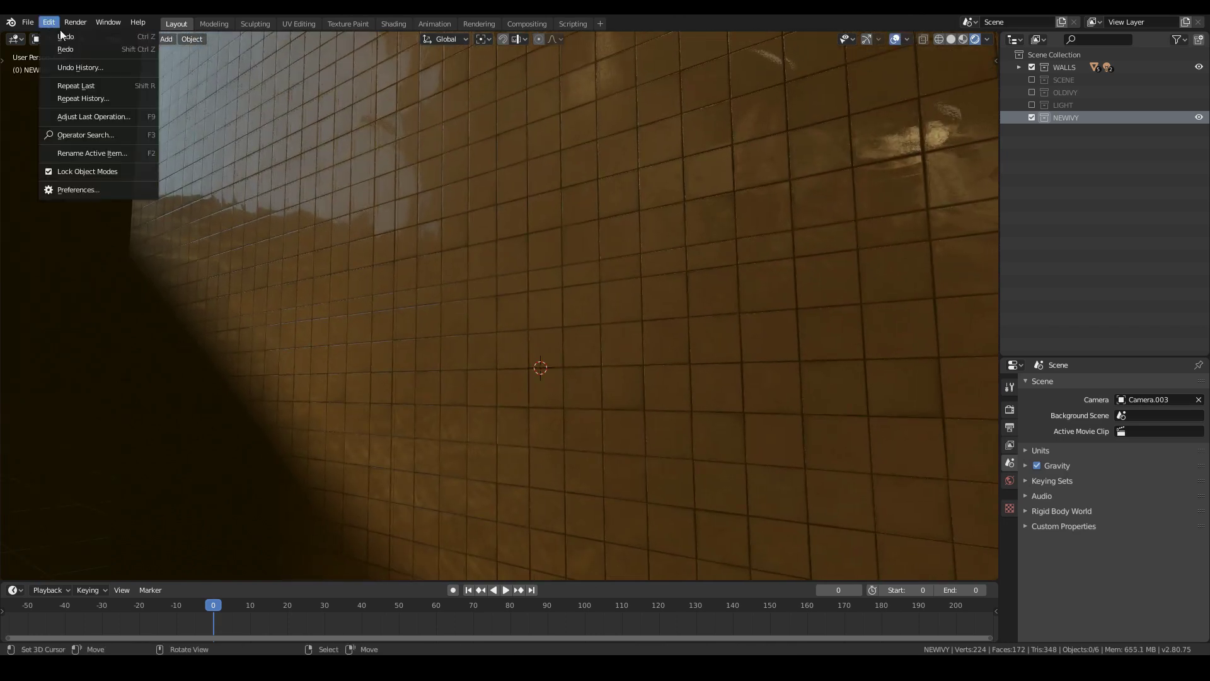
click(90, 187)
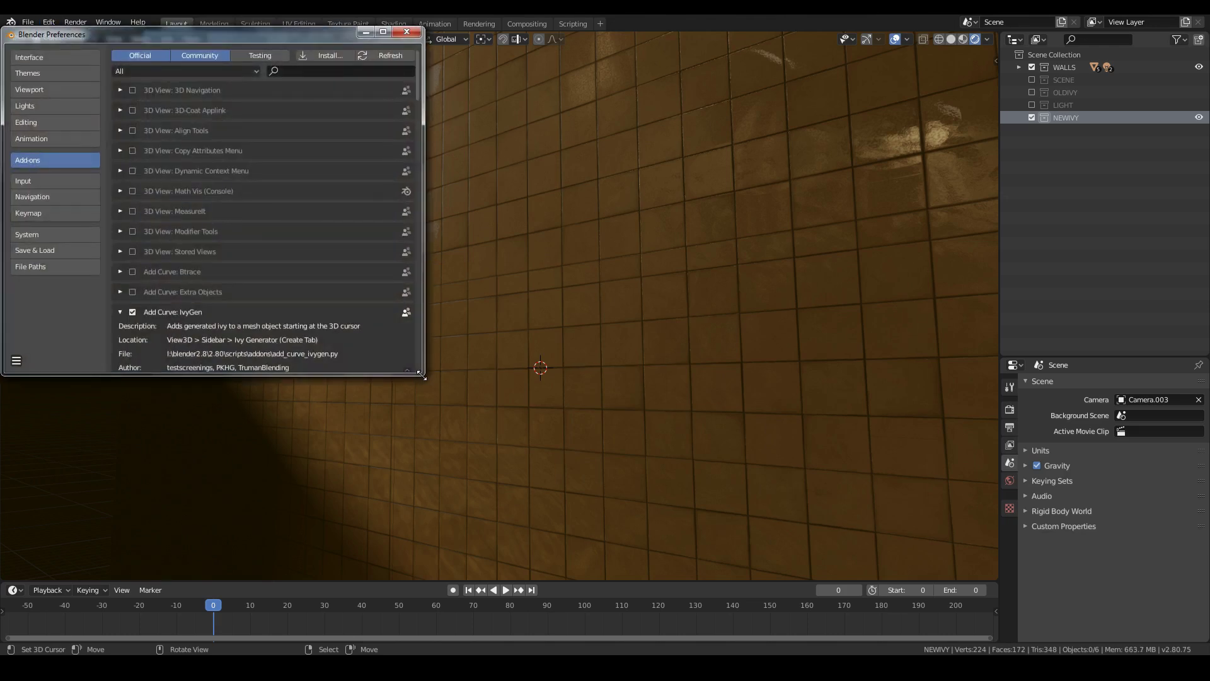
drag(421, 373, 887, 558)
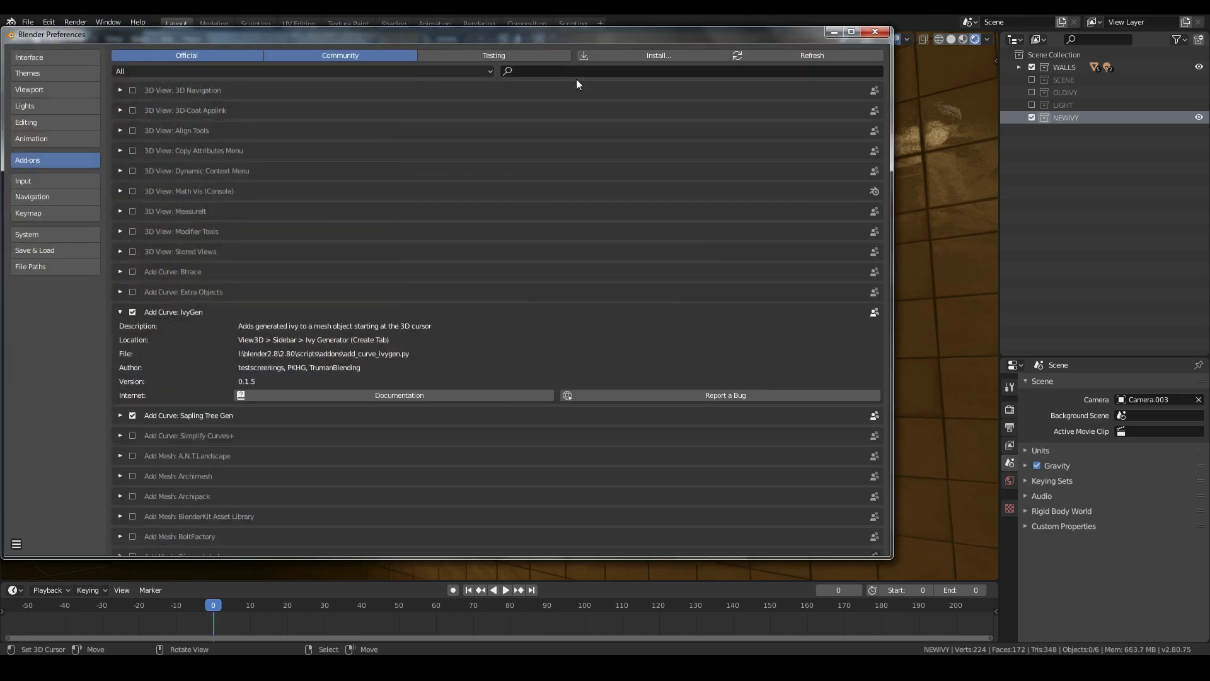
click(581, 72)
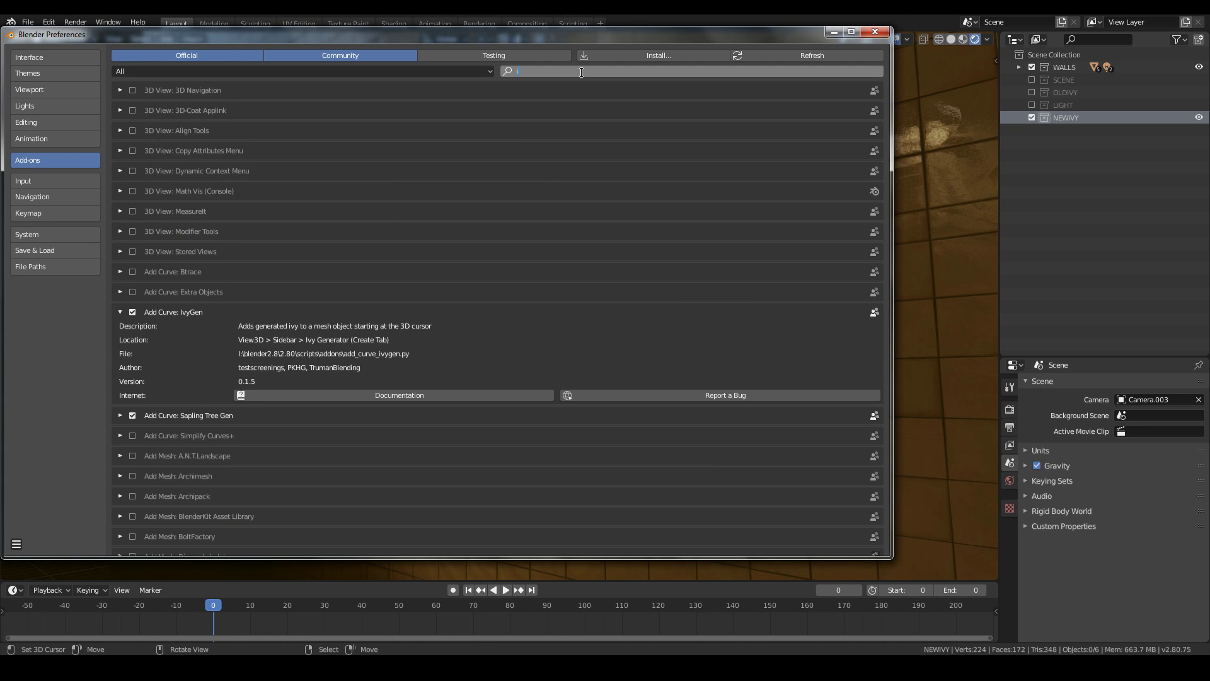
text(ivy)
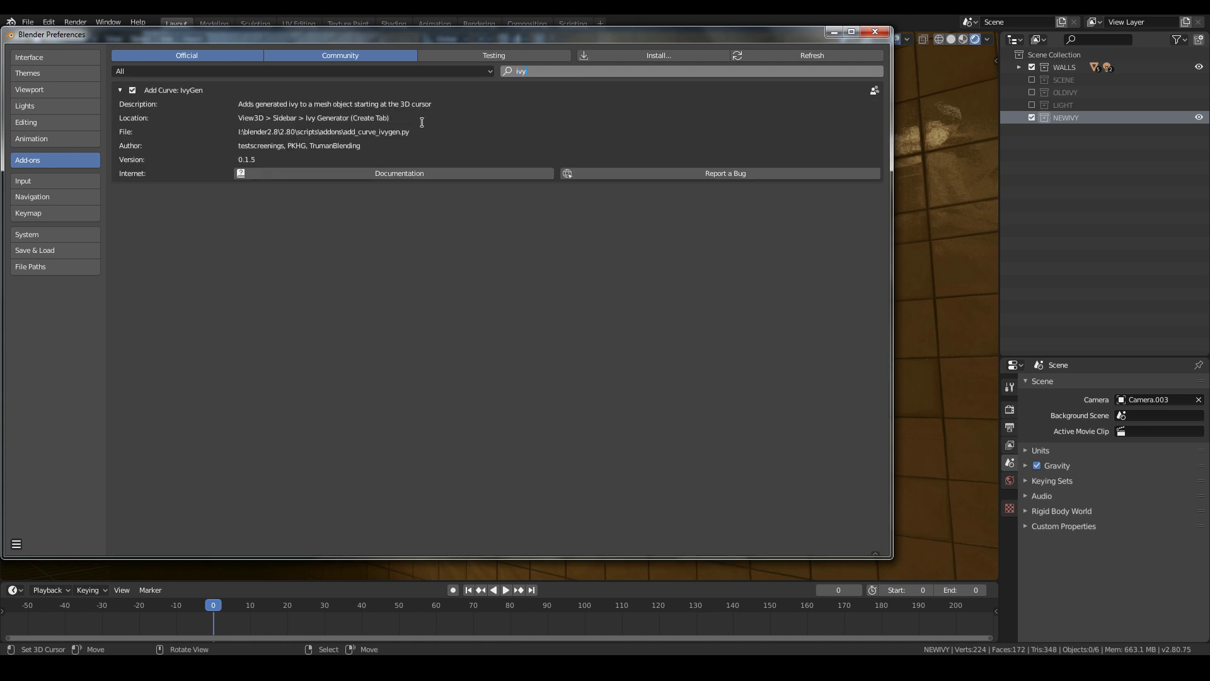
key(Return)
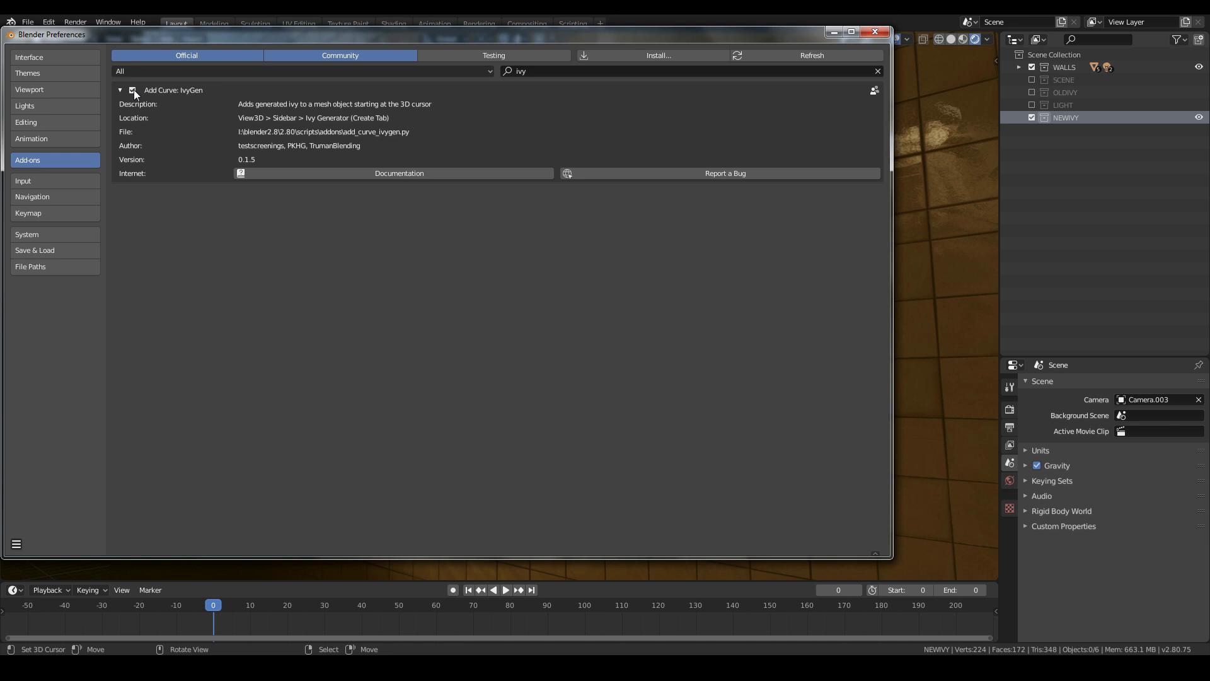
click(875, 32)
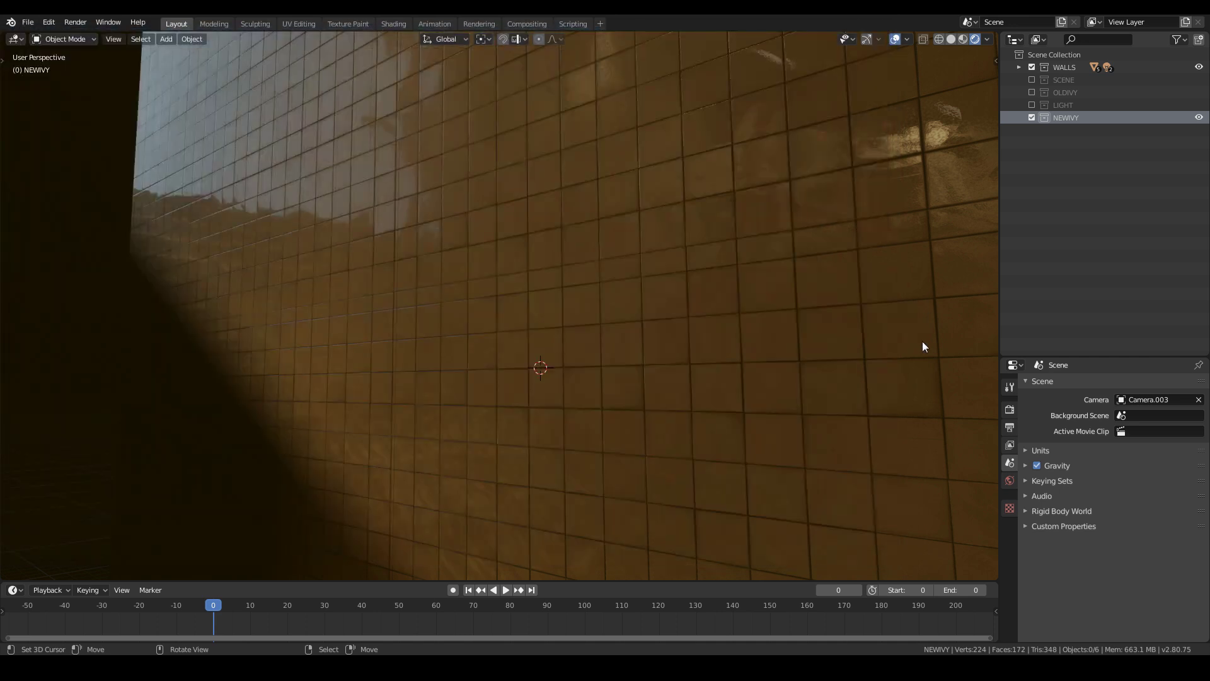
Show the Ivy Generator settings and the scene's unit settings
click(994, 61)
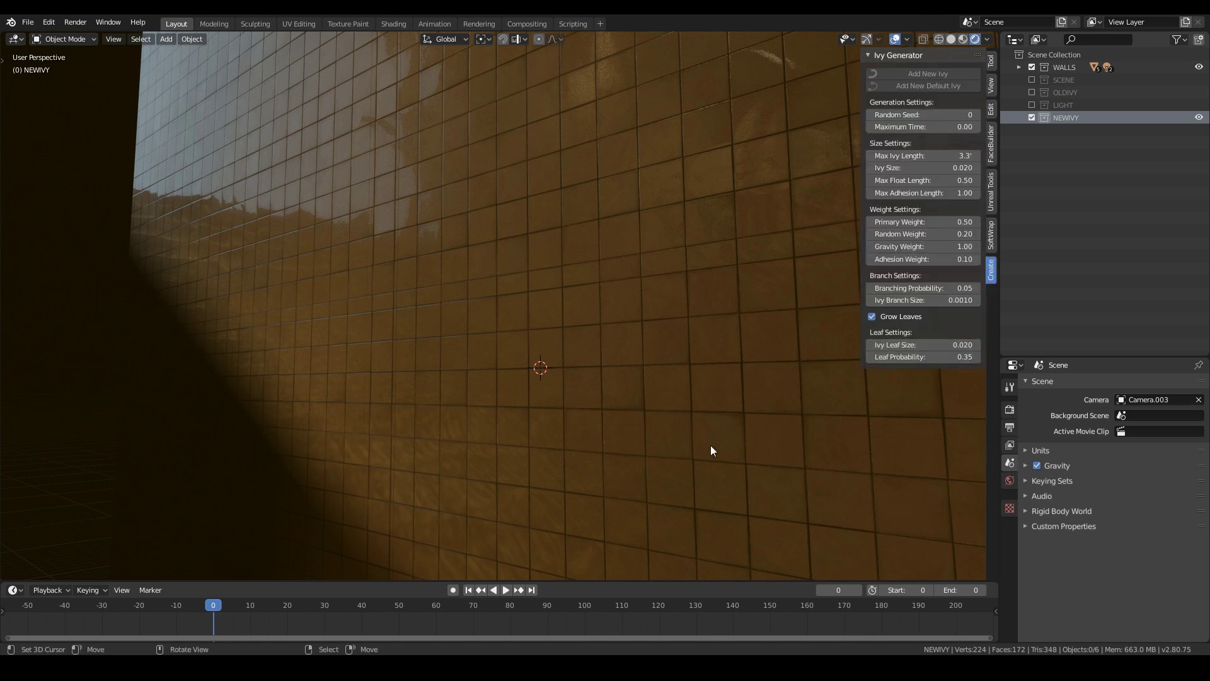
click(1034, 451)
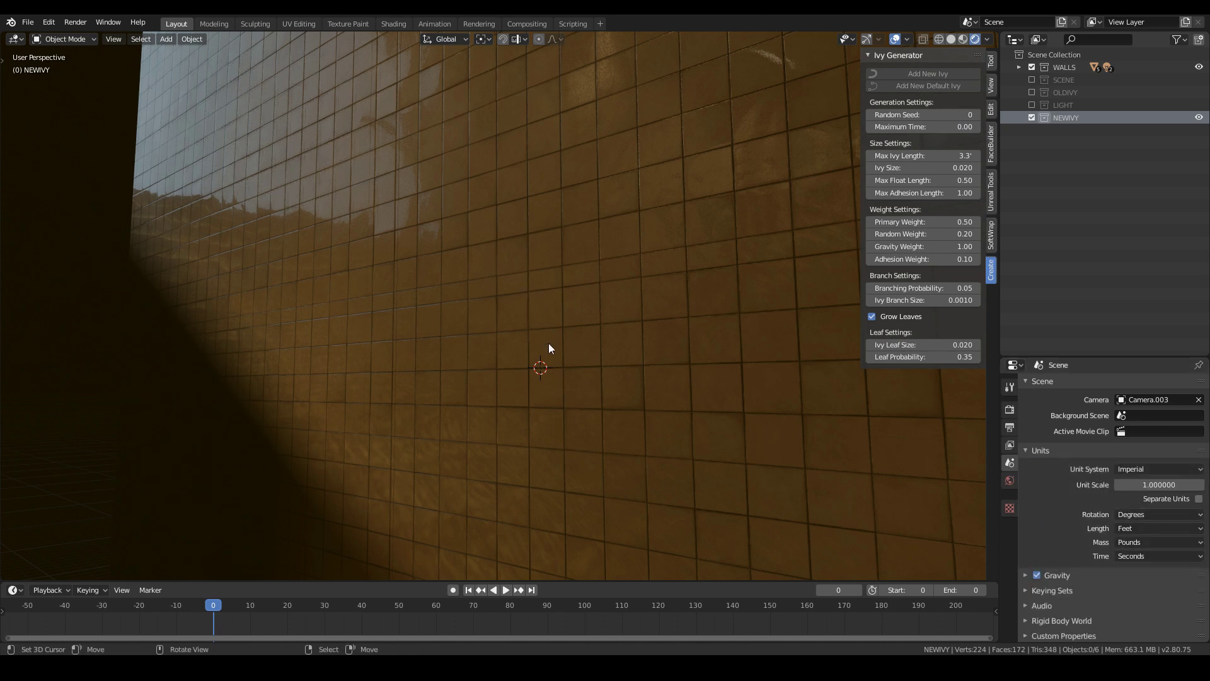
Add a cube against the tiled wall and scale it thinner along the X axis
key(shift+a)
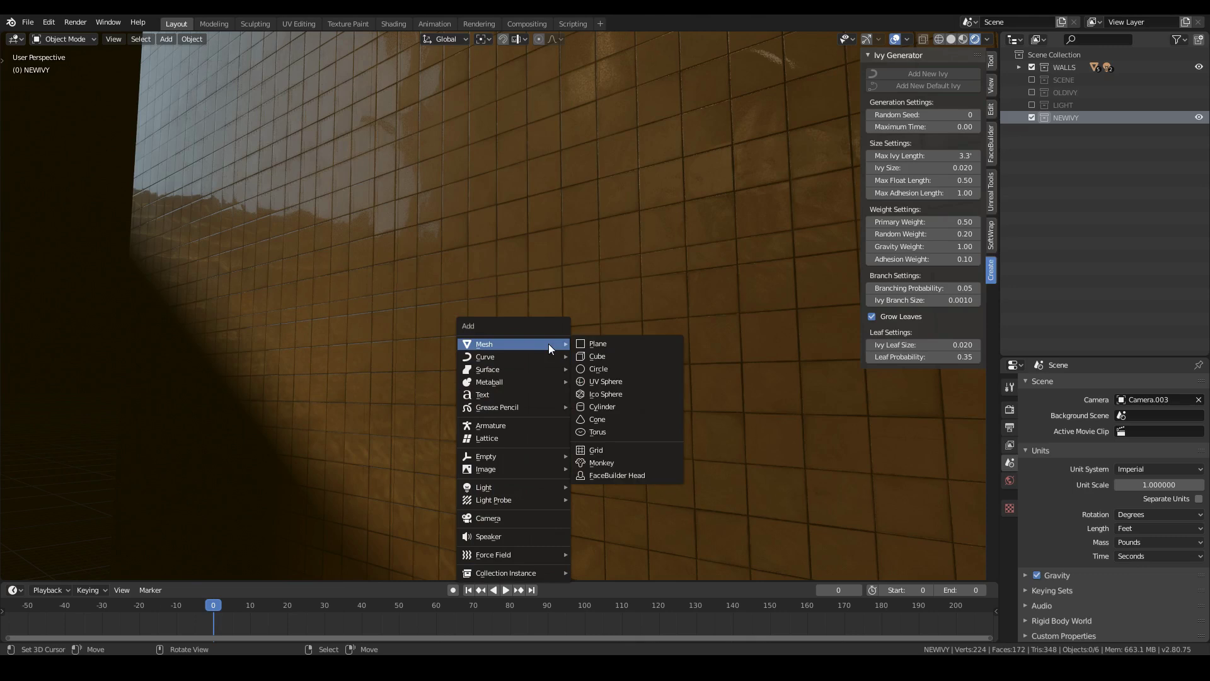
click(599, 359)
key(s)
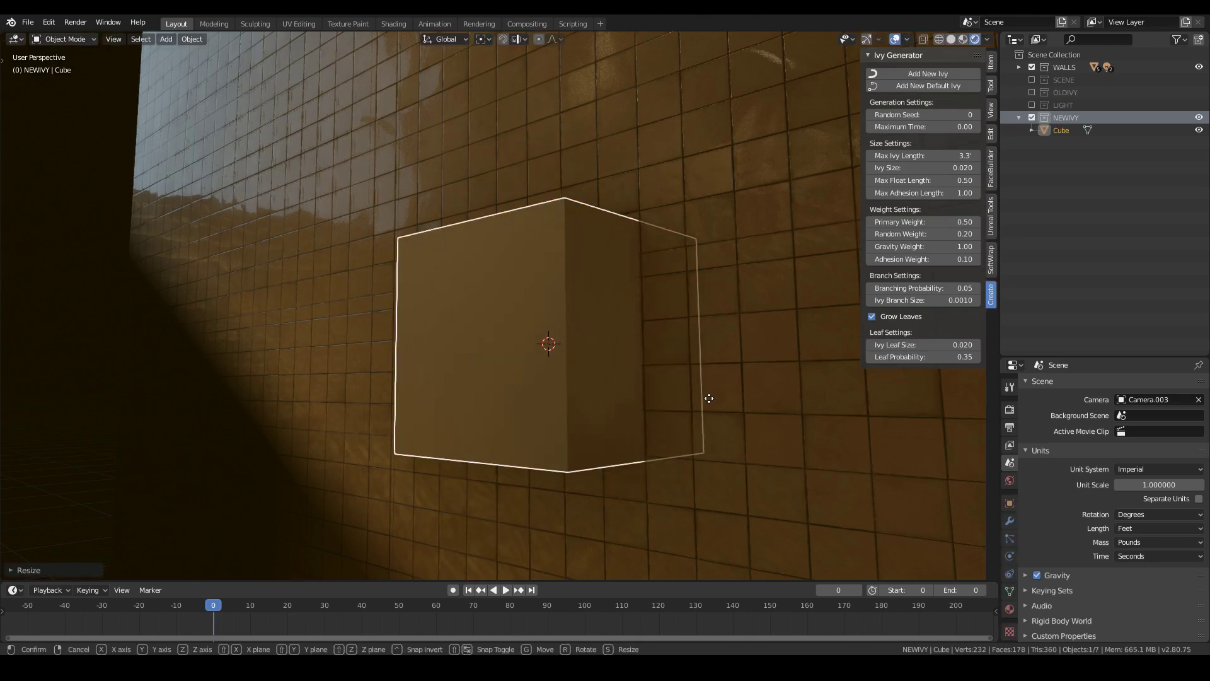
key(x)
click(737, 402)
Move the cube about 1.6' along the global Y axis and scale it up slightly
key(g)
key(y)
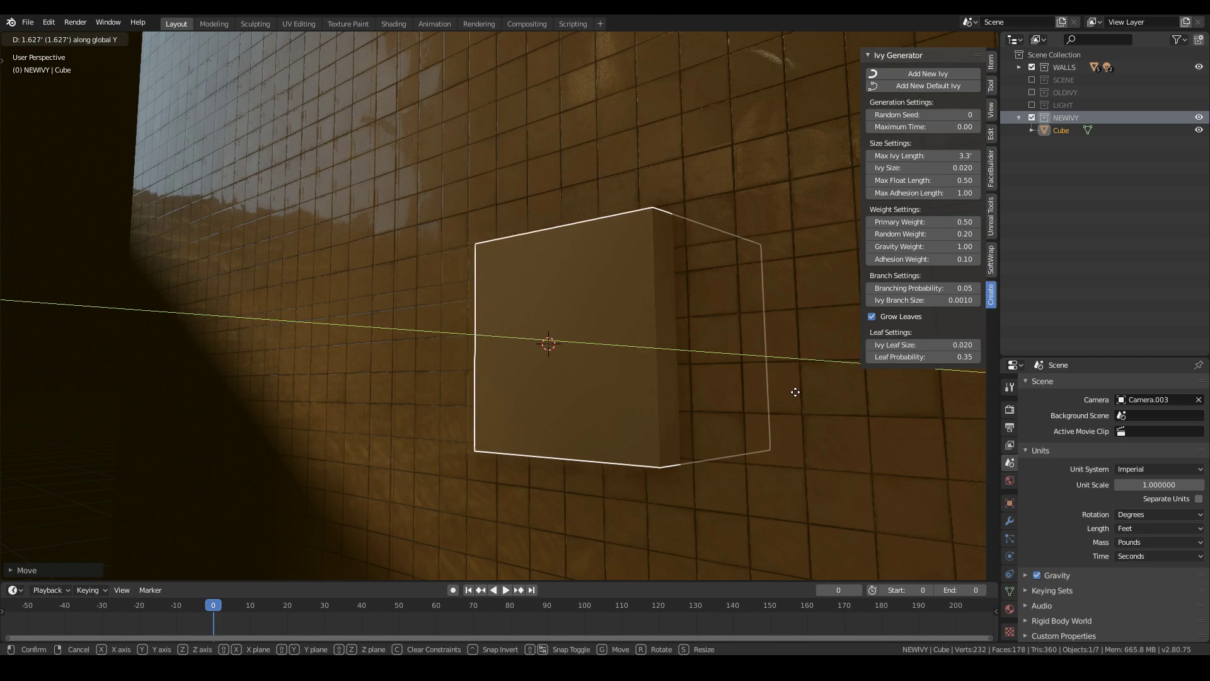
click(793, 391)
key(s)
click(731, 445)
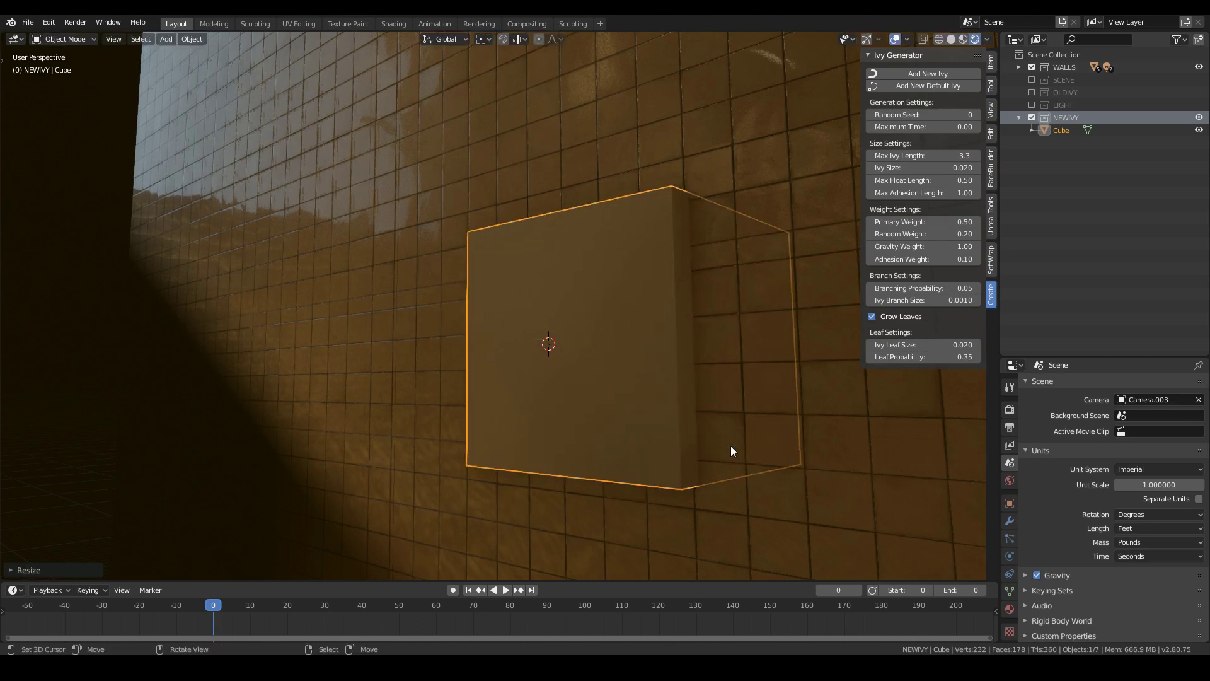
Generate new ivy on the cube's front face and view it up close
click(940, 71)
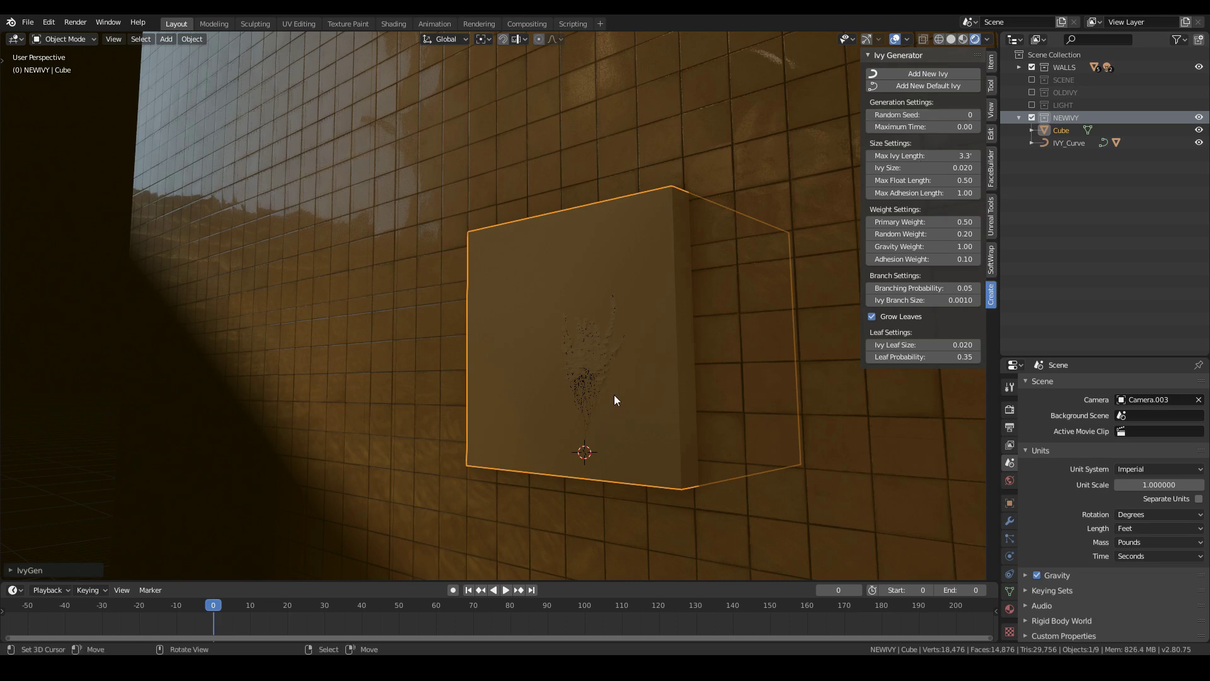
key(shift+grave)
key(w)
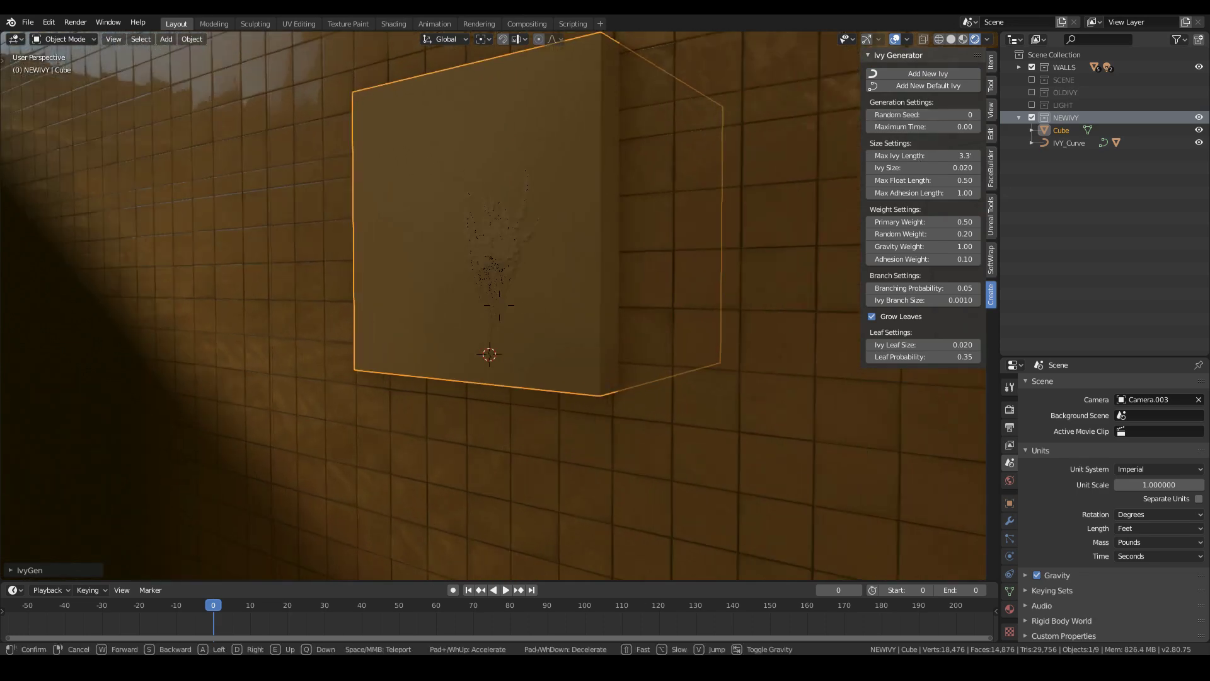
click(492, 285)
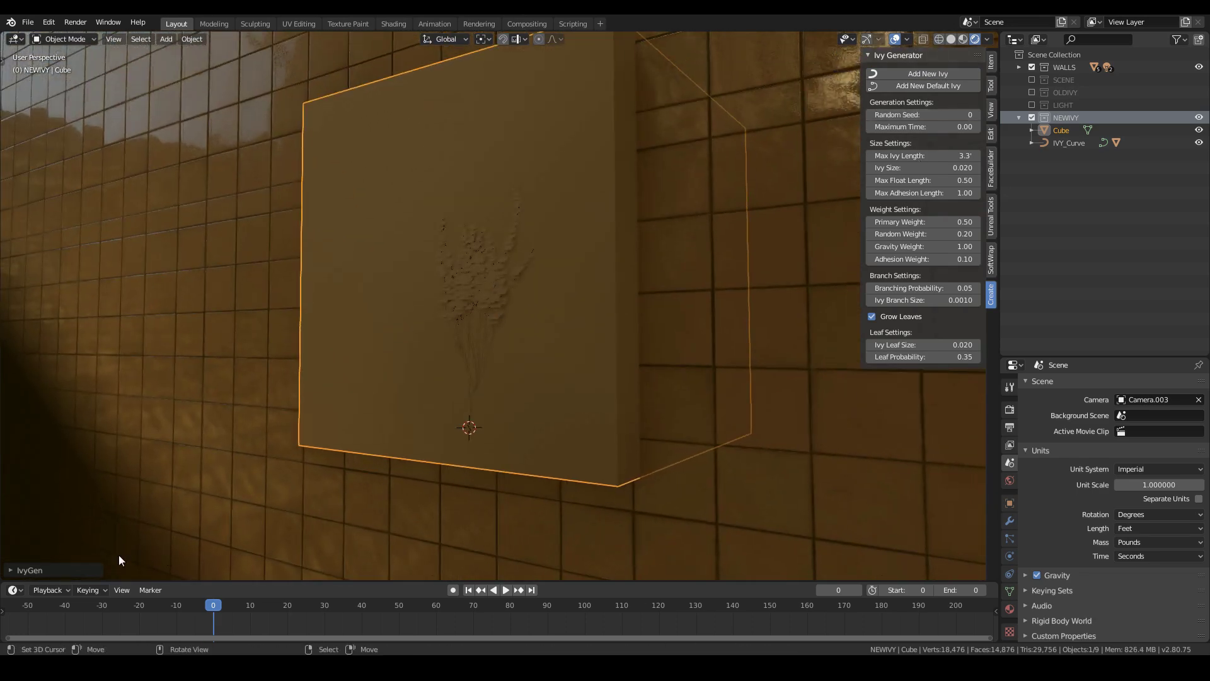
click(66, 569)
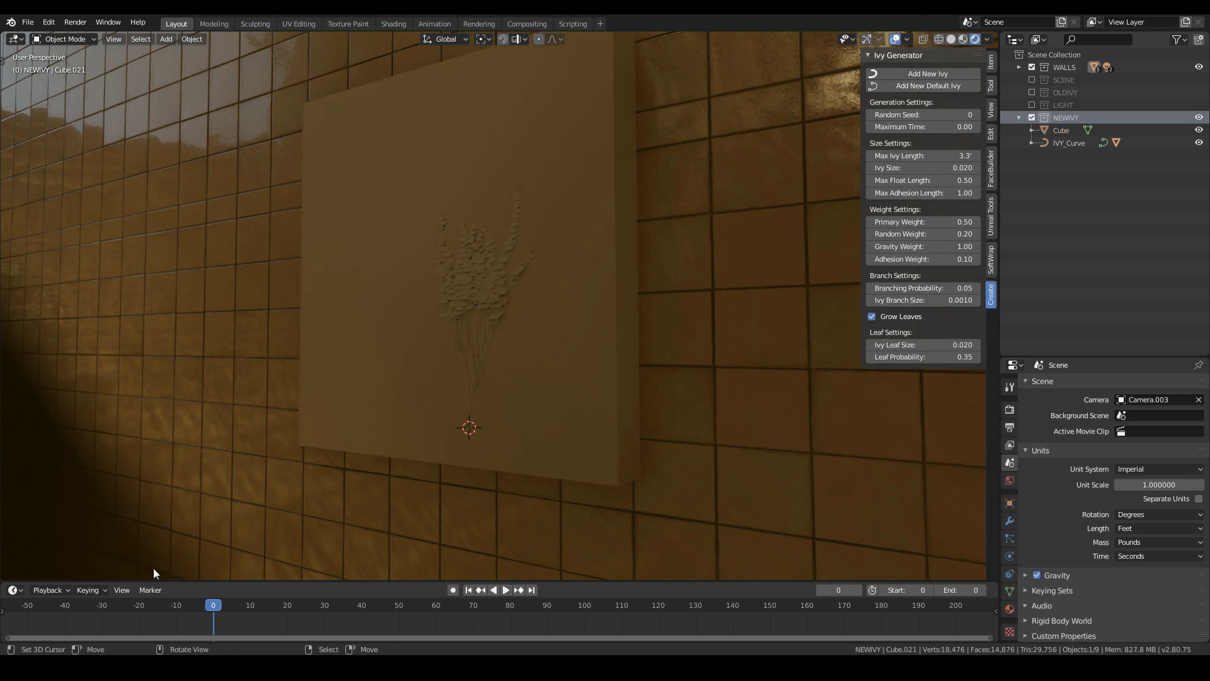
Delete the generated ivy curve together with its leaves
shift+click(466, 337)
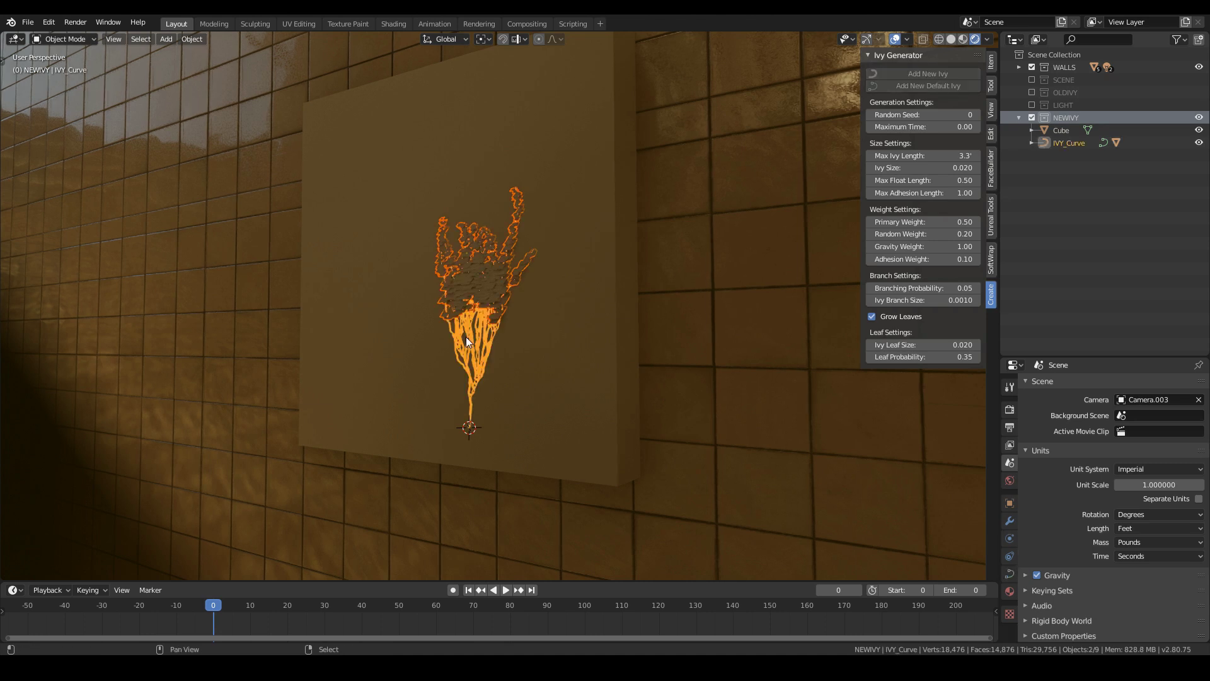
key(x)
click(466, 337)
Generate new ivy on the cube and regrow it from the lower-left corner of the cube's front face
click(505, 371)
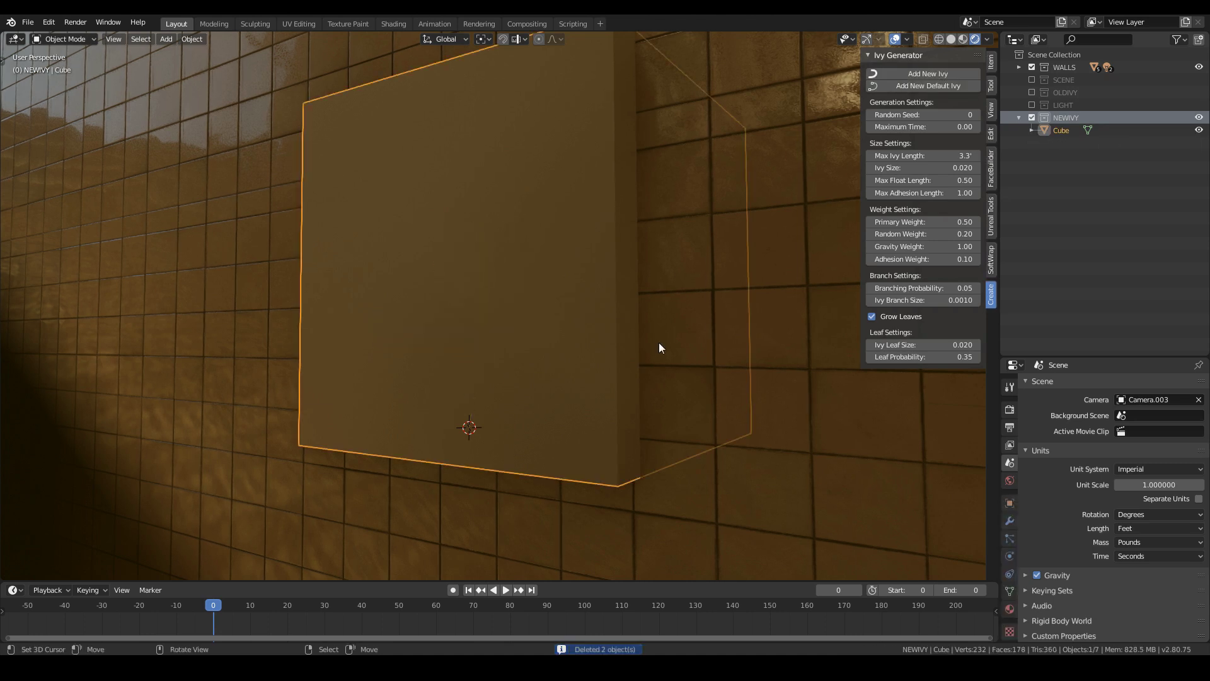
click(931, 72)
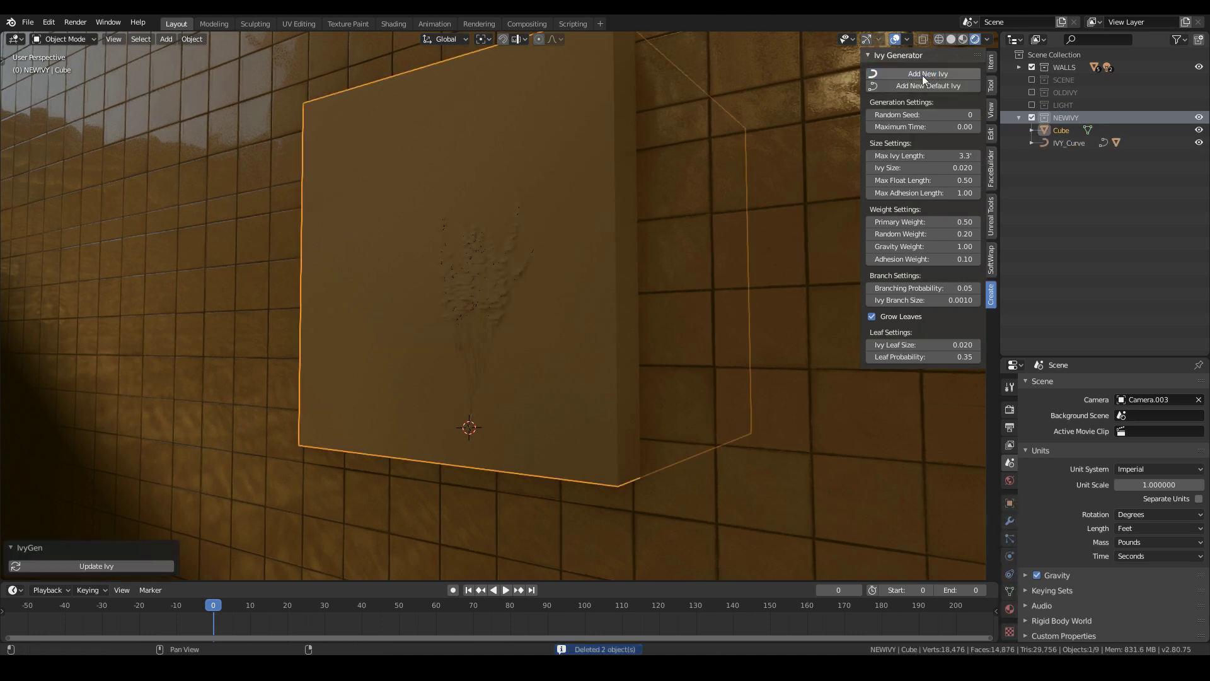
click(358, 430)
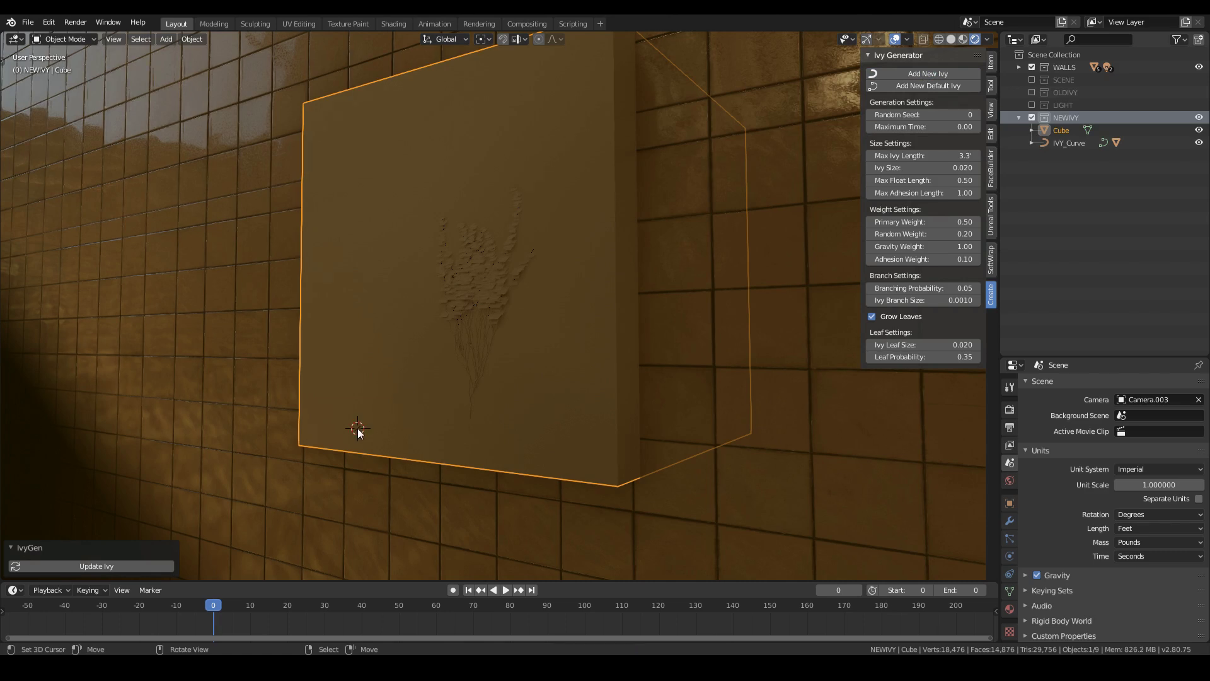
click(124, 566)
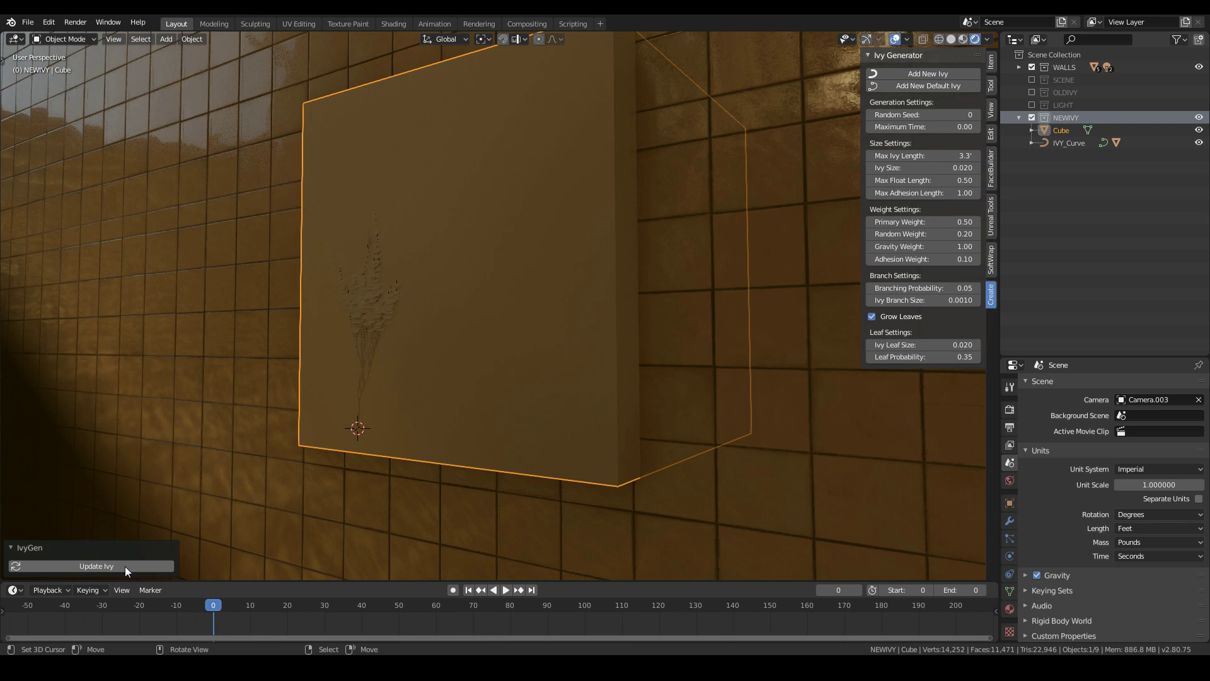
Place the 3D cursor near the front face's lower-right corner and regrow the ivy with Max Ivy Length set to 9.8'
click(558, 424)
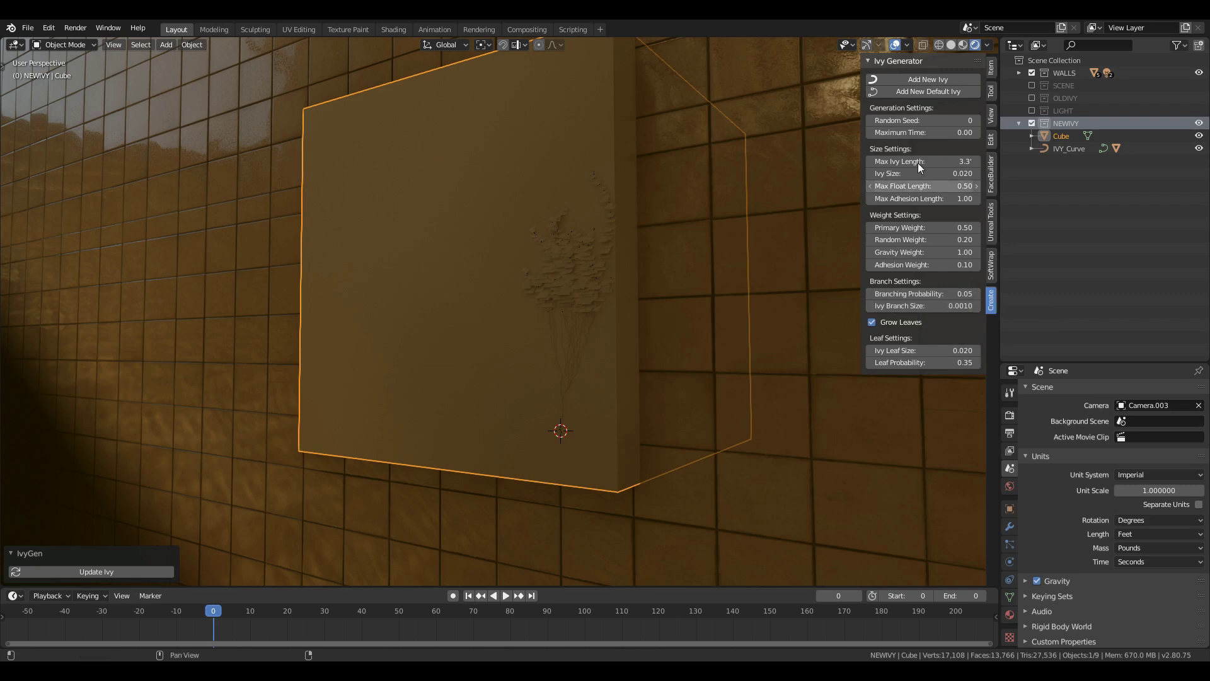
drag(918, 162, 952, 163)
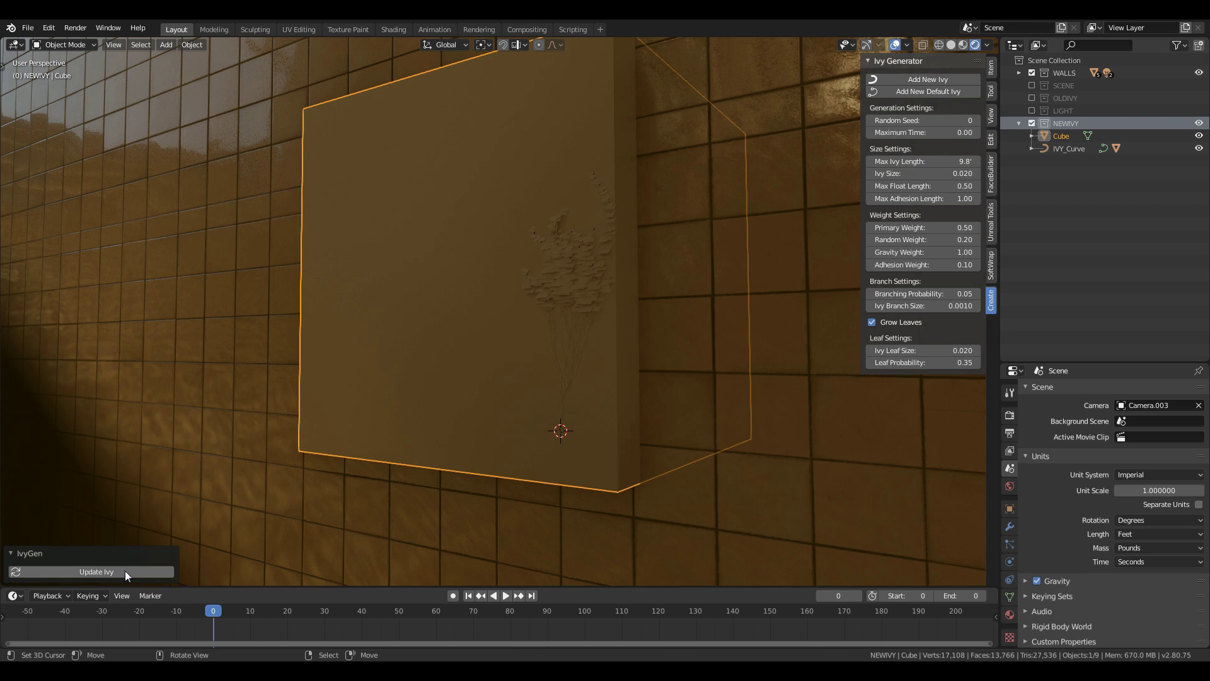
click(169, 571)
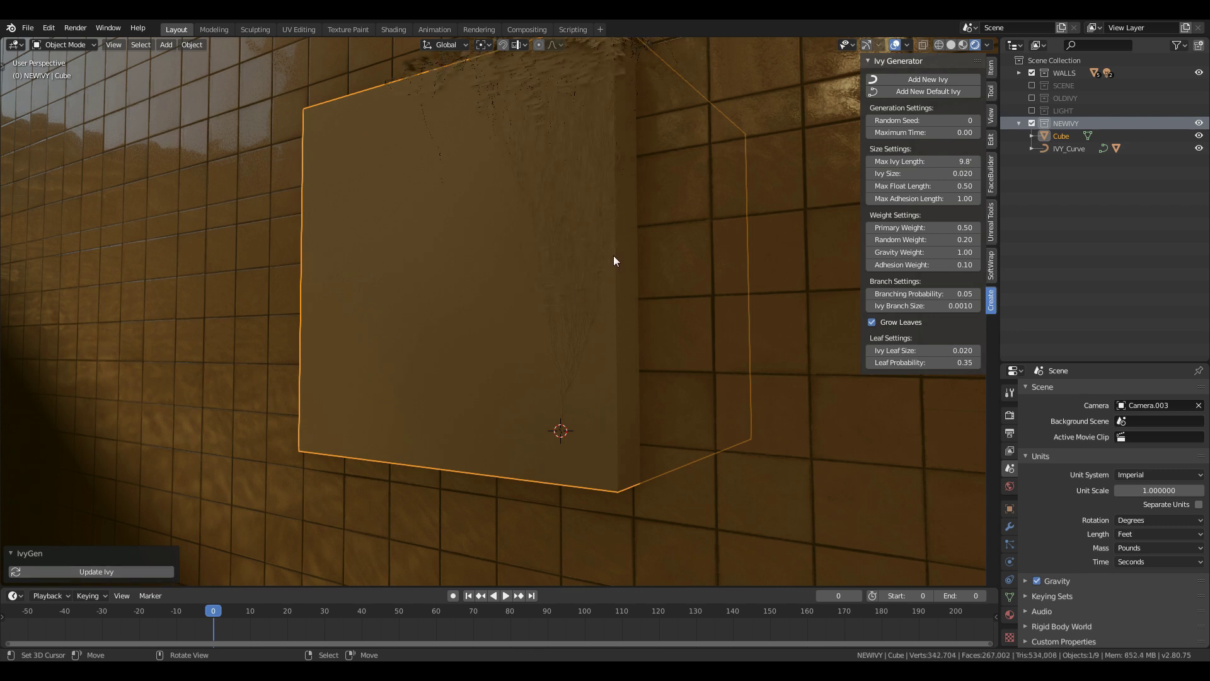
Switch the viewport to solid shading and bring the whole cube with its ivy into view
click(951, 44)
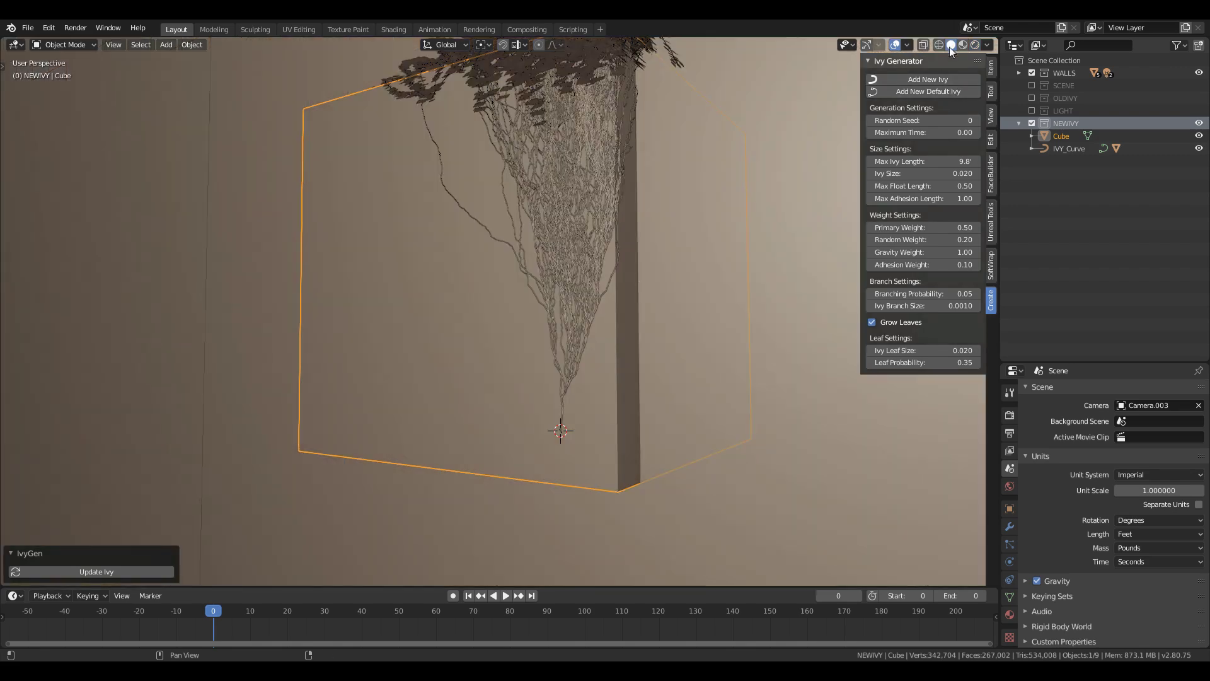
key(shift+grave)
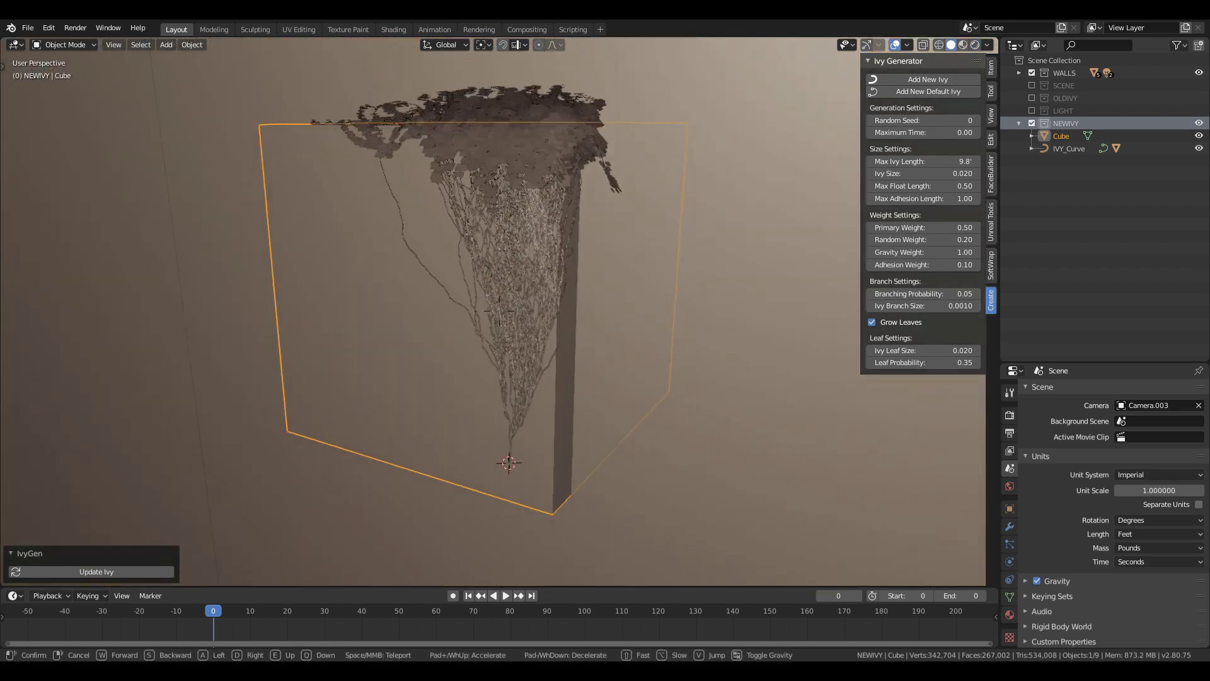
click(514, 273)
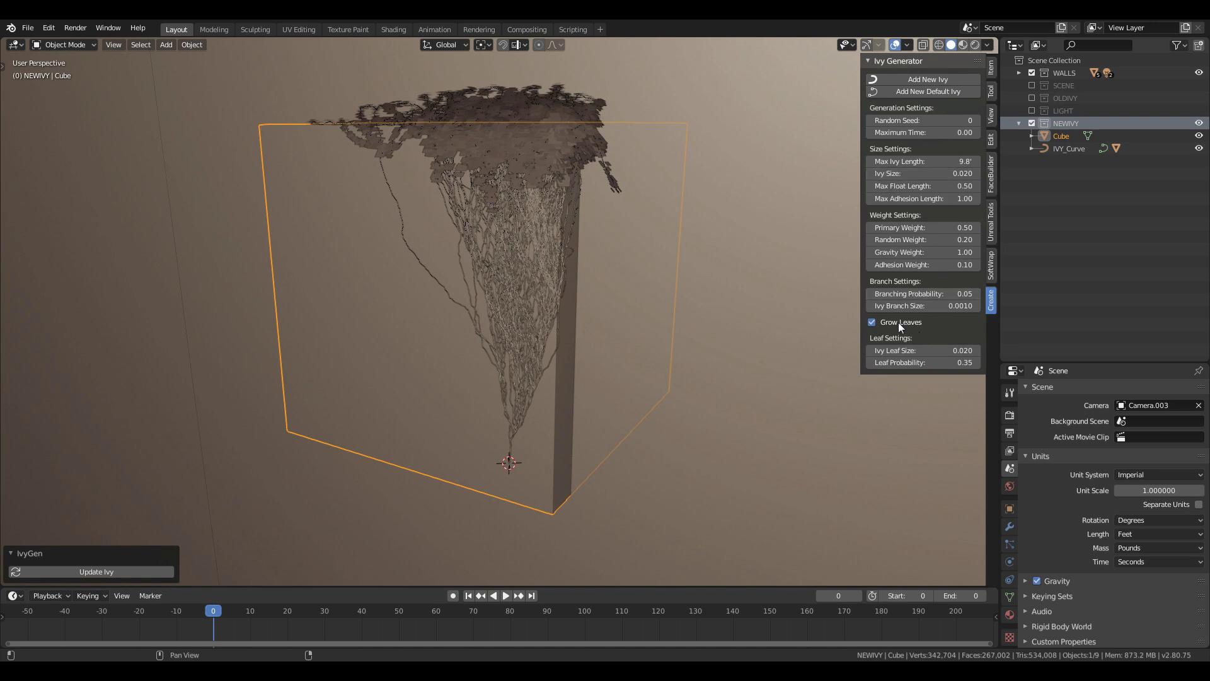
Set Ivy Size to 0.050 and regrow the ivy on the cube
click(920, 176)
key(BackSpace)
key(BackSpace)
text(05)
key(Return)
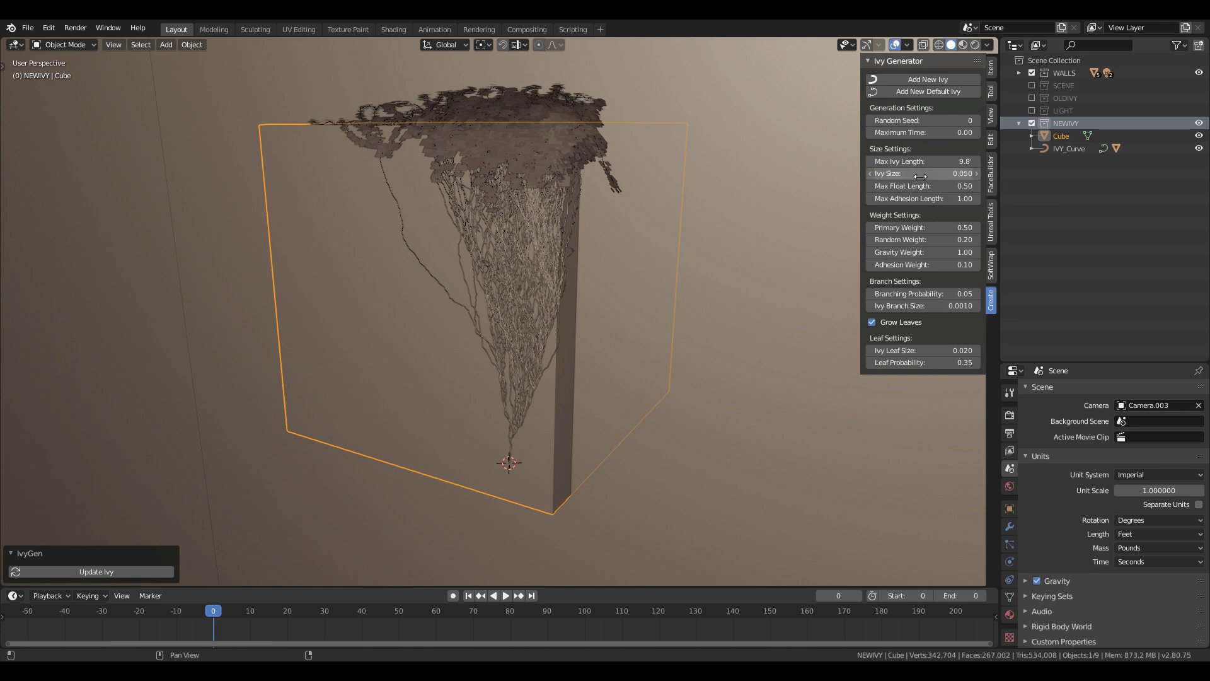
click(99, 563)
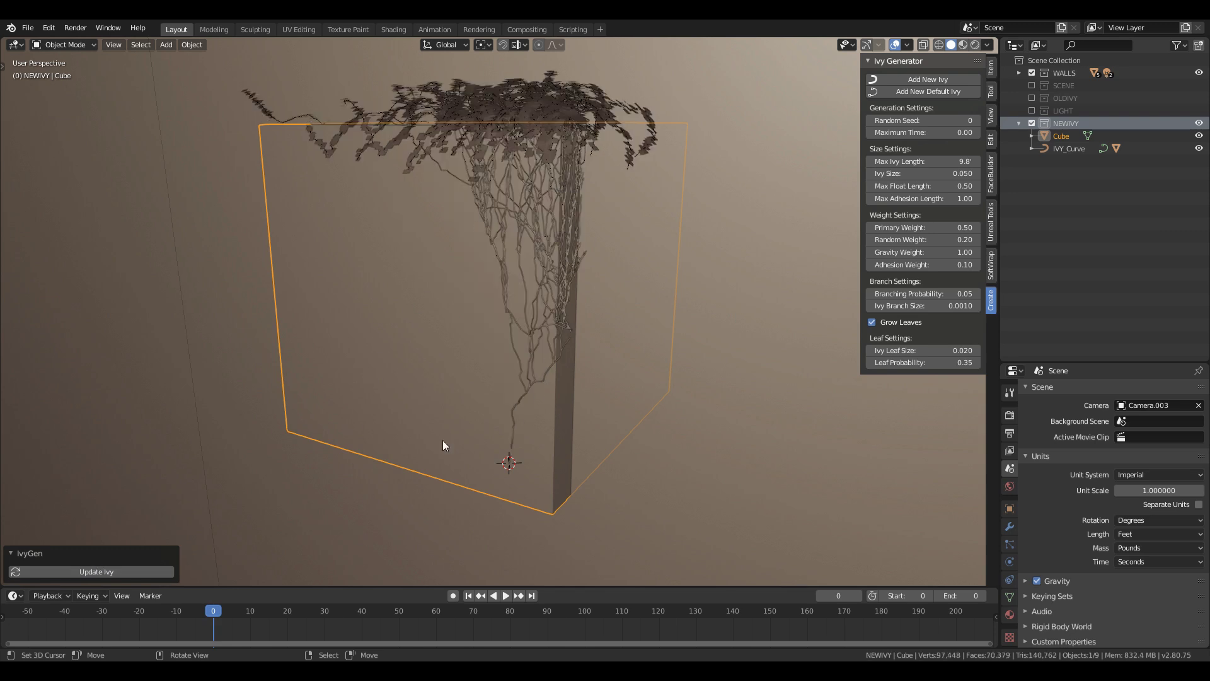
Regrow the ivy from near the middle of the front face's lower edge and turn off its leaves
click(395, 432)
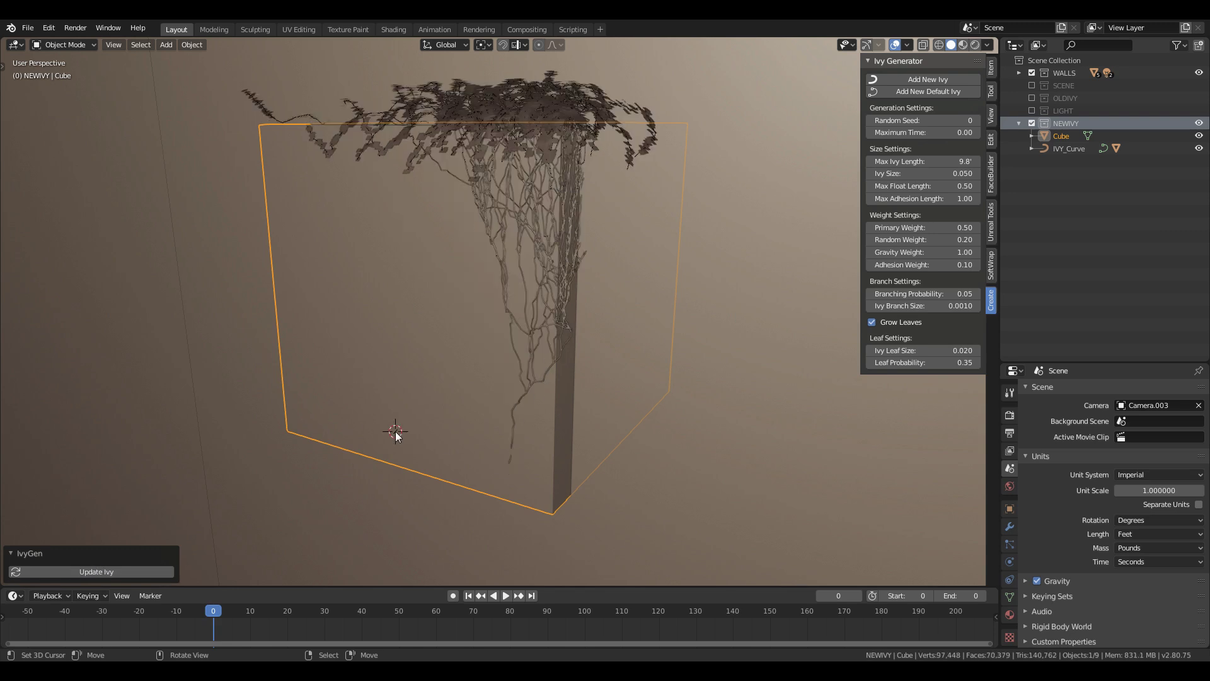
click(91, 571)
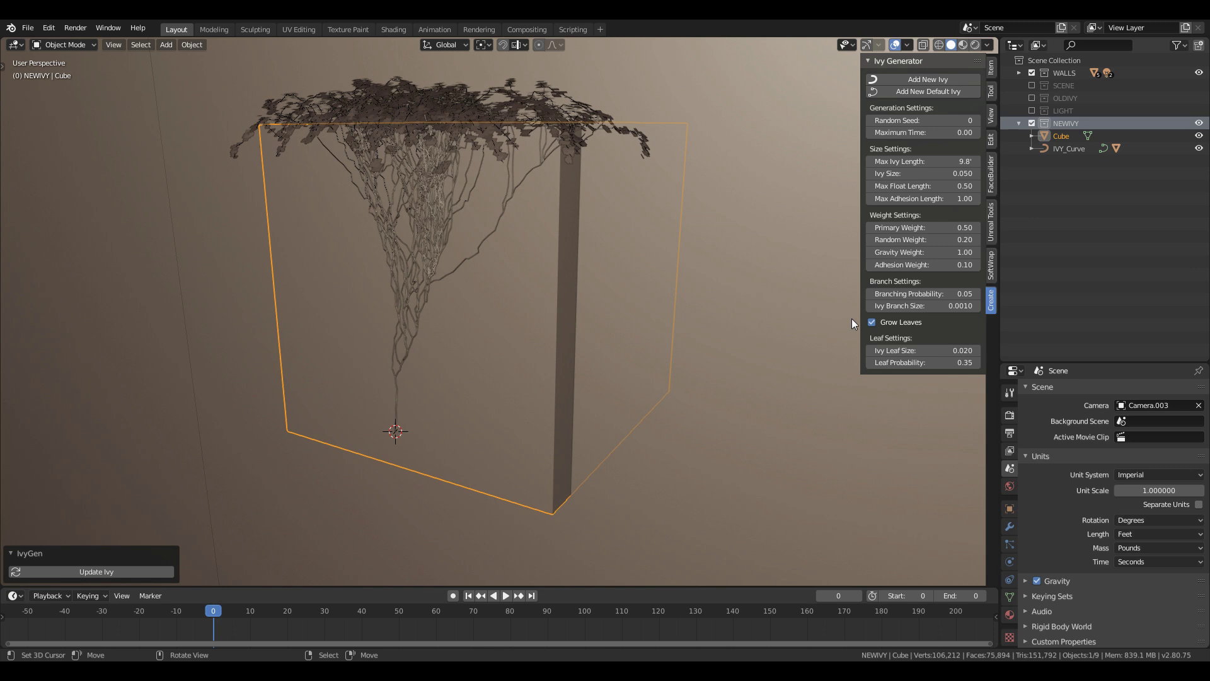
click(872, 322)
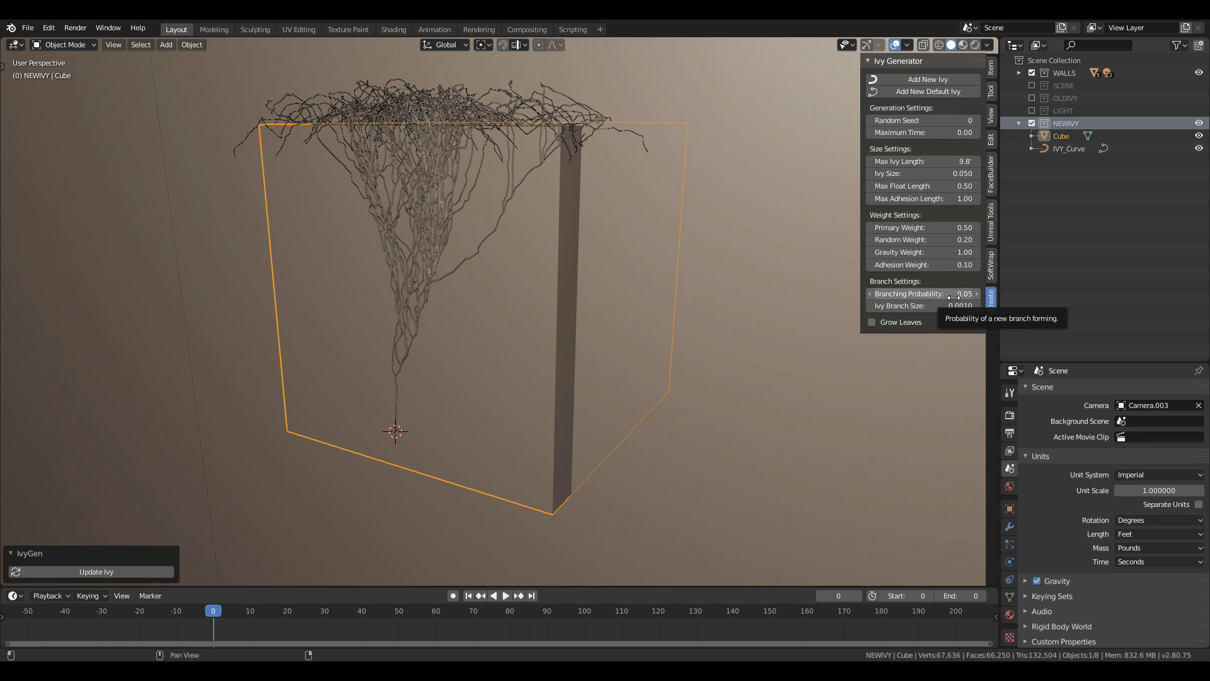
Regrow the ivy with Branching Probability at 0.02, and restore that probability to 0.05
drag(955, 298, 944, 297)
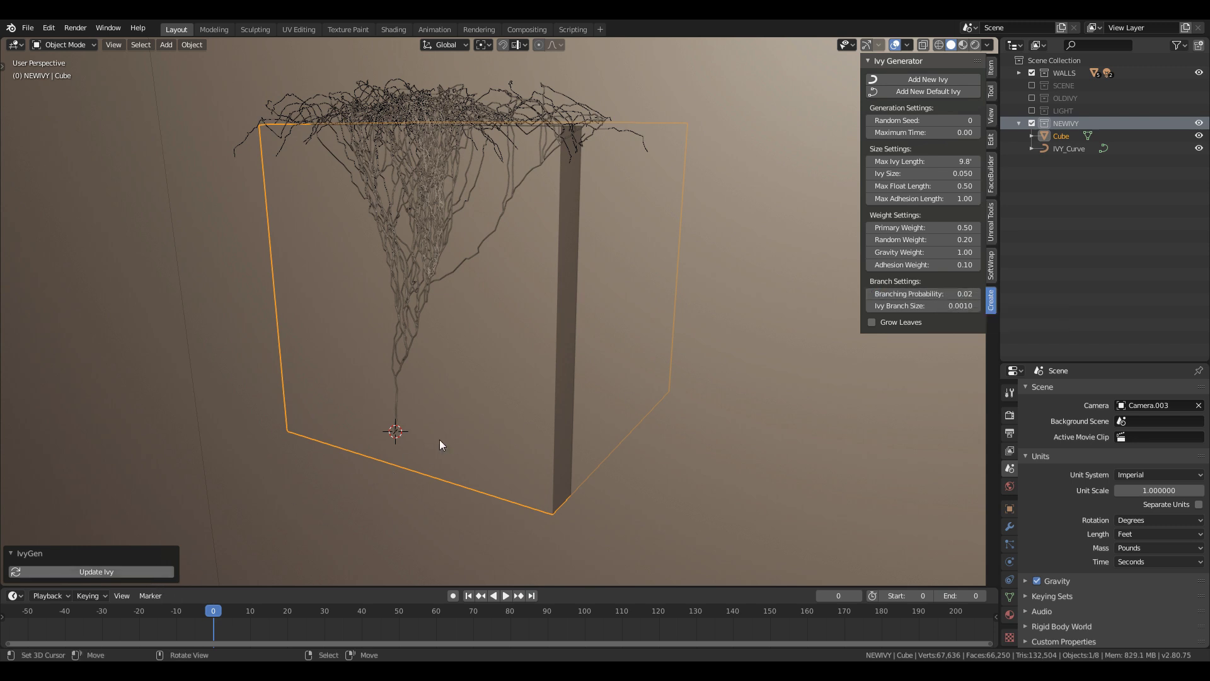
double_click(934, 295)
text(0.05)
key(Return)
Set Ivy Size to 0.03 and regrow the leafless ivy
double_click(917, 173)
text(0.)
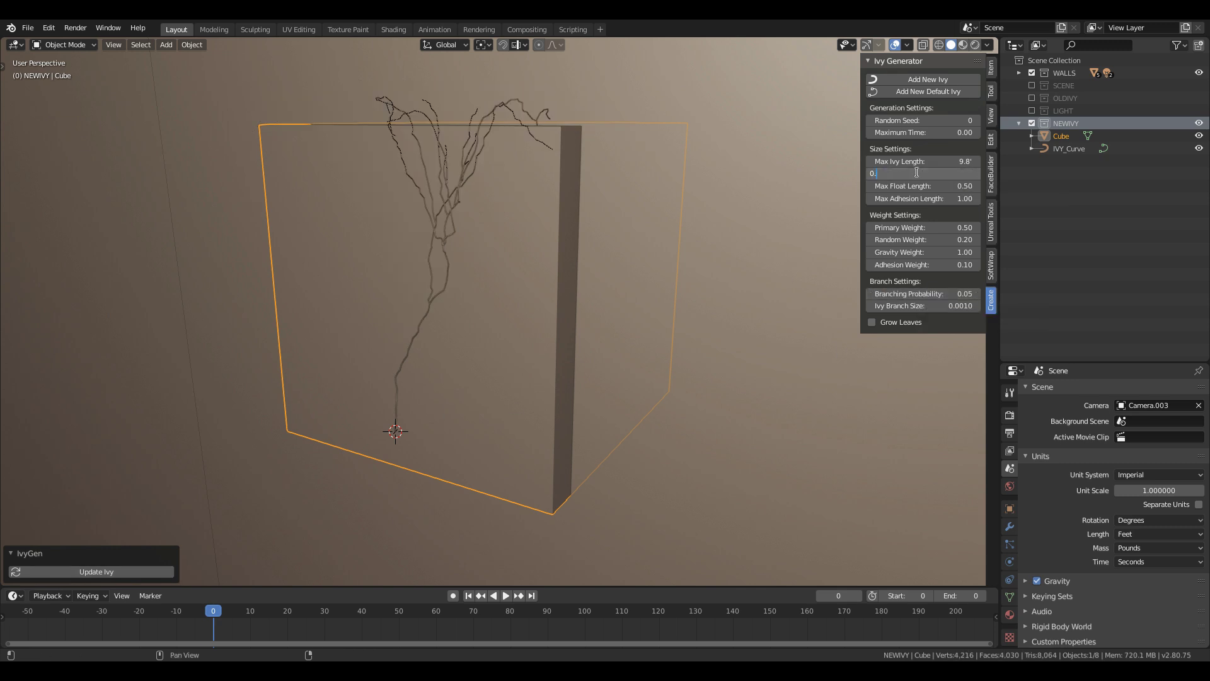
text(03)
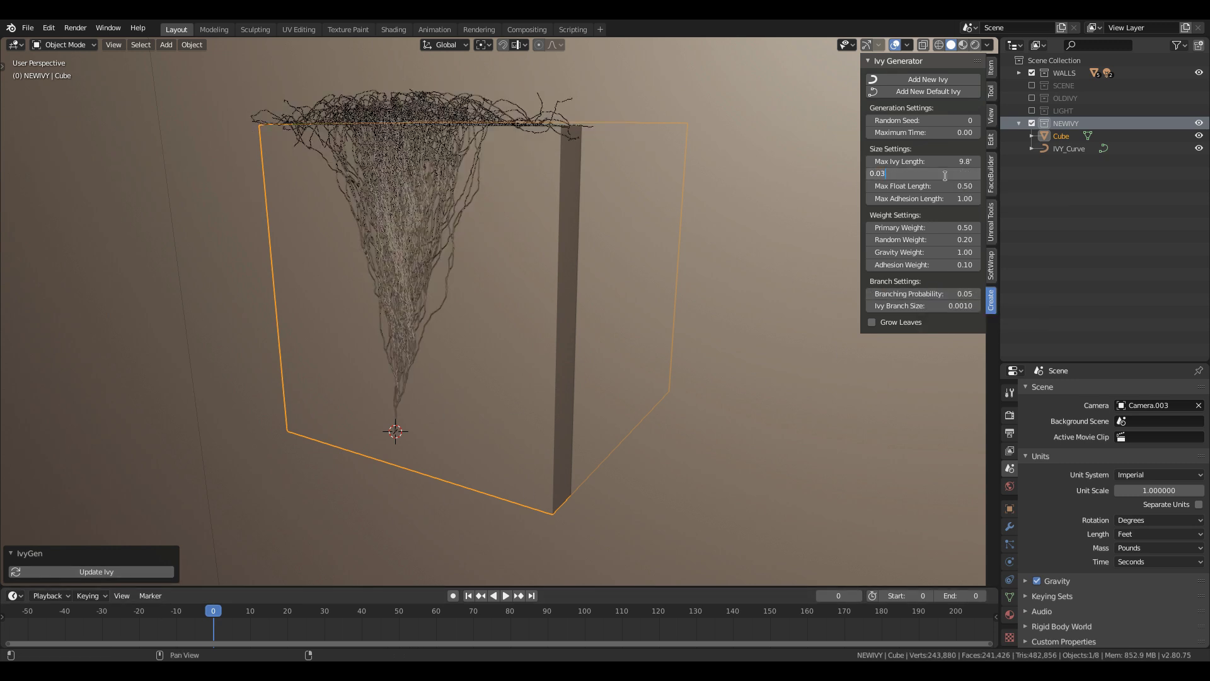
key(Return)
click(135, 569)
Reduce Ivy Size to 0.025 and regrow the ivy
double_click(932, 175)
text(0.025)
key(Return)
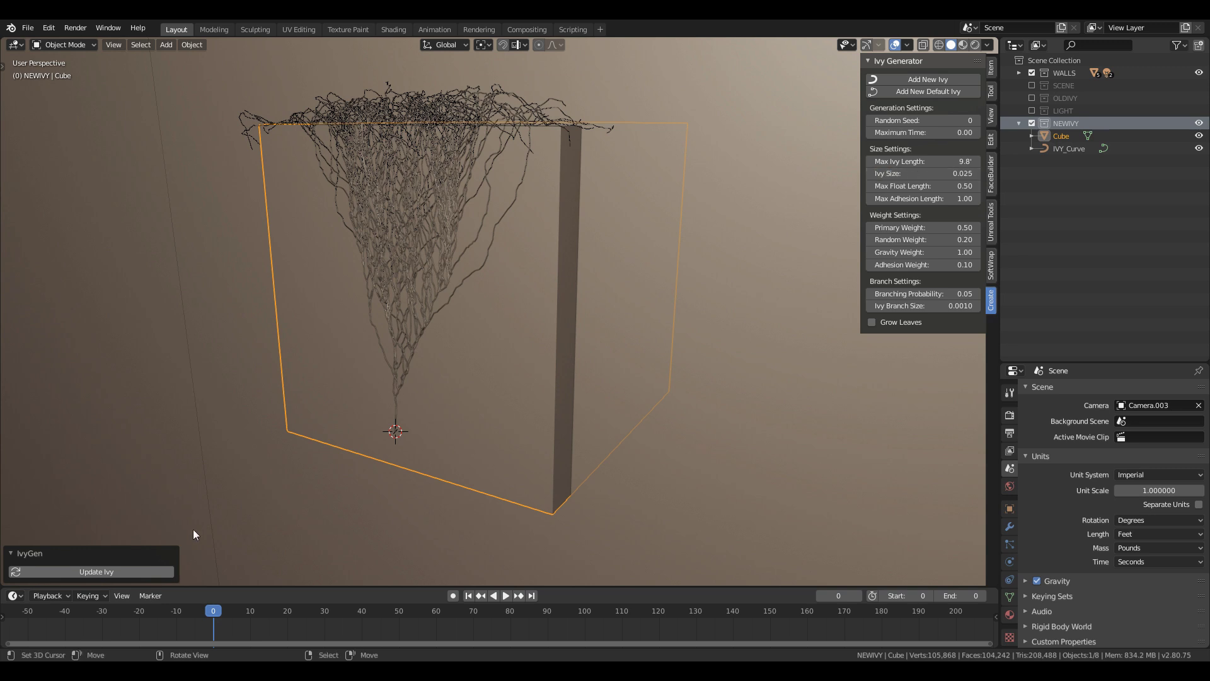
click(139, 572)
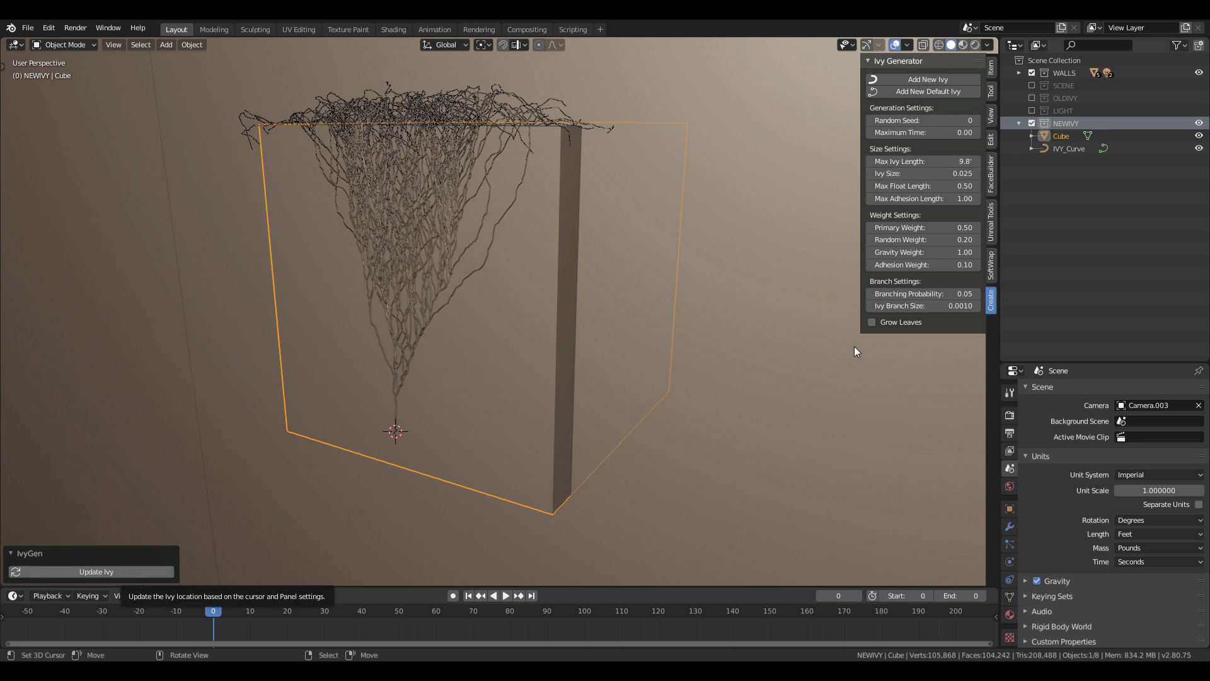
Set Ivy Size to 0.040 and Max Ivy Length to 4.5', regrowing the ivy after each change
click(926, 176)
text(0.40)
text(400)
key(Return)
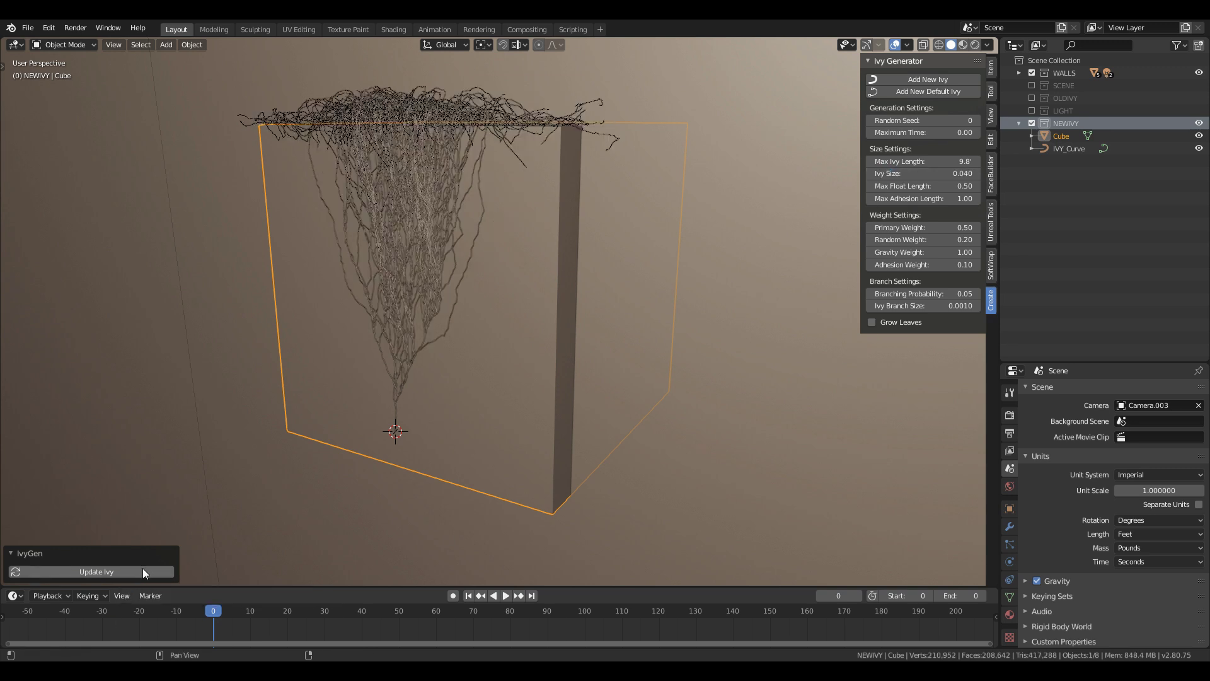
click(143, 570)
drag(947, 161, 920, 161)
click(122, 571)
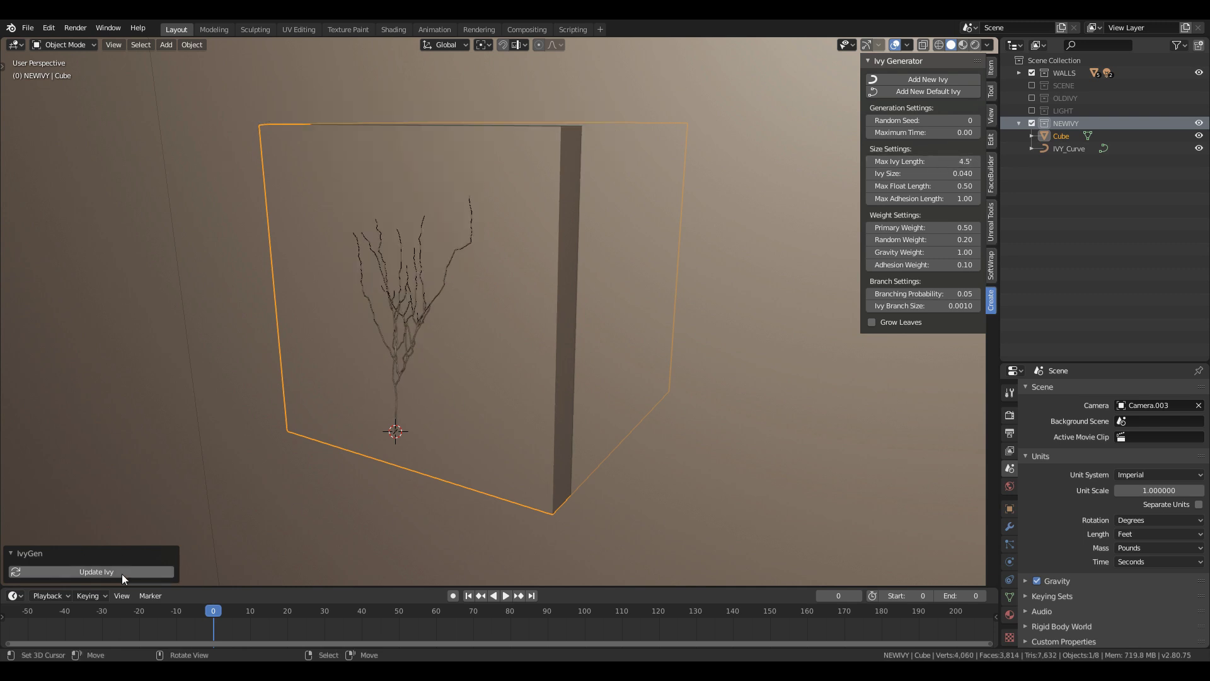
Regrow the ivy with Ivy Size set to 0.025 and Max Ivy Length set to 5.5'
click(940, 176)
text(.025)
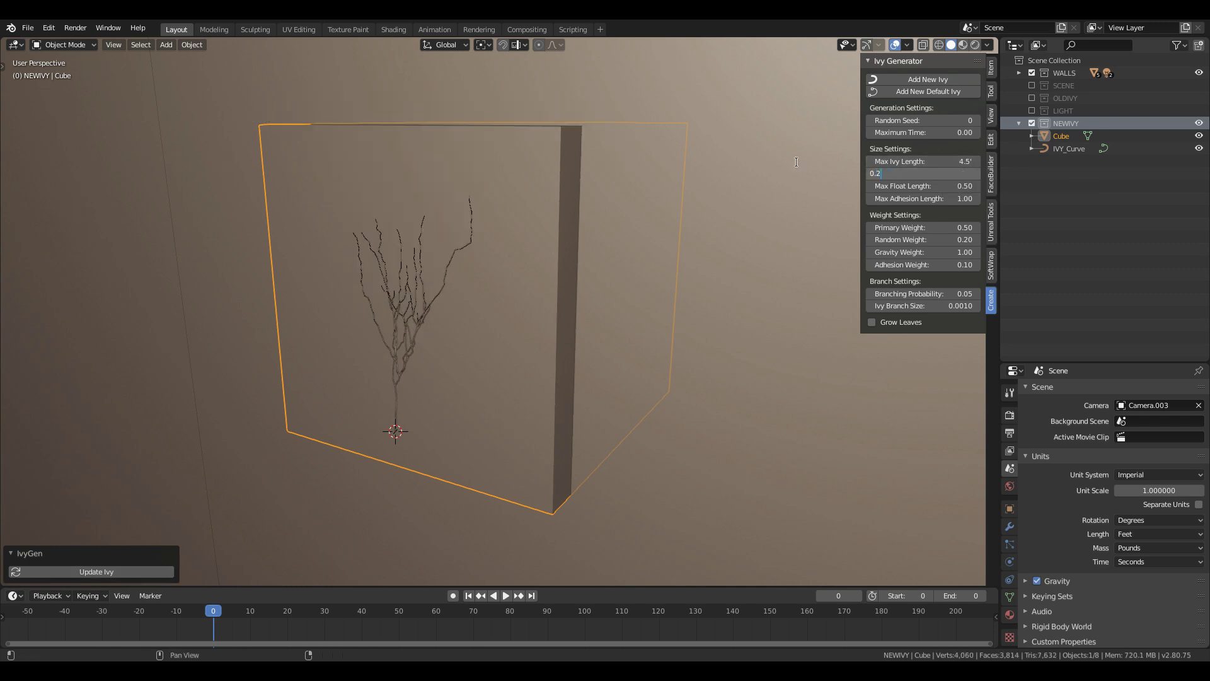
key(Return)
drag(925, 163, 946, 163)
click(147, 570)
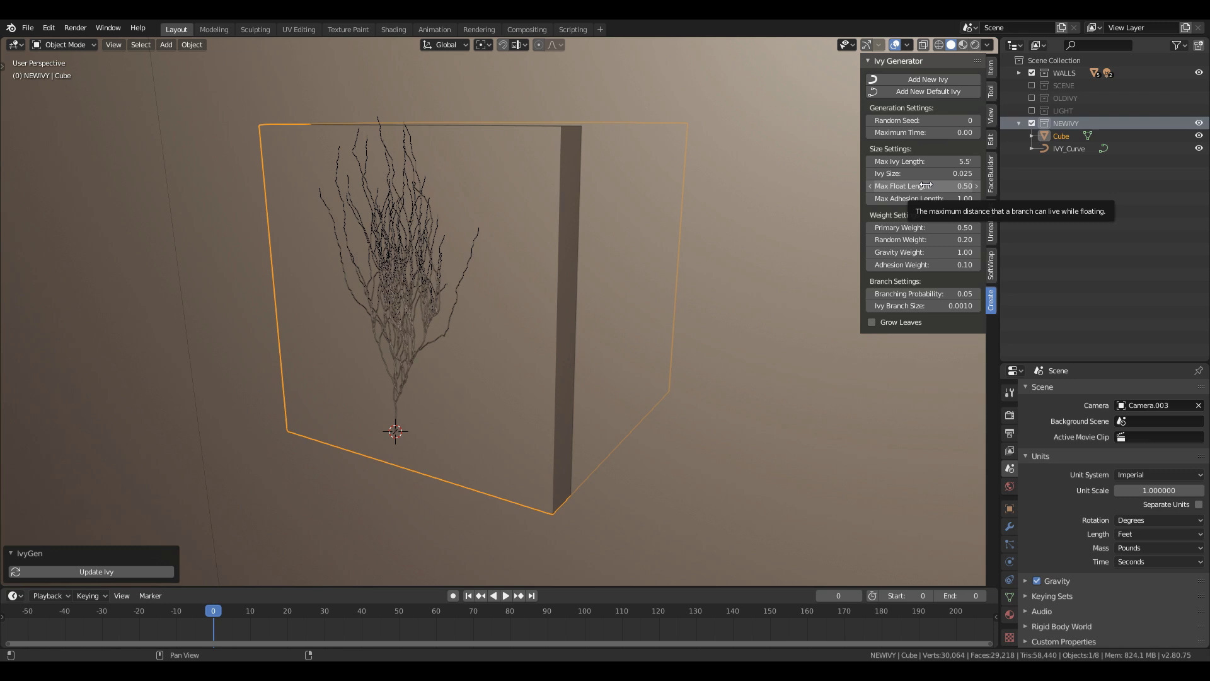
Set Max Float Length to 1.00 and regrow the ivy while viewing the cube from its side
key(shift+grave)
key(w)
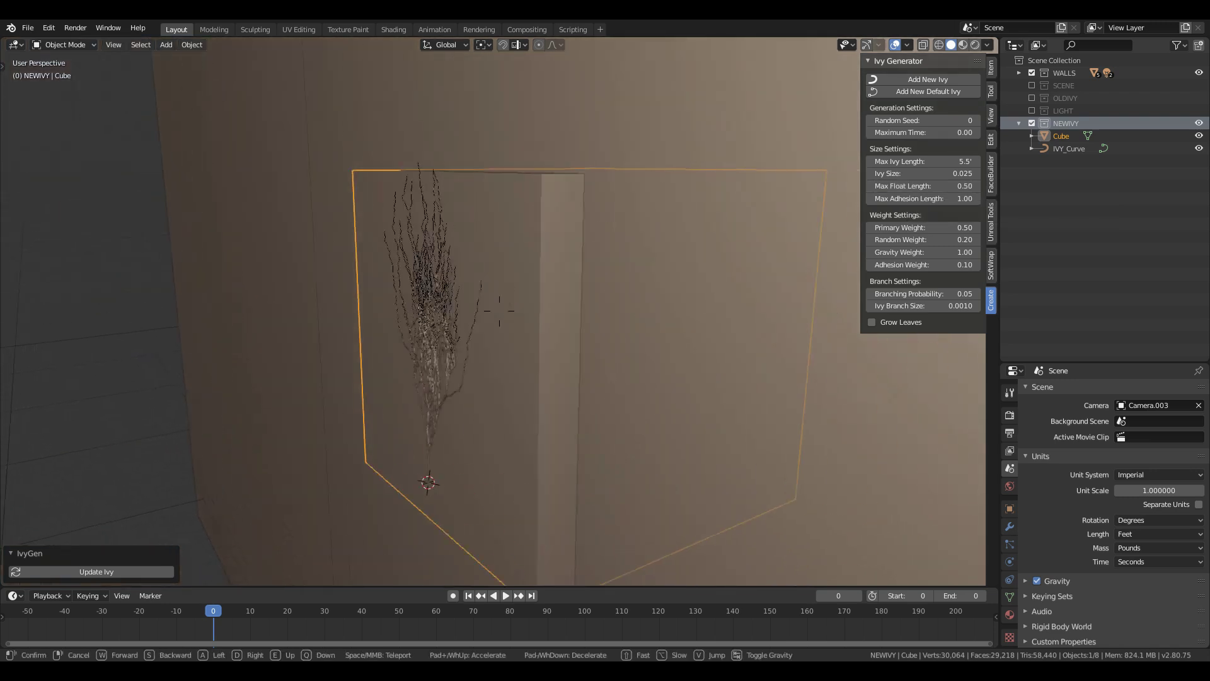
click(499, 311)
drag(900, 187, 951, 187)
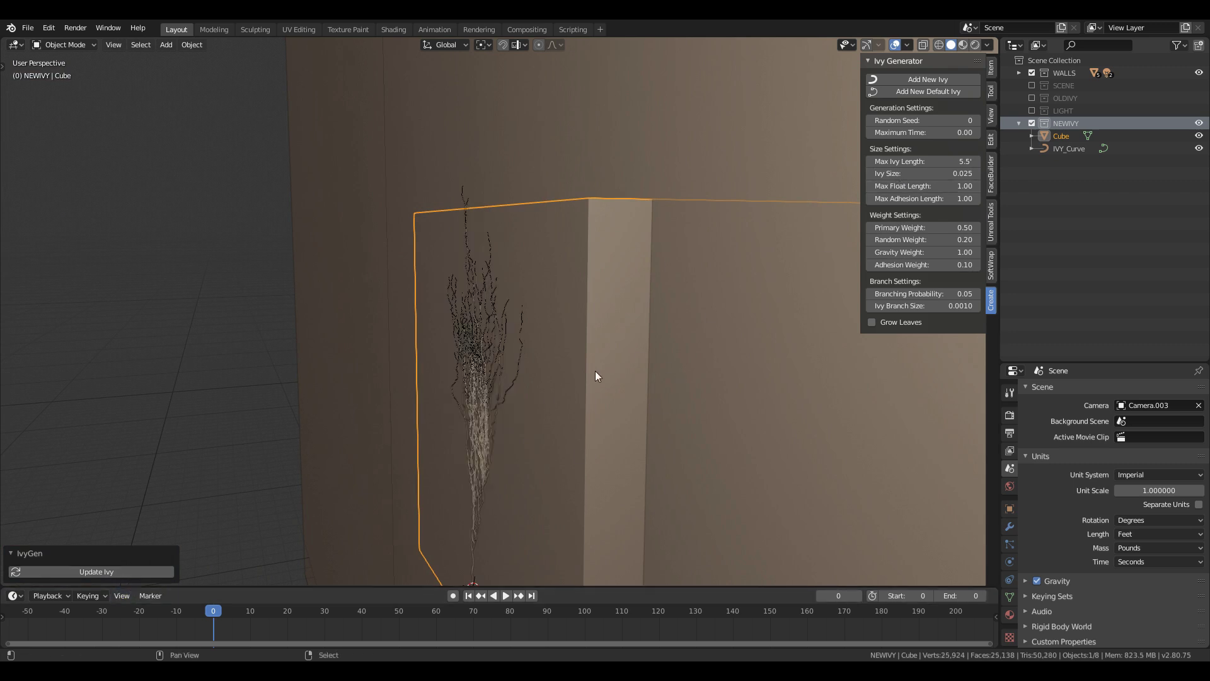
Return to a view of the cube's front face and regrow the ivy with Max Float Length set to 0.28
key(shift+grave)
key(a)
click(500, 311)
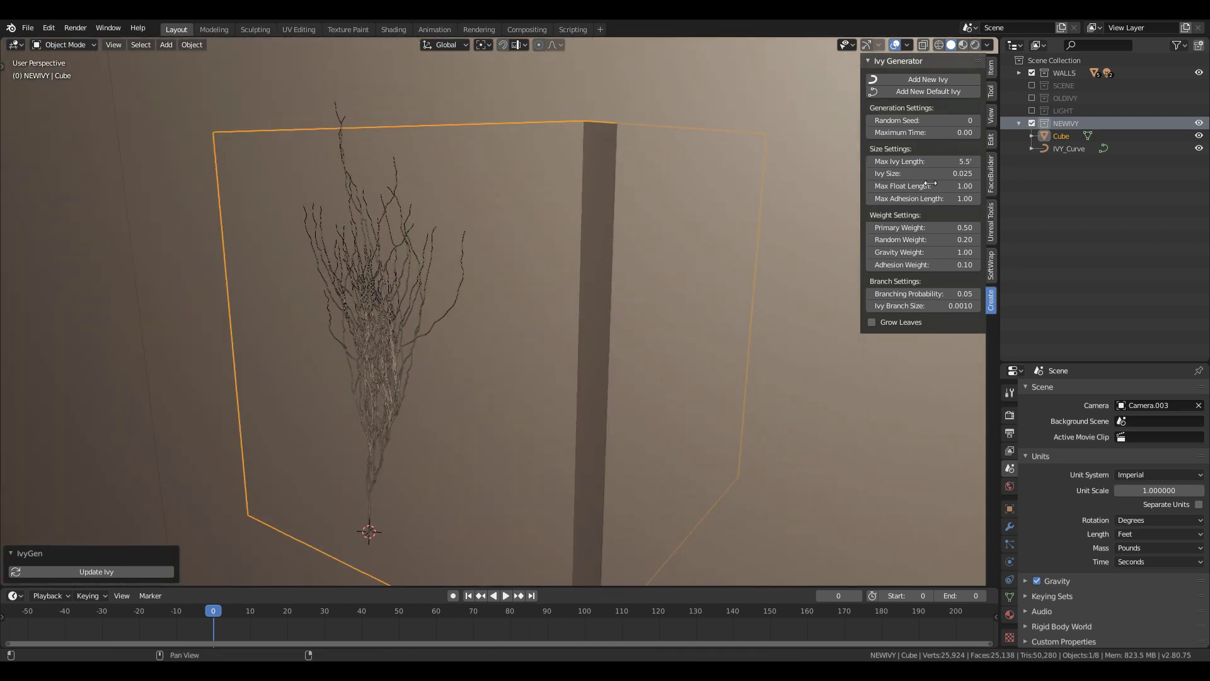
drag(929, 185, 908, 186)
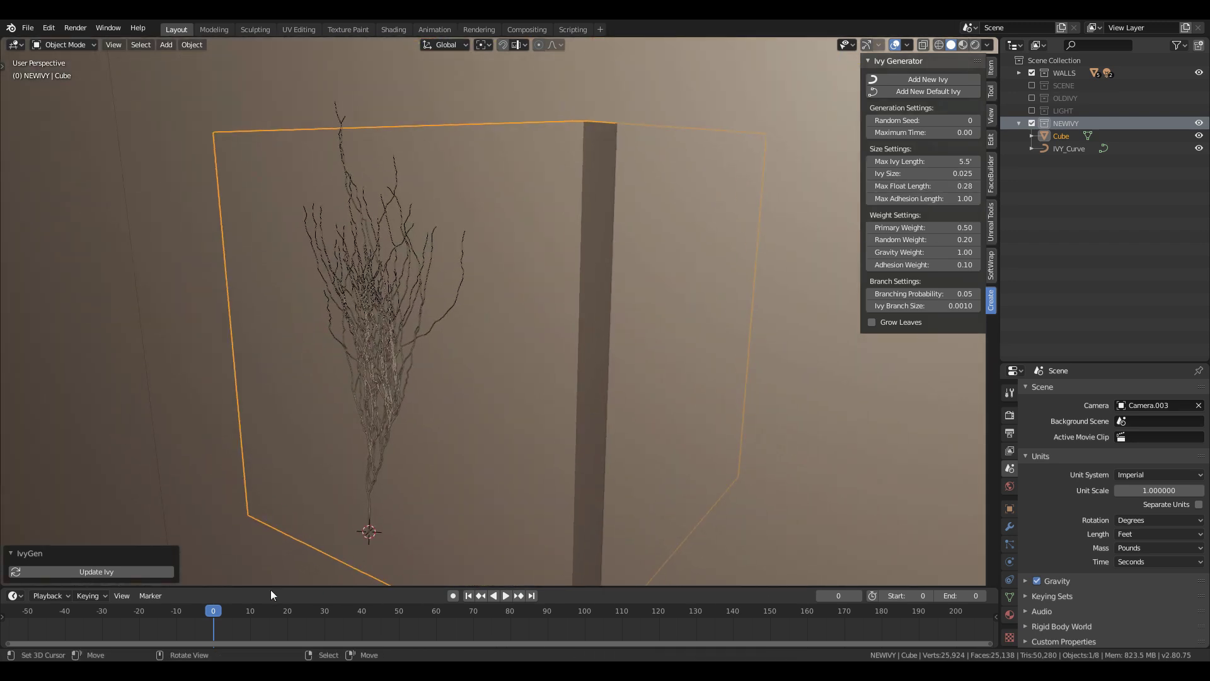
click(144, 574)
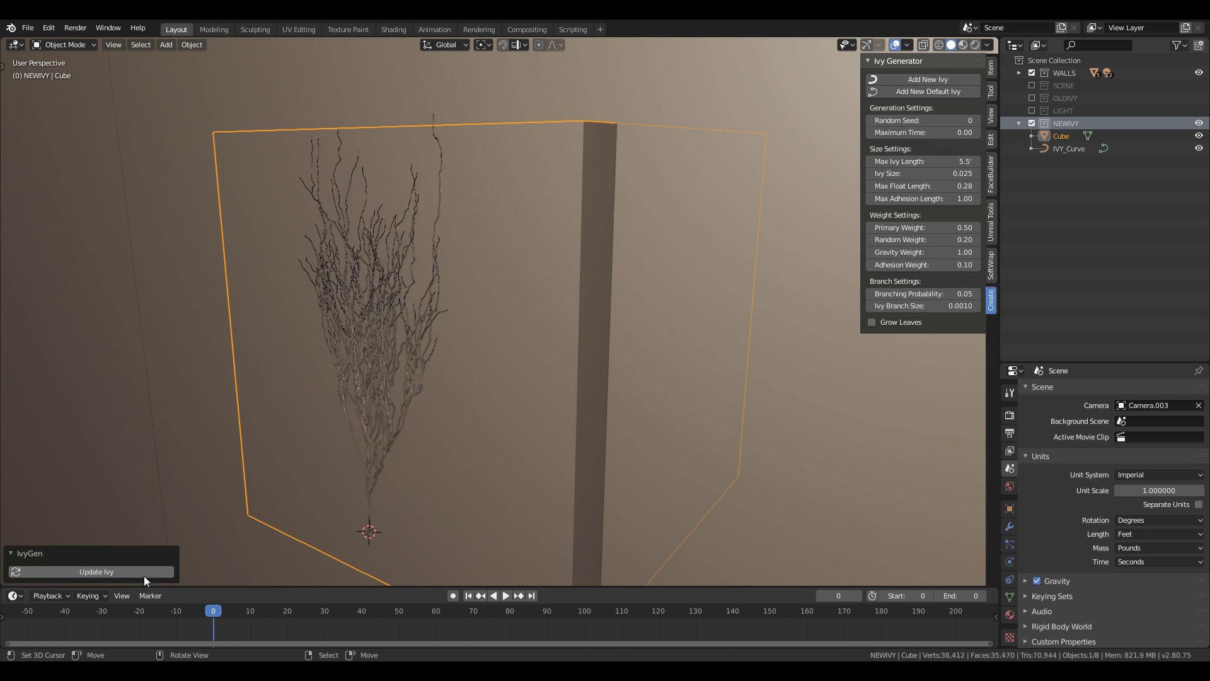
Set Max Adhesion Length to 2.00 and Adhesion Weight to 1.00, regrowing the ivy after each change
click(925, 199)
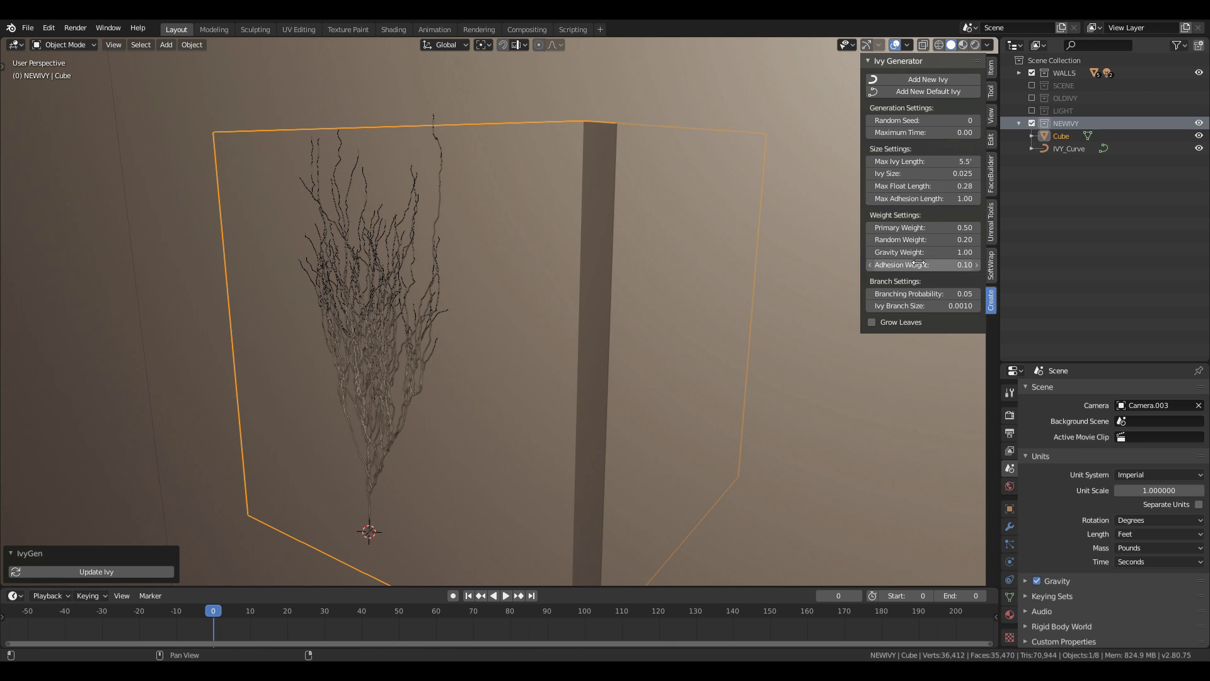
drag(913, 200, 980, 199)
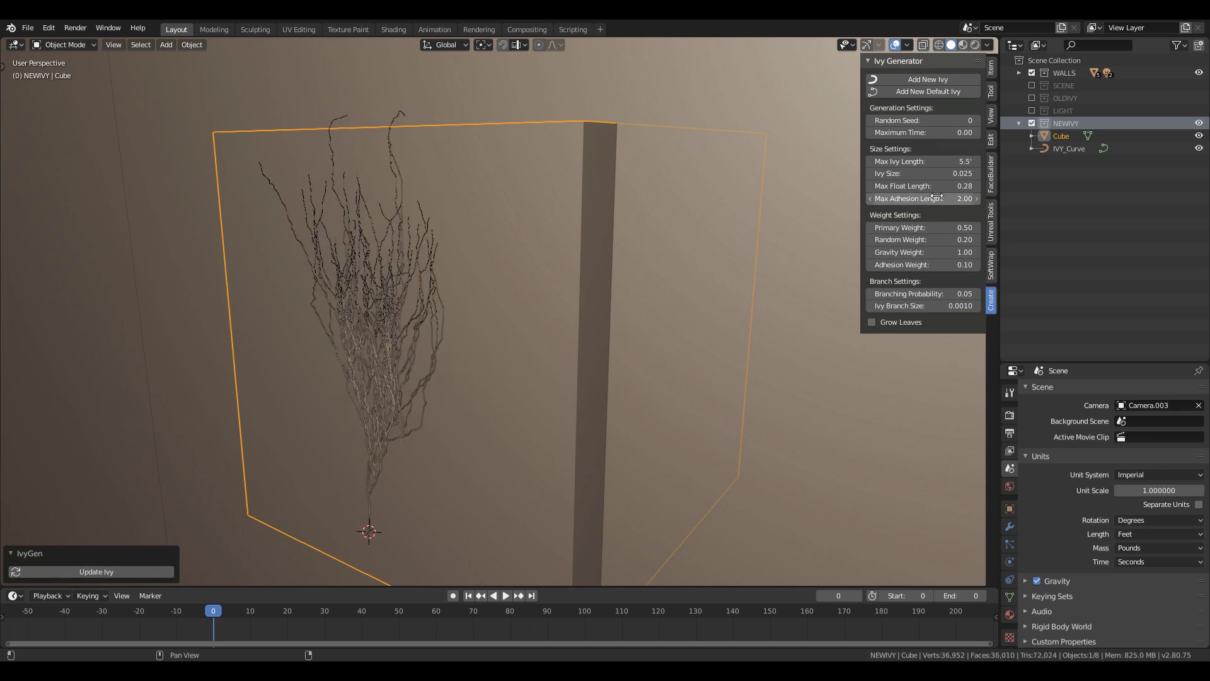
drag(932, 265, 978, 265)
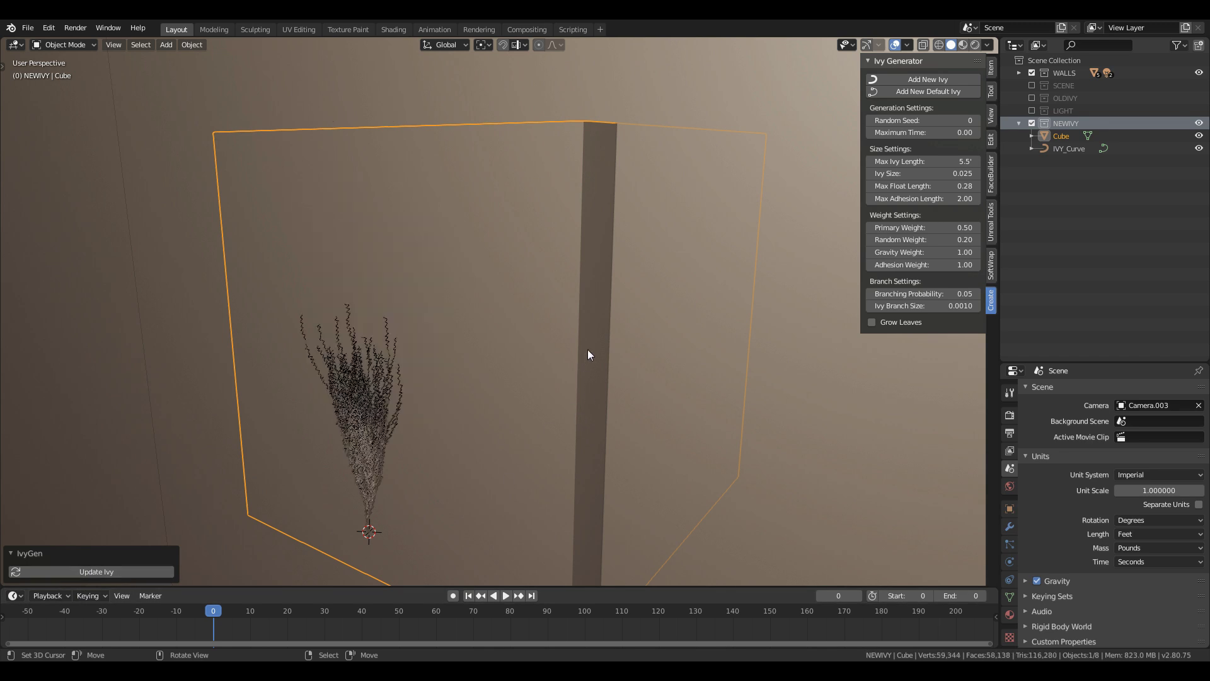
Regrow the ivy with Adhesion Weight set to 0.20, and reset Max Adhesion Length to its default of 1.00
double_click(933, 265)
text(.2)
key(Return)
click(116, 574)
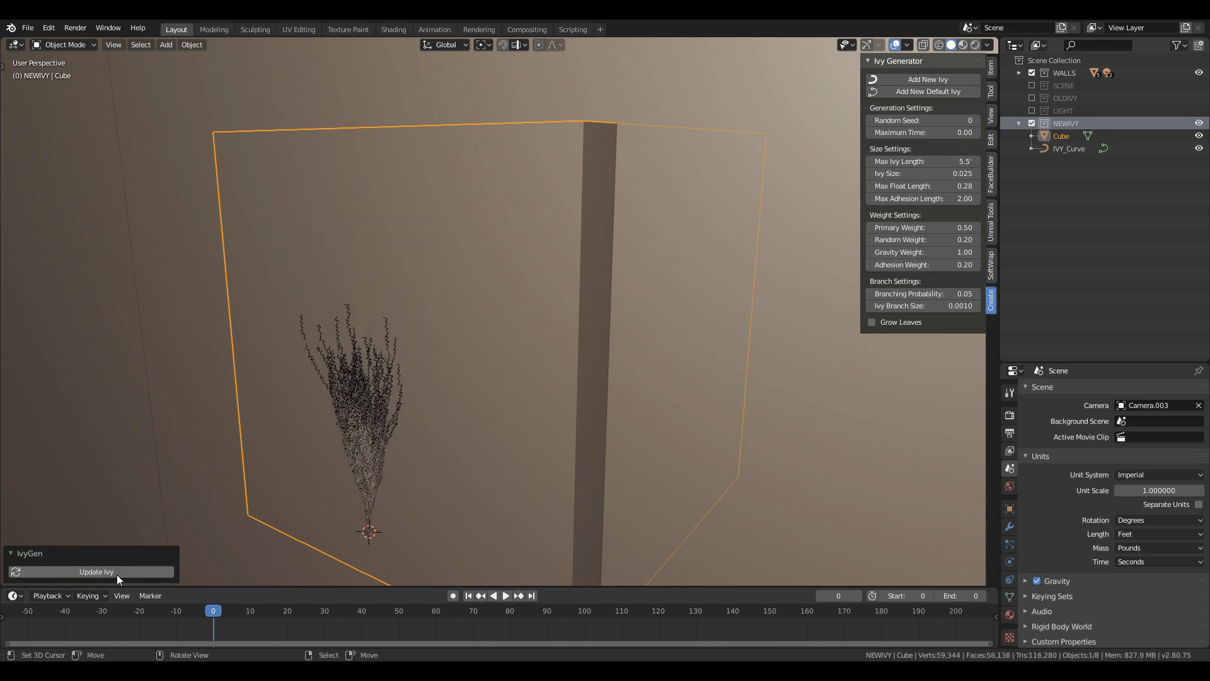
key(BackSpace)
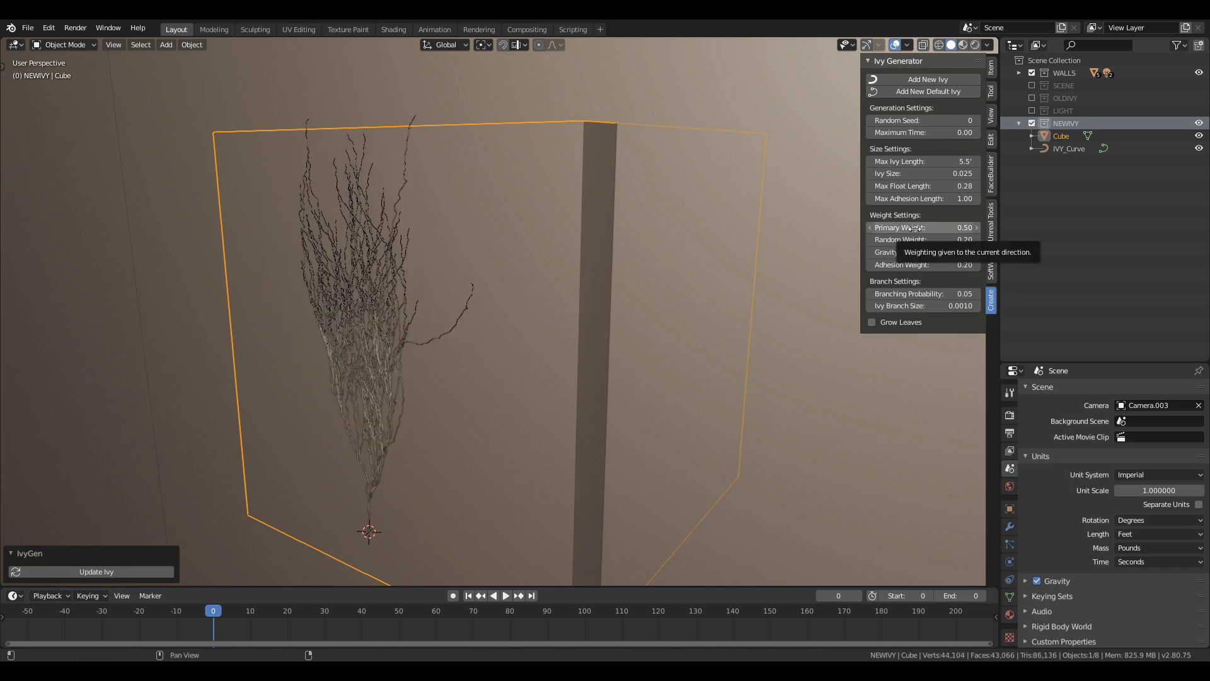
Test the Primary Weight by regrowing the ivy first at 1.00 and finally at 0.45
drag(915, 228, 1008, 228)
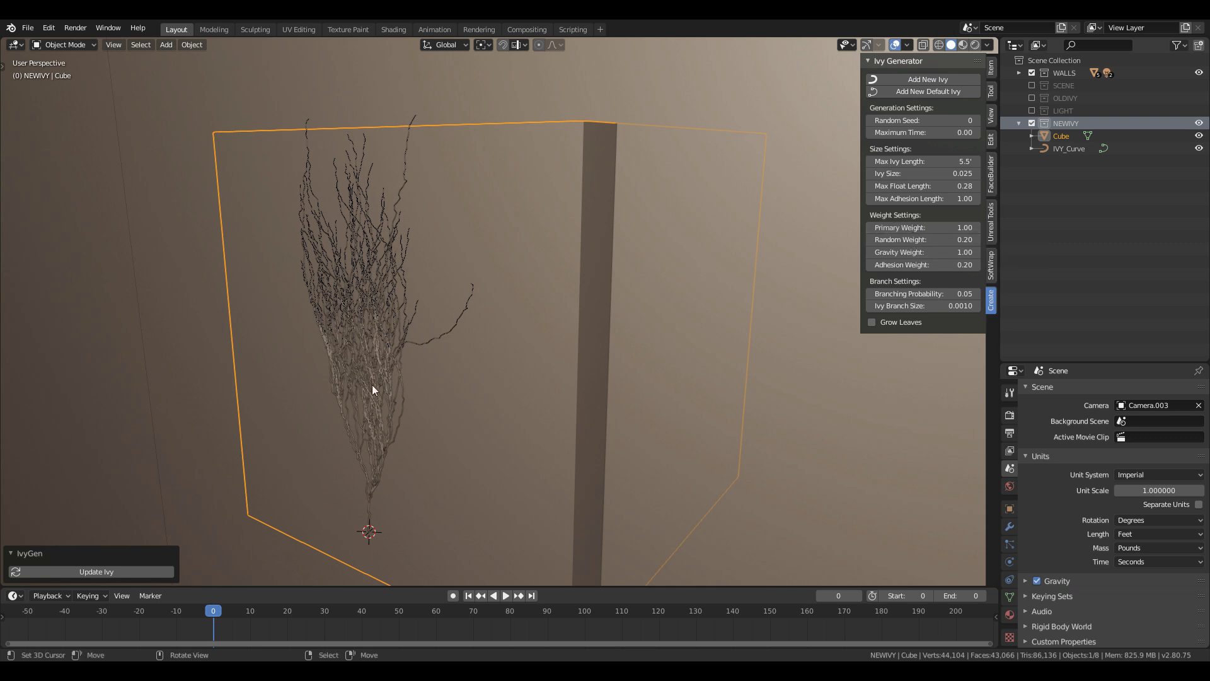
click(143, 572)
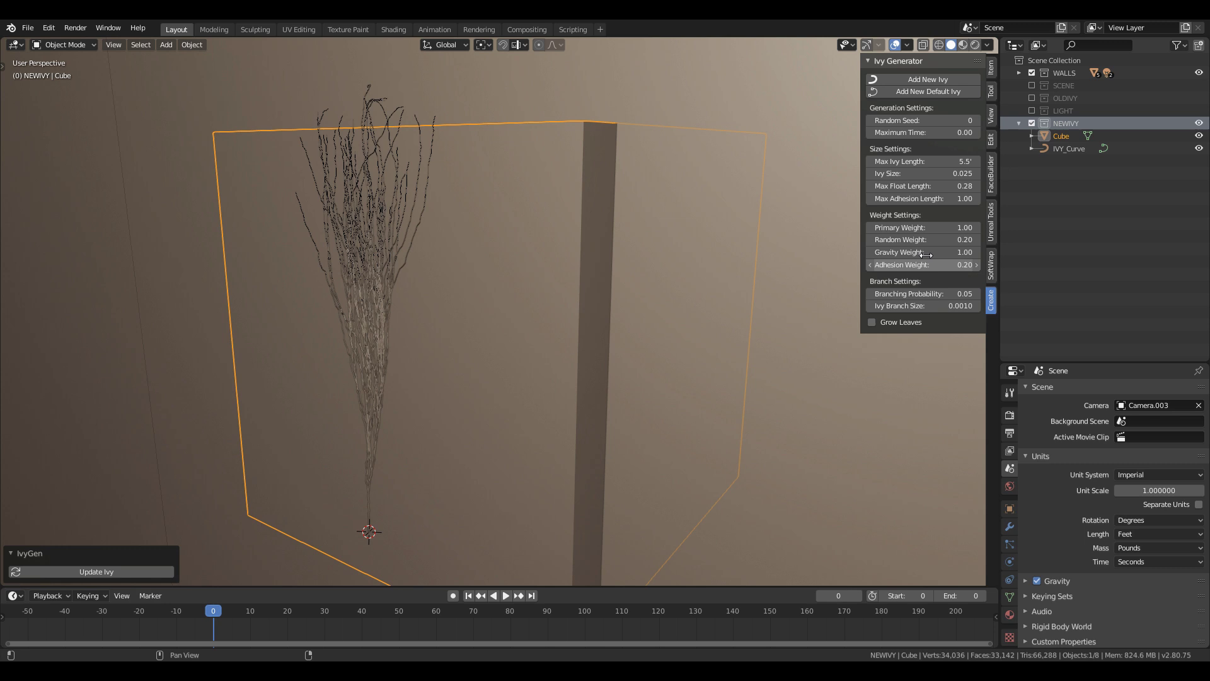
drag(949, 226, 917, 226)
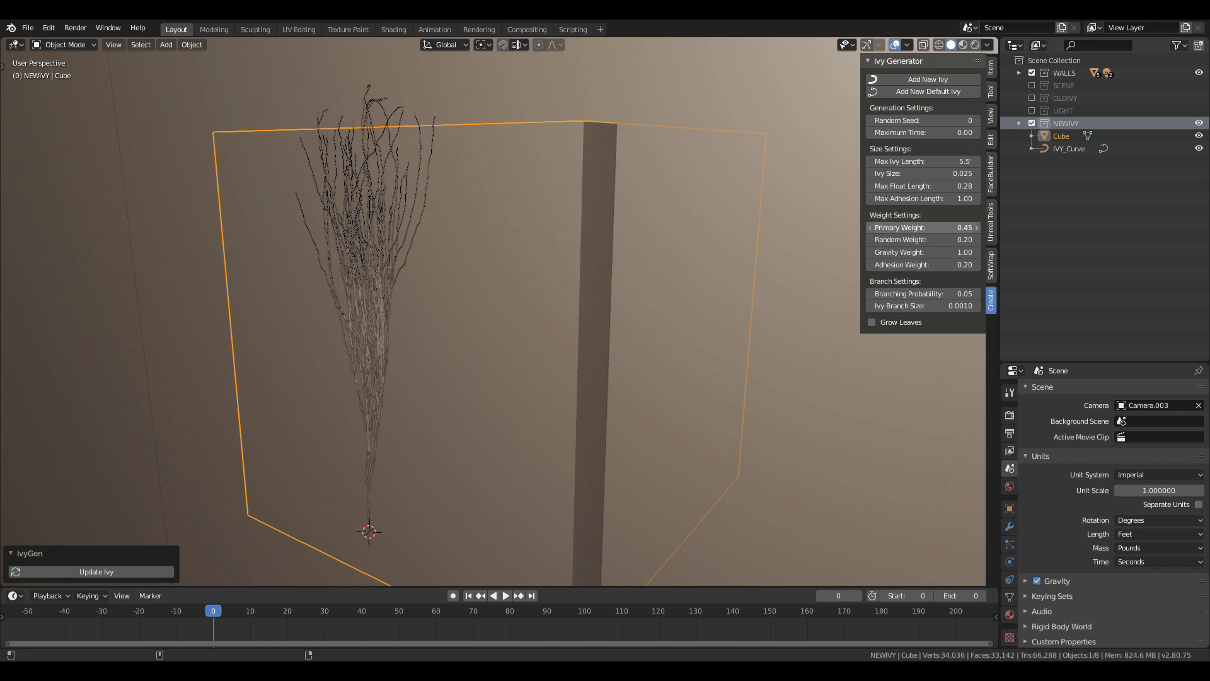
click(146, 571)
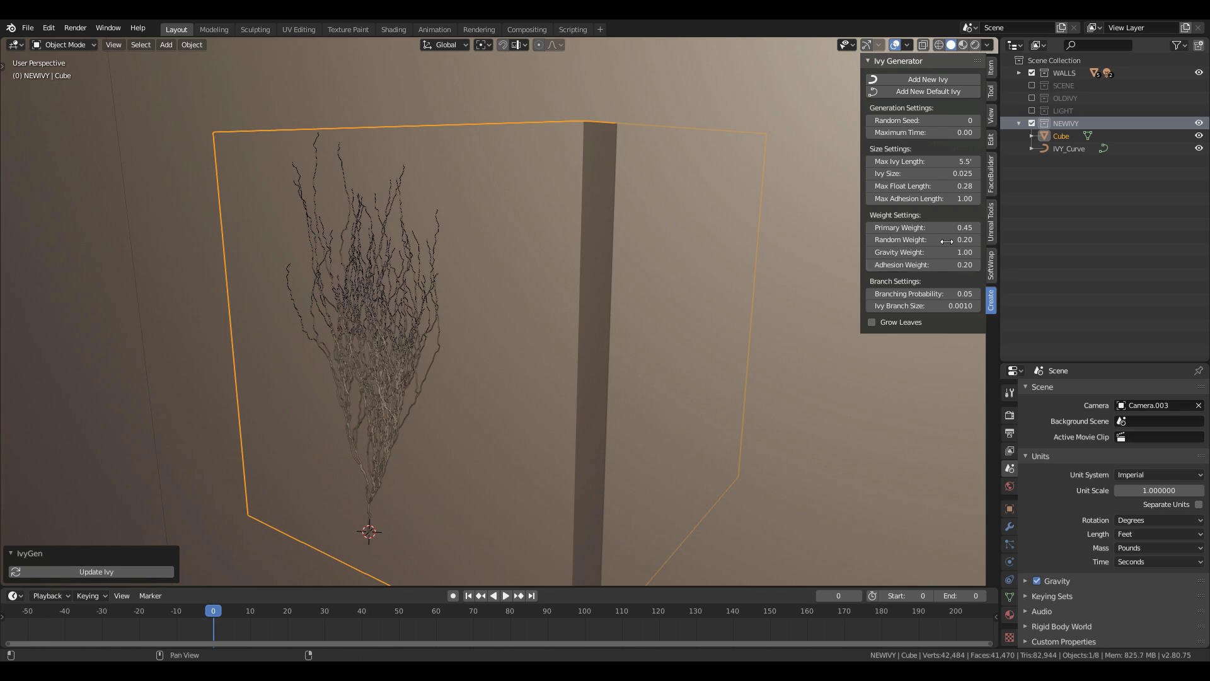
Regrow the ivy with Random Weight at 0.73 and at 0.05, and reset that weight to its default of 0.20
drag(947, 241, 983, 242)
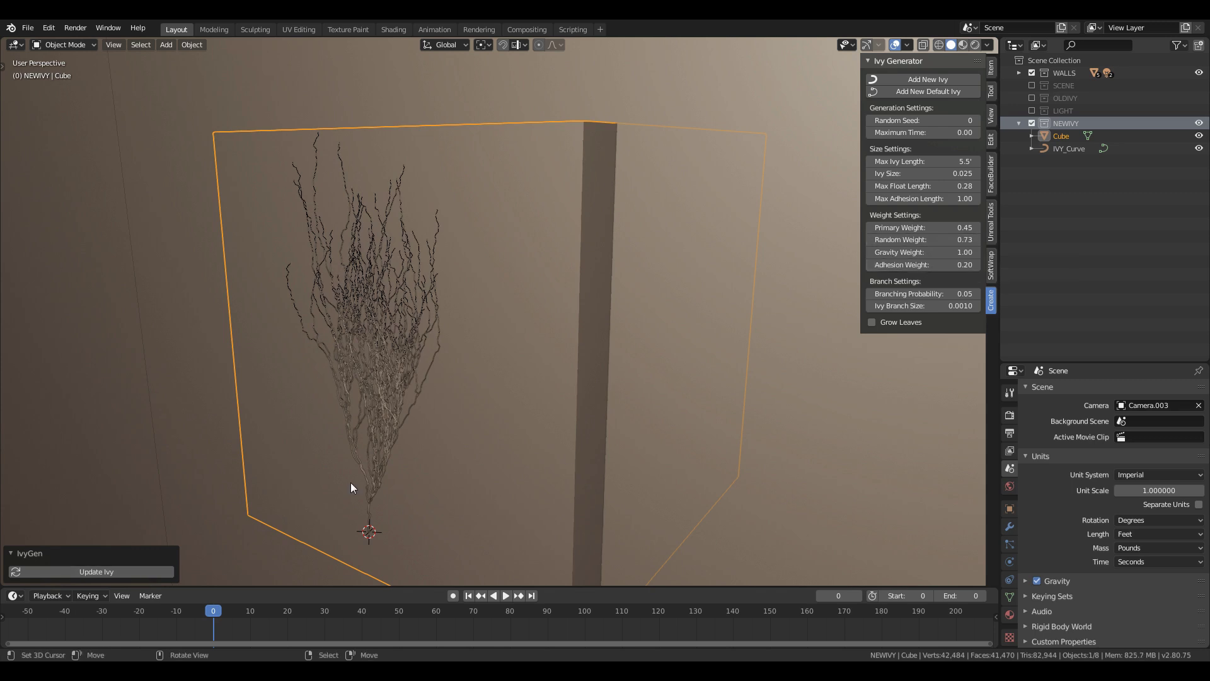
click(142, 571)
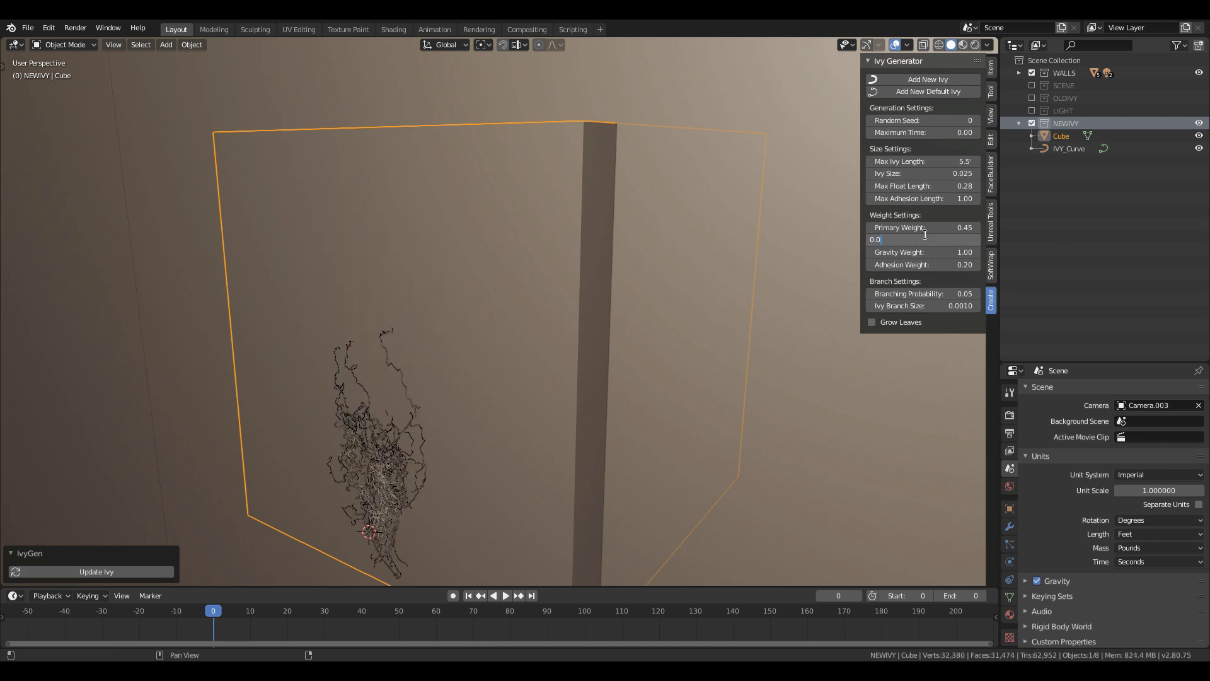
key(Return)
click(142, 570)
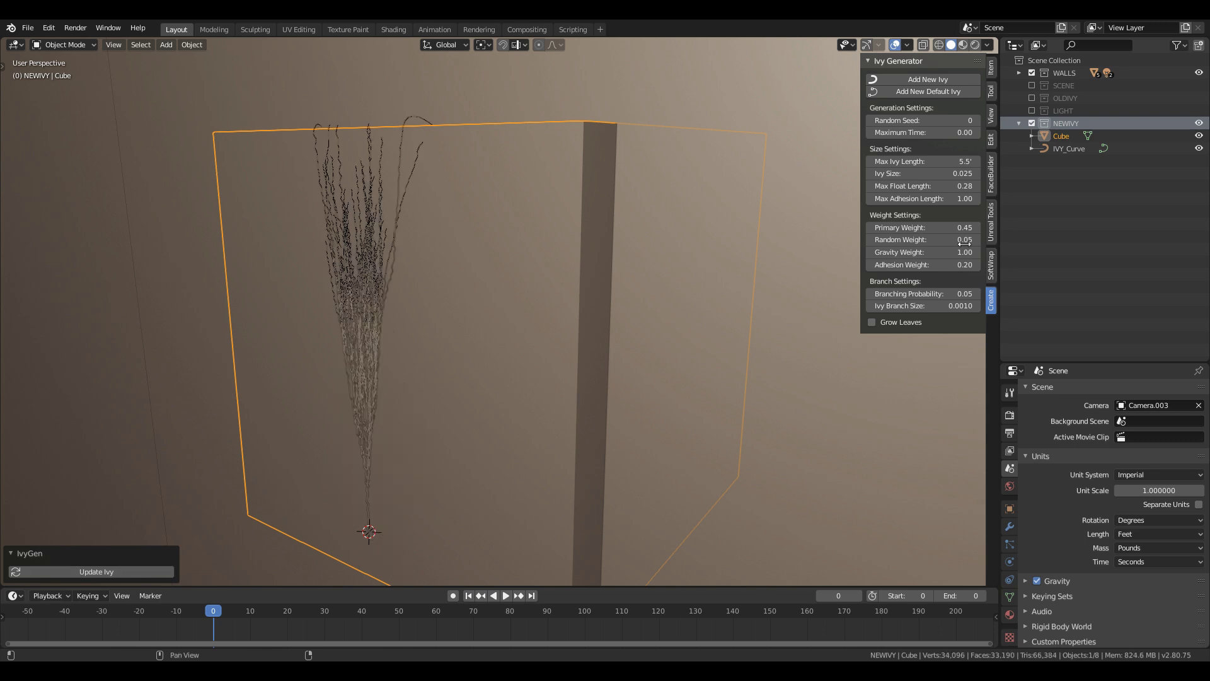
right_click(914, 249)
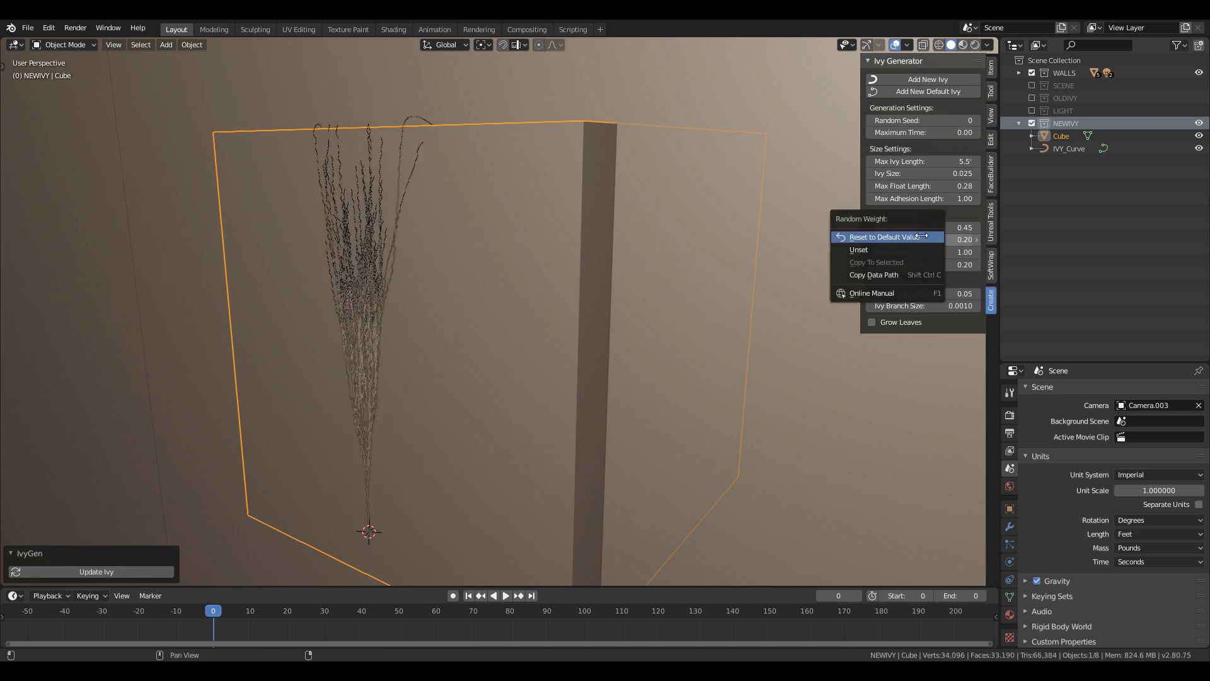
Regrow the ivy, test its growth with Gravity Weight at 0.08, and reset that weight to its default of 1.00
click(156, 571)
mouse_move(932, 252)
mouse_down()
mouse_move(873, 252)
mouse_move(928, 252)
mouse_up()
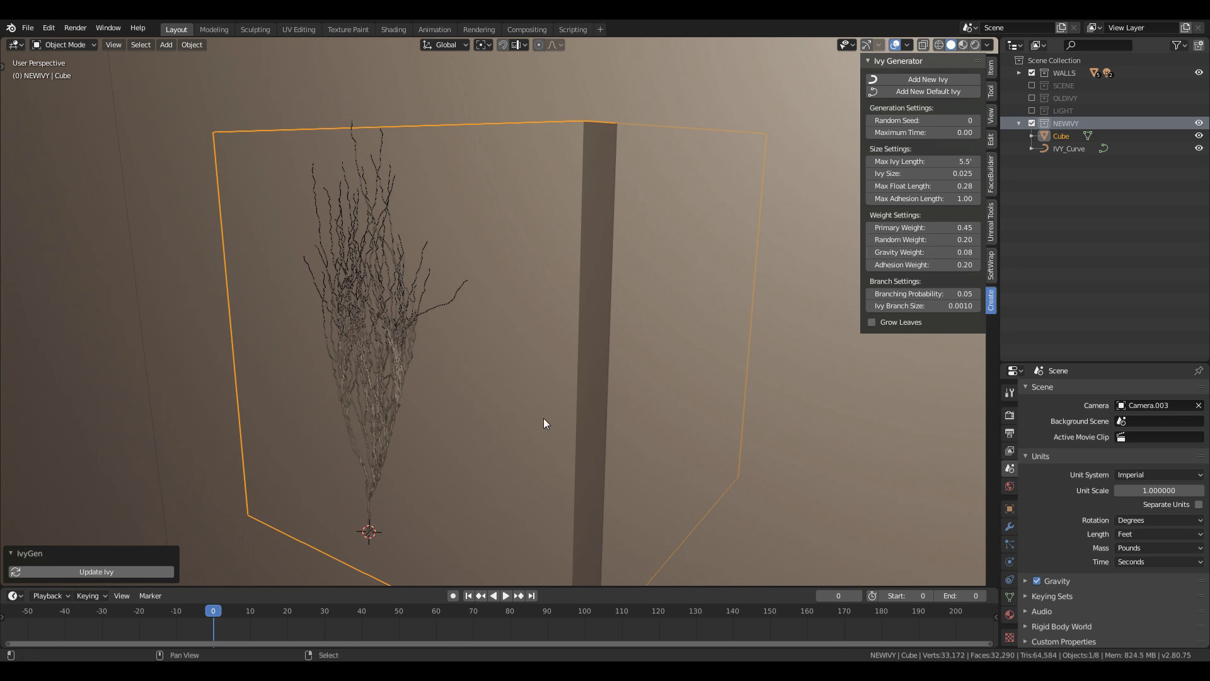
click(131, 573)
right_click(914, 252)
click(914, 248)
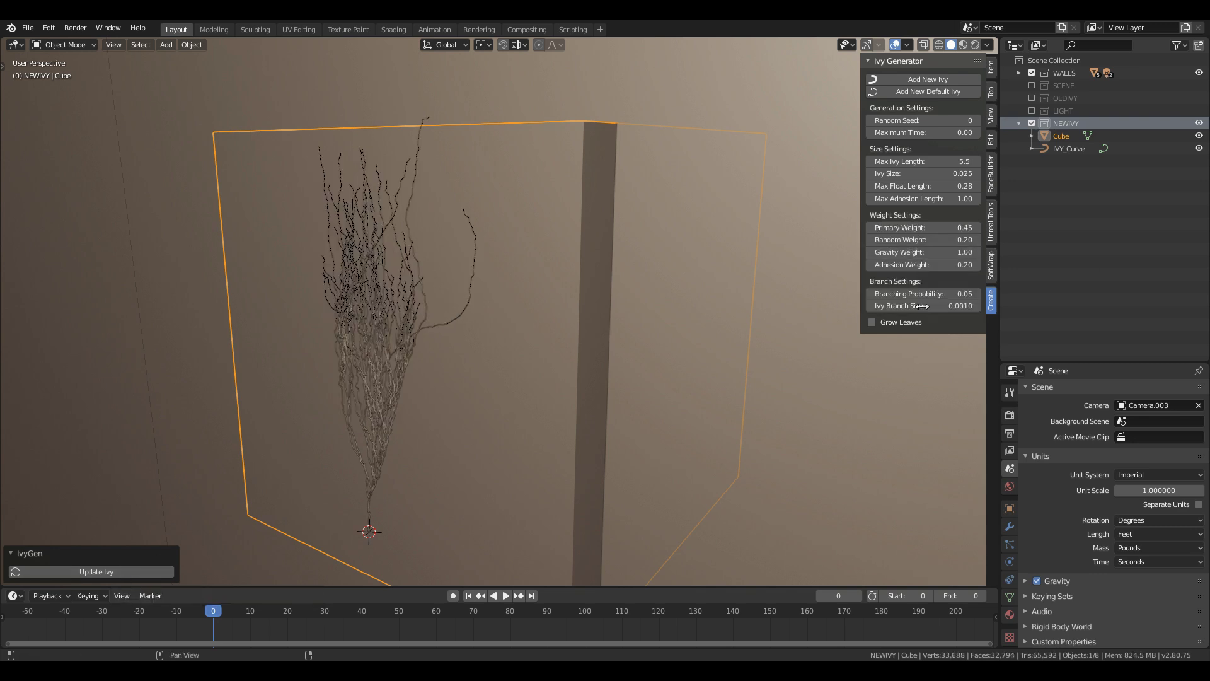
middle_drag(610, 344, 495, 311)
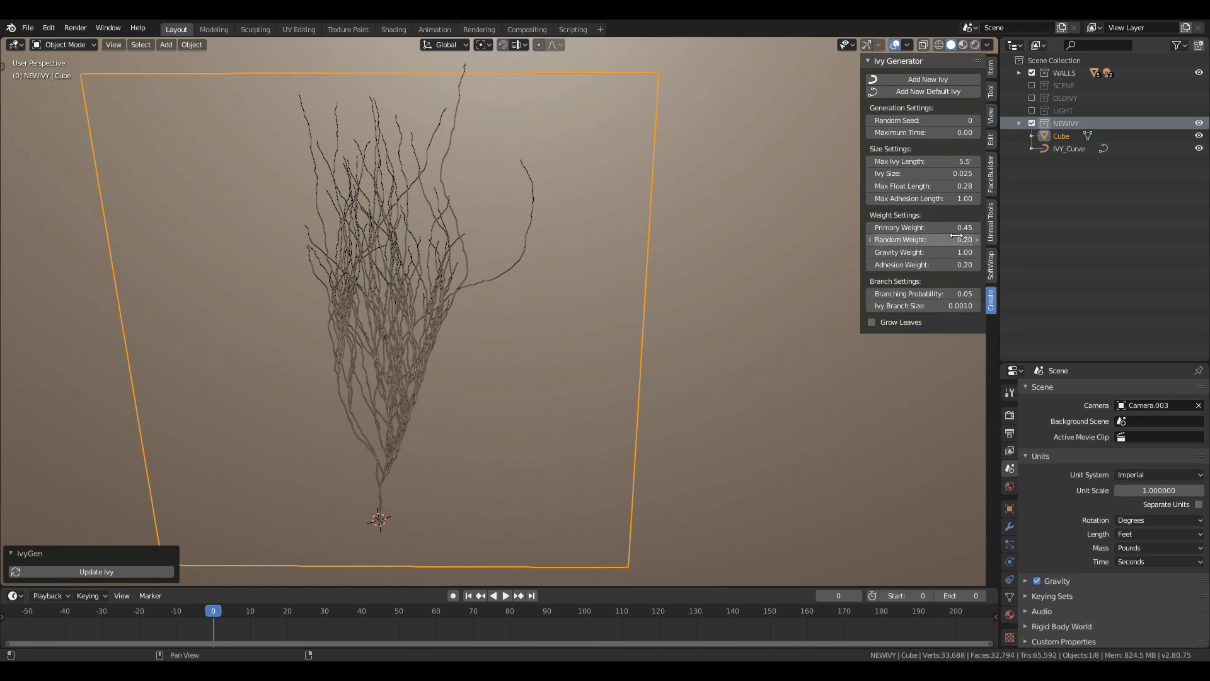
Reset Random Weight to 0.20 and Primary Weight to 0.50, and regrow the ivy with these defaults
right_click(934, 239)
click(934, 238)
right_click(934, 227)
click(934, 225)
click(138, 573)
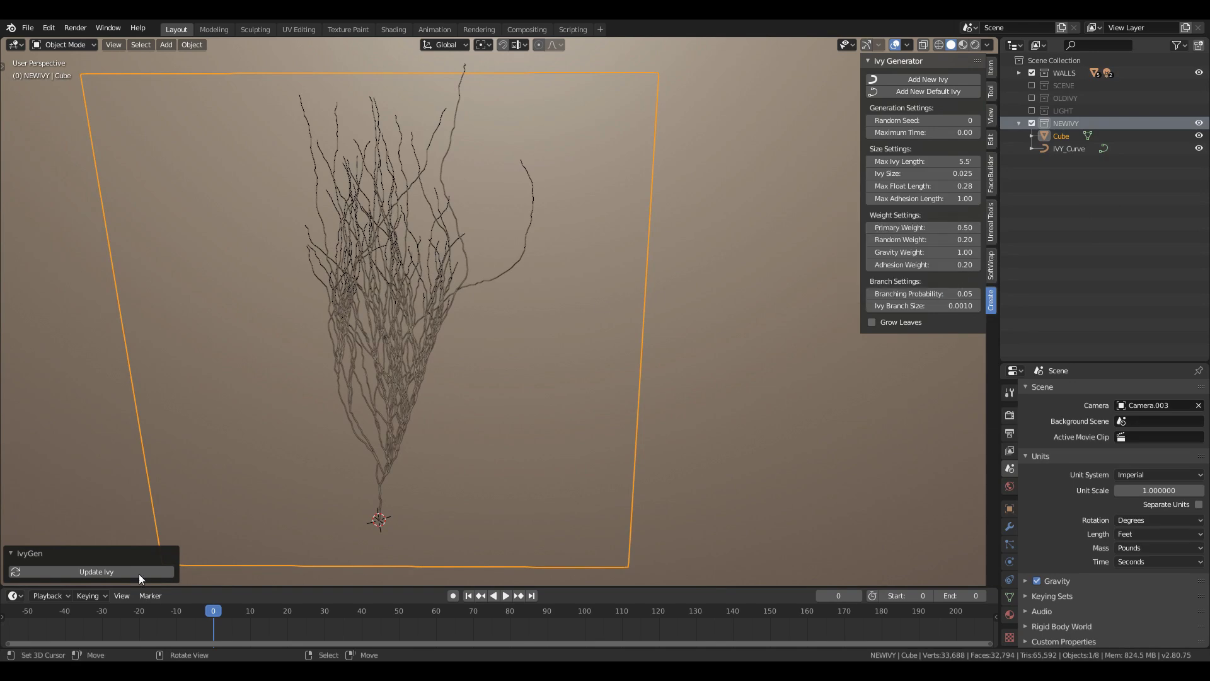
middle_drag(489, 257, 500, 311)
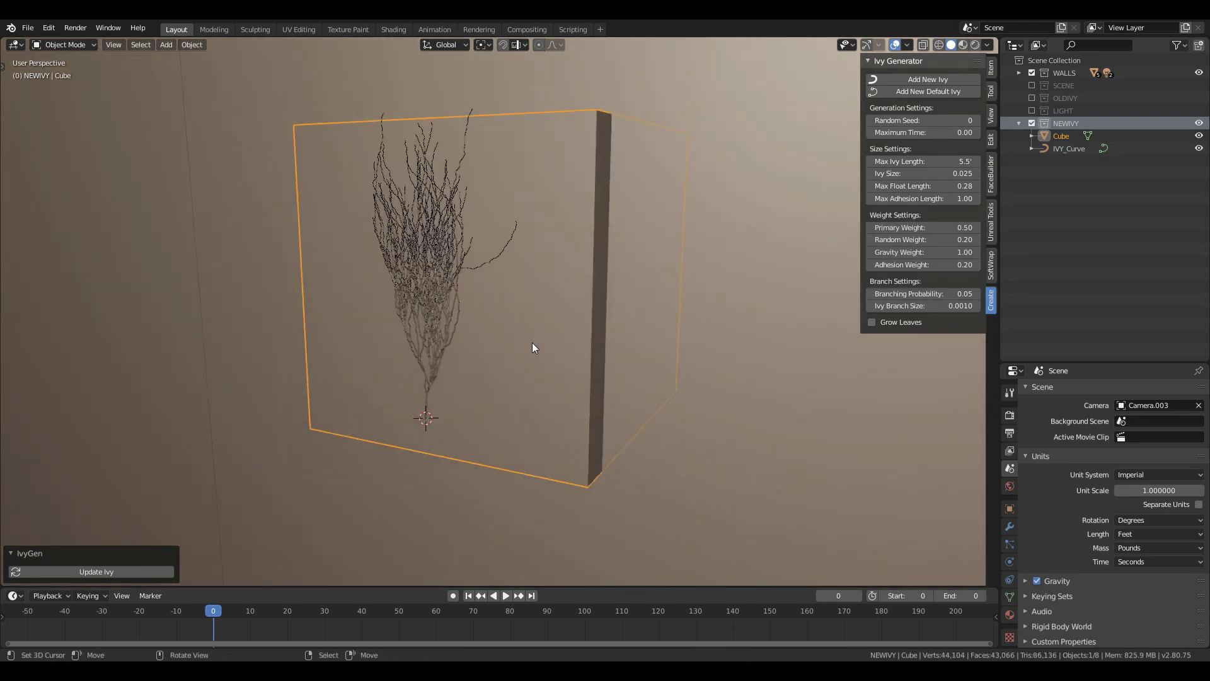
Delete the cube the ivy was grown on and show the viewport in rendered shading
right_click(532, 342)
key(x)
click(459, 344)
key(z)
click(485, 288)
Select the ivy curve, place the 3D cursor on the wall just below the ivy's base, and use the 3D Cursor as pivot point
right_click(459, 296)
key(s)
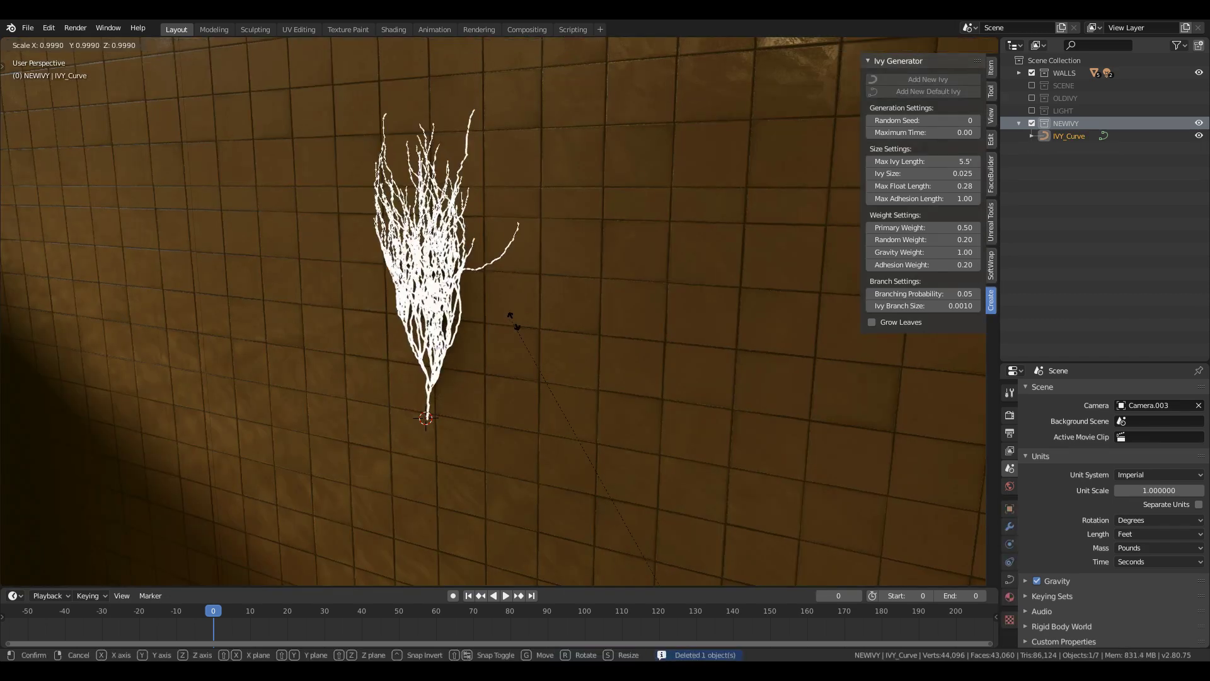
right_click(490, 378)
click(462, 429)
key(s)
right_click(487, 415)
click(490, 44)
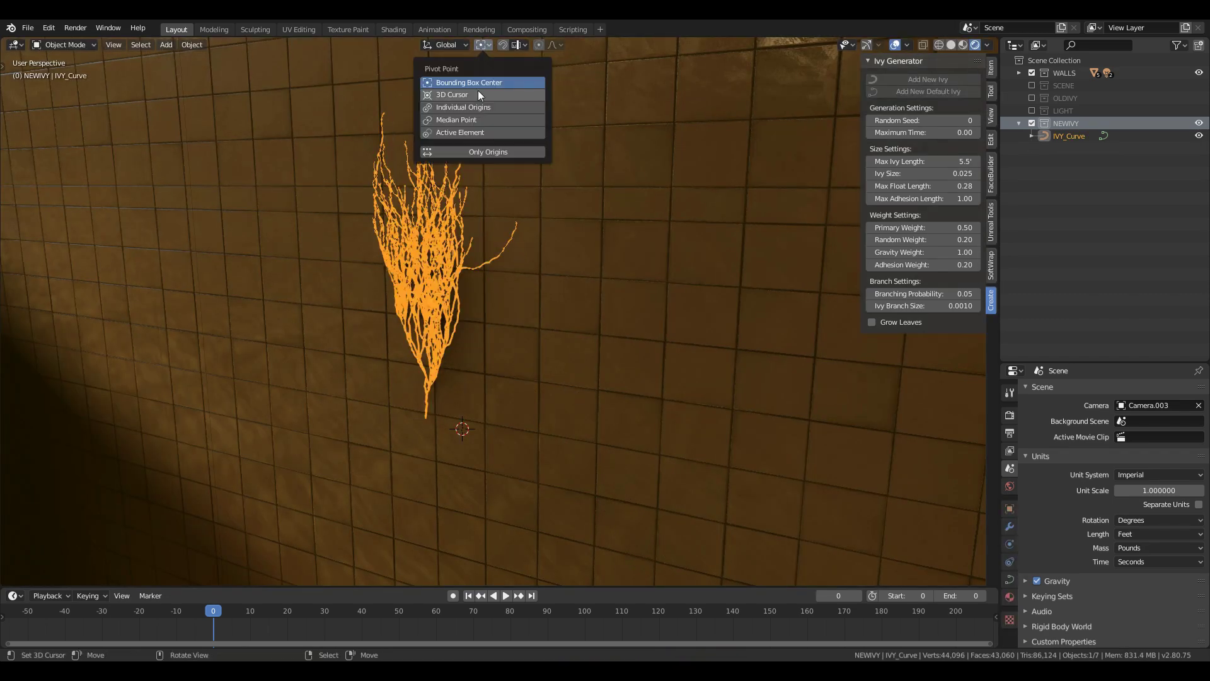
Move the ivy curve about 0.469' along Y and scale it up around the 3D cursor
key(g)
key(y)
click(284, 497)
key(s)
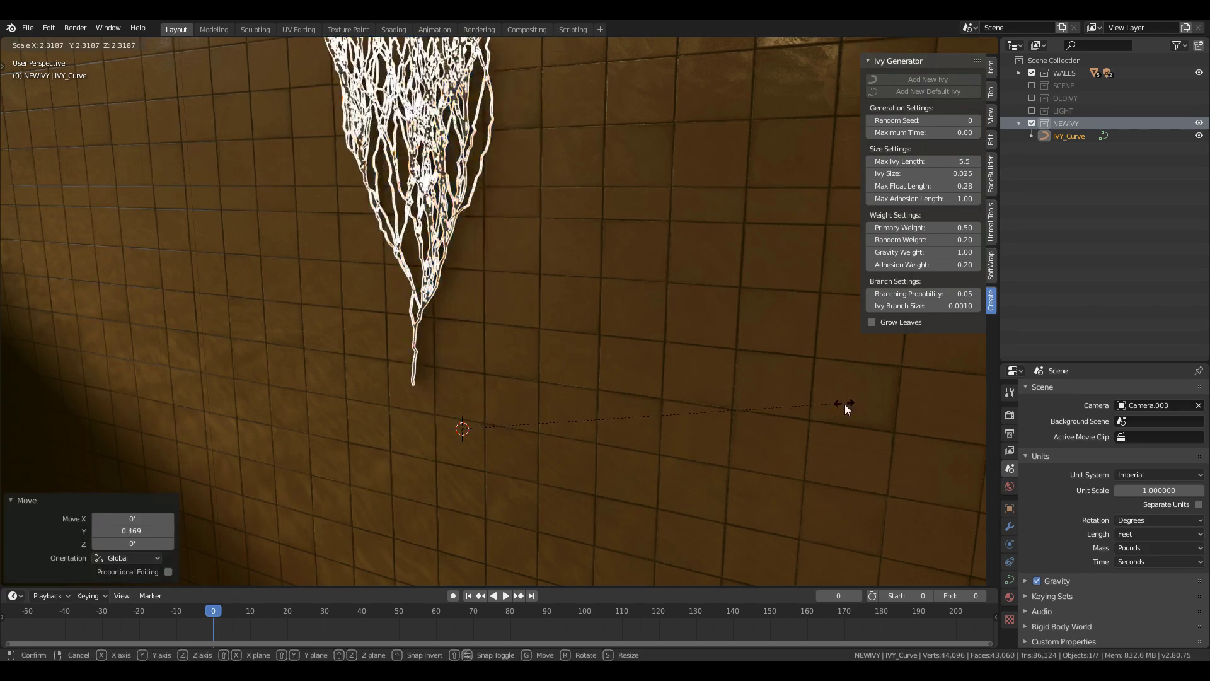
click(845, 403)
Reposition the enlarged ivy along Z and Y against the tiled wall, deselect it, and return to rendered shading
key(g)
key(z)
click(784, 463)
key(g)
key(y)
click(554, 499)
key(z)
key(alt+a)
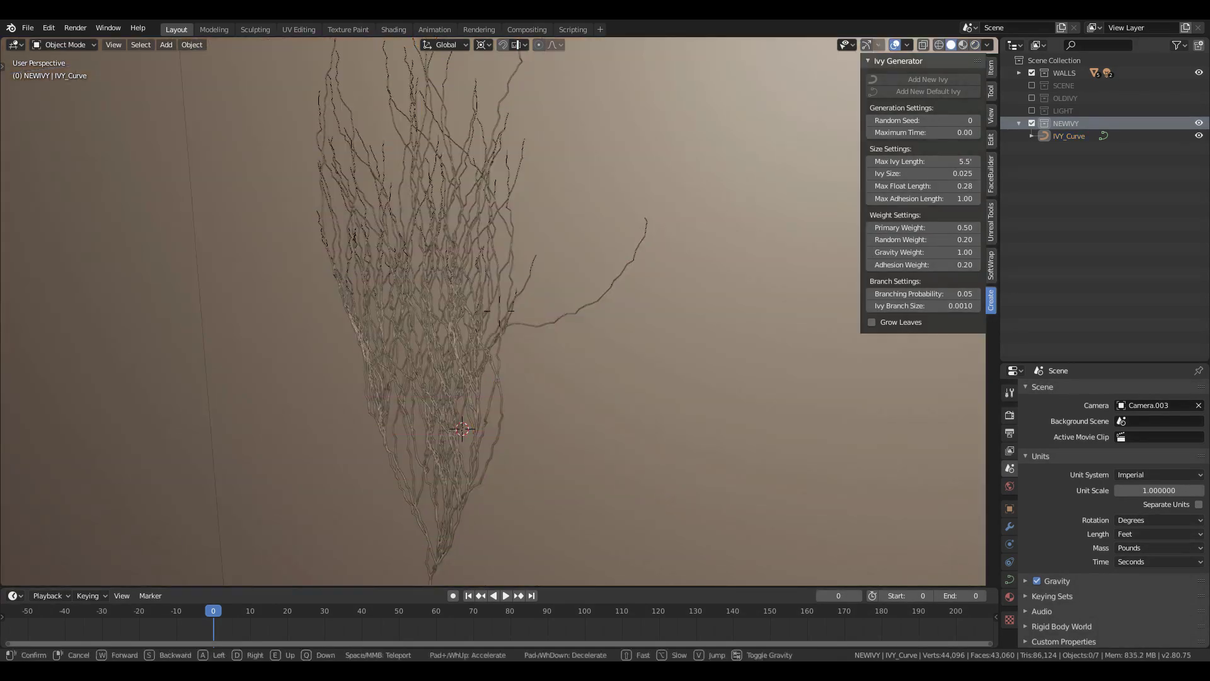
middle_drag(504, 334, 498, 318)
scroll(497, 316, down, 2)
key(z)
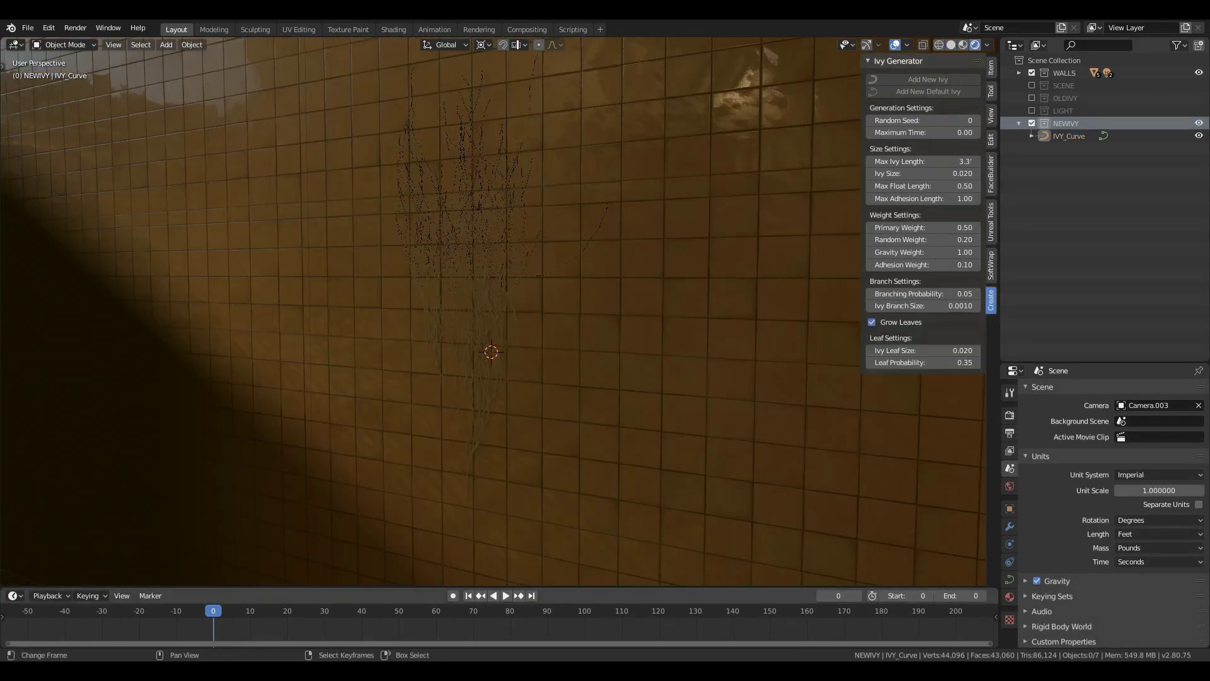
Add a mesh plane at the 3D cursor and move it about -2.28' along Y, out from the wall
key(shift+a)
mouse_move(460, 281)
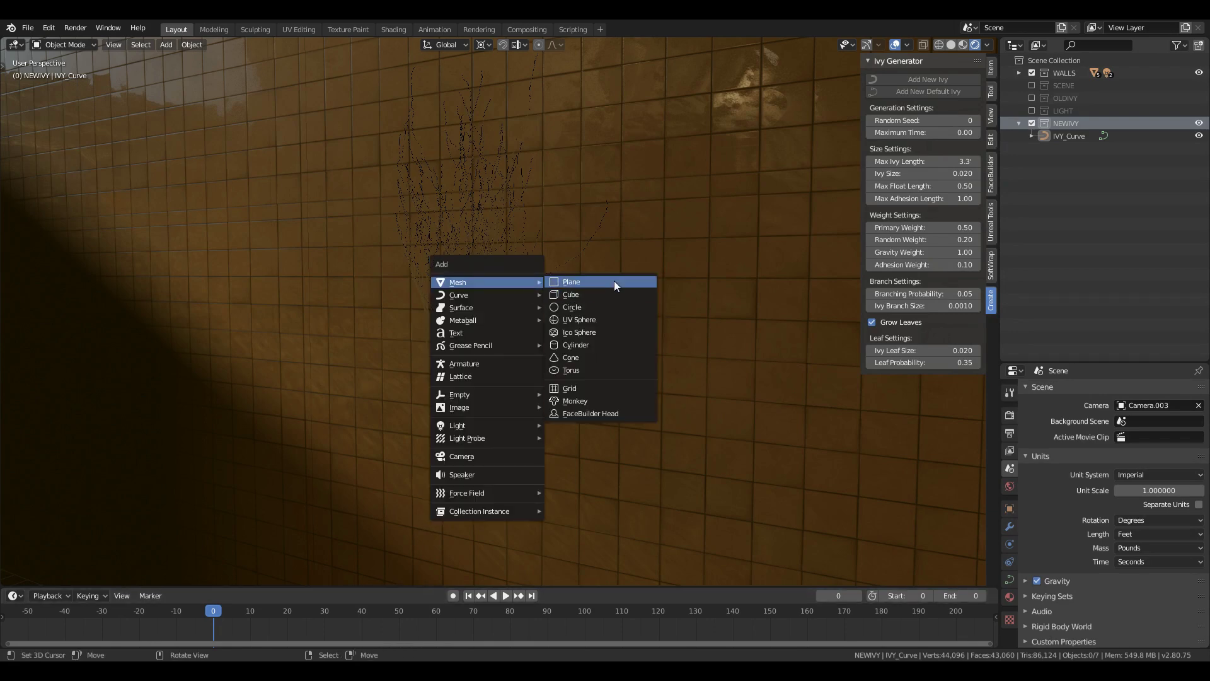
click(614, 281)
key(shift+grave)
click(499, 311)
key(g)
key(y)
click(378, 470)
Turn on the viewport gizmos, hide the sidebar, and view the plane from close up
click(866, 46)
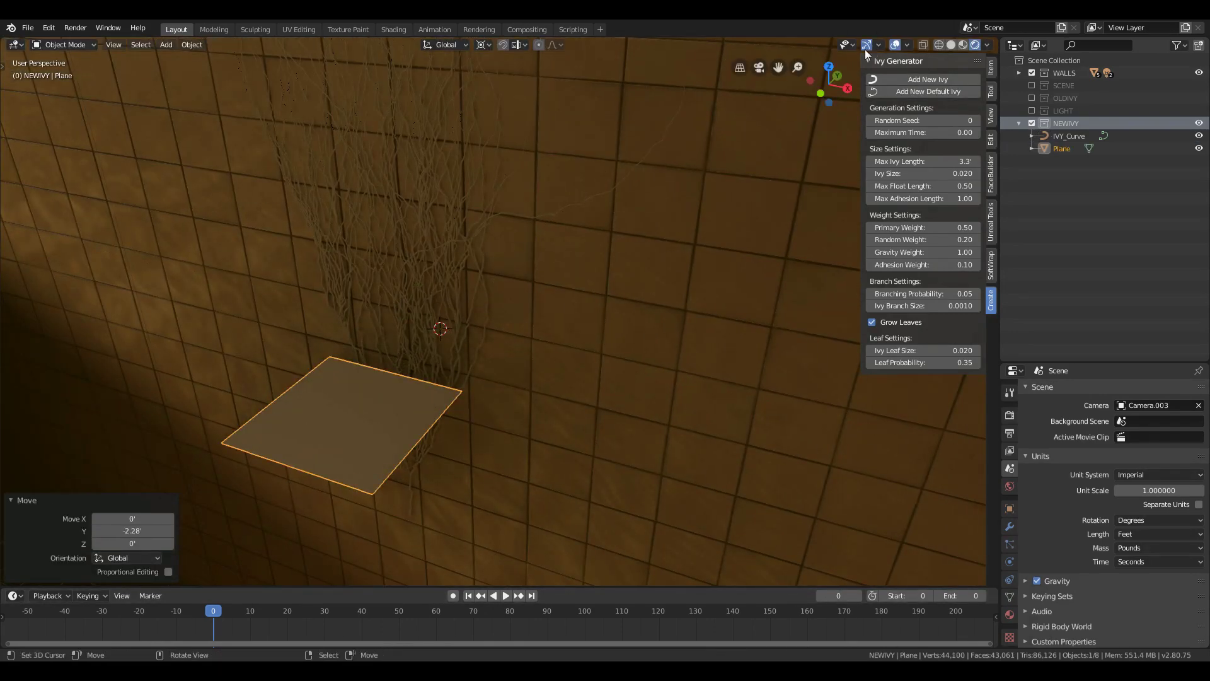
key(n)
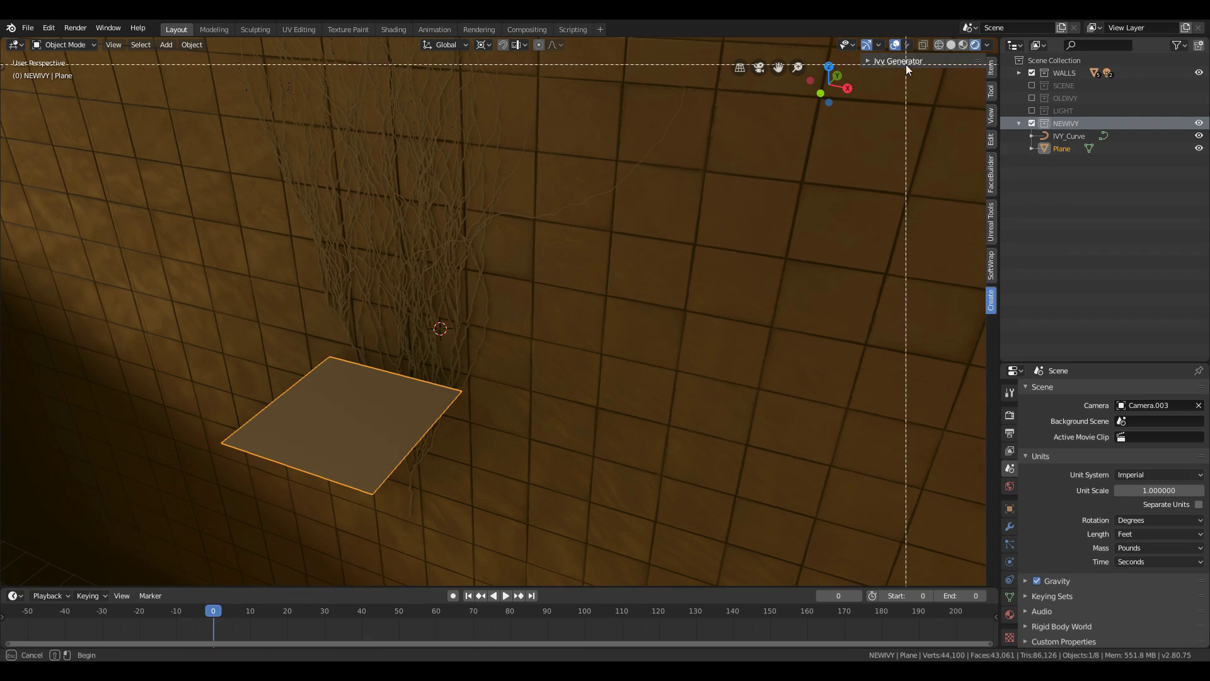
key(shift+grave)
key(a)
click(925, 233)
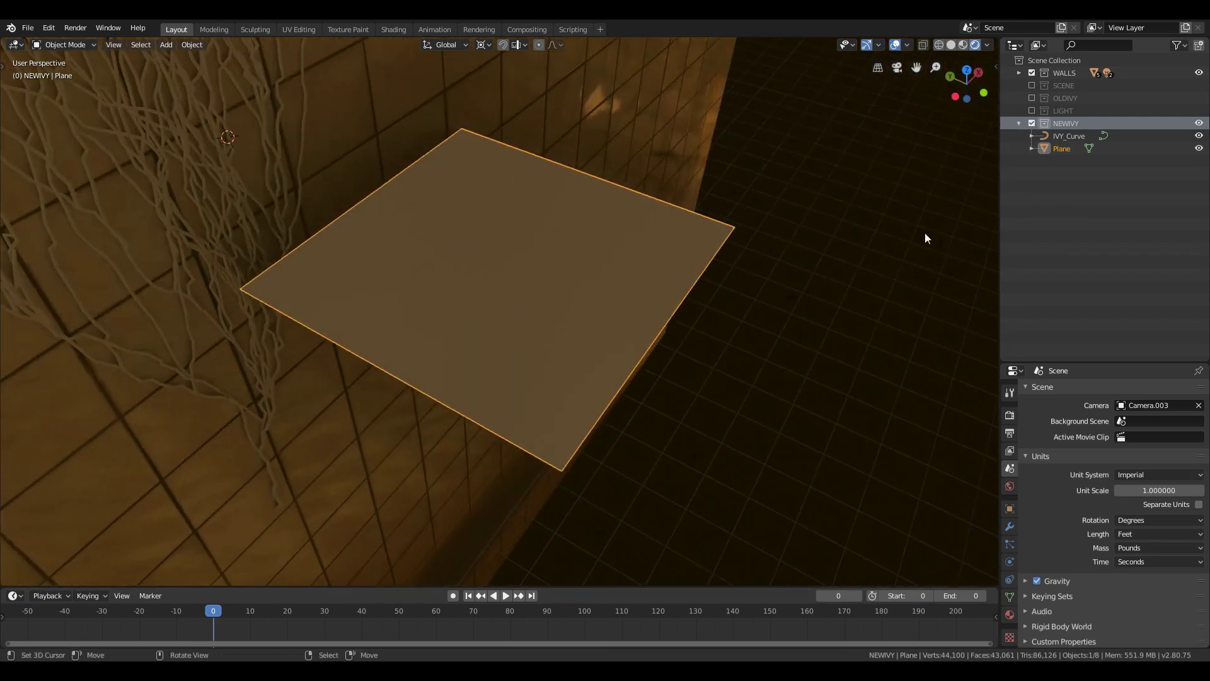
Snap the 3D cursor to the middle of the plane's outer edge and set the plane's origin to the 3D cursor
key(Tab)
click(543, 443)
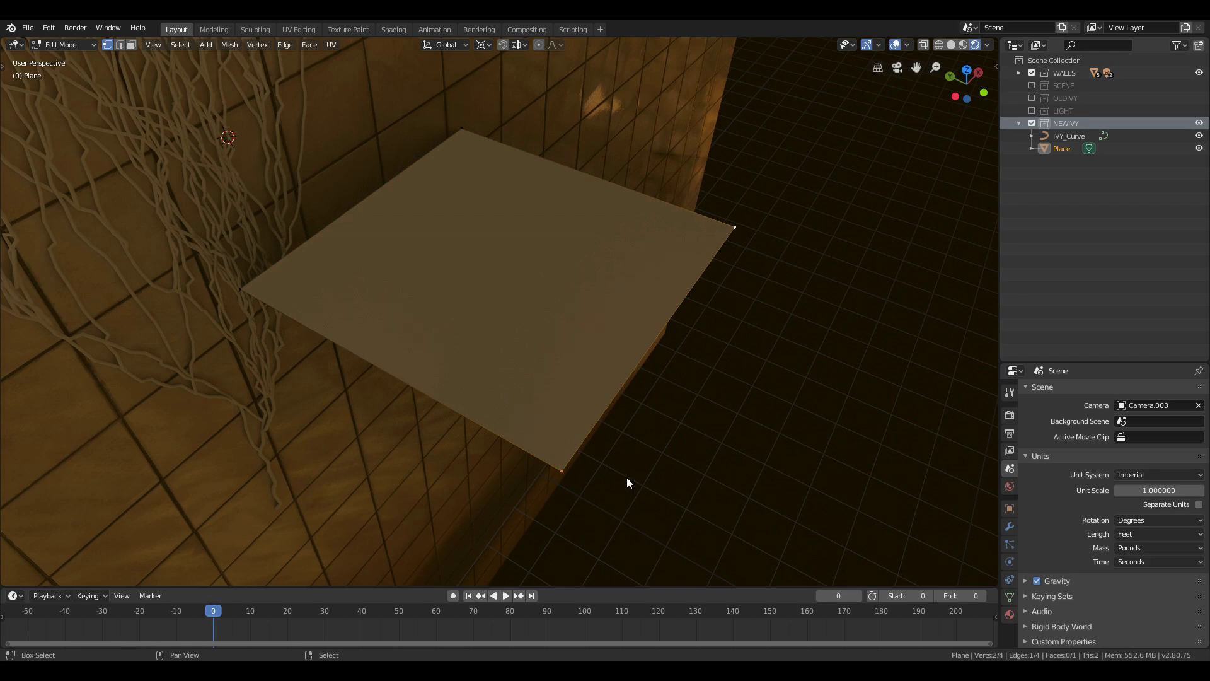
key(shift+s)
click(621, 551)
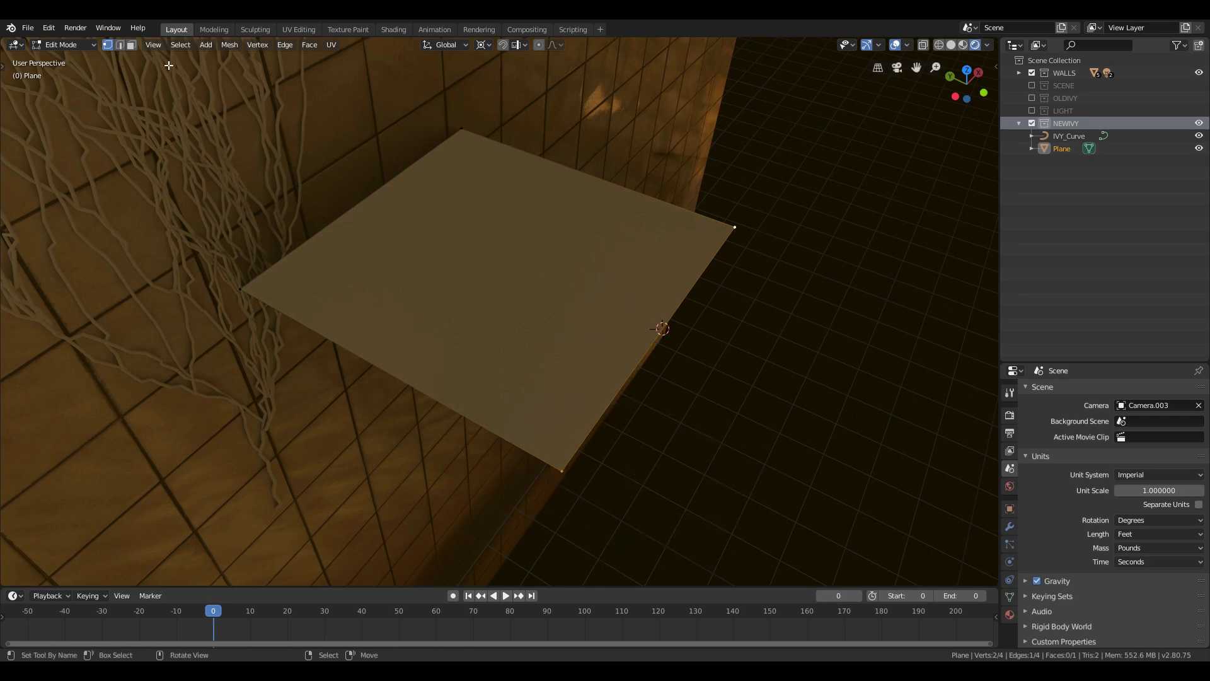
key(Tab)
click(196, 44)
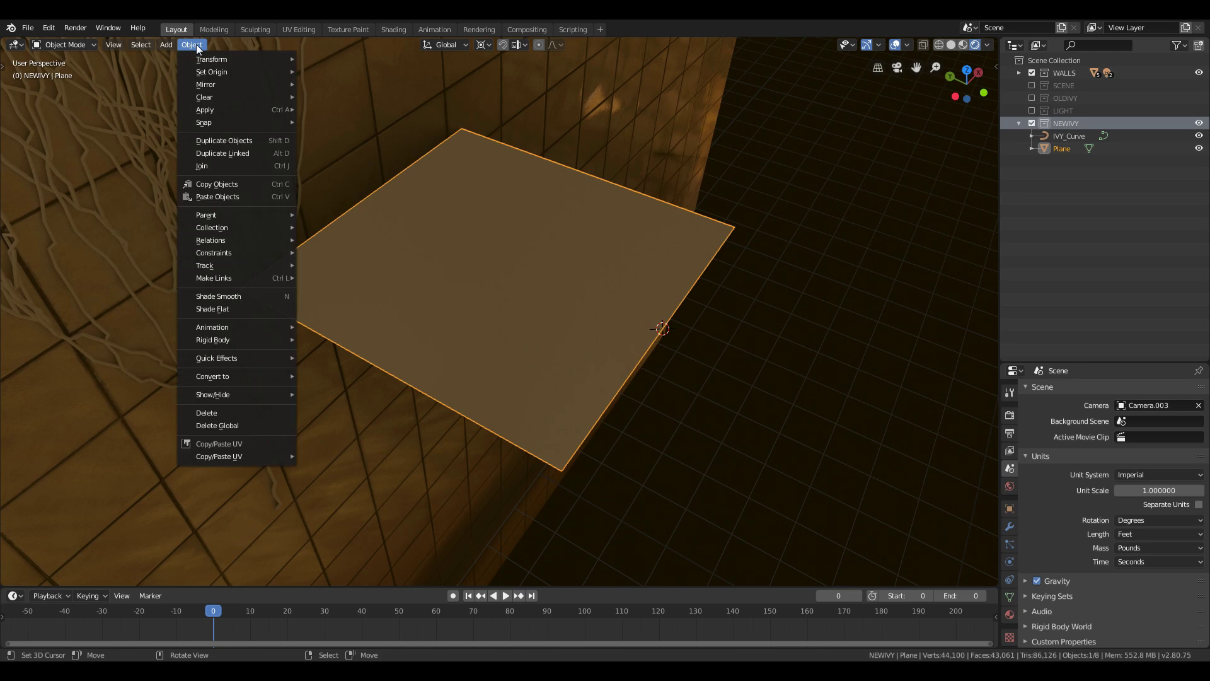
mouse_move(221, 71)
click(360, 100)
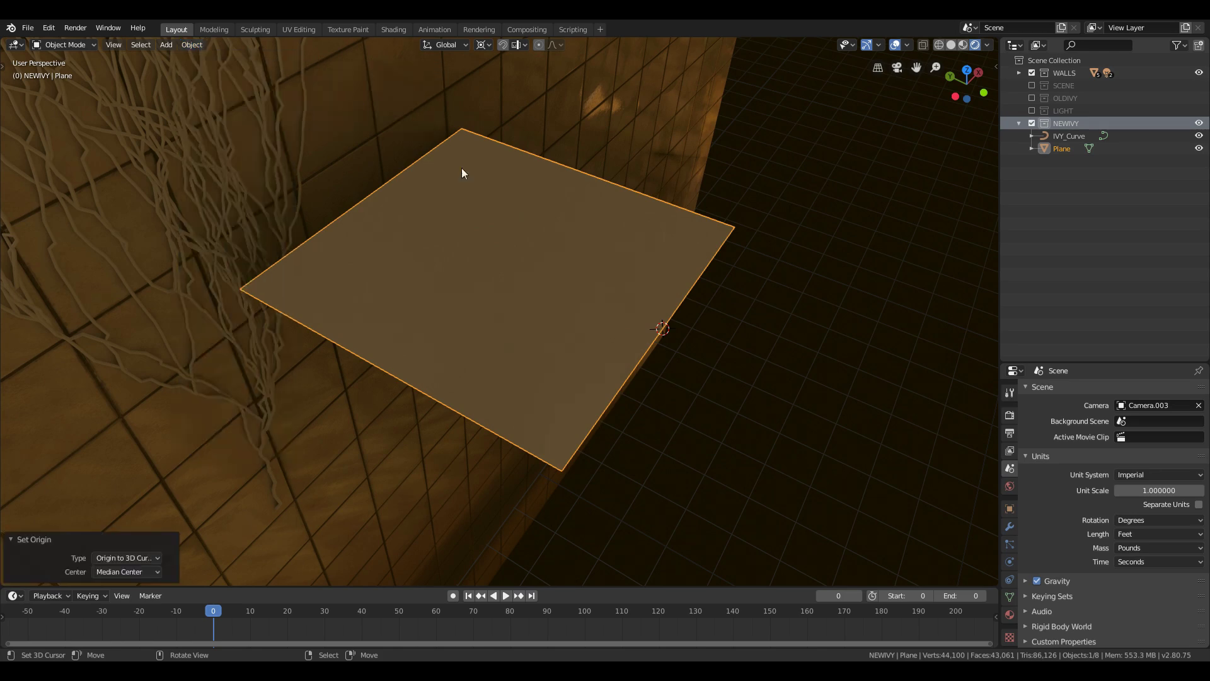
Narrow the whole plane mesh by scaling it along the X axis
key(Tab)
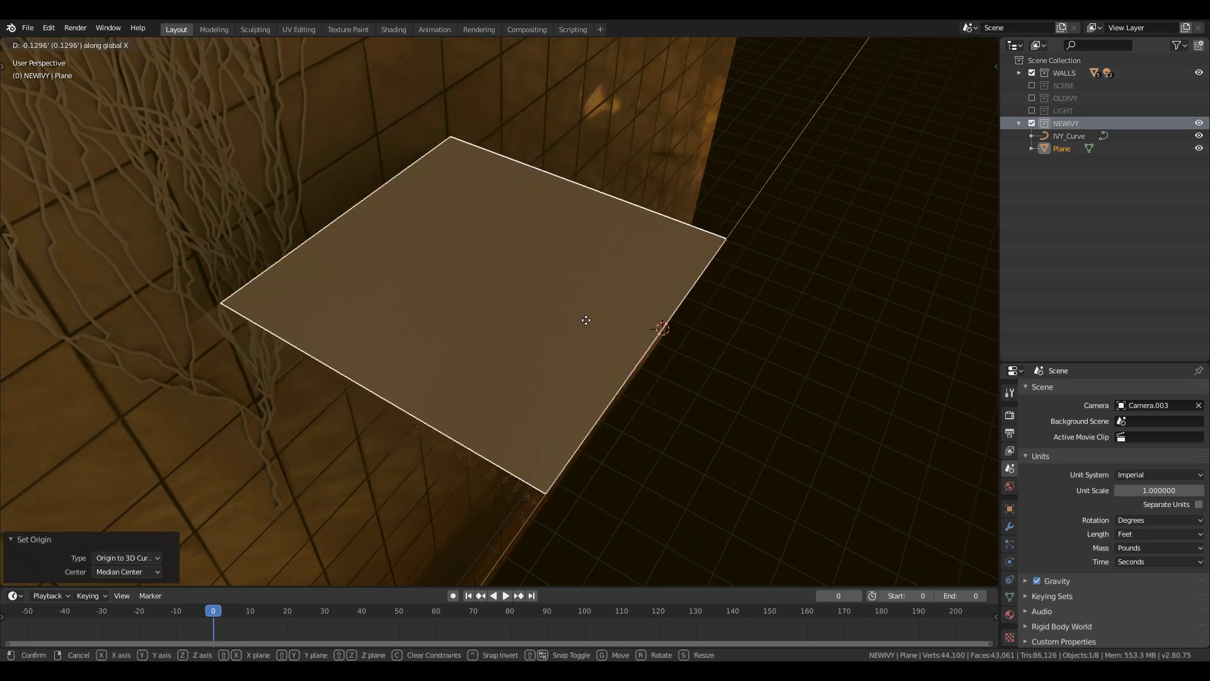
key(a)
key(s)
key(x)
click(456, 278)
Divide the plane into four lengthwise strips with a centre loop cut and one loop cut in each half
key(ctrl+r)
double_click(689, 332)
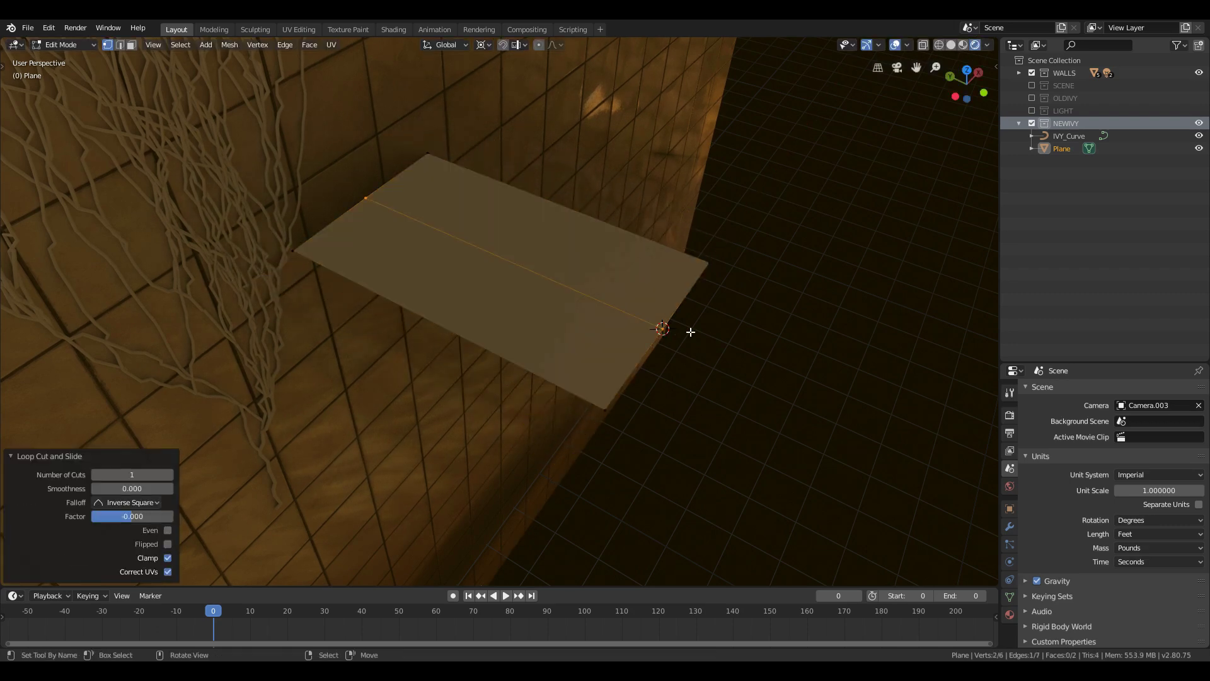
key(ctrl+r)
double_click(688, 329)
key(ctrl+r)
double_click(627, 356)
Raise the two outer lengthwise loops about 0.238' along Z and round them with a multi-segment bevel
alt+shift+click(640, 280)
key(g)
key(z)
click(644, 251)
middle_drag(644, 252, 556, 308)
key(ctrl+b)
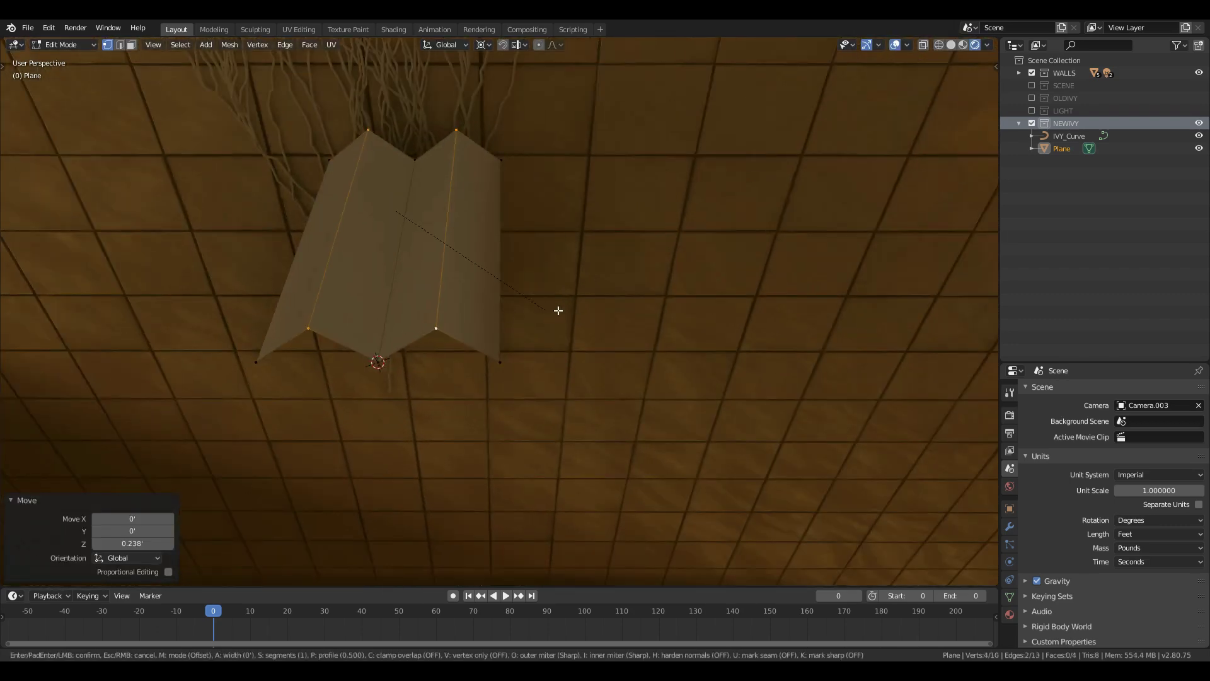
scroll(595, 305, up, 4)
scroll(602, 302, down, 2)
click(600, 297)
key(Tab)
Add two more lengthwise loop cuts to the folded leaf plane and return to Object Mode
middle_drag(372, 378, 306, 436)
scroll(301, 441, up, 2)
key(Tab)
key(ctrl+r)
double_click(304, 436)
key(ctrl+r)
click(342, 424)
click(343, 424)
key(Tab)
Shift the leaf plane along X and Y and scale it down to a smaller size
key(g)
key(x)
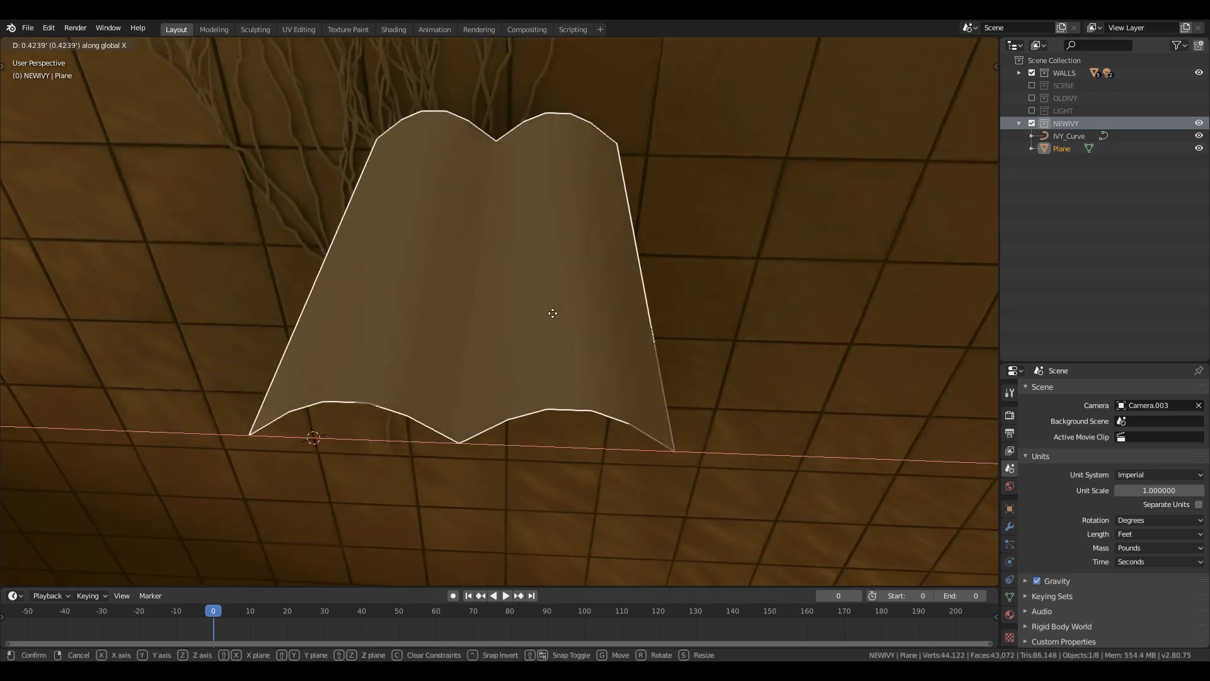
click(782, 277)
key(g)
key(y)
click(800, 221)
key(s)
click(668, 271)
Move the leaf plane about 0.358' along Y and 0.409' along X, and set the pivot point to Bounding Box Center
key(g)
key(y)
click(674, 224)
key(g)
key(x)
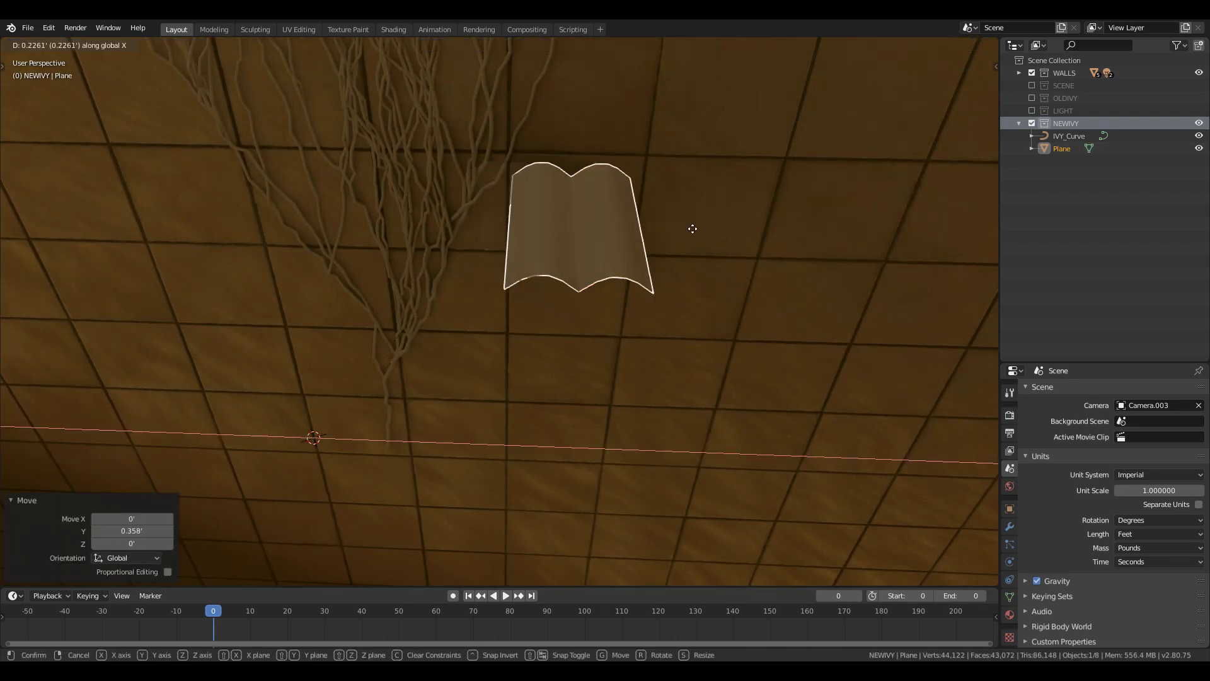
click(734, 232)
click(484, 46)
click(484, 81)
Select the ivy curve and convert it to a mesh
middle_drag(512, 286, 513, 256)
scroll(514, 256, down, 4)
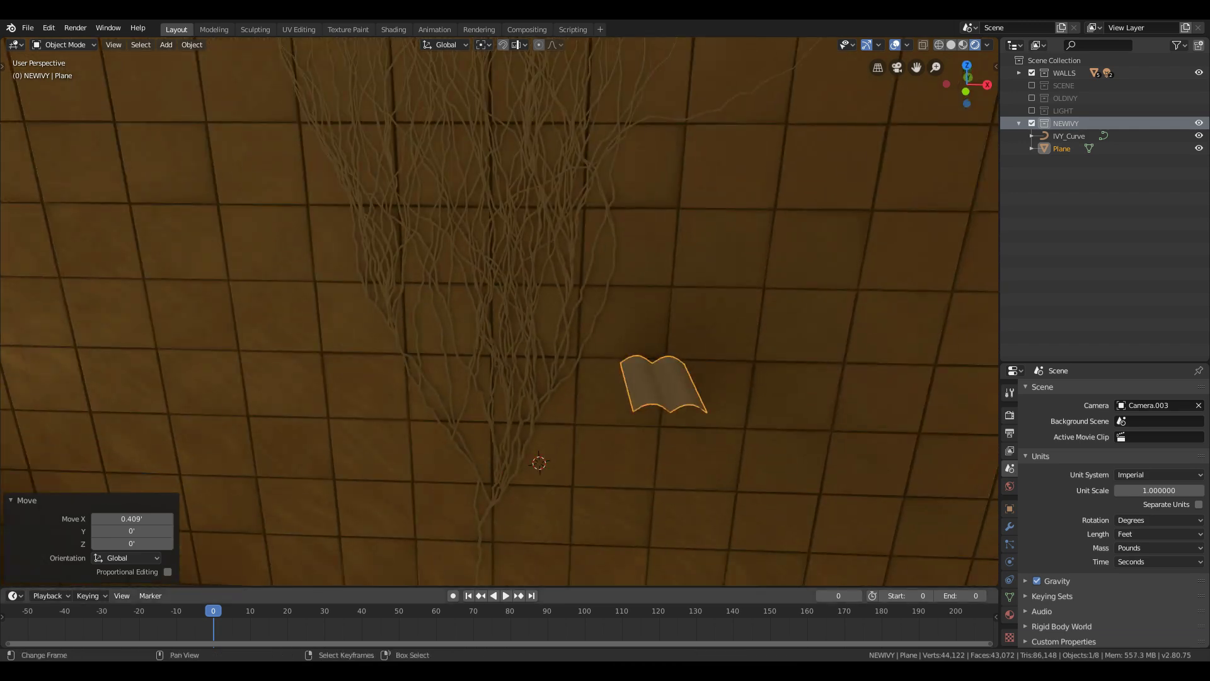
middle_drag(516, 378, 526, 305)
click(525, 305)
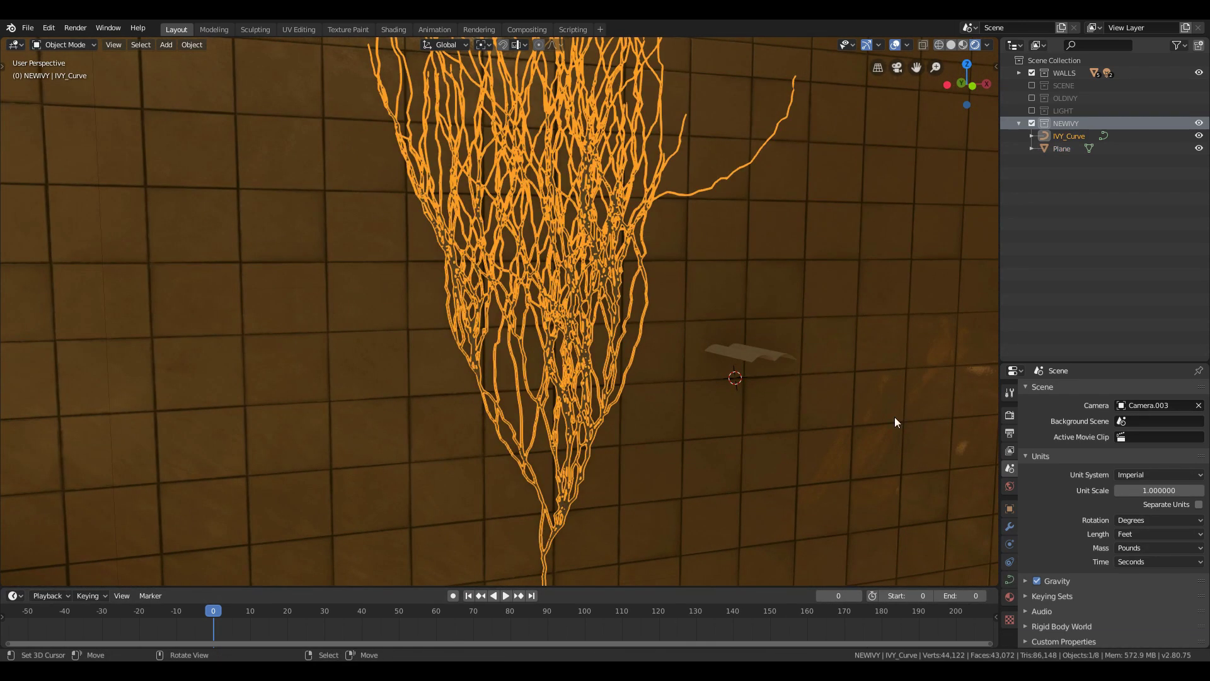
click(191, 45)
mouse_move(223, 376)
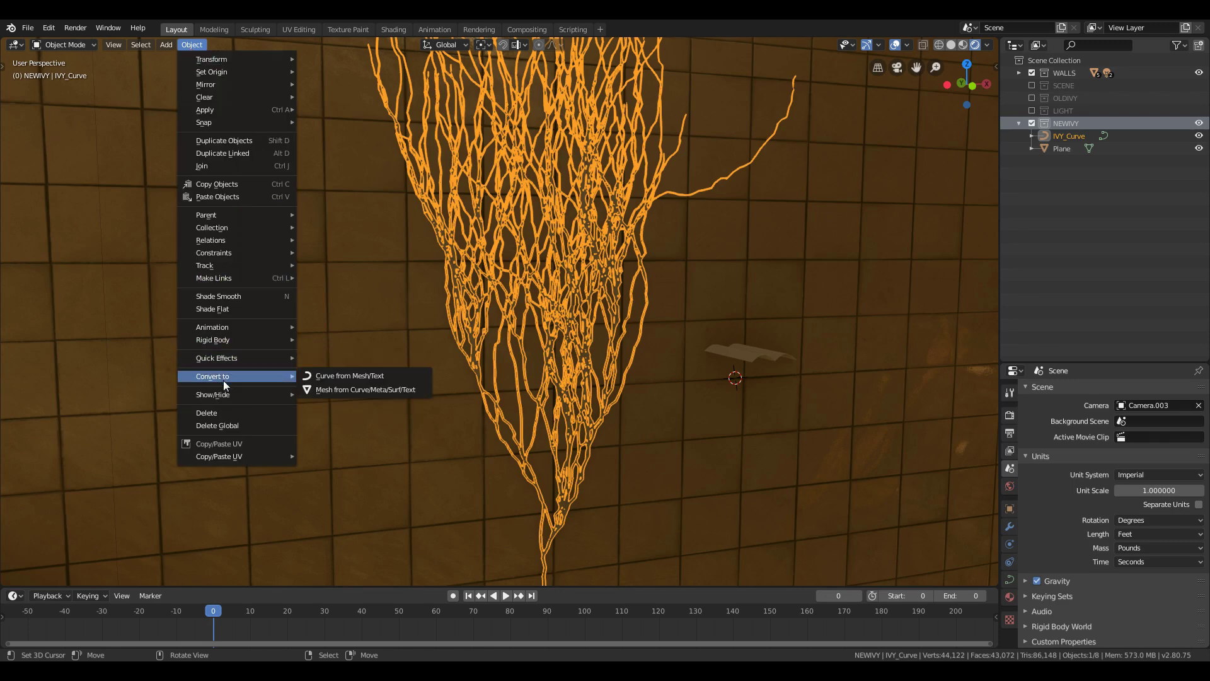
click(340, 391)
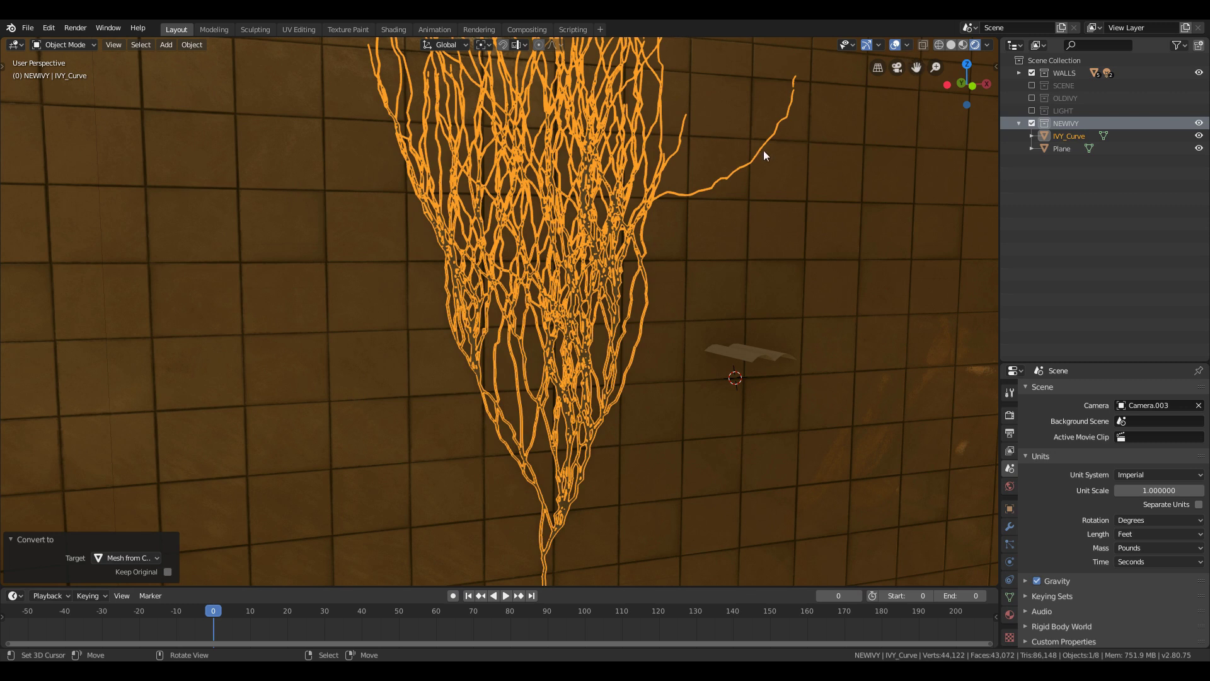
Enlarge the properties area and add a particle system to the ivy mesh
click(1010, 544)
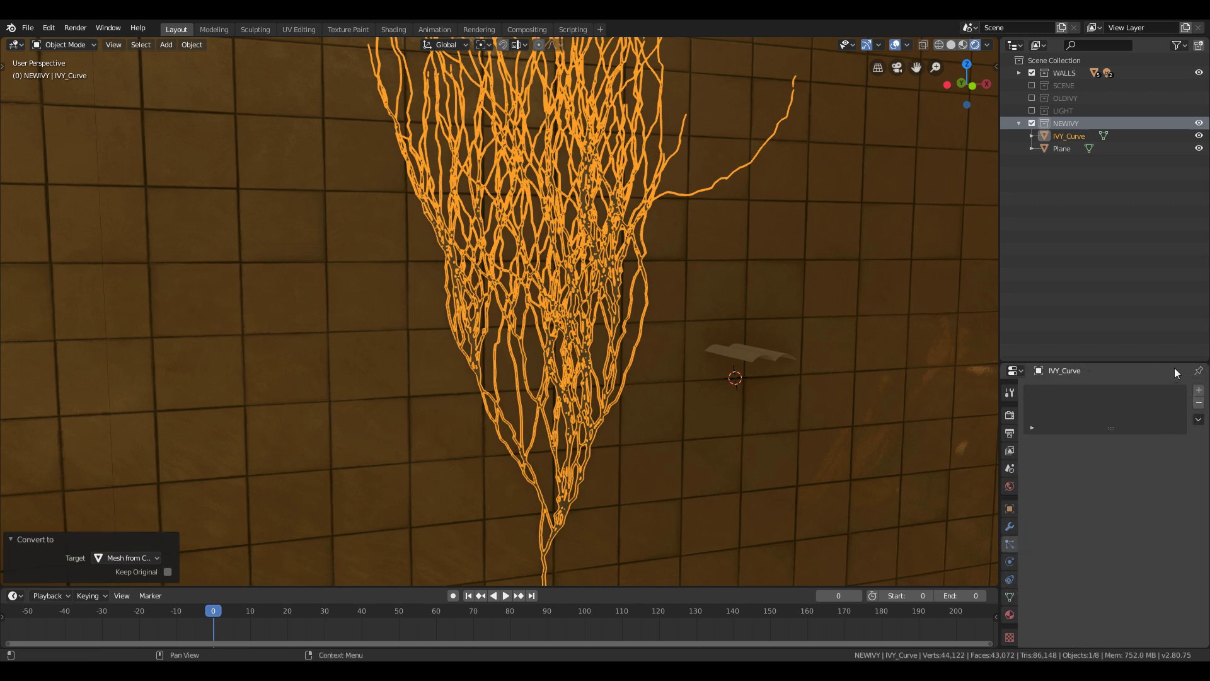
drag(1173, 361, 1141, 173)
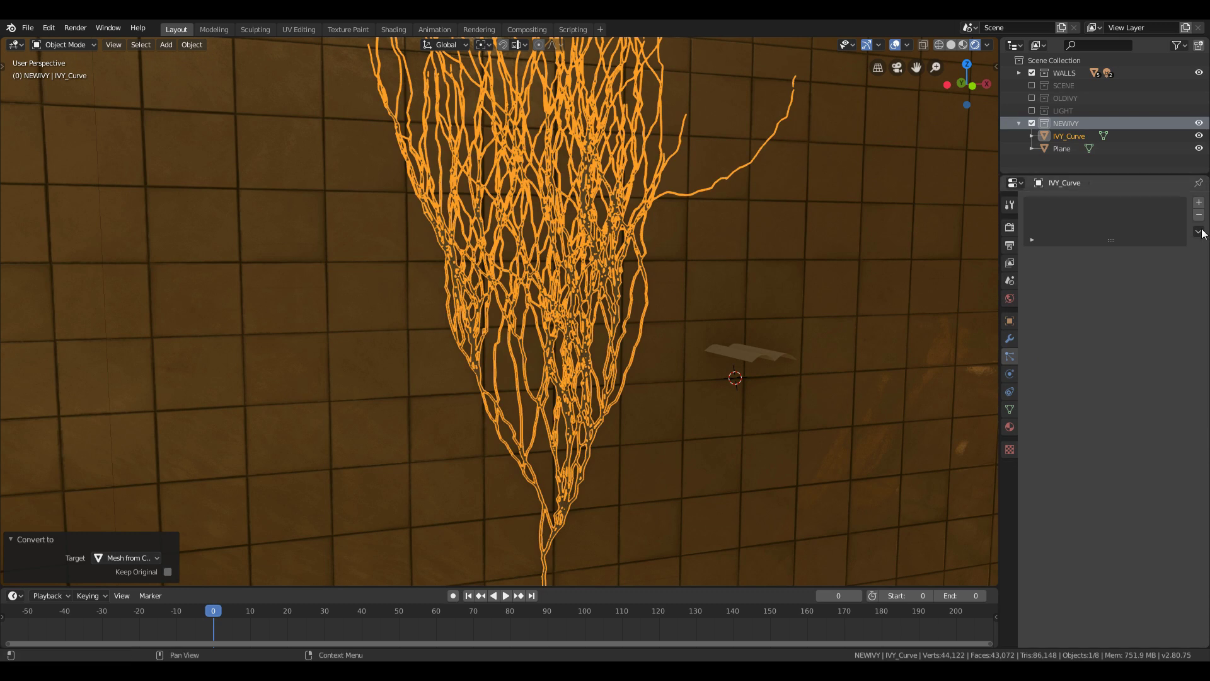
click(1199, 204)
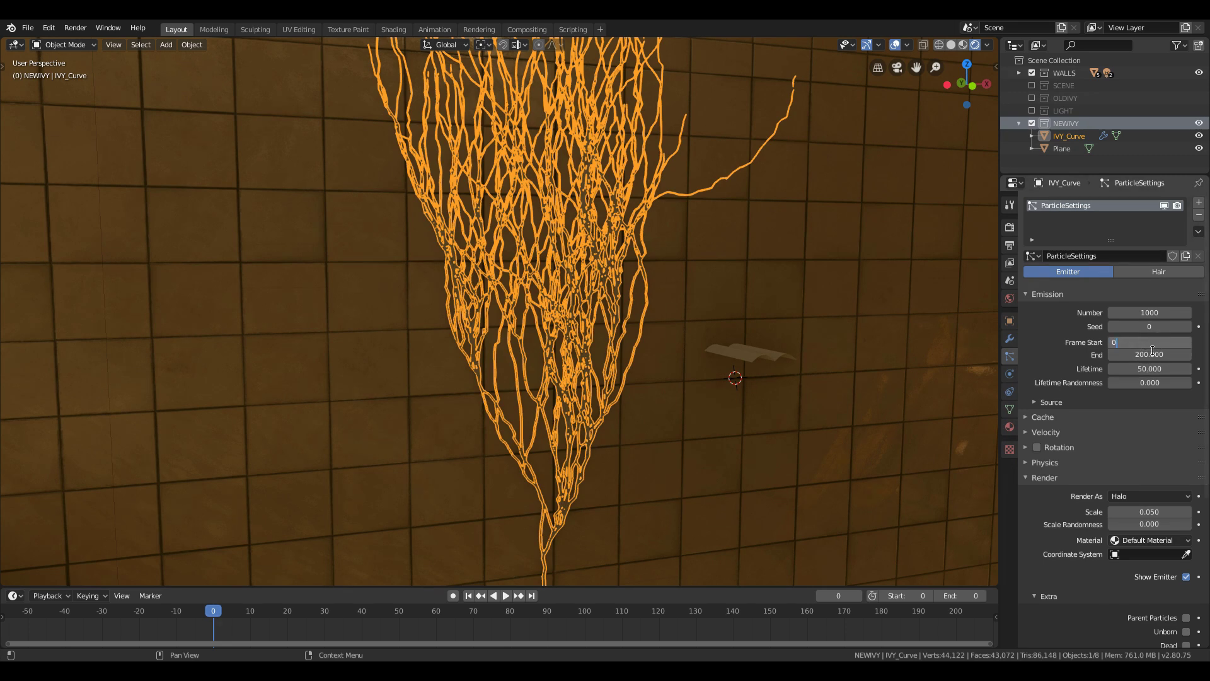
Set the particle emission's Frame Start and End to 0 and the particle Number to 675
key(Return)
click(1152, 351)
text(0)
key(Return)
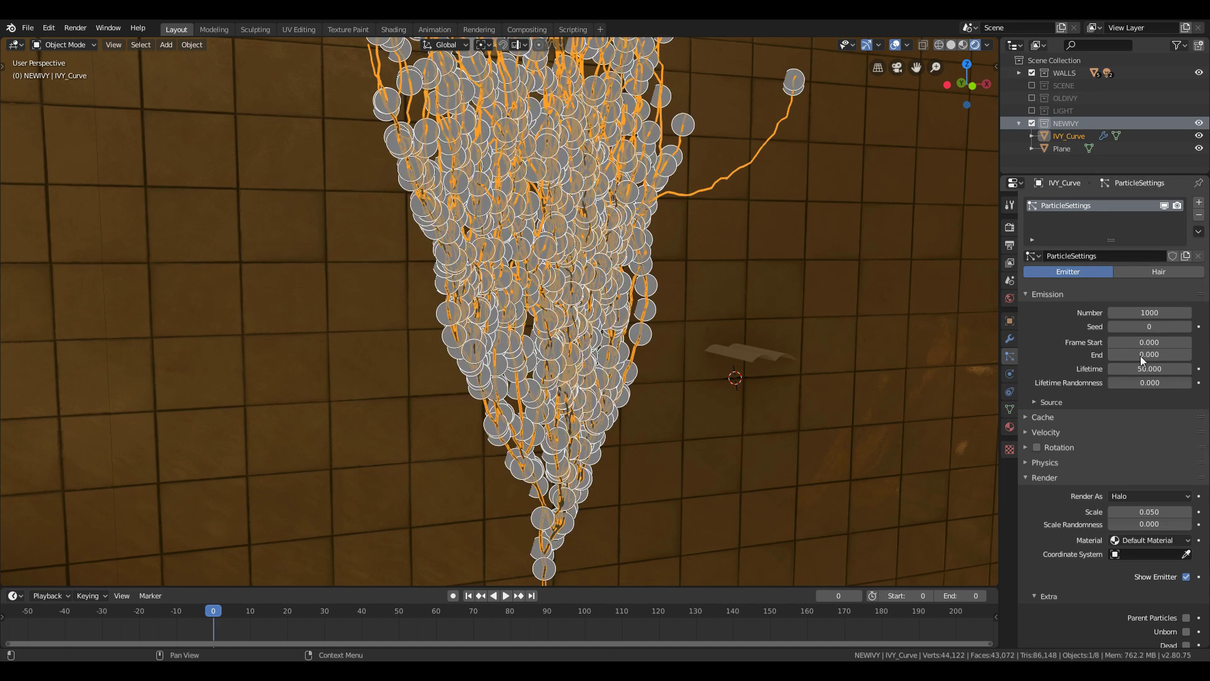
drag(1160, 313, 1113, 313)
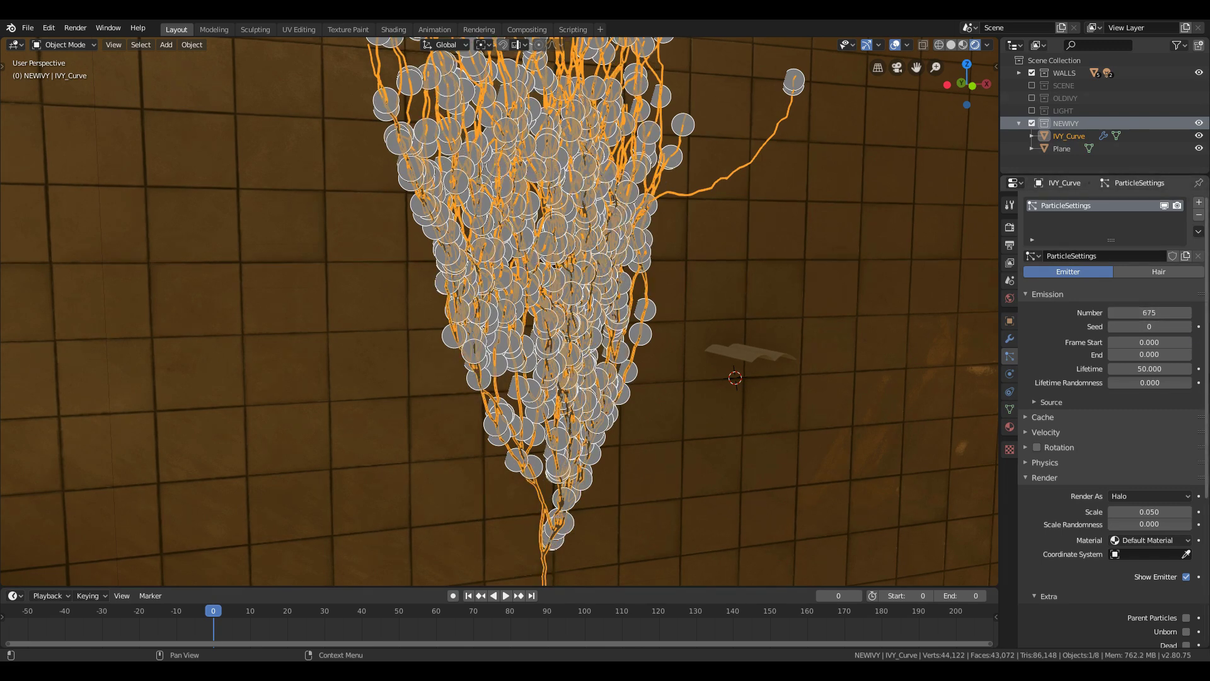
Render the particles as Object and pick the folded leaf plane as the Instance Object
scroll(1160, 433, down, 3)
click(1160, 434)
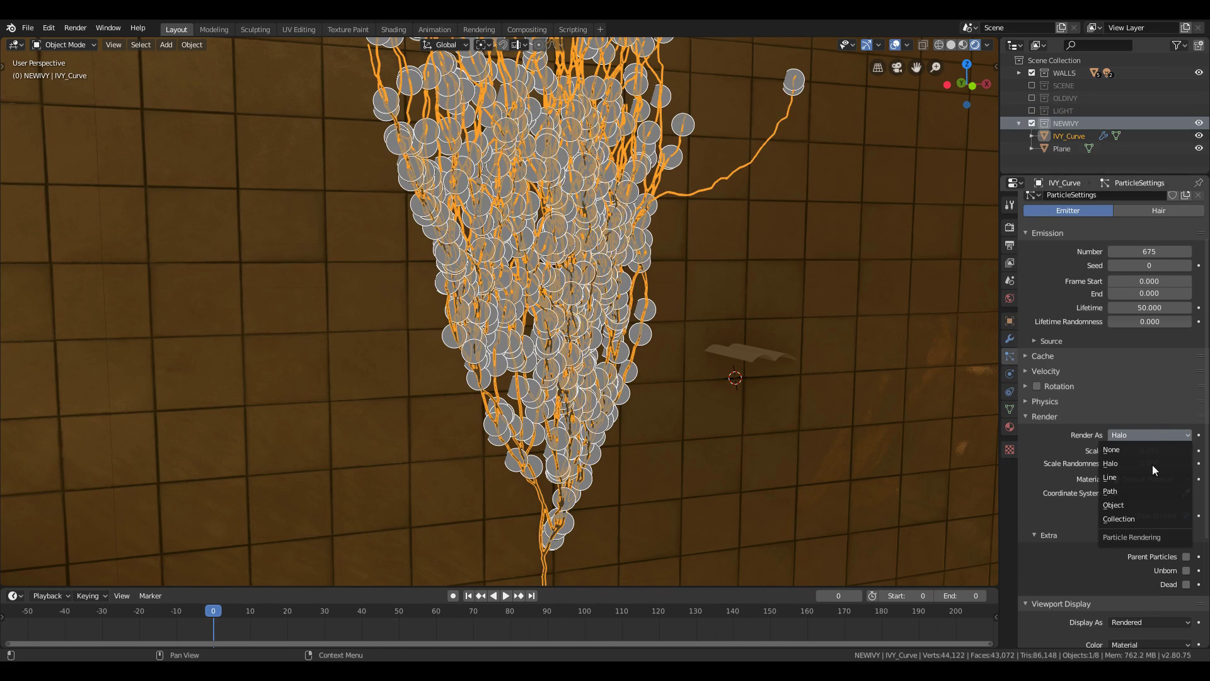
click(1125, 503)
click(1185, 526)
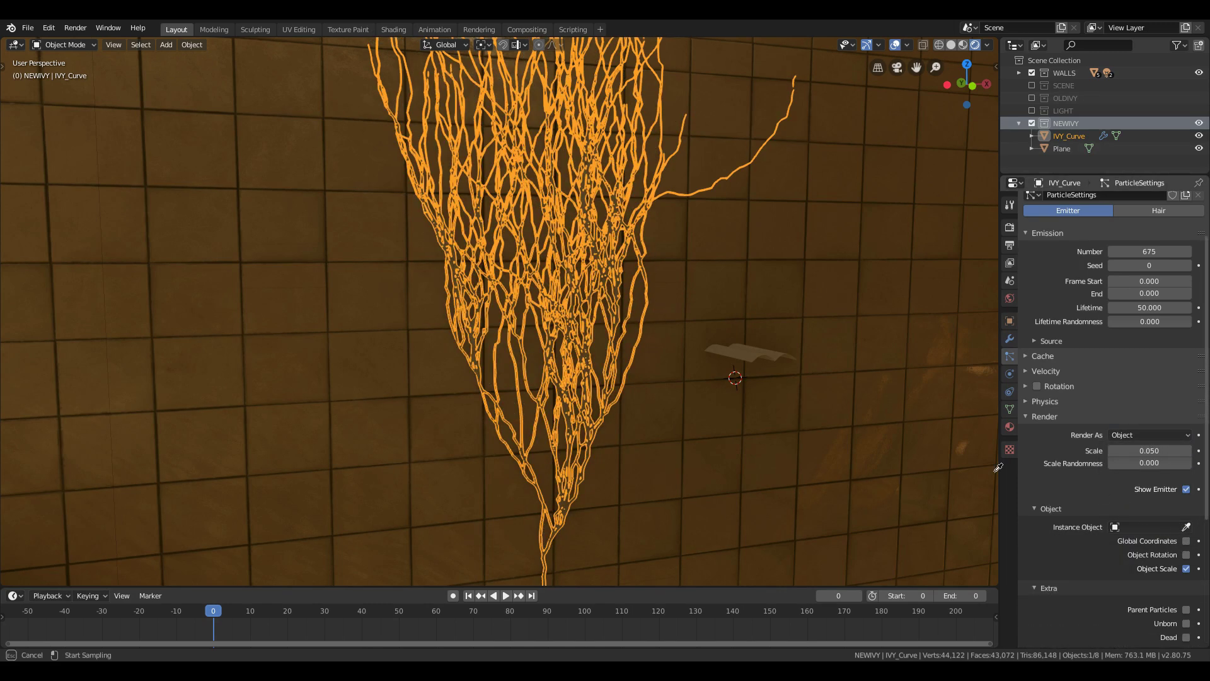
click(753, 357)
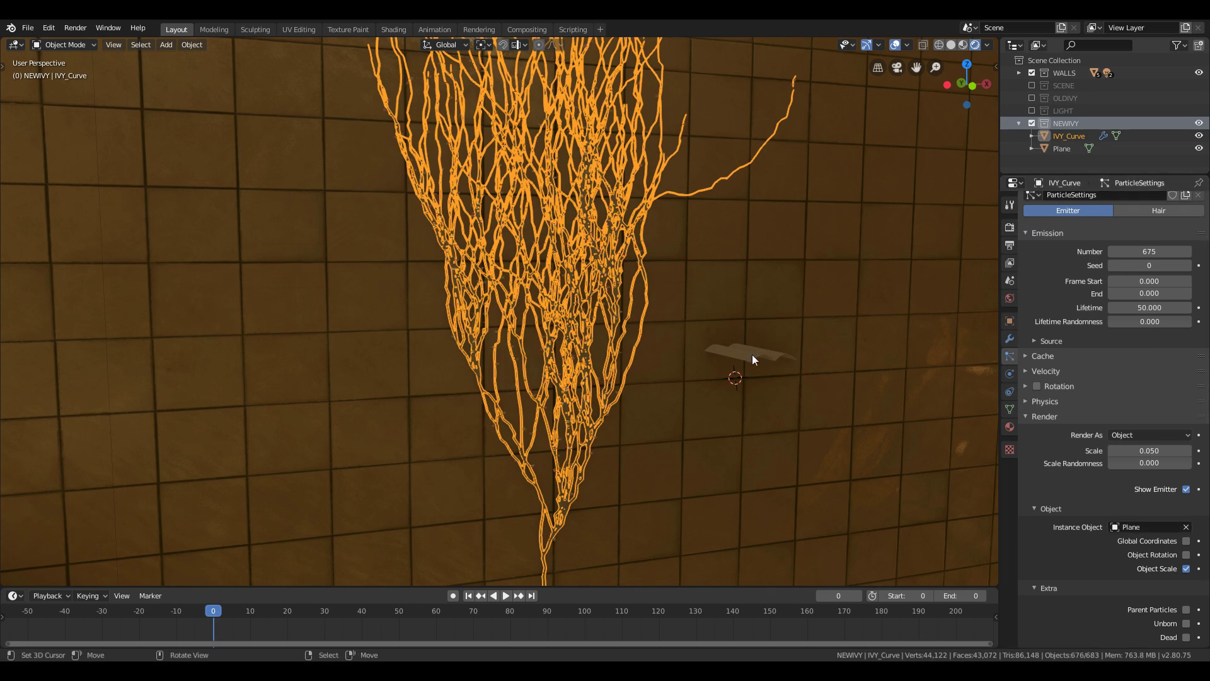
Raise the particle render Scale to 0.610 and hide the viewport overlays
drag(1149, 450, 1185, 449)
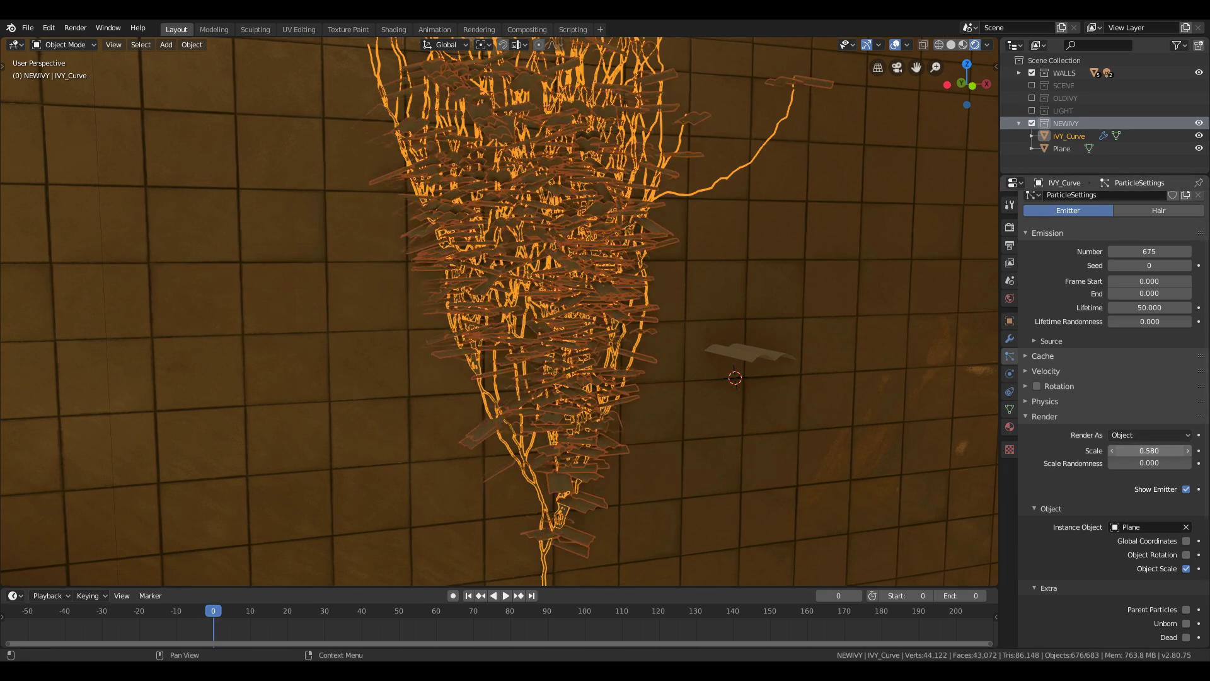
click(895, 44)
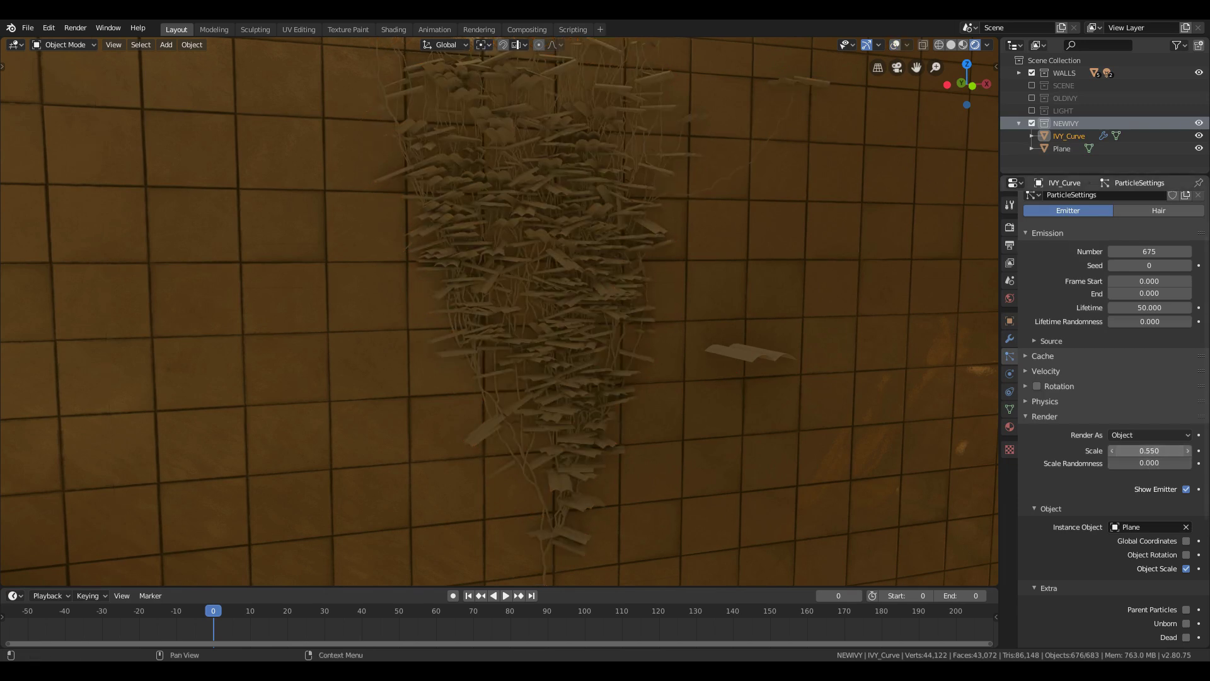
drag(1149, 450, 1135, 396)
Set the particle velocity's Object Aligned Y to -6.43 ft/s and Z to -3.29 ft/s
click(1057, 371)
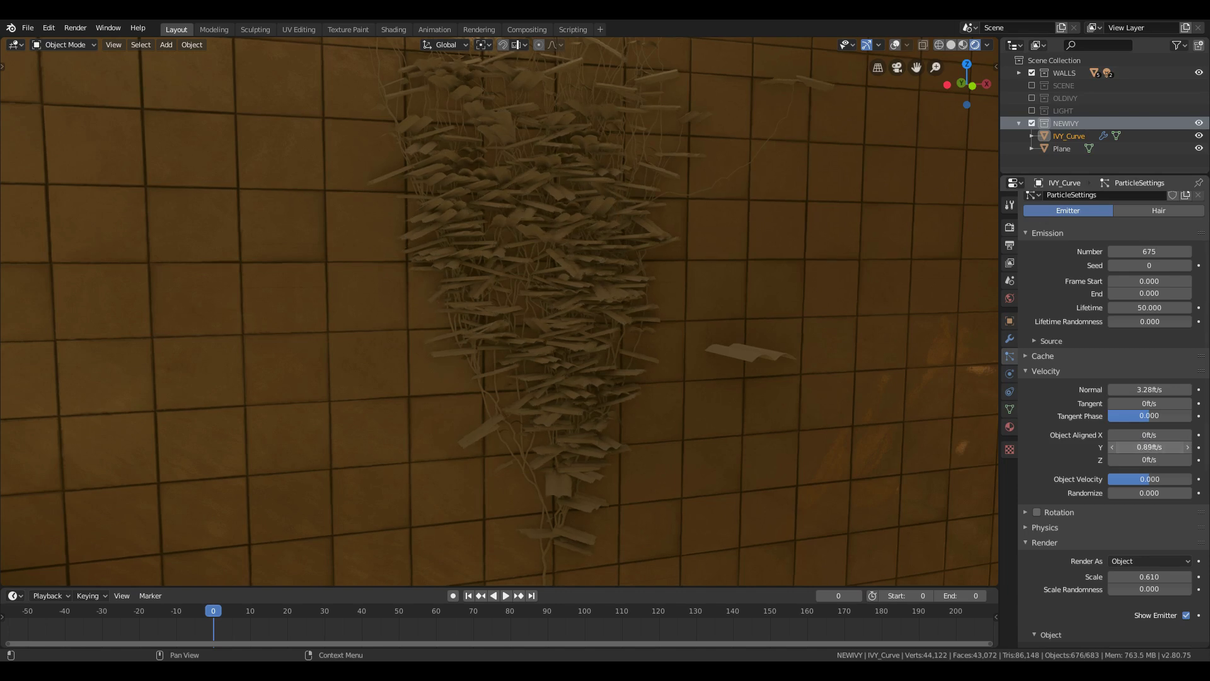
drag(1149, 447, 1044, 447)
key(shift+grave)
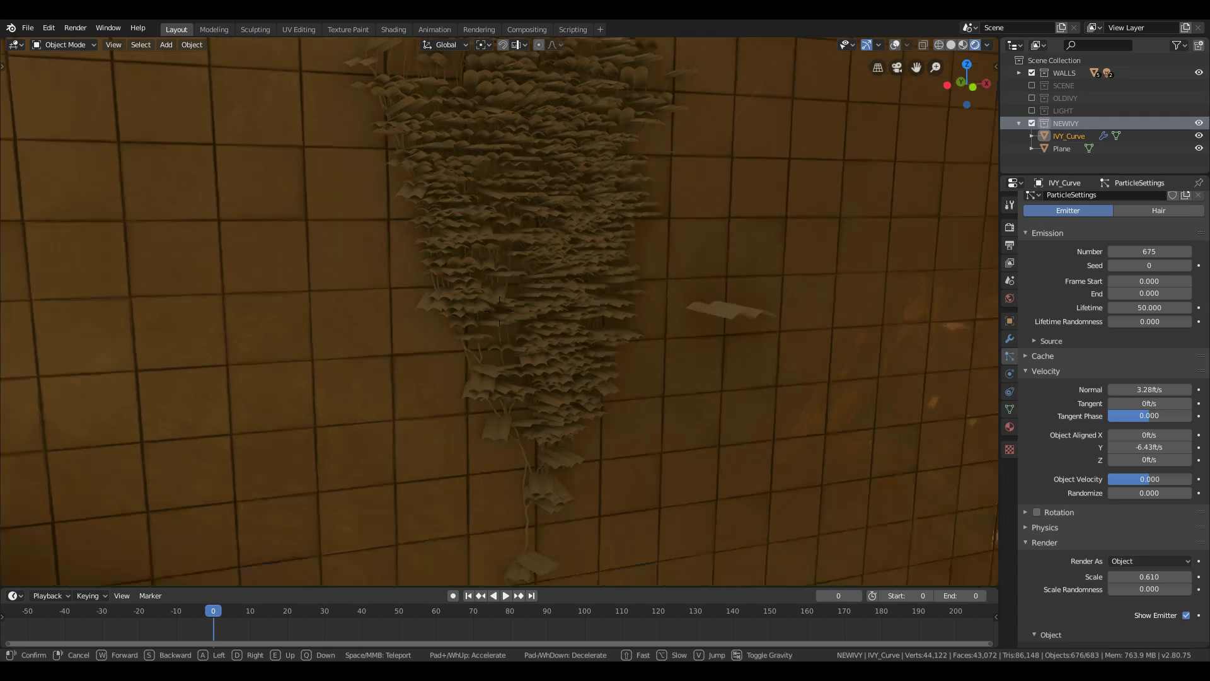
key(w)
click(500, 311)
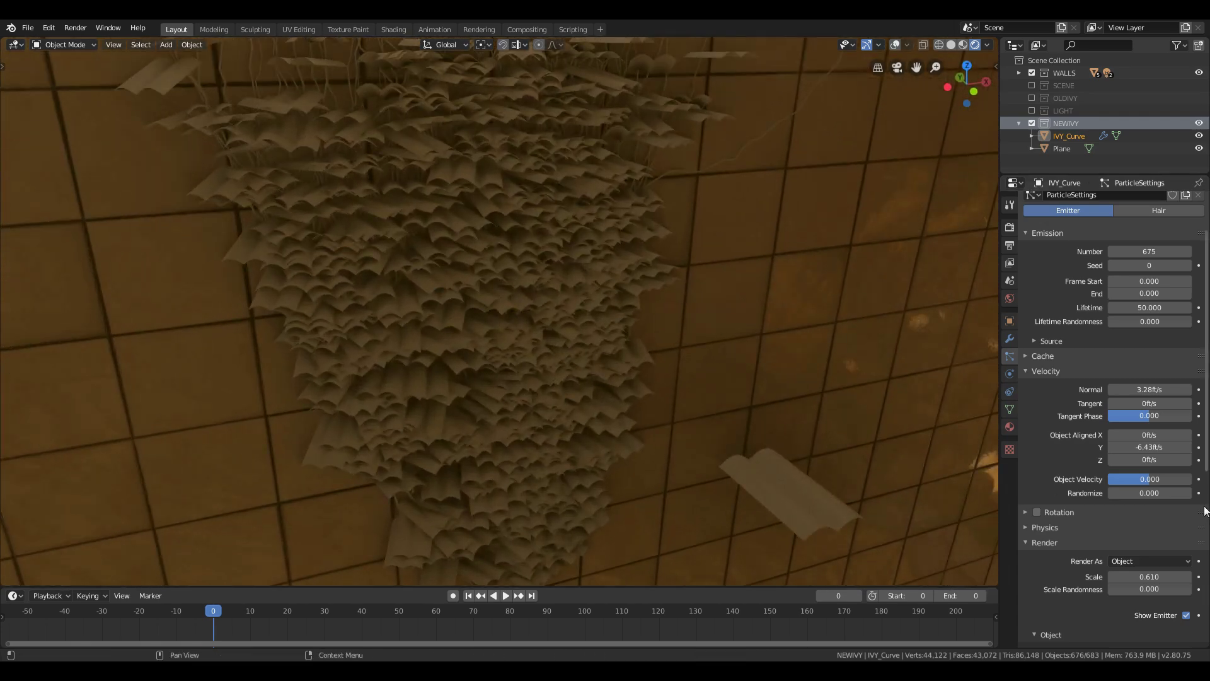
click(1113, 460)
drag(1140, 460, 1208, 528)
Set the particle render Scale to 0.380 and Scale Randomness to 0.689
scroll(1150, 437, down, 3)
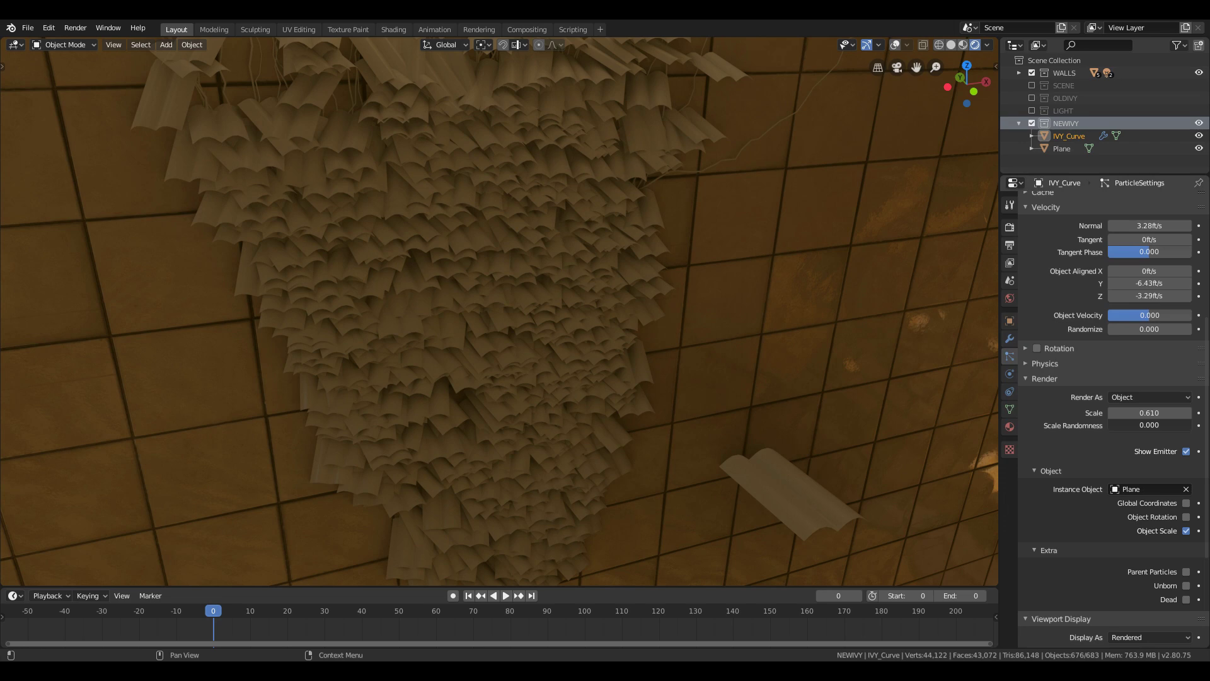
drag(1139, 426, 1166, 412)
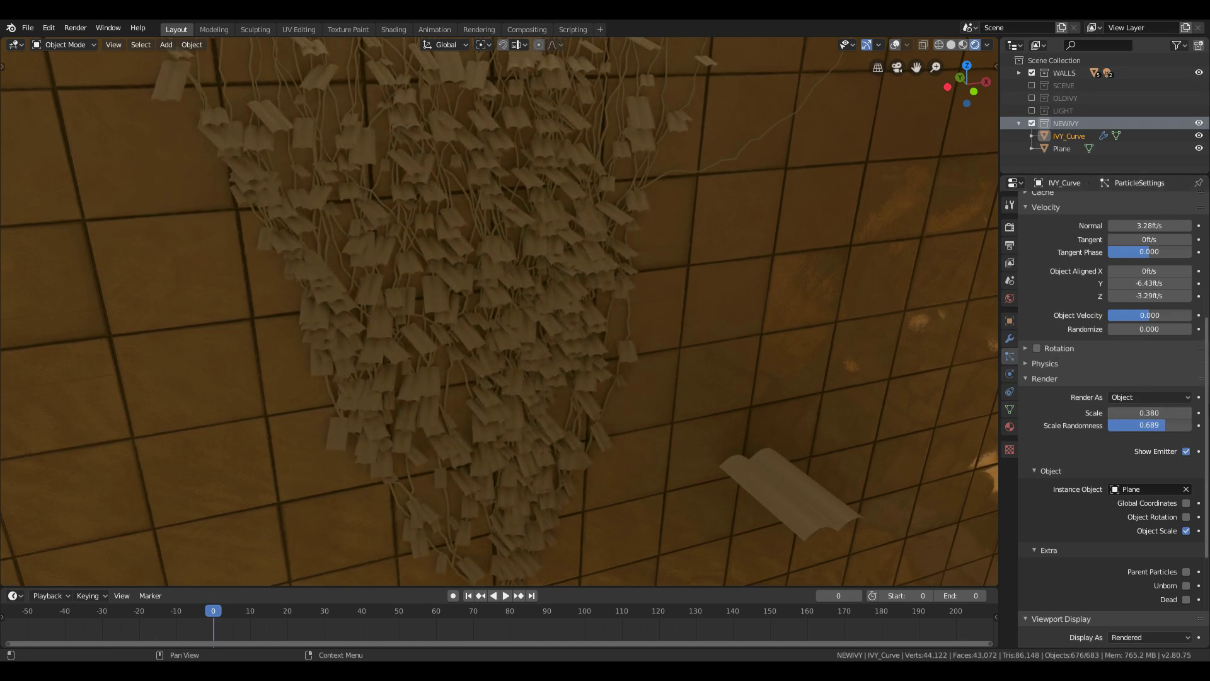
Set the particle velocity's Object Aligned Y to -13.1 ft/s, Z to -6.56 ft/s and Randomize to 0.550
scroll(1113, 416, up, 5)
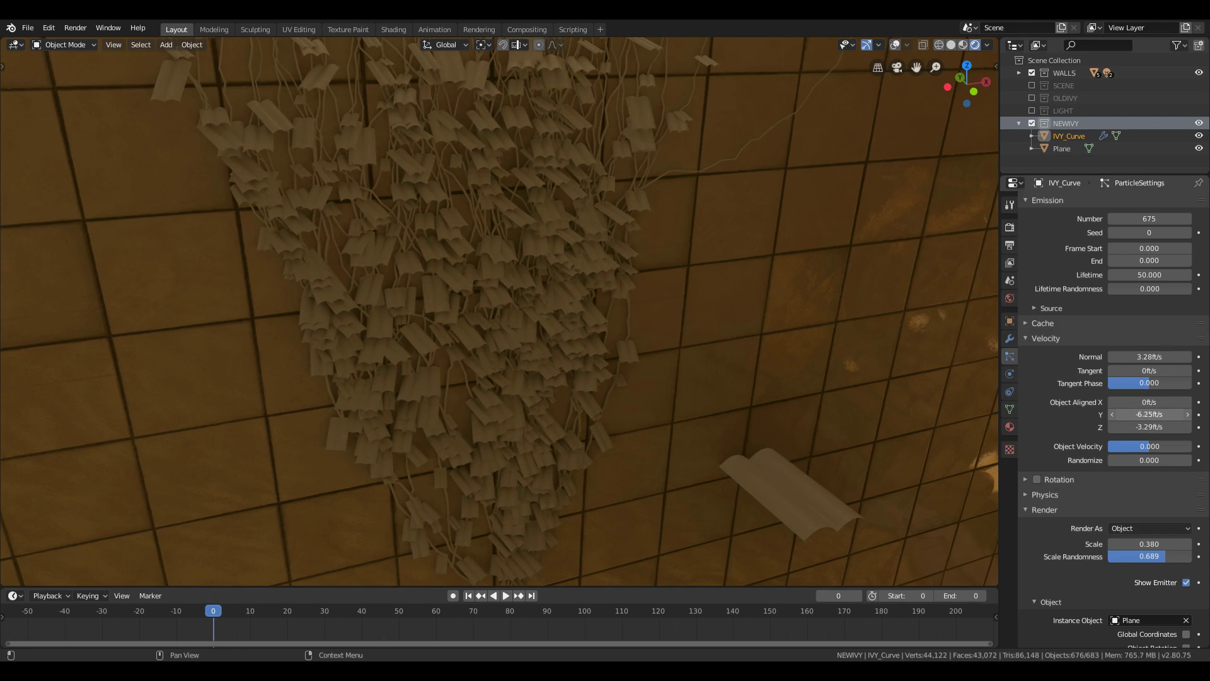
drag(1149, 414, 1125, 414)
drag(1128, 460, 1172, 460)
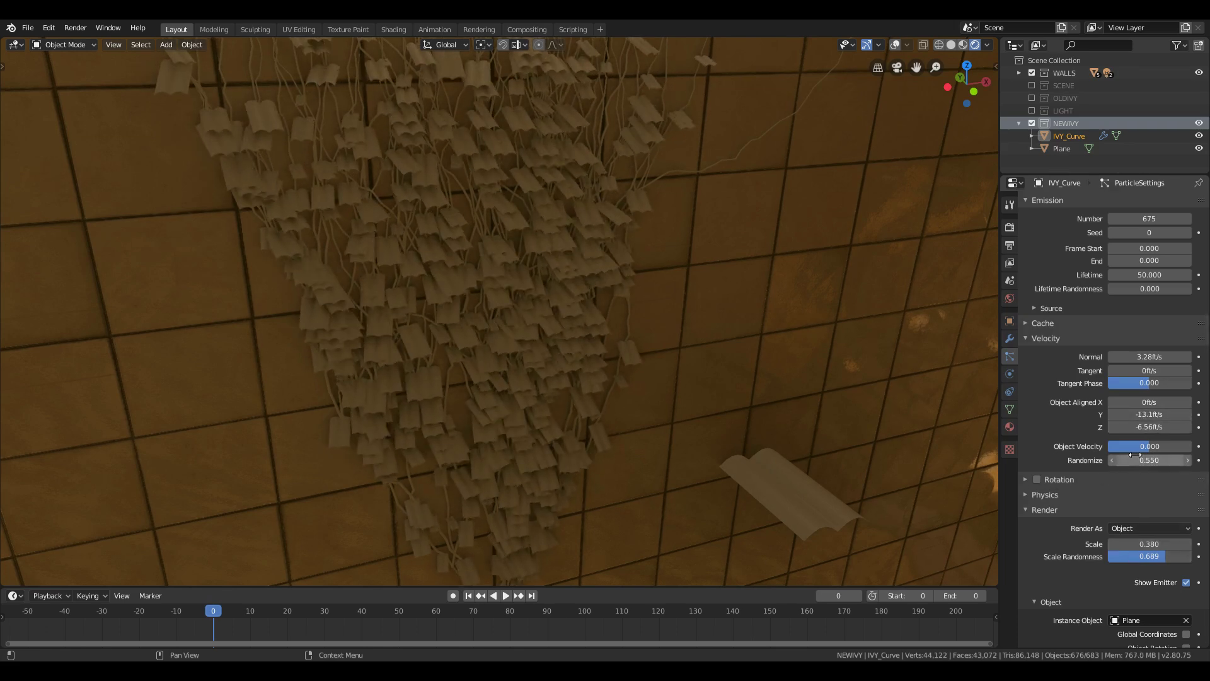
Select the folded leaf plane beside the ivy and give it a new material
key(shift+grave)
key(s)
key(d)
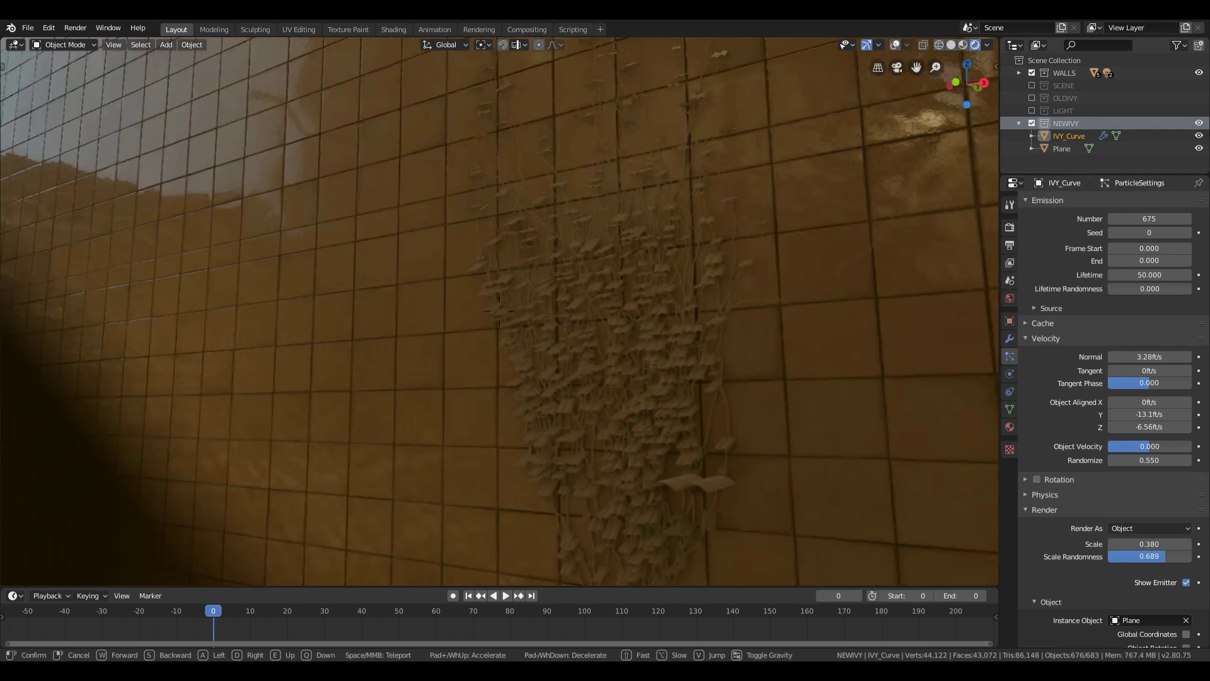
key(w)
click(498, 310)
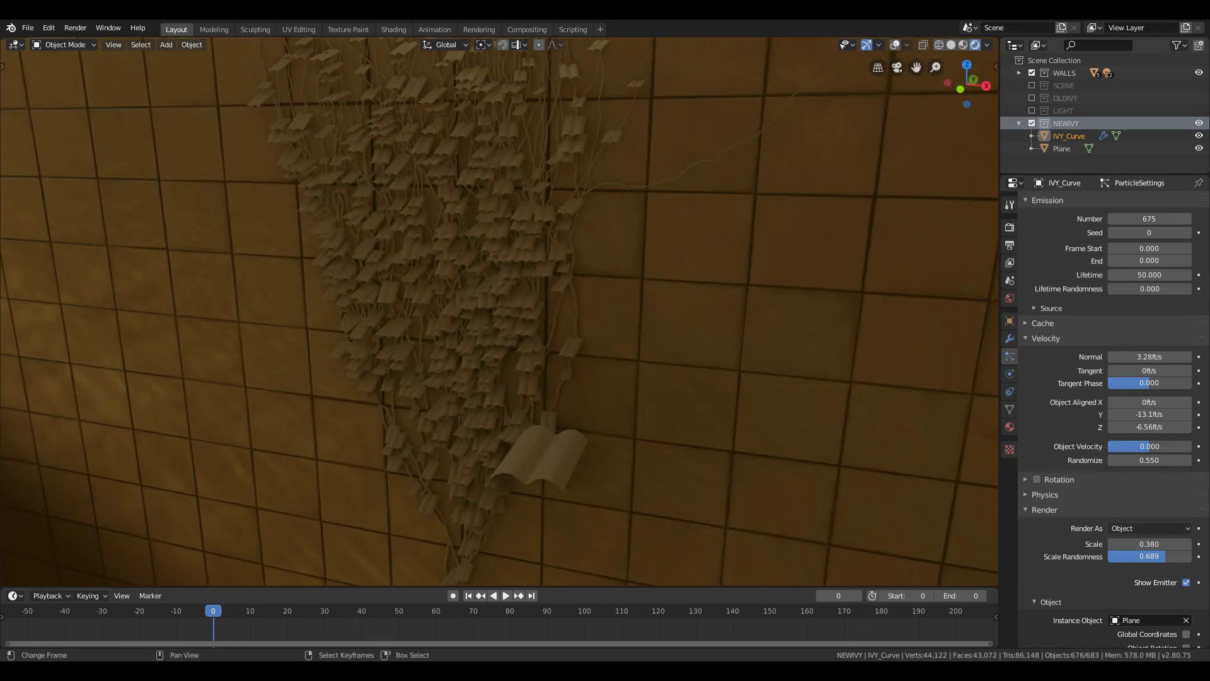
click(574, 447)
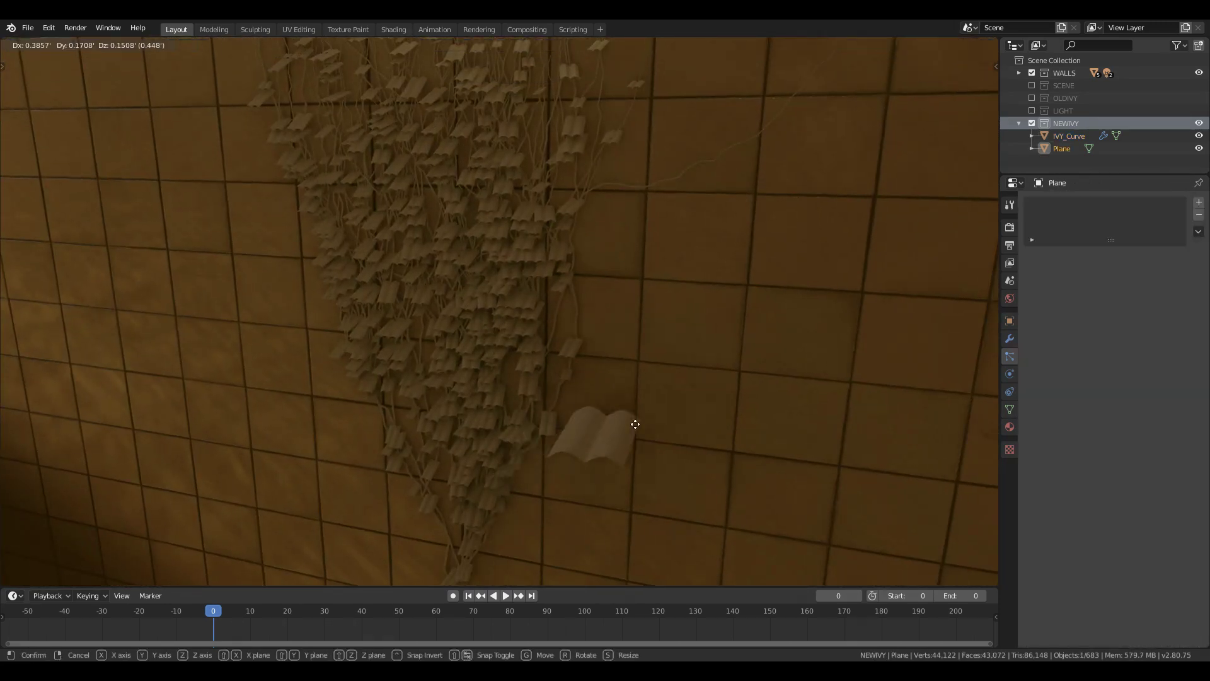
click(1009, 426)
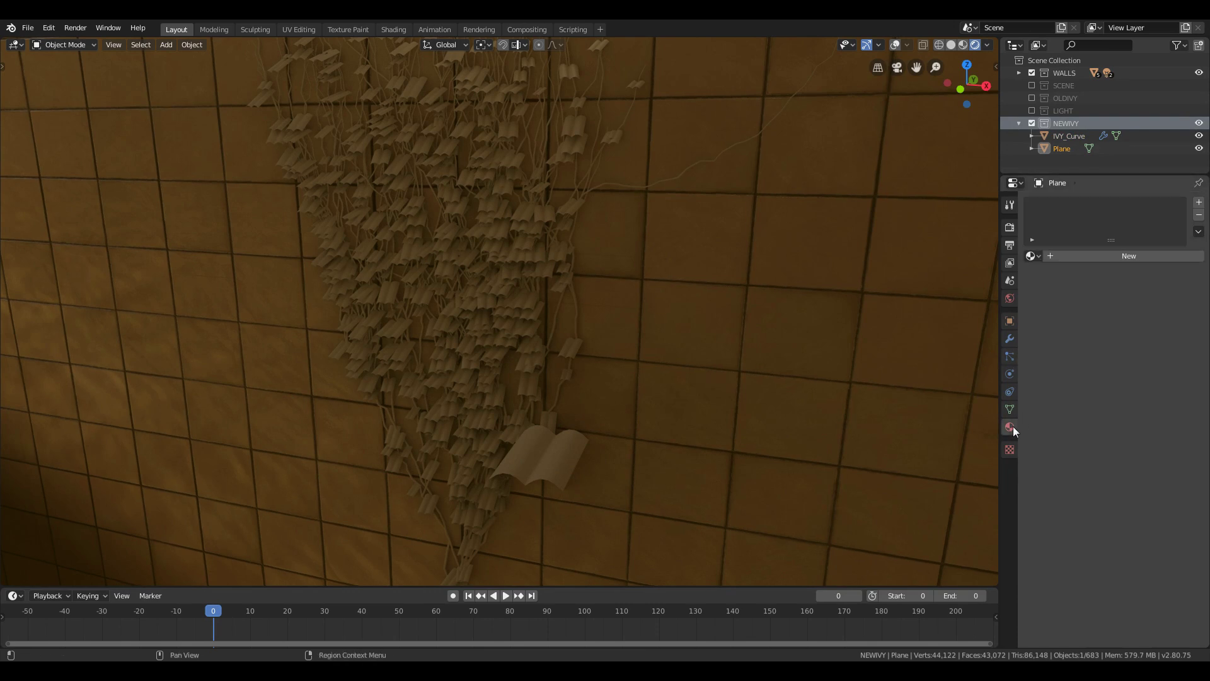
click(1089, 255)
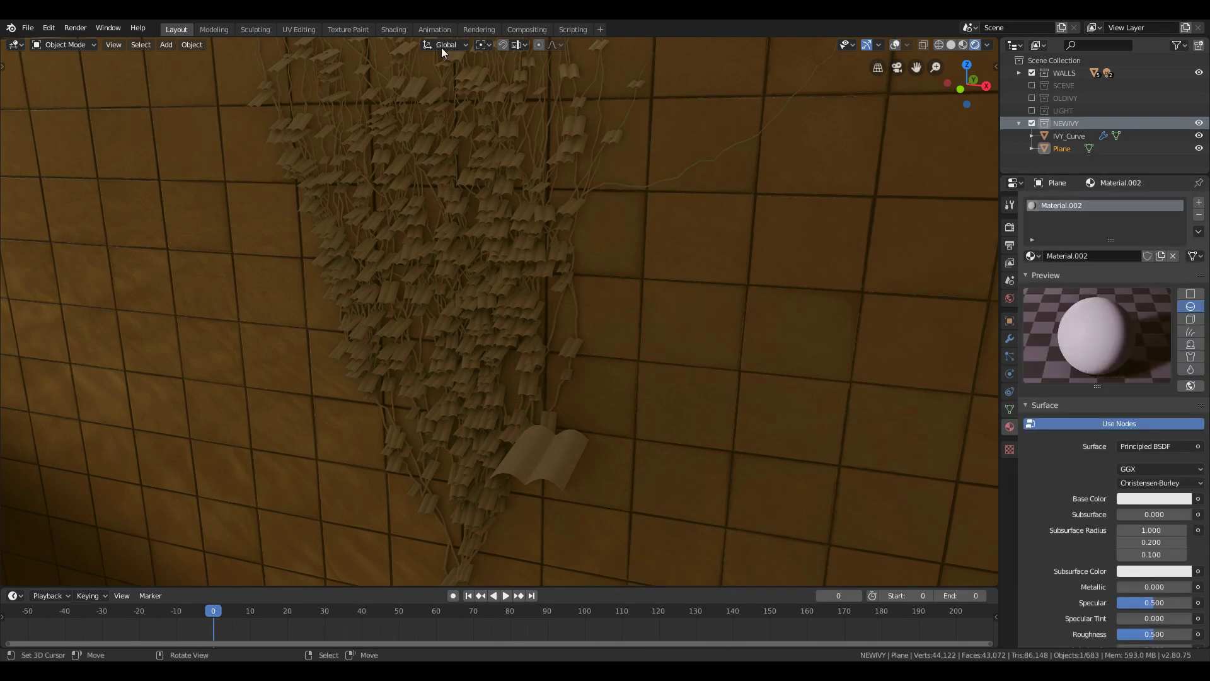
Switch to the Shading workspace and show the leaf plane up close in rendered view
click(394, 29)
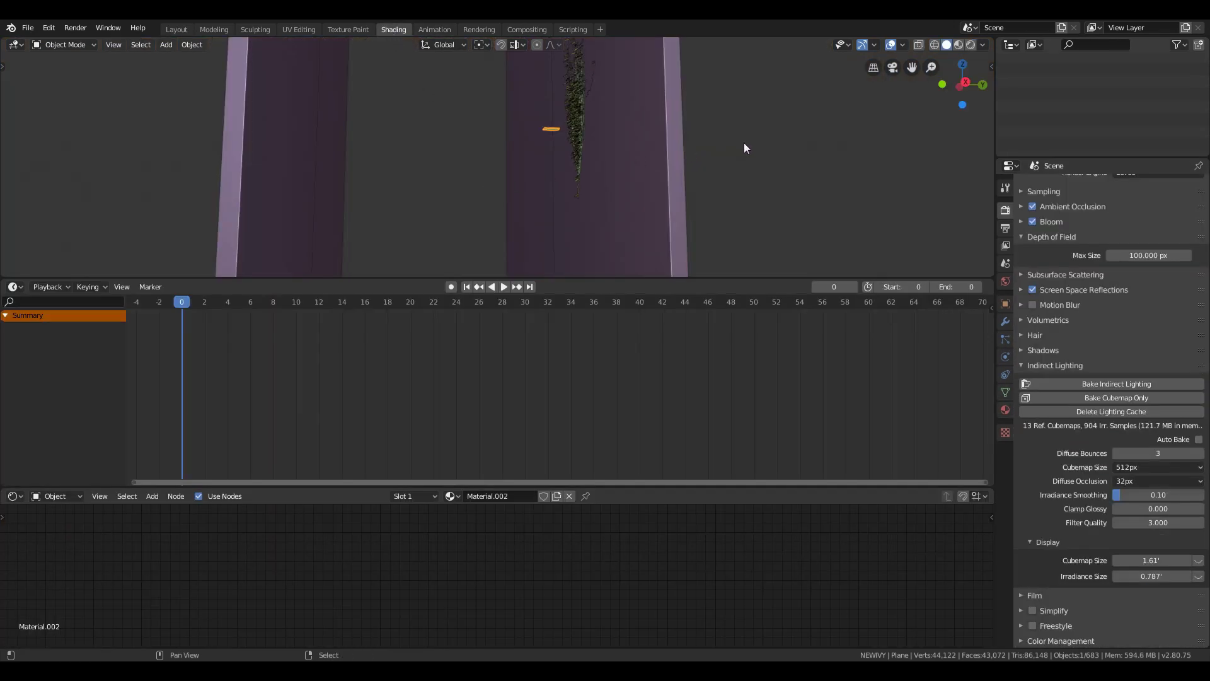
key(KP_Decimal)
middle_drag(715, 159, 778, 214)
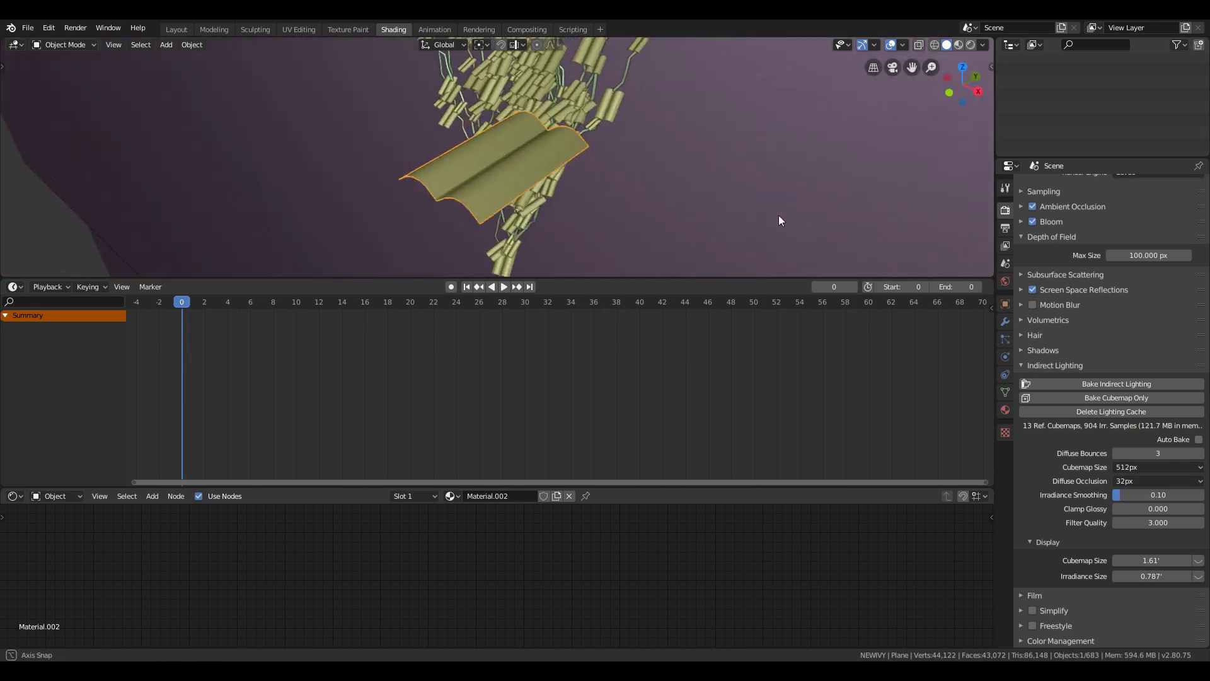
key(z)
click(879, 83)
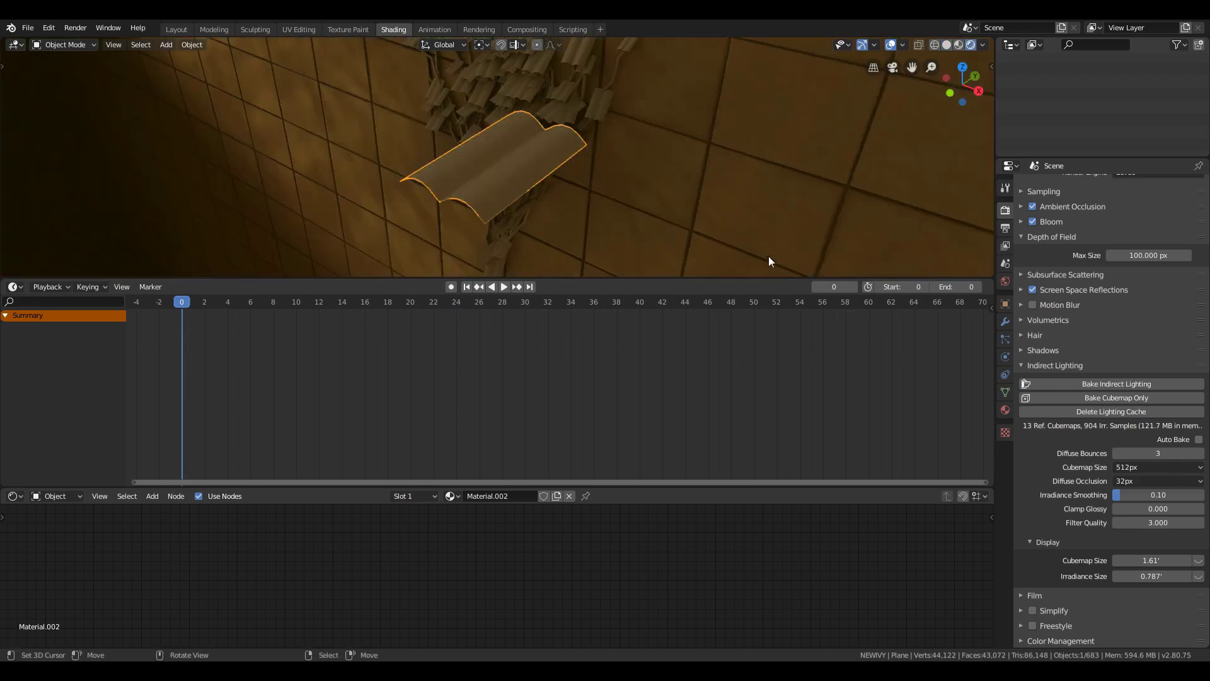
Join the 3D viewport with the timeline and dope sheet areas so the viewport fills their space
right_click(763, 278)
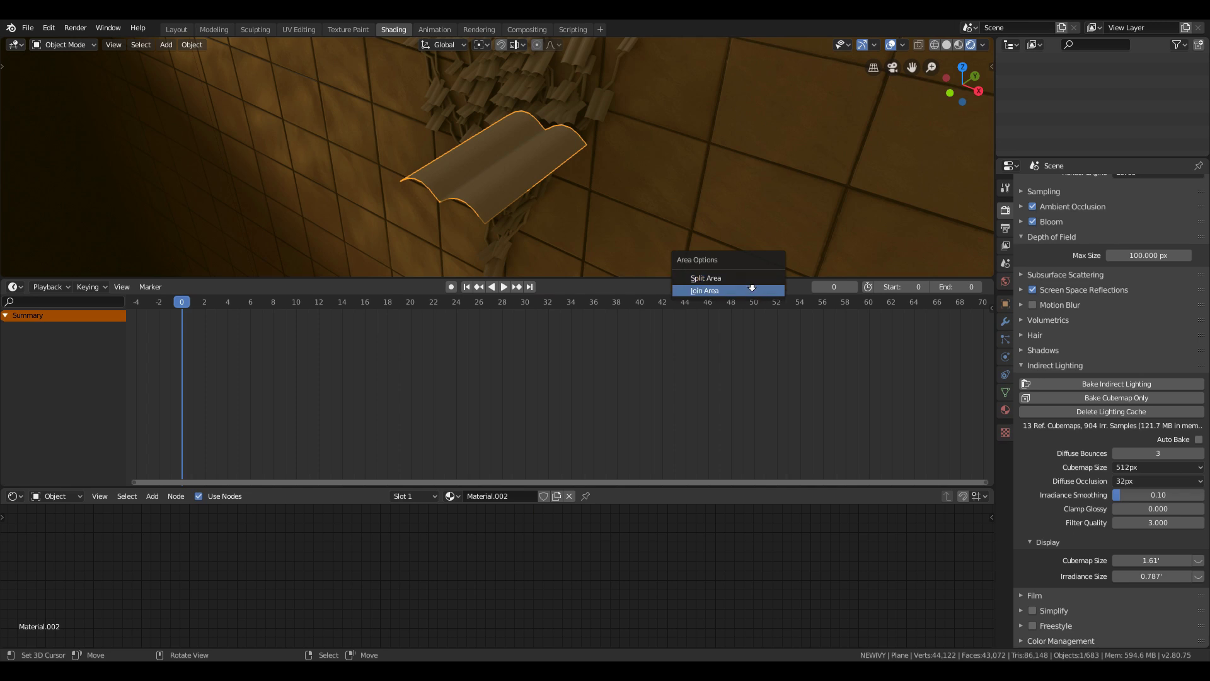
click(751, 289)
click(733, 387)
middle_drag(556, 394, 572, 571)
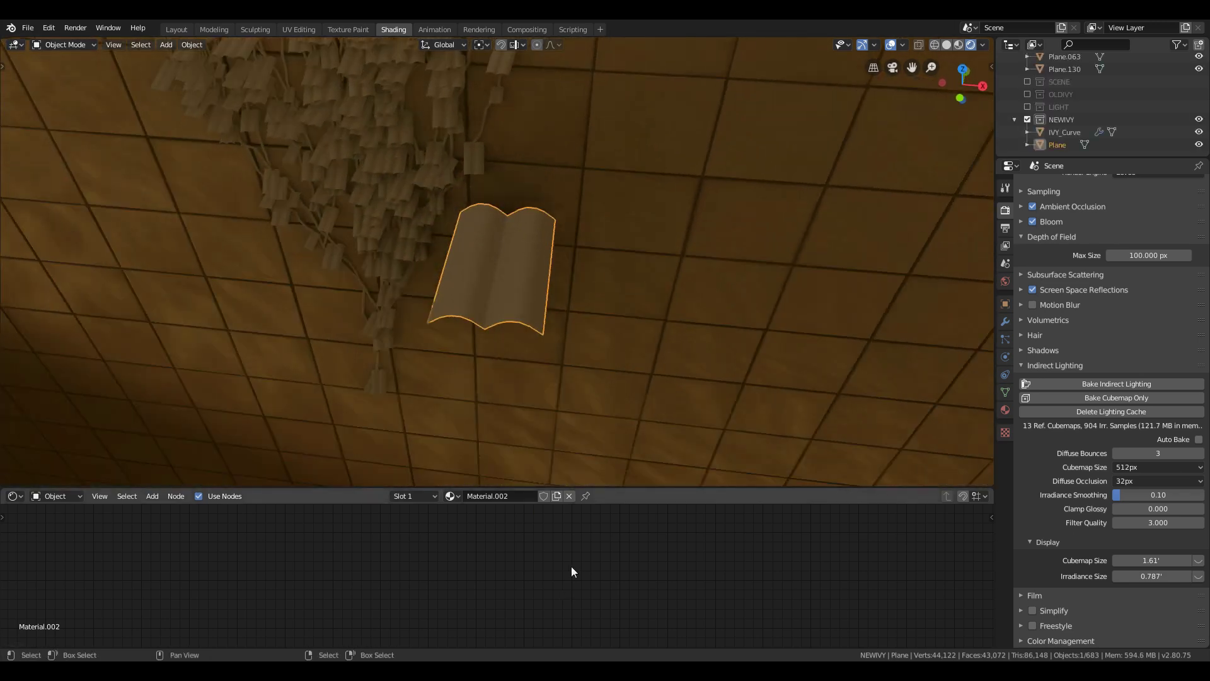
Add an Image Texture node to the leaf material's node tree, beside the Principled BSDF
key(Home)
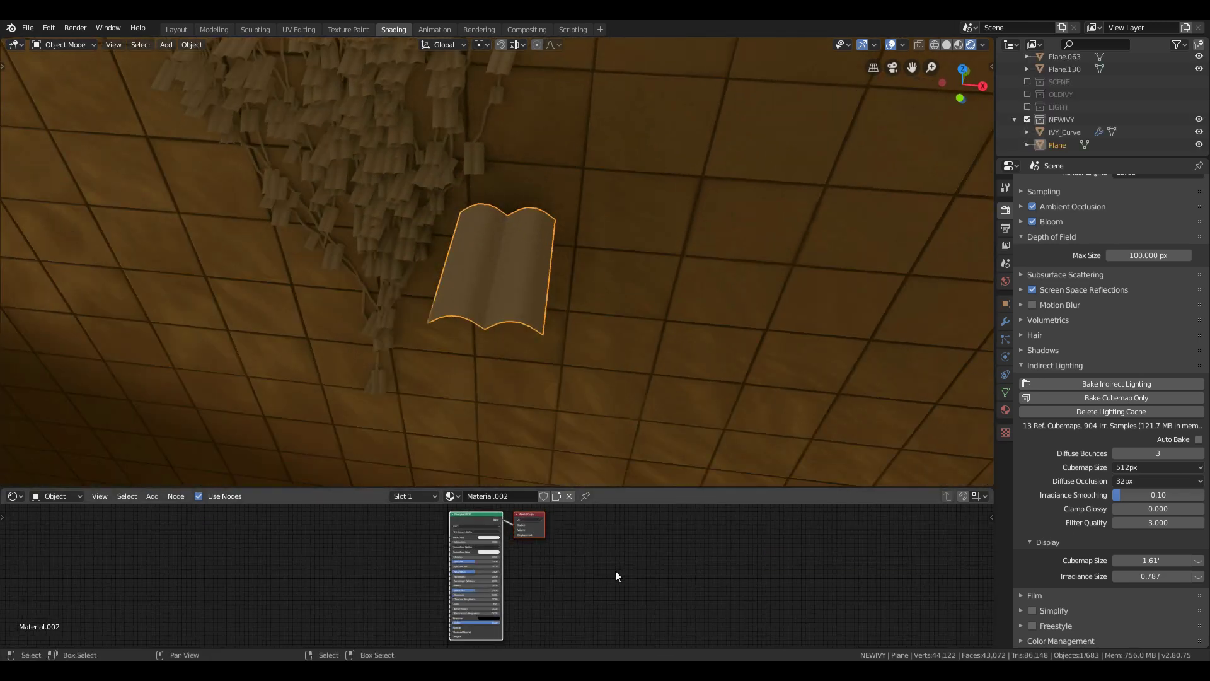
key(ctrl+space)
middle_drag(367, 310, 426, 443)
scroll(425, 443, up, 6)
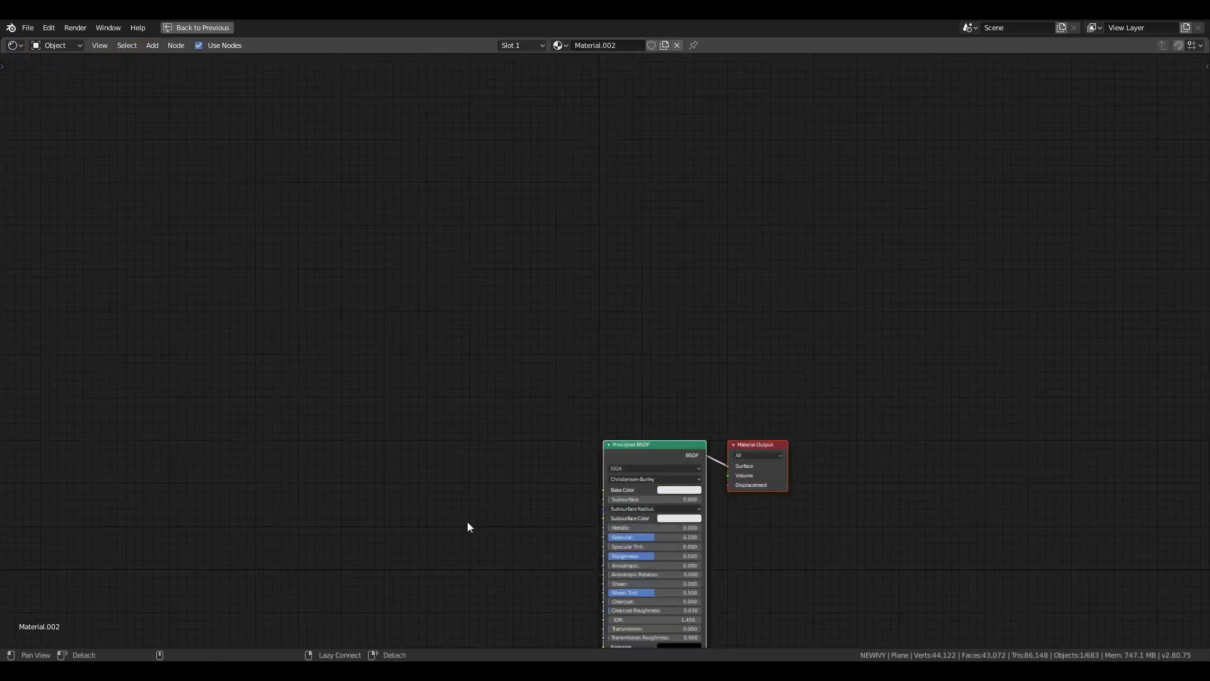
middle_drag(467, 520, 508, 320)
scroll(503, 367, up, 5)
middle_drag(341, 374, 406, 396)
key(shift+a)
click(435, 321)
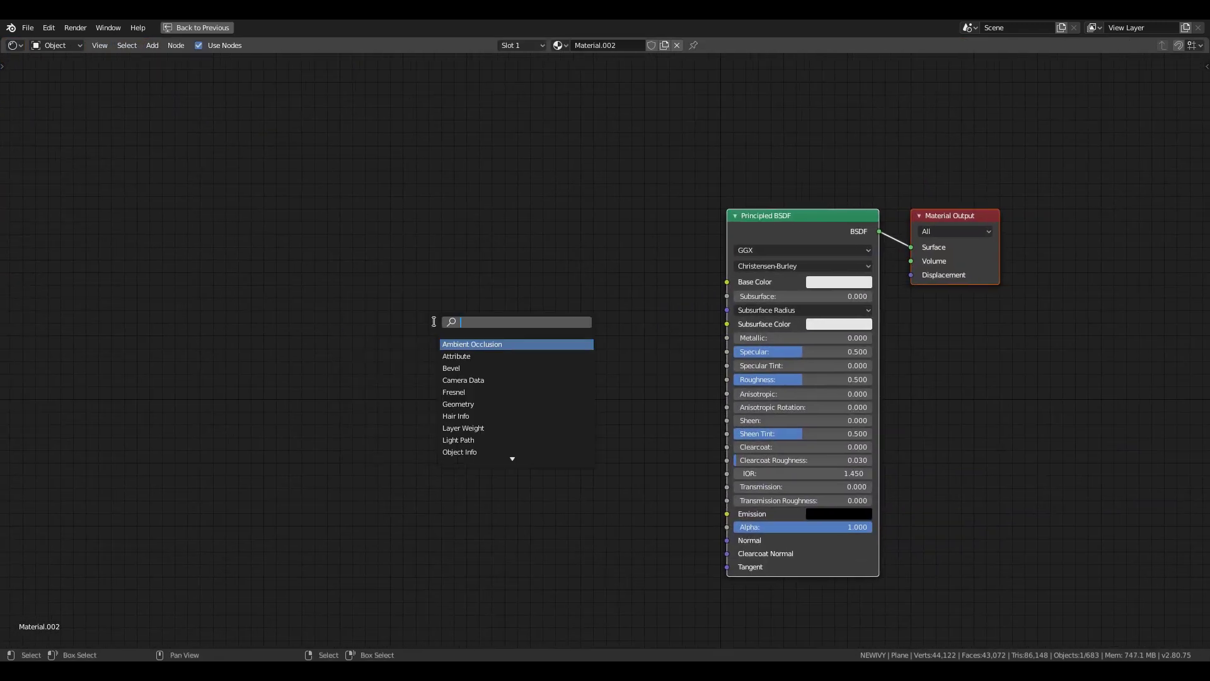
text(image)
key(Return)
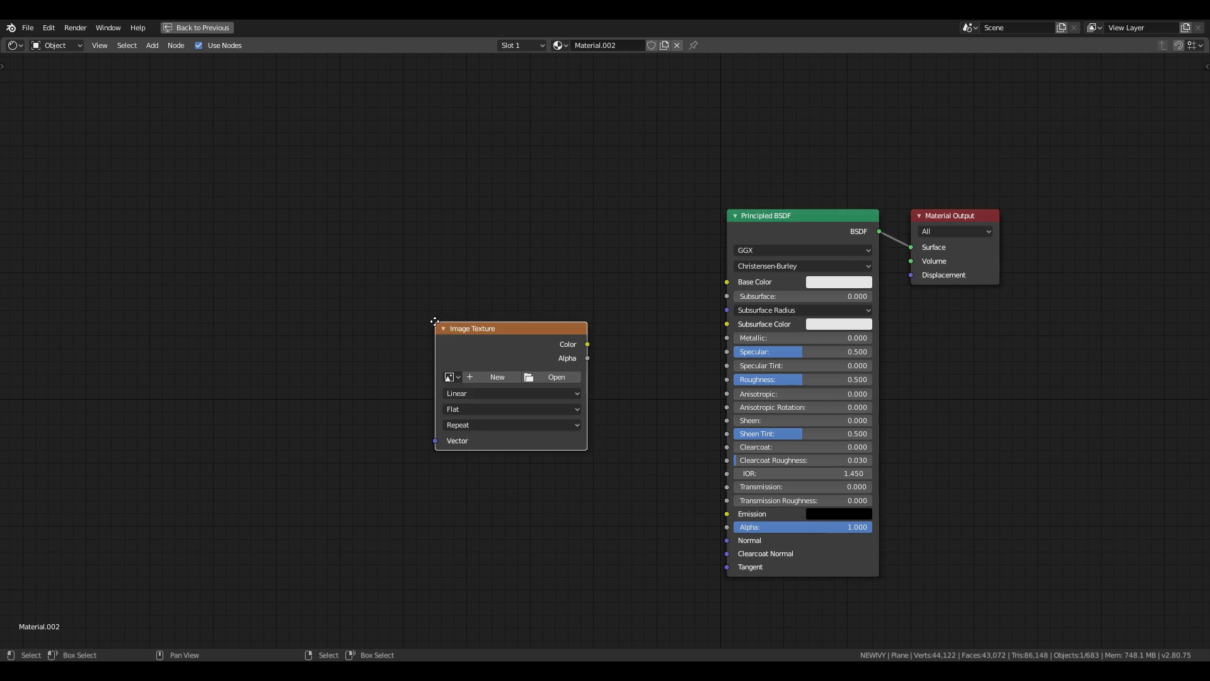
click(433, 329)
Load ivyalpha.png into the Image Texture node and connect its Color output to the Principled BSDF's Base Color
click(433, 329)
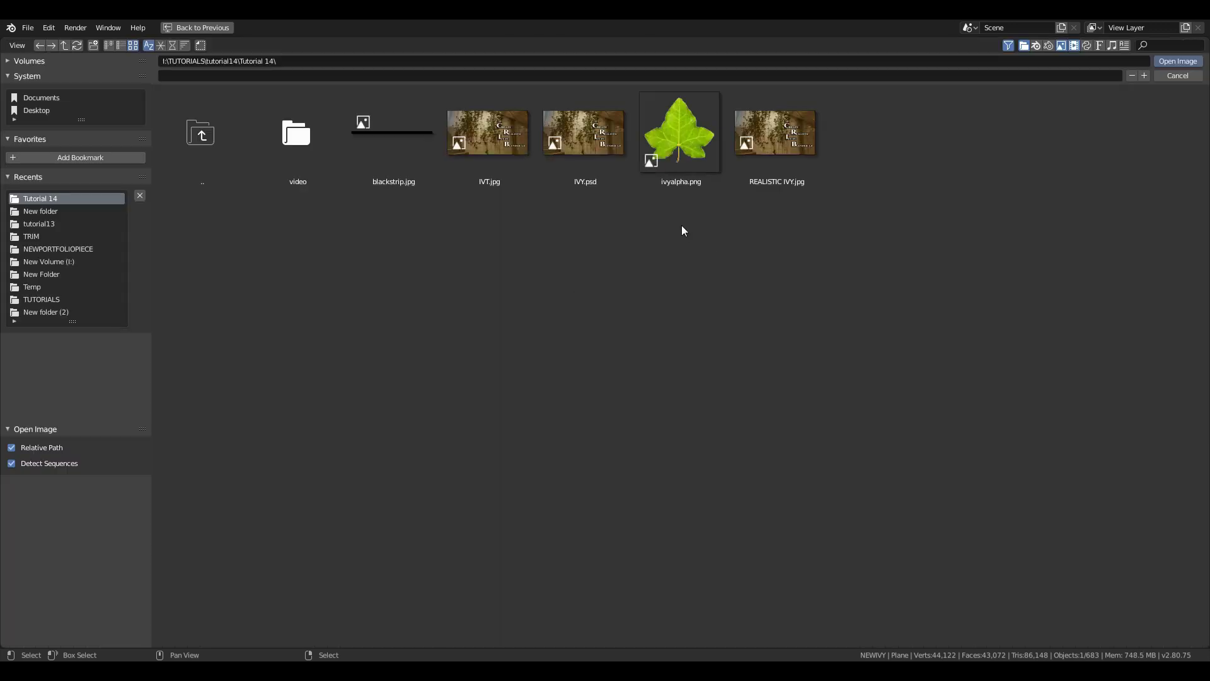
double_click(680, 134)
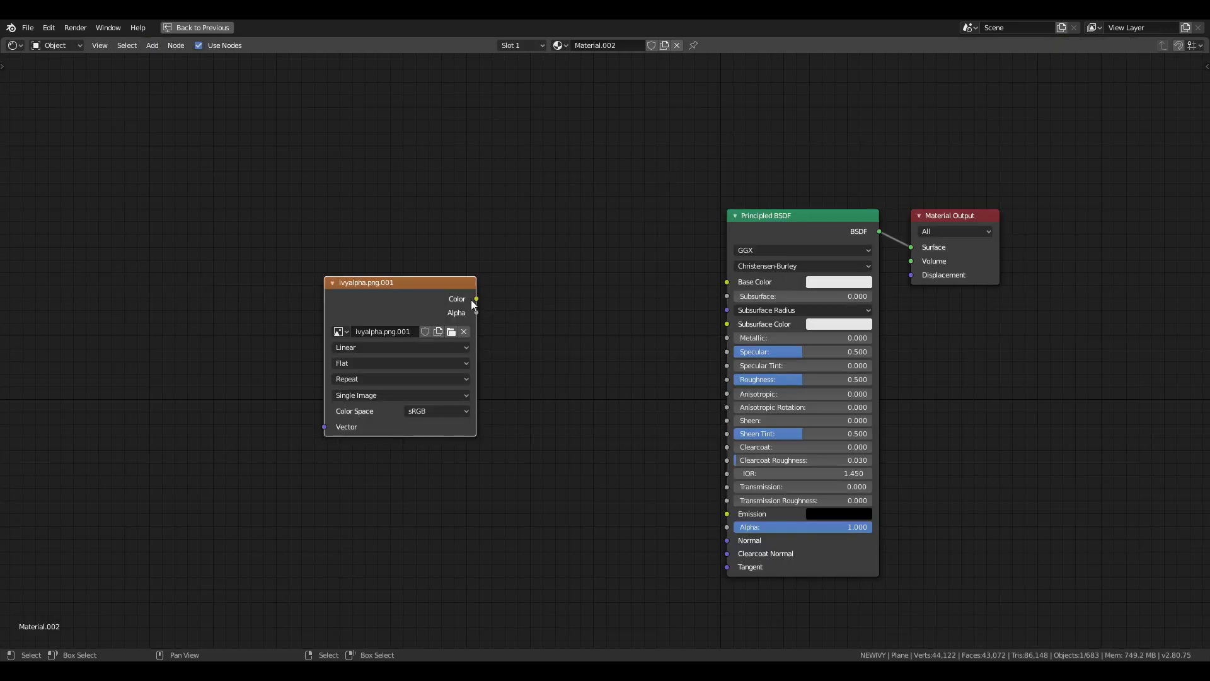
drag(476, 298, 497, 301)
drag(751, 289, 731, 281)
key(ctrl+space)
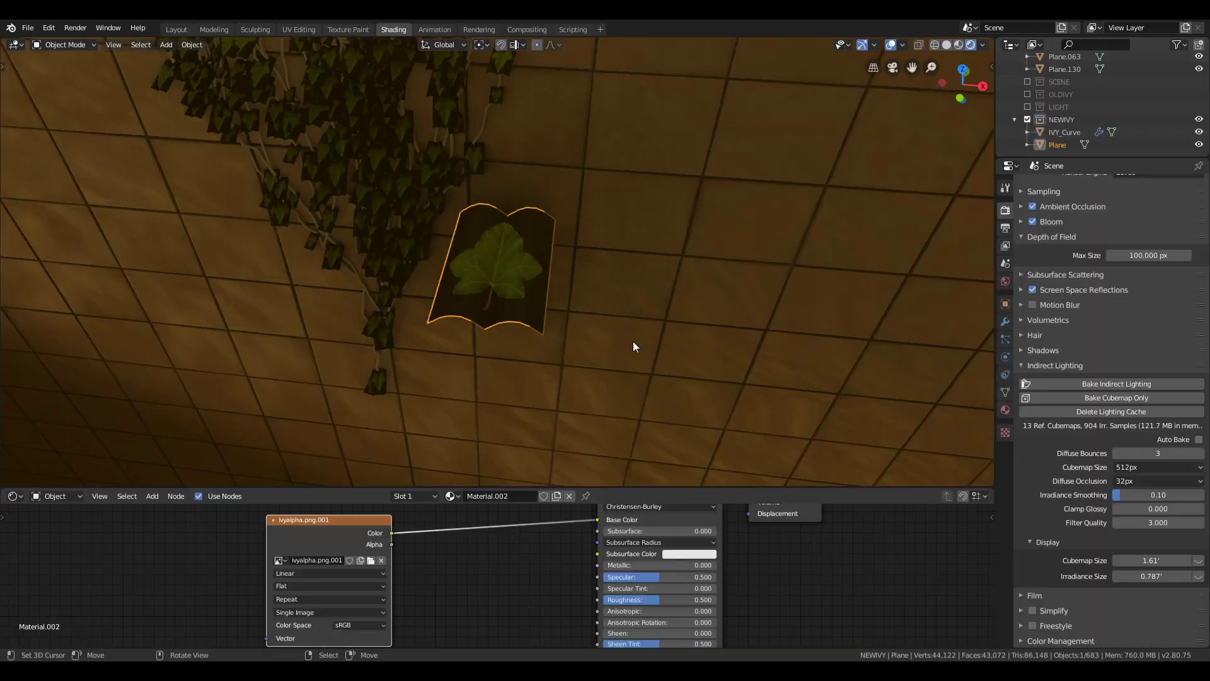
key(s)
key(x)
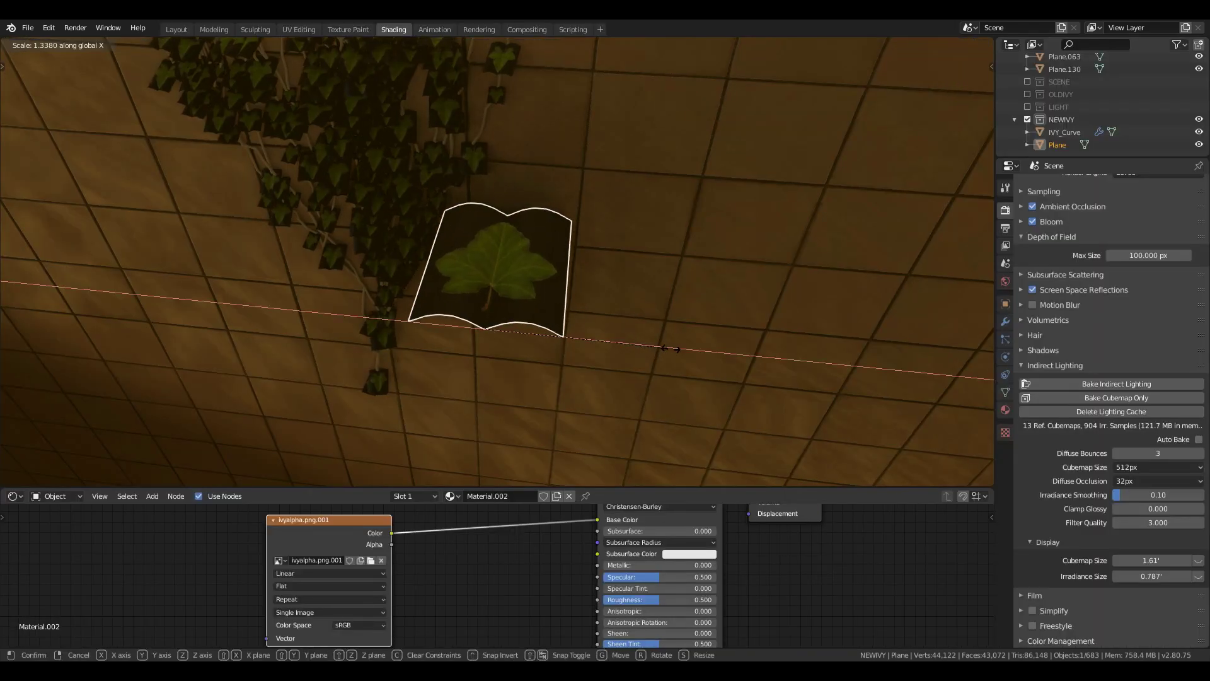
click(615, 346)
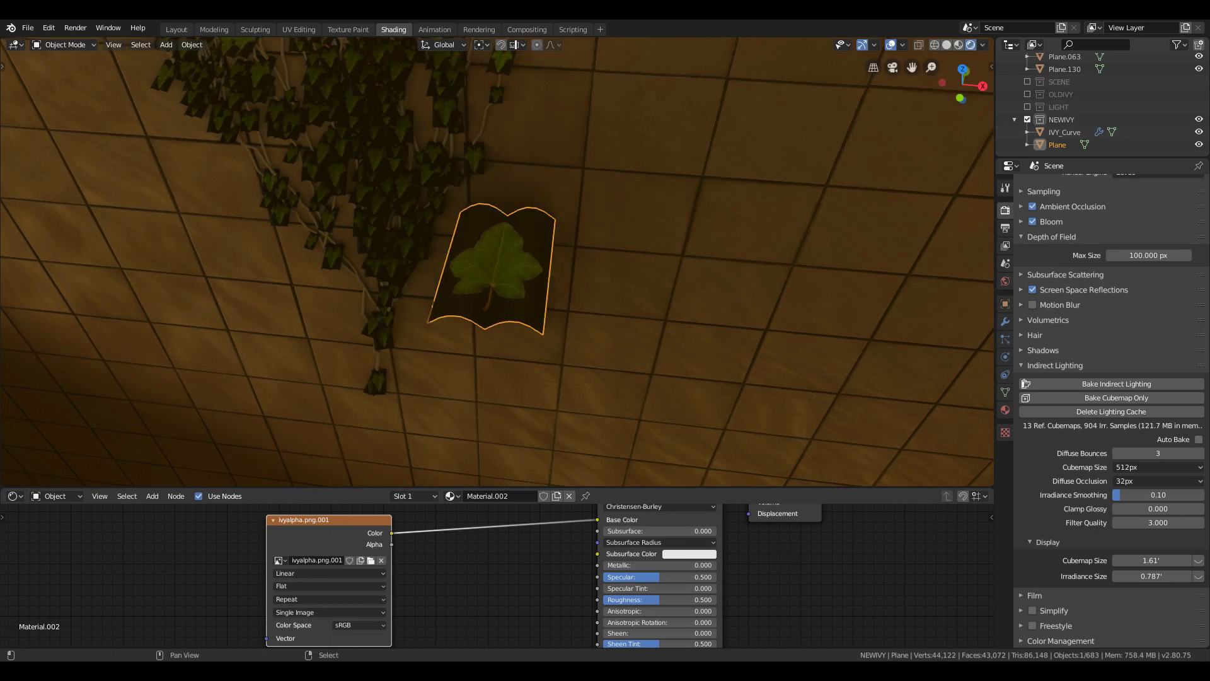
Widen the leaf plane by scaling it along the global X axis so the leaf image looks less stretched
key(shift+grave)
click(540, 271)
key(s)
key(x)
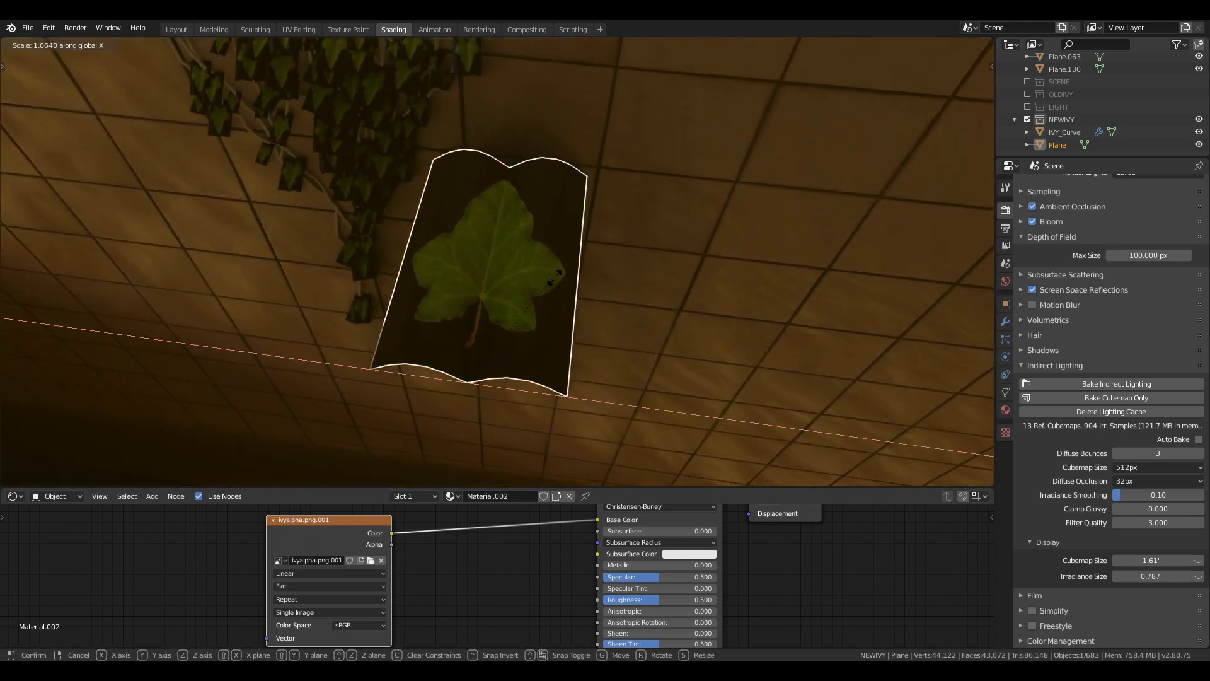
click(607, 303)
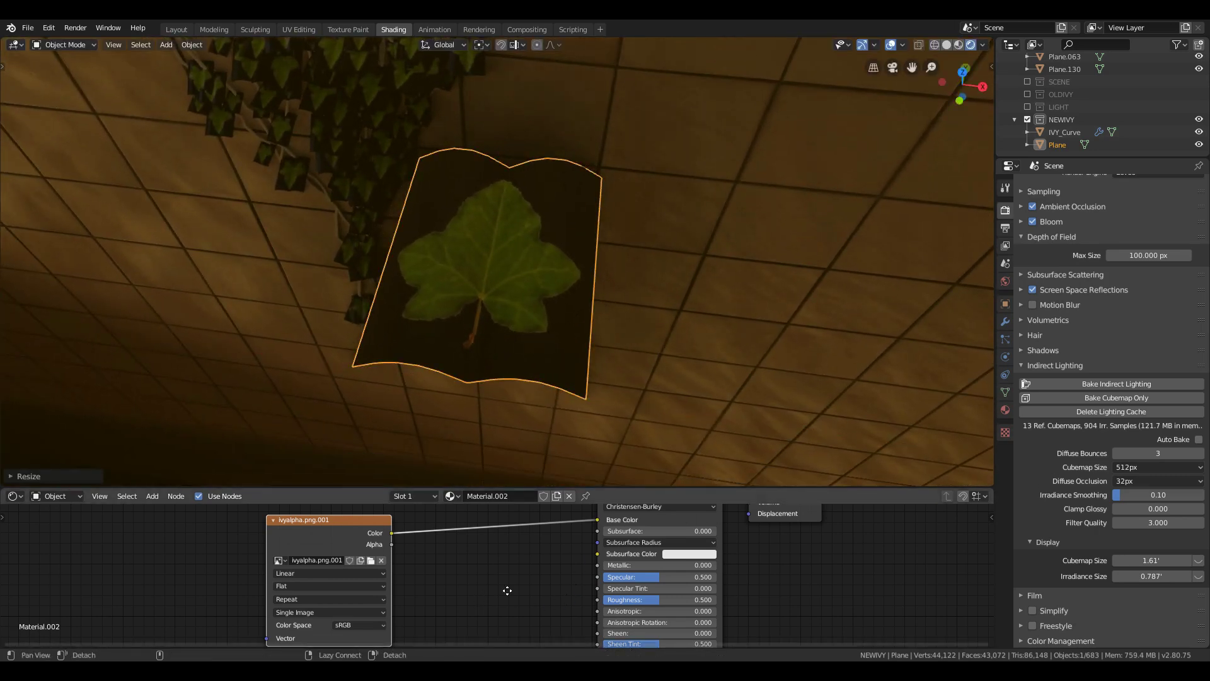
Set the leaf material's Blend Mode to Alpha Blend and its Shadow Mode to Alpha Clip
middle_drag(461, 595, 574, 569)
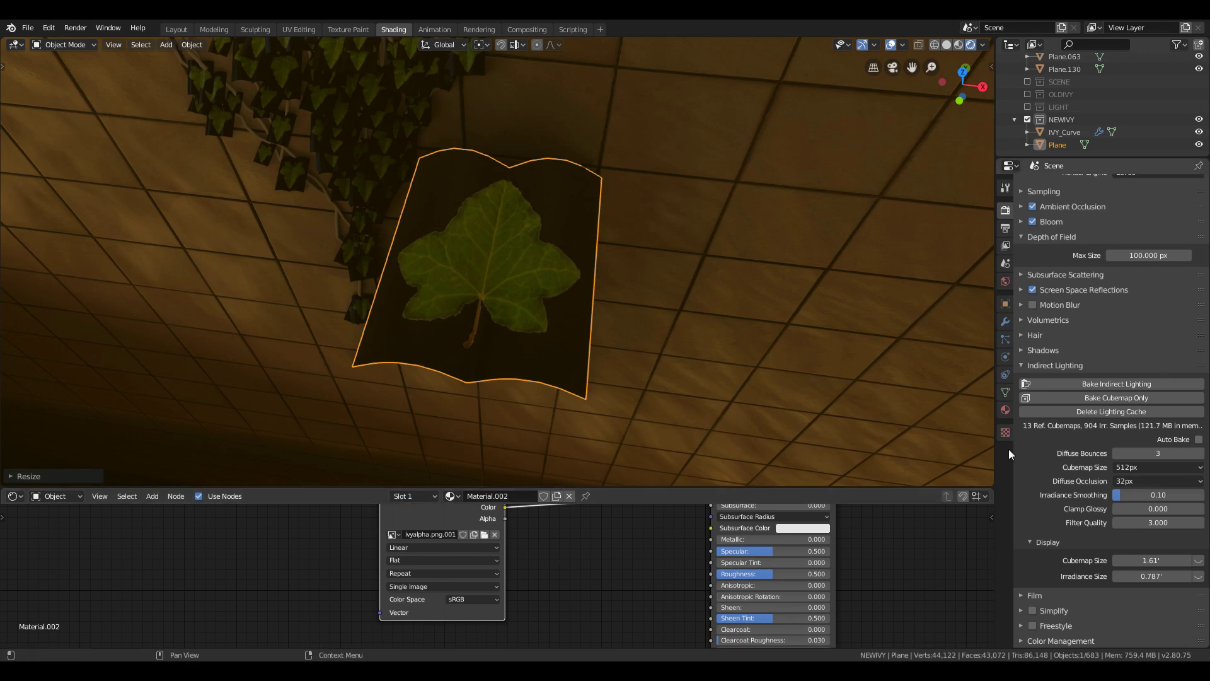
click(1005, 409)
scroll(1110, 410, down, 15)
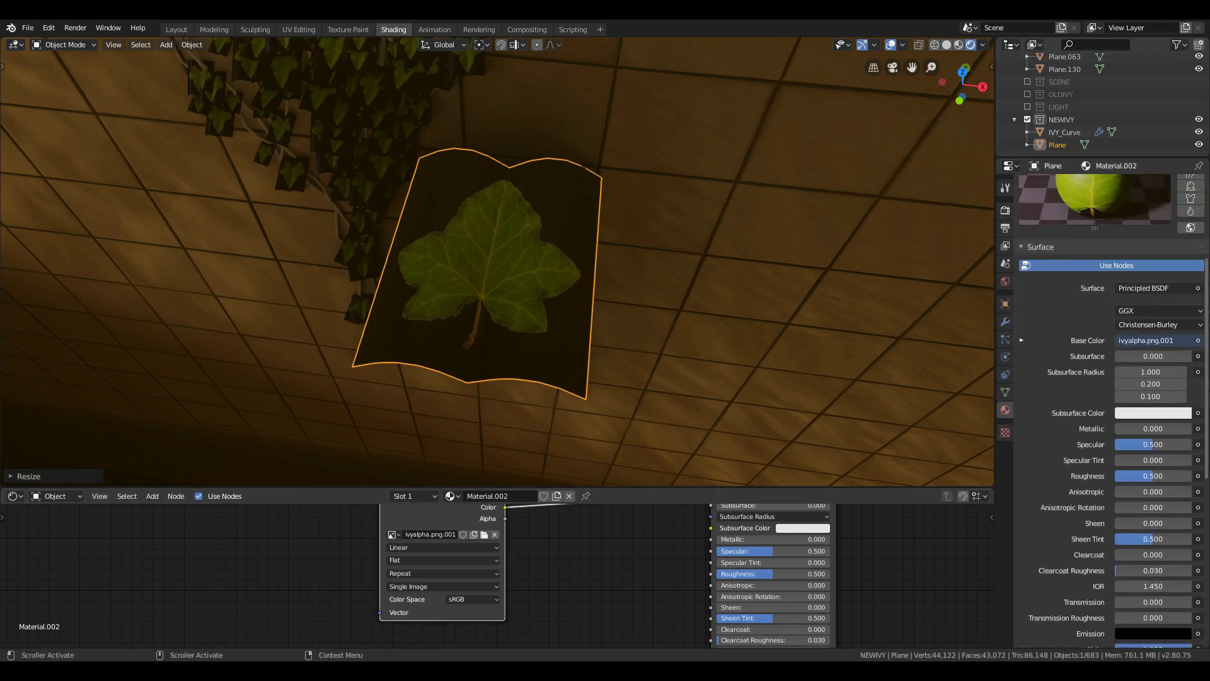
scroll(1163, 505, down, 4)
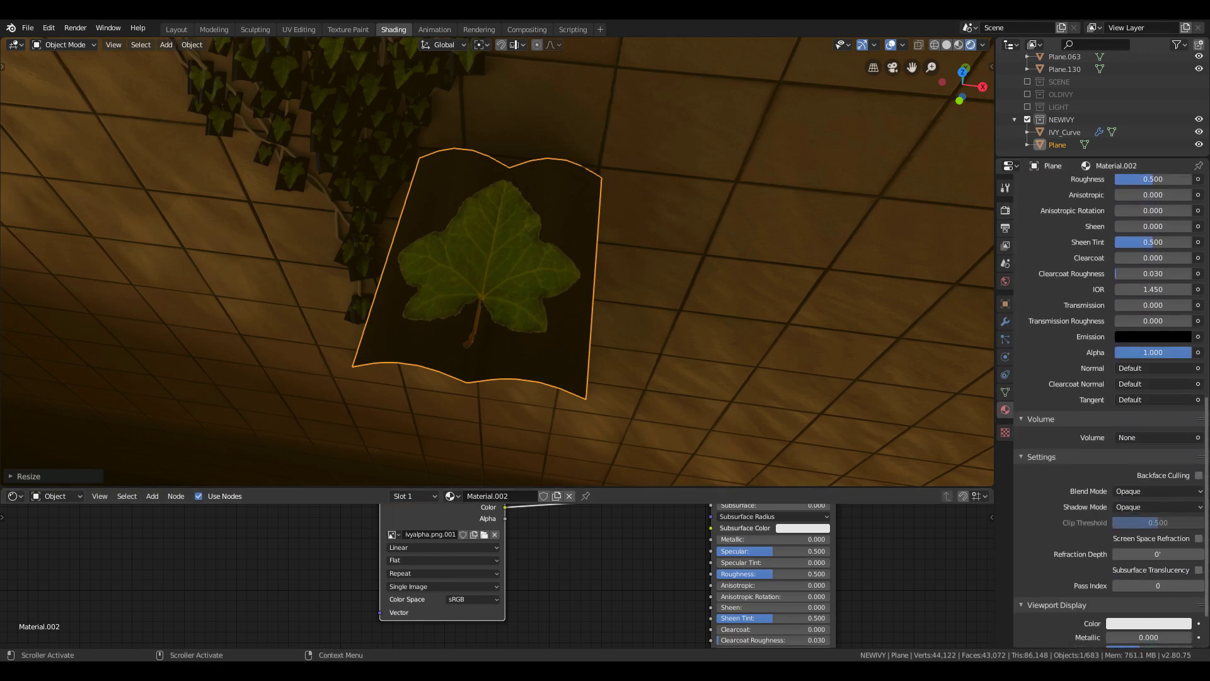
click(1144, 490)
click(1155, 571)
click(1145, 502)
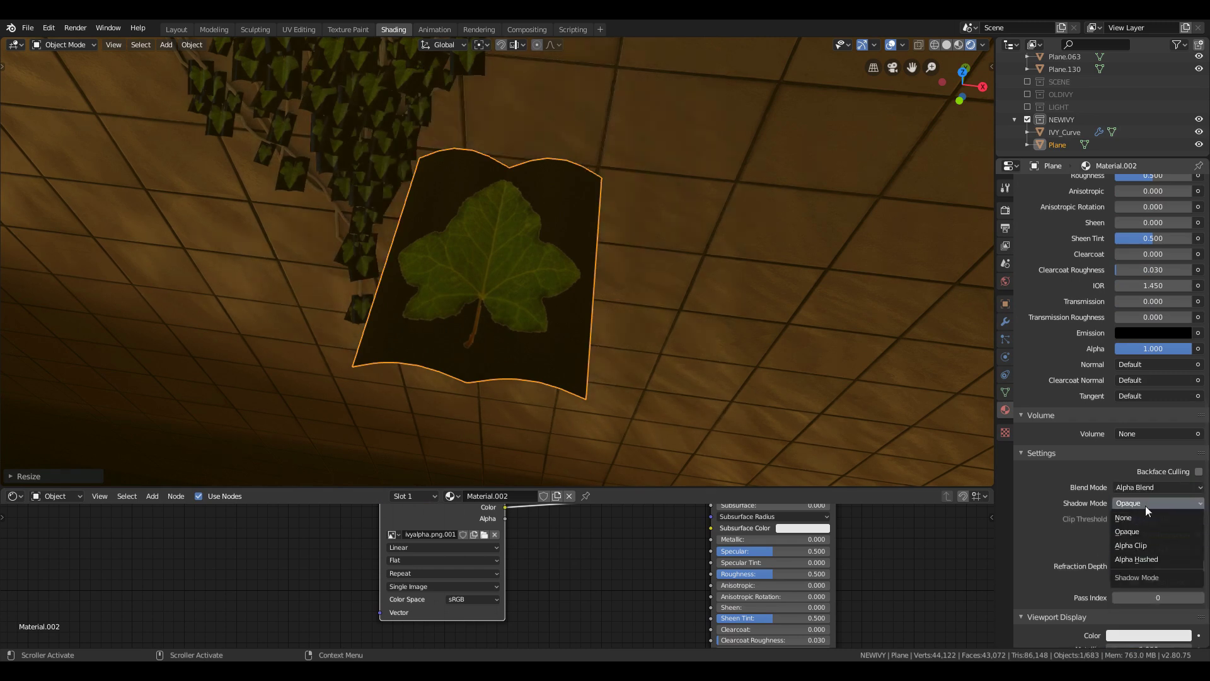
click(1156, 546)
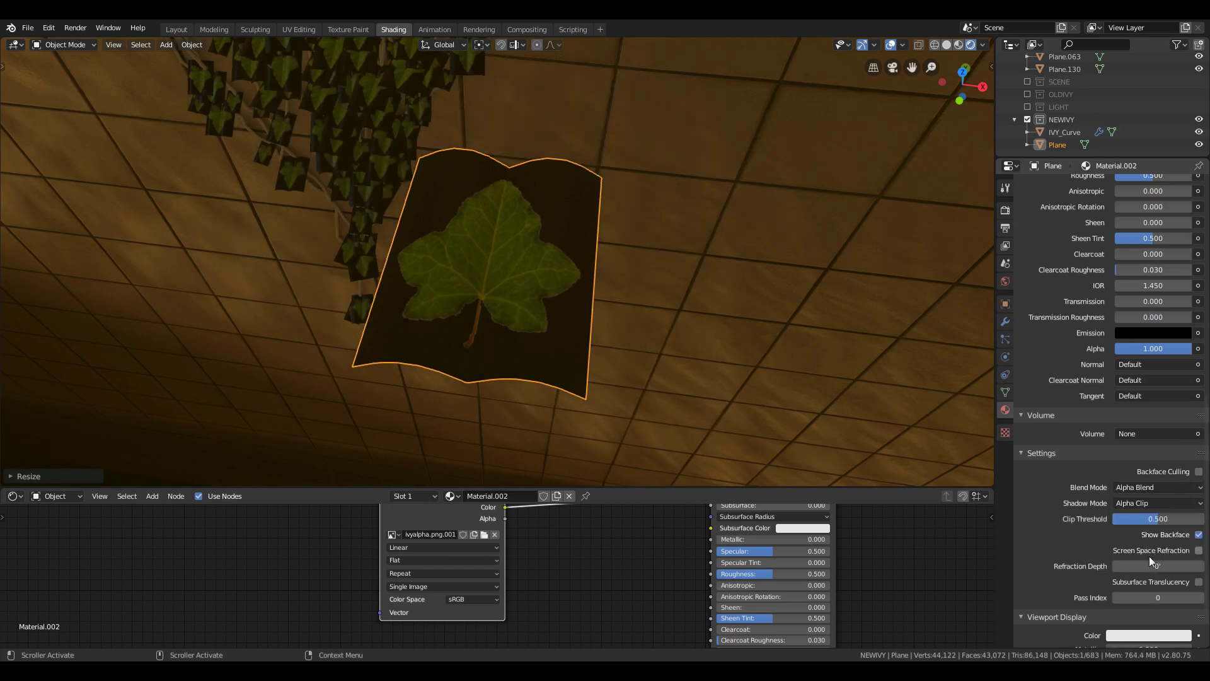
Enable Screen Space Refraction and Subsurface Translucency for the leaf material, and connect the image texture's Alpha output to the Principled BSDF's Alpha
click(1198, 551)
click(1199, 582)
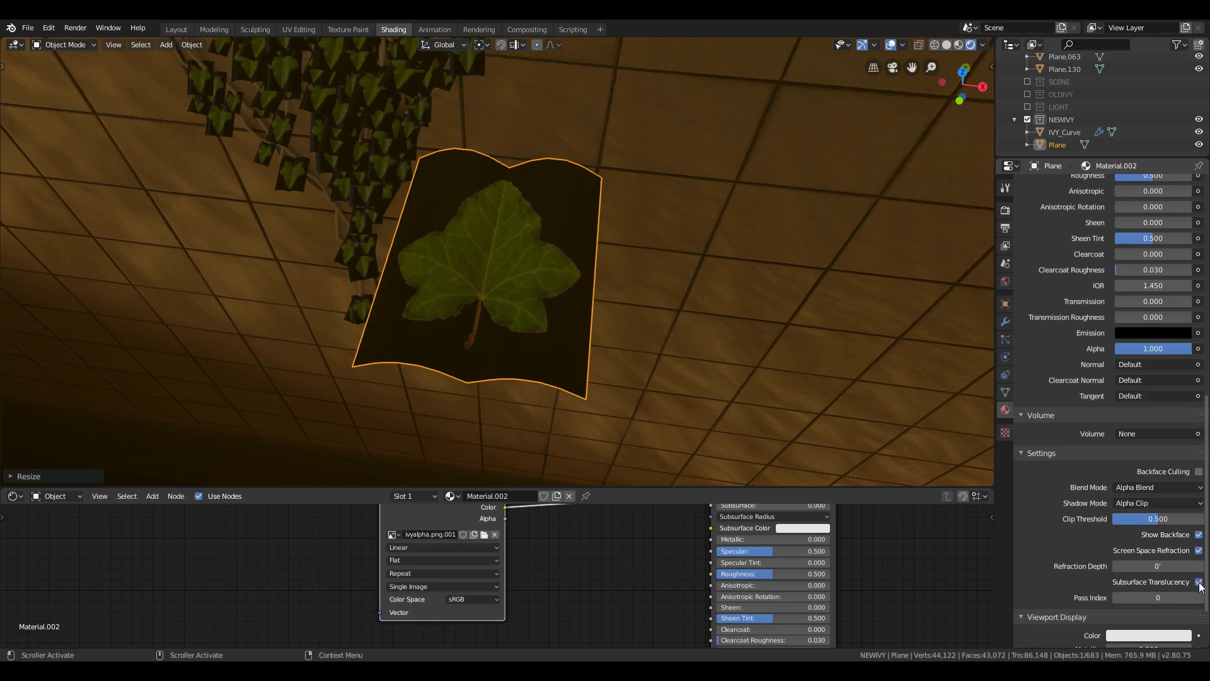
key(ctrl+space)
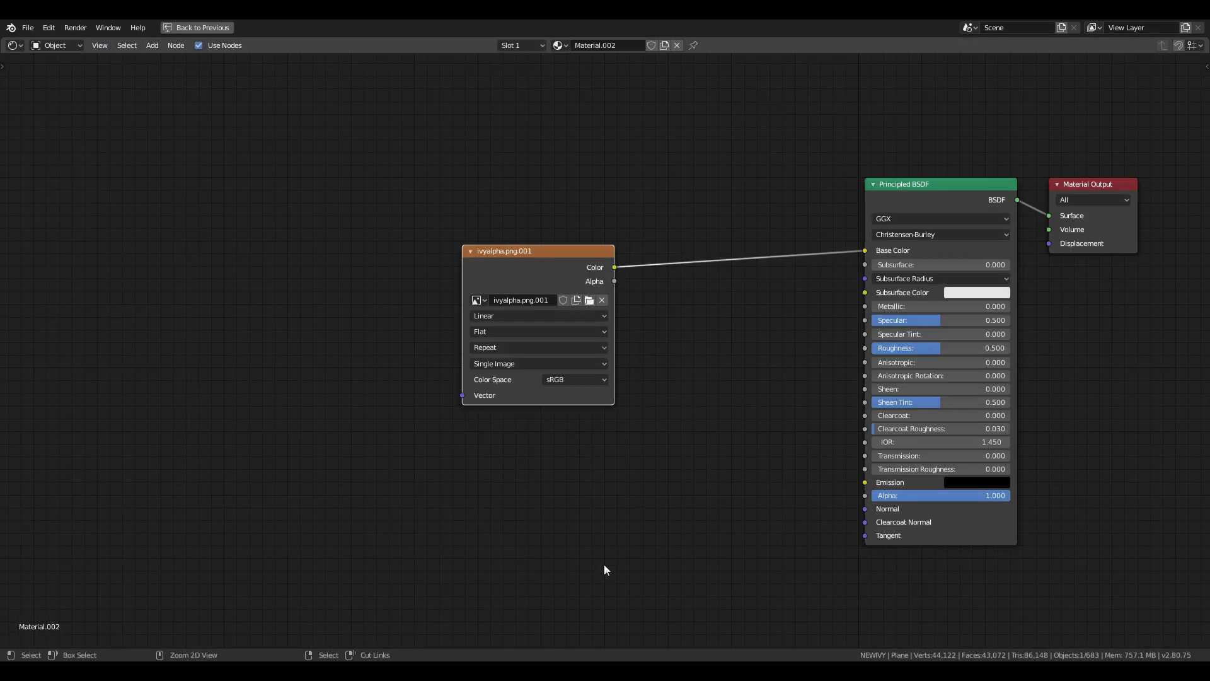
drag(471, 286, 113, 301)
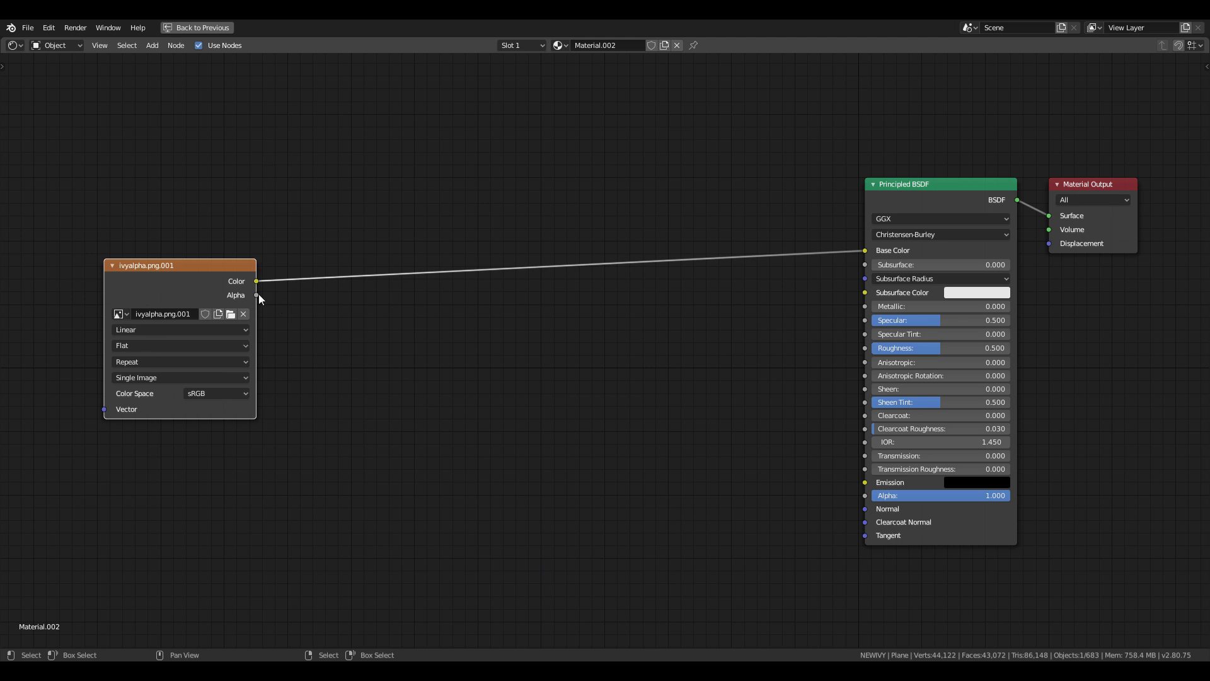
drag(252, 282, 865, 496)
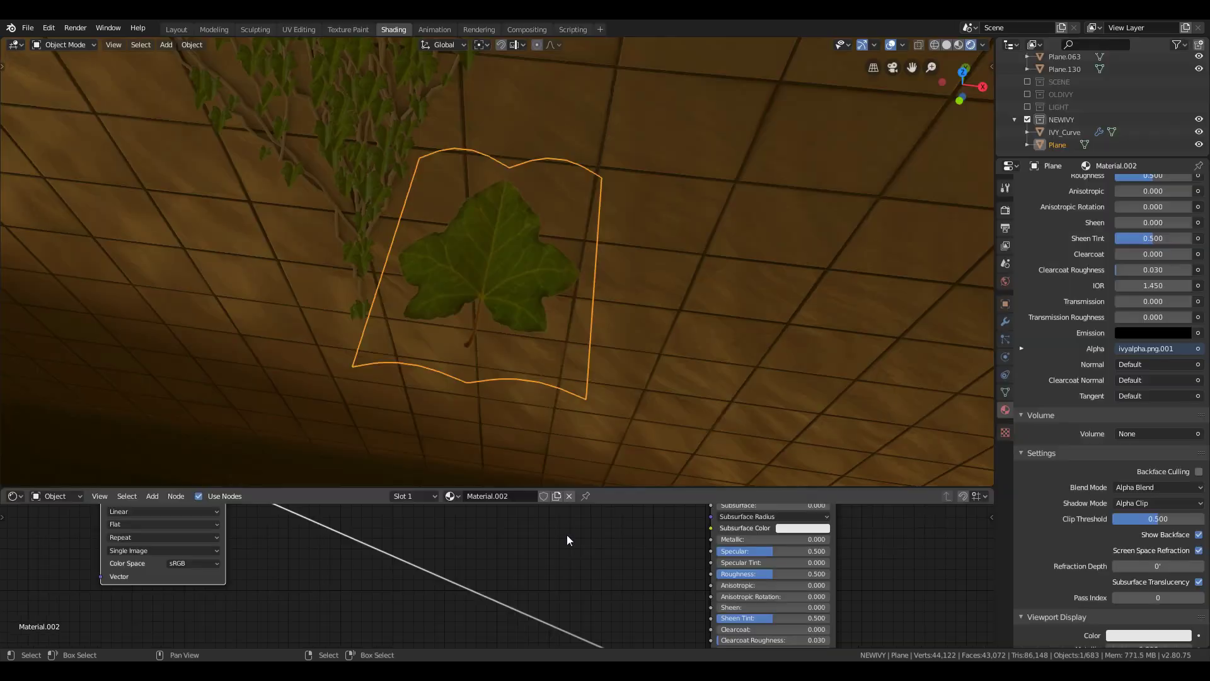
key(ctrl+space)
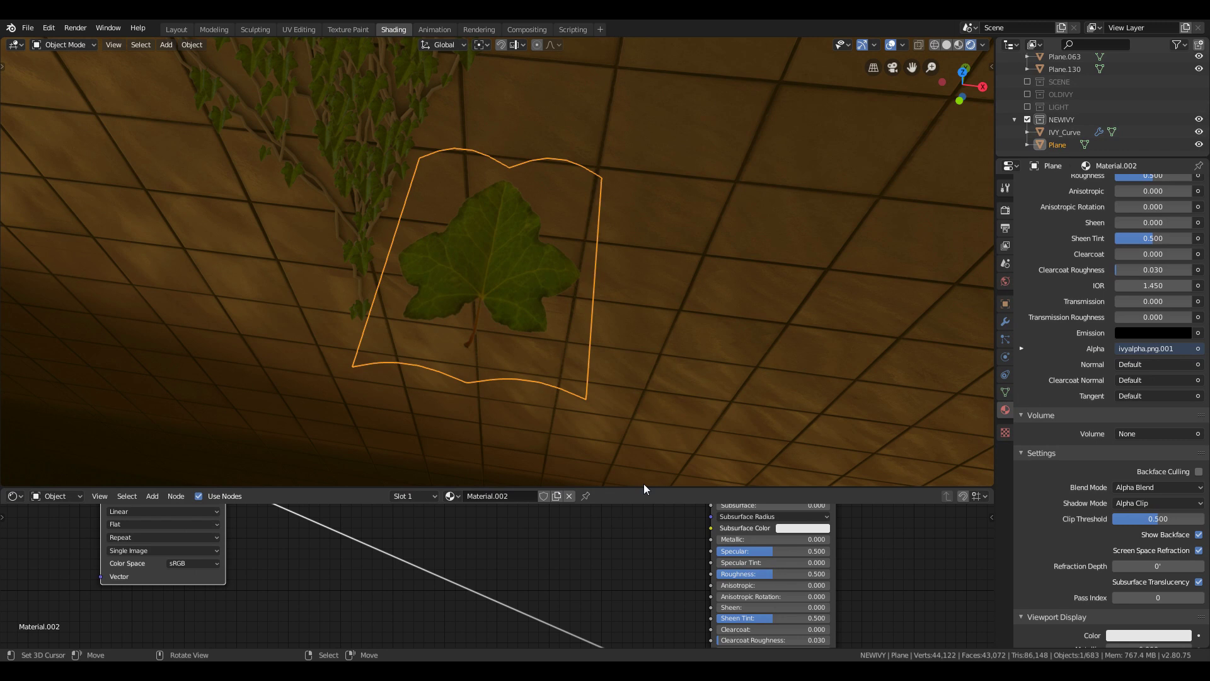
Insert a MixRGB node between the leaf image texture and the Principled BSDF's Base Color, with its blend type set to Overlay
drag(644, 489, 638, 377)
middle_drag(397, 558, 586, 557)
drag(319, 452, 269, 425)
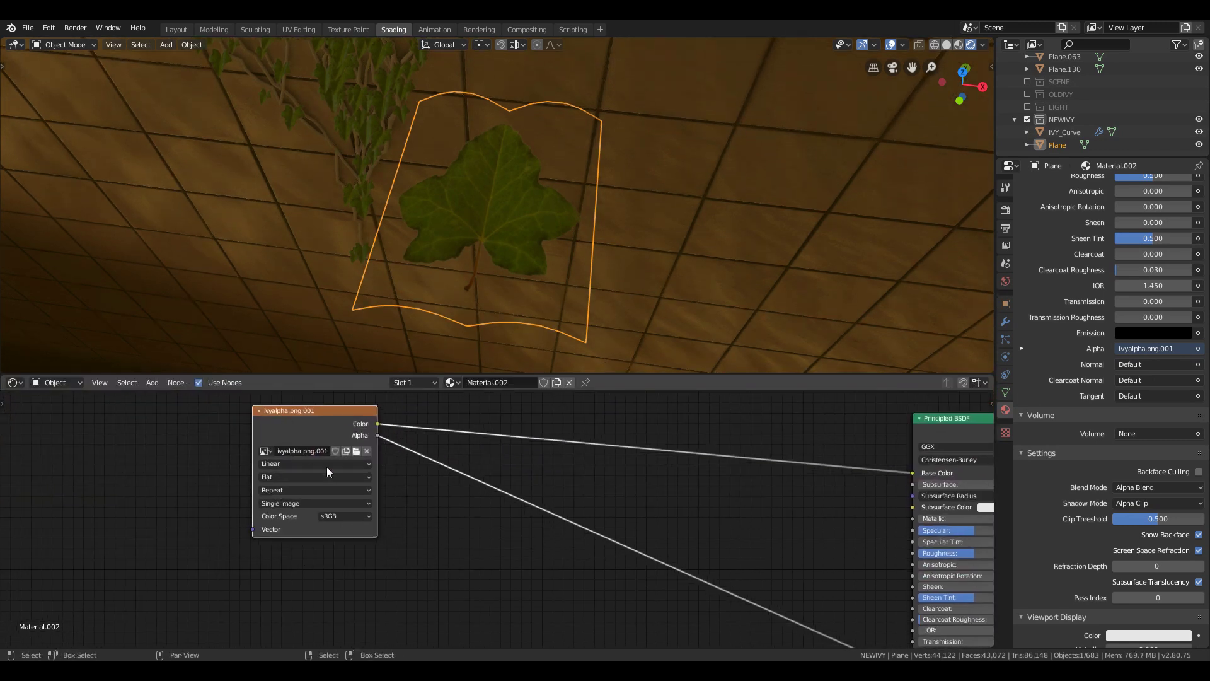
key(shift+a)
click(557, 428)
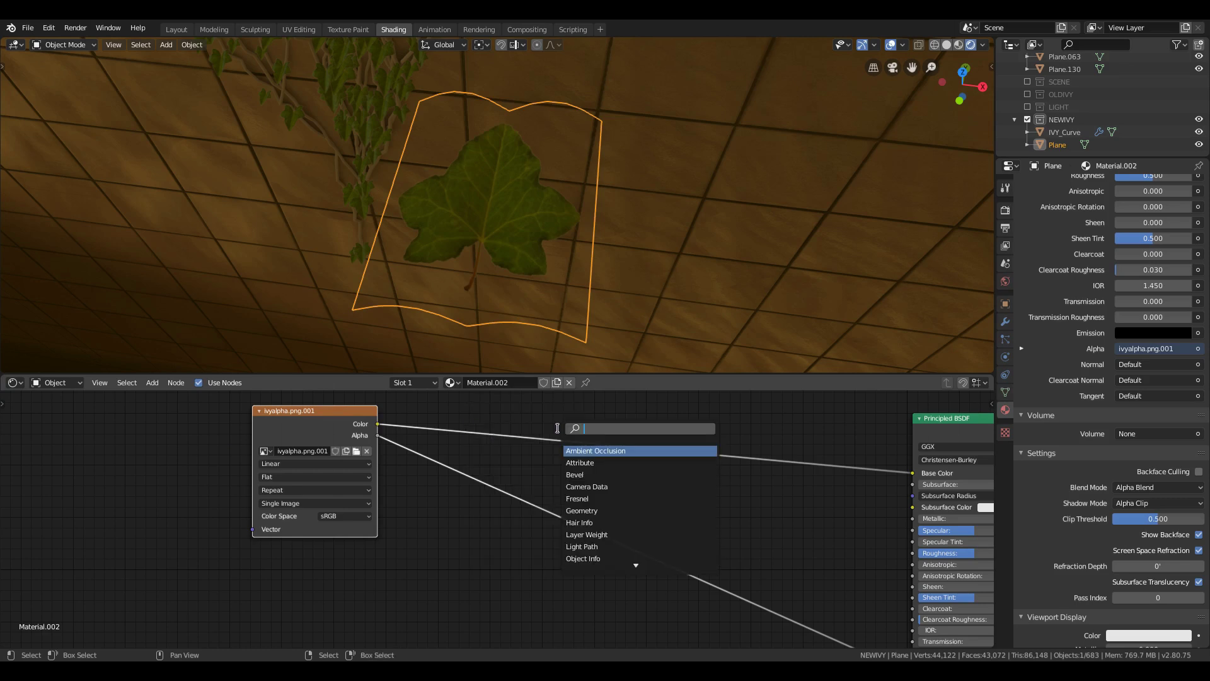
text(mix)
key(Down)
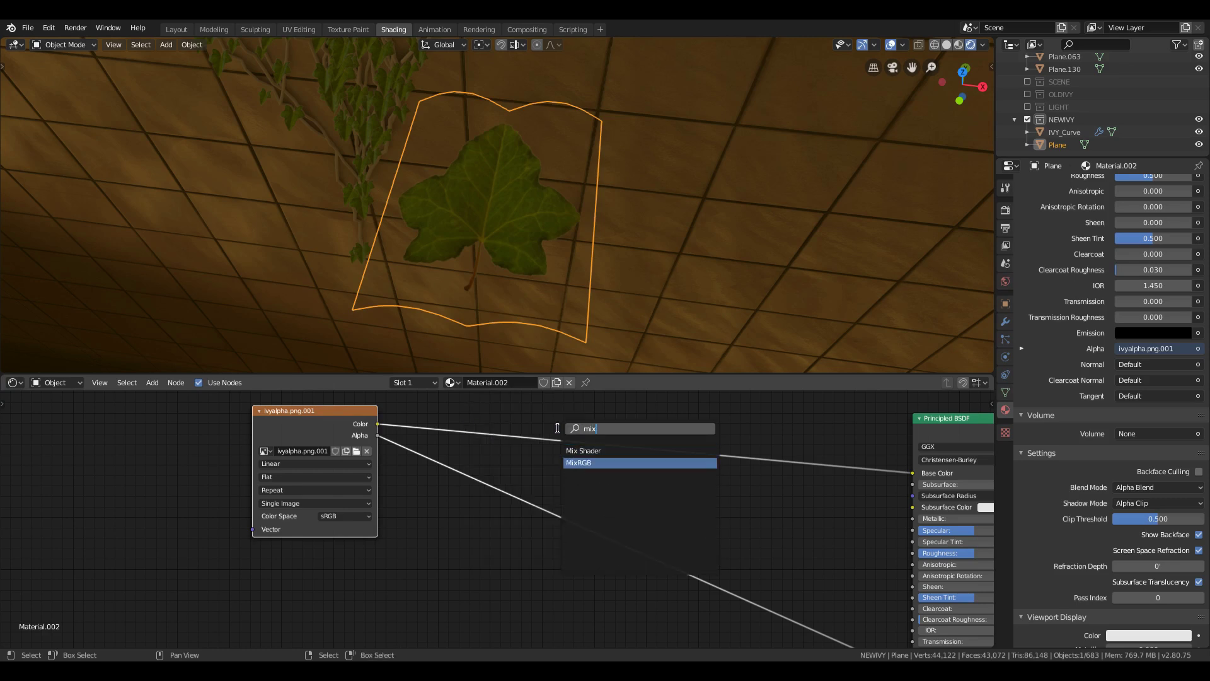
key(Return)
click(581, 409)
click(617, 443)
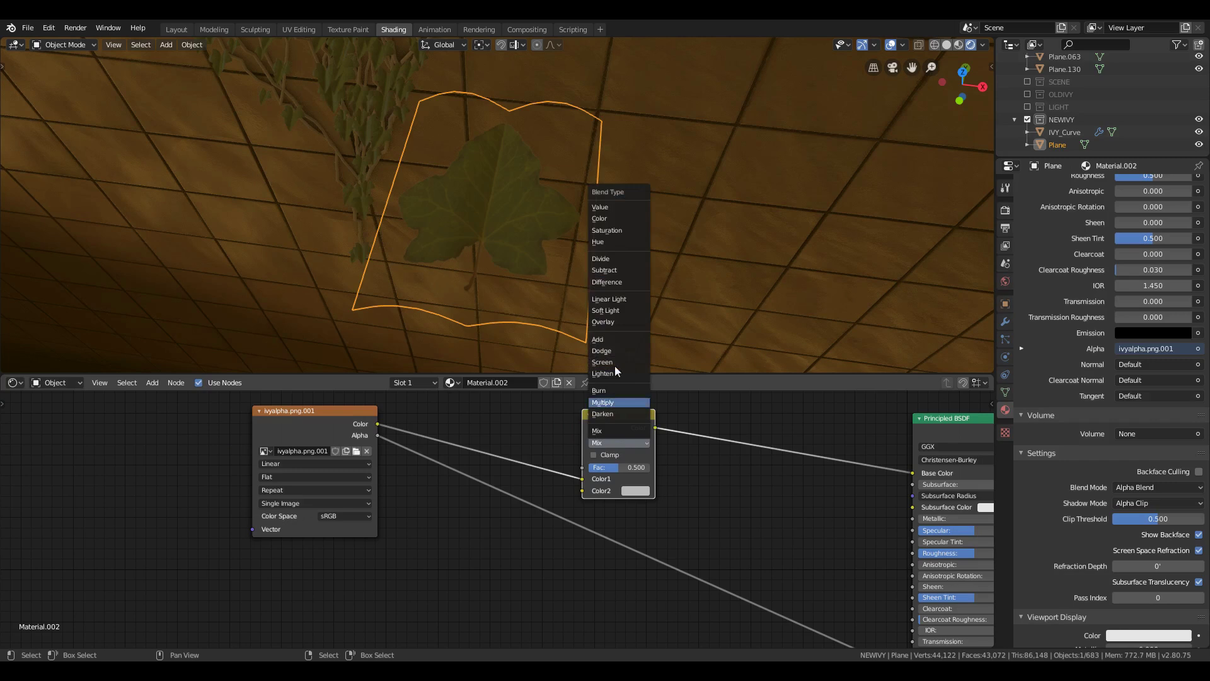
click(615, 322)
Move the image texture node down and add an Object Info node above it
drag(317, 413, 233, 566)
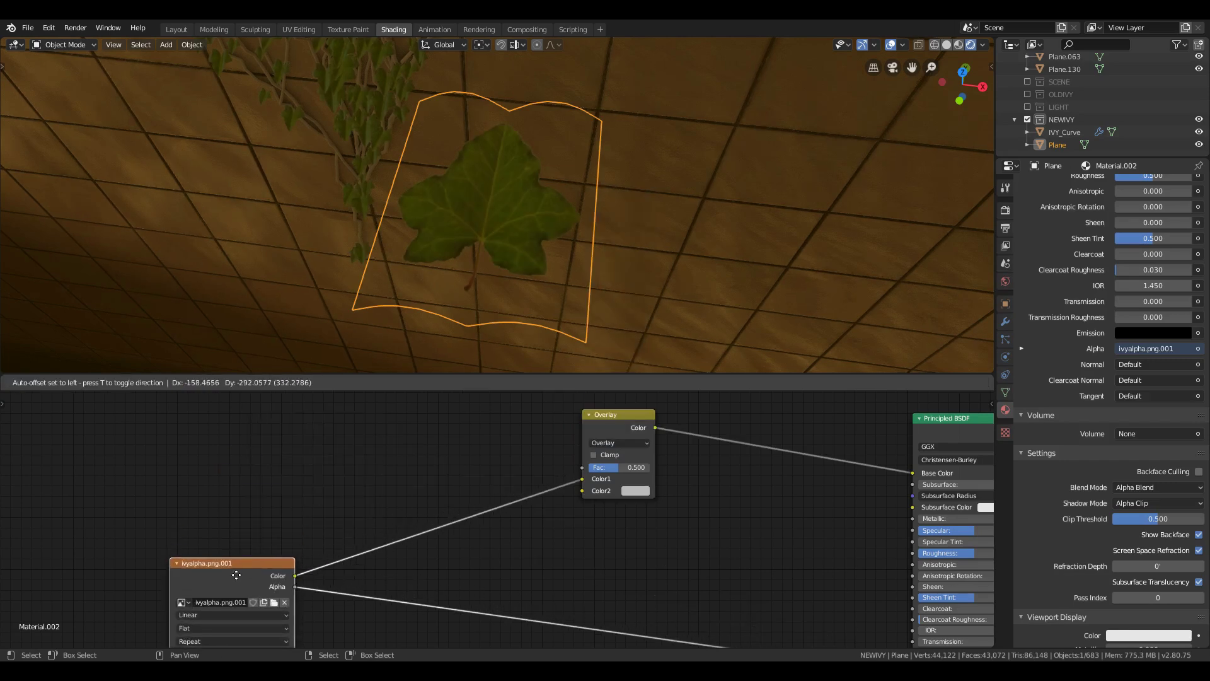
middle_drag(192, 462, 222, 514)
key(shift+a)
click(250, 462)
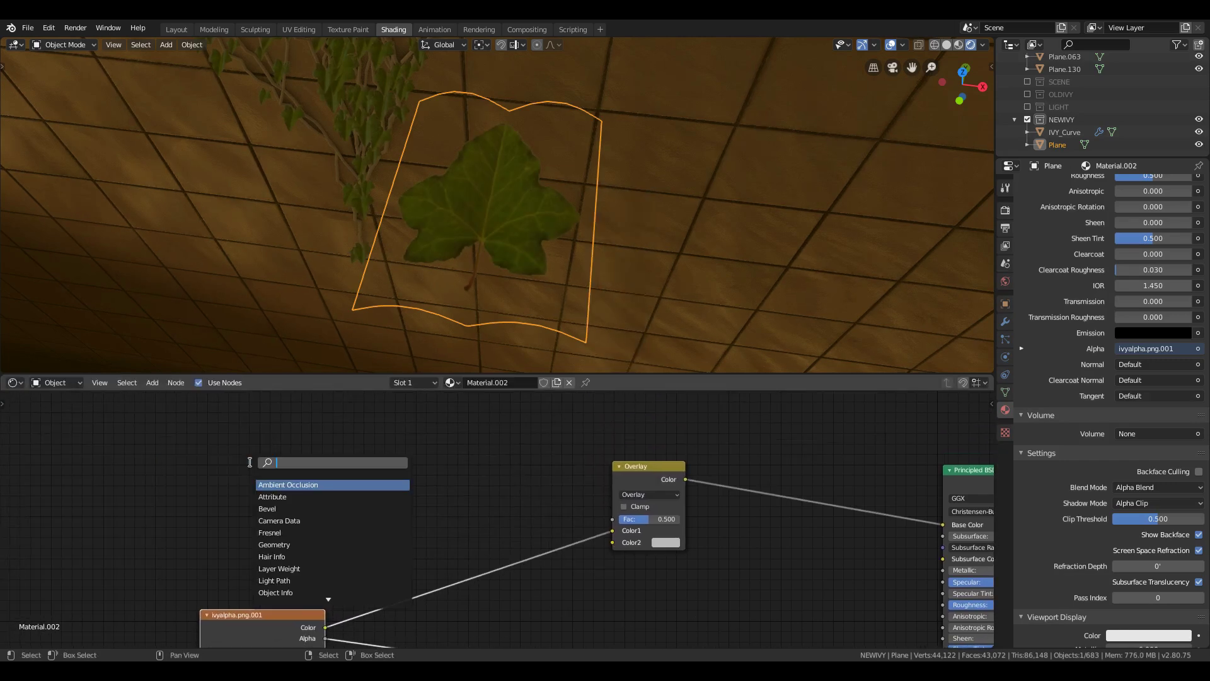
text(onj)
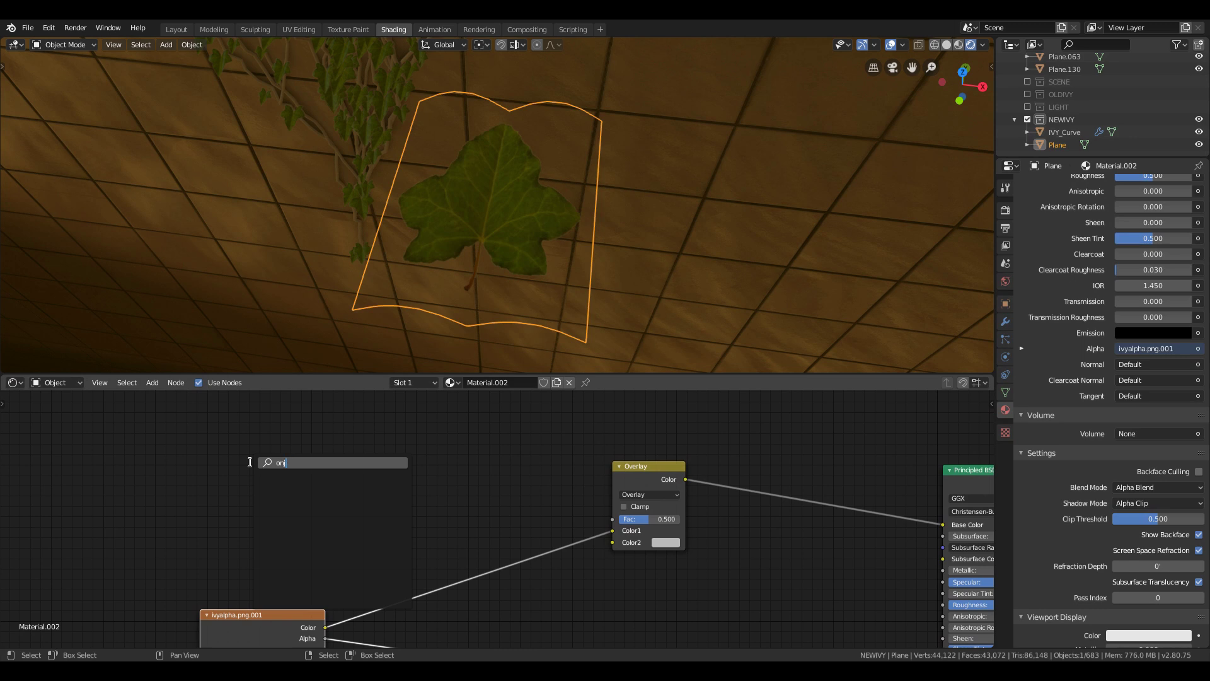
key(BackSpace)
key(BackSpace)
text(b)
key(Return)
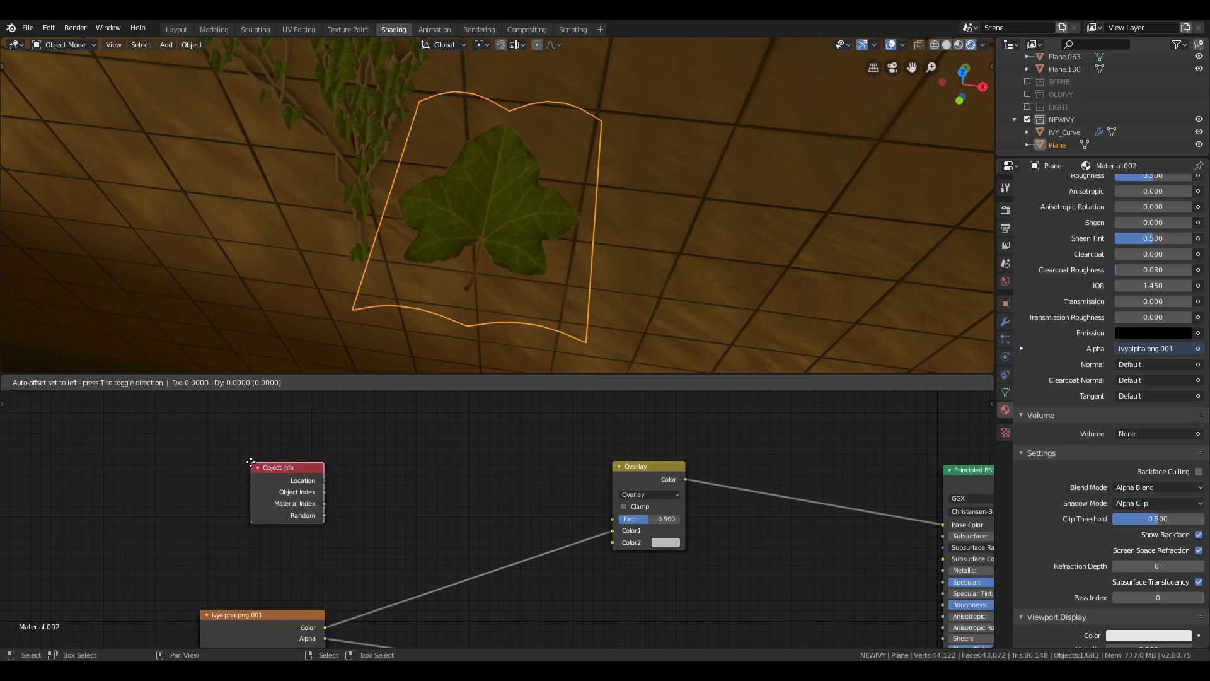
click(198, 464)
Add a ColorRamp node between the Object Info node and the Overlay node
key(shift+a)
click(404, 440)
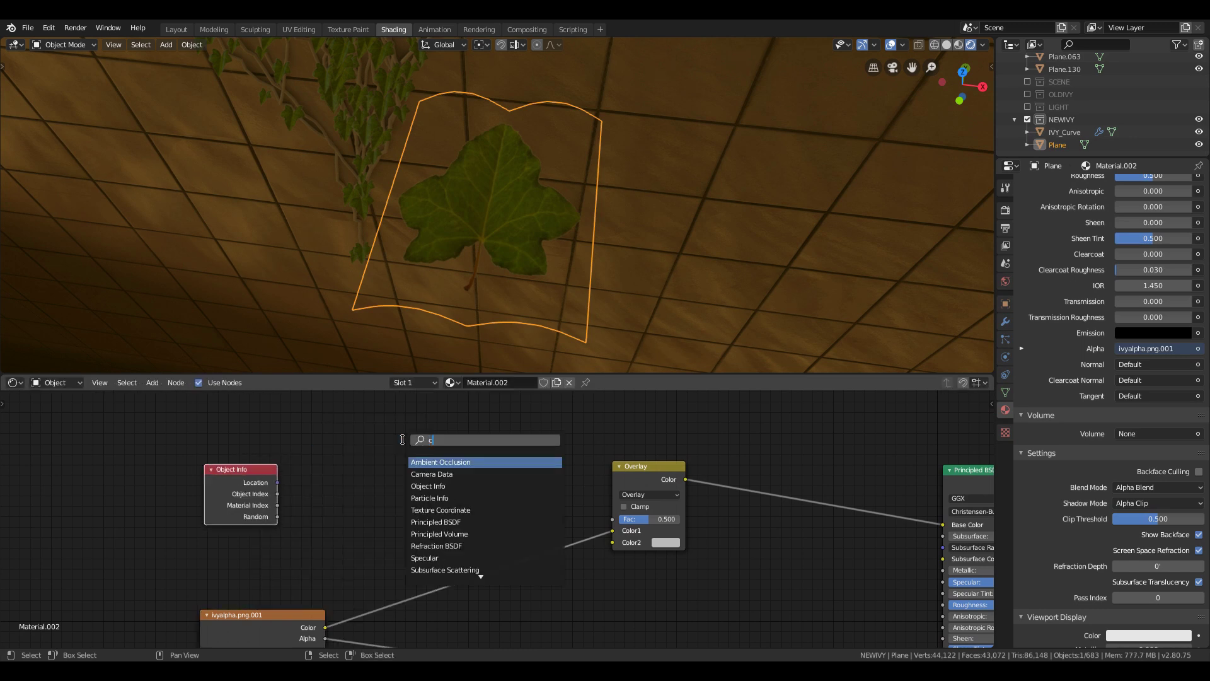
text(color)
key(Return)
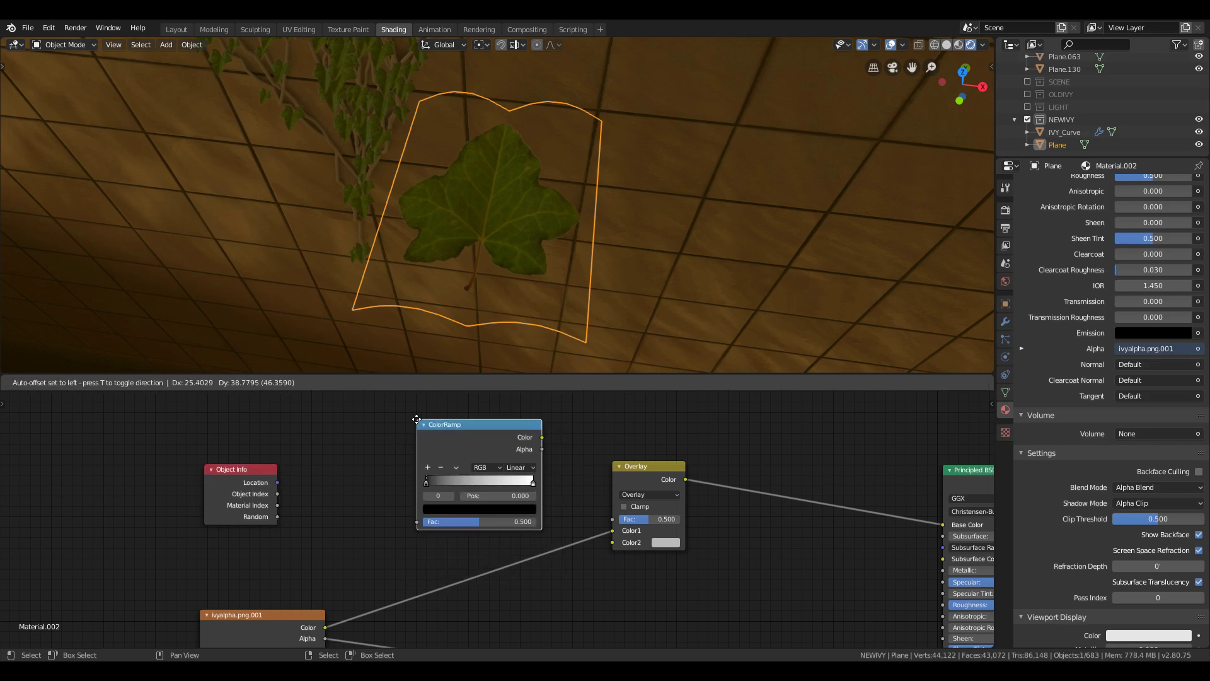
click(416, 421)
Route Object Info's Random output through the ColorRamp into the Overlay node's Color2, and set the Overlay factor to 1.000
drag(277, 517, 419, 522)
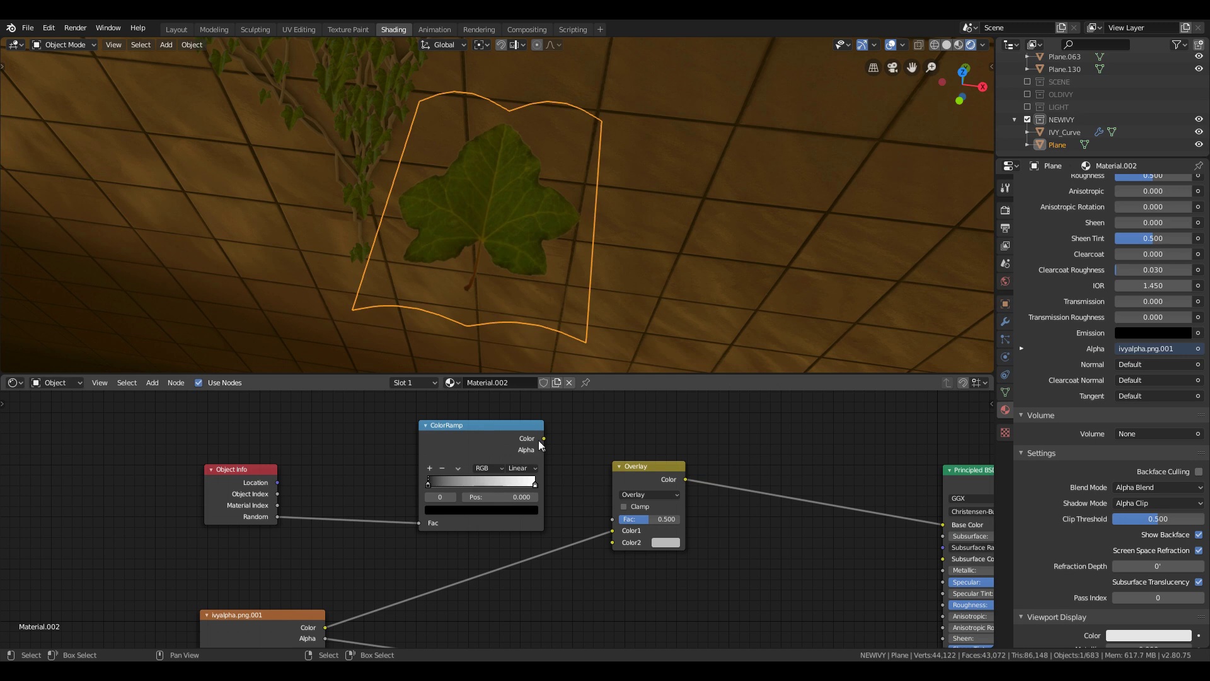
drag(540, 438, 614, 544)
drag(647, 513, 675, 523)
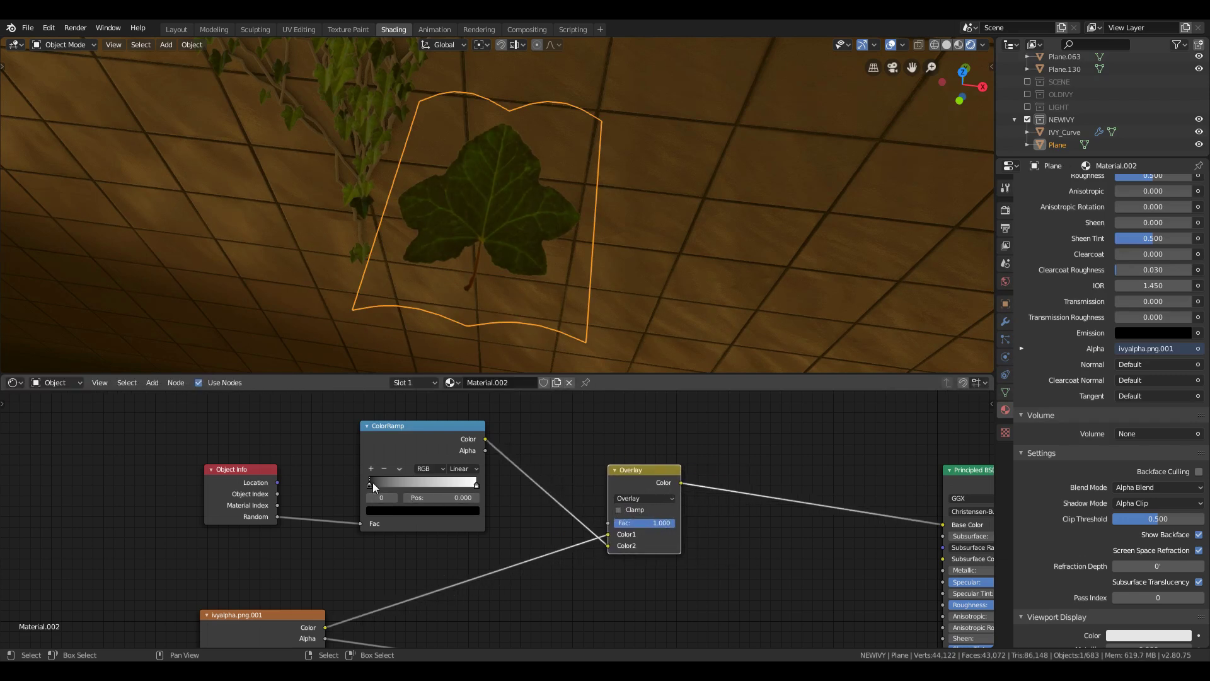
Move the ColorRamp's black stop to position 0.095 and color it dark green
drag(383, 482, 379, 483)
click(432, 510)
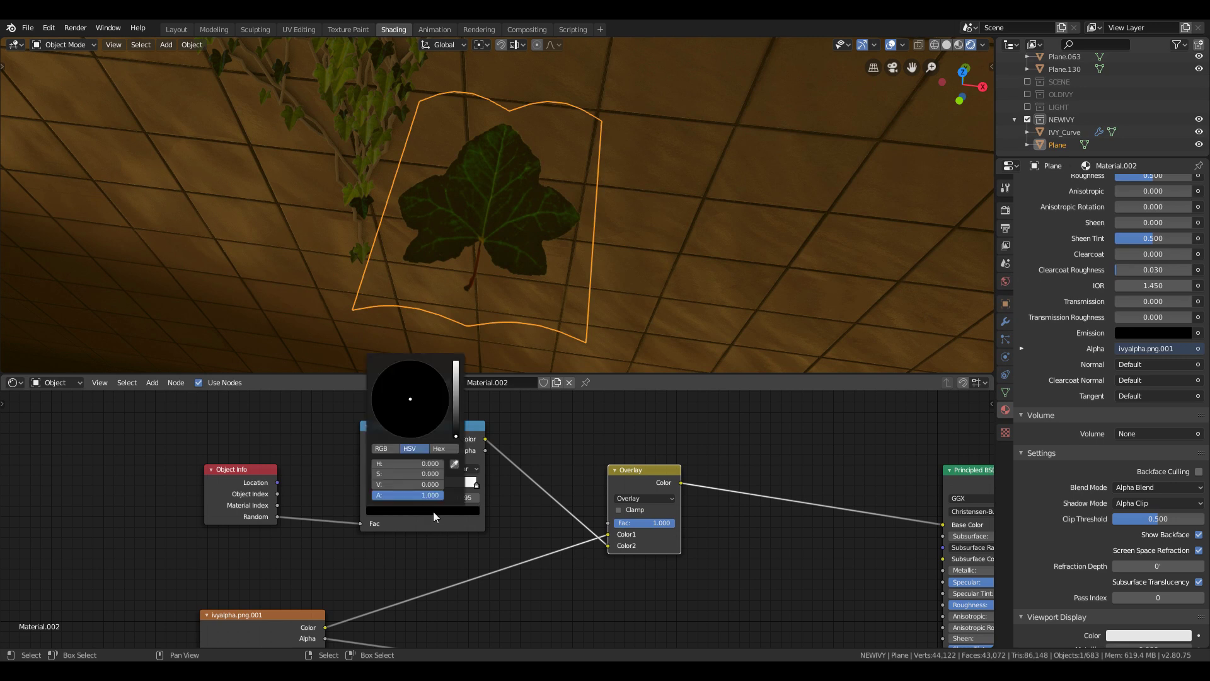
click(456, 424)
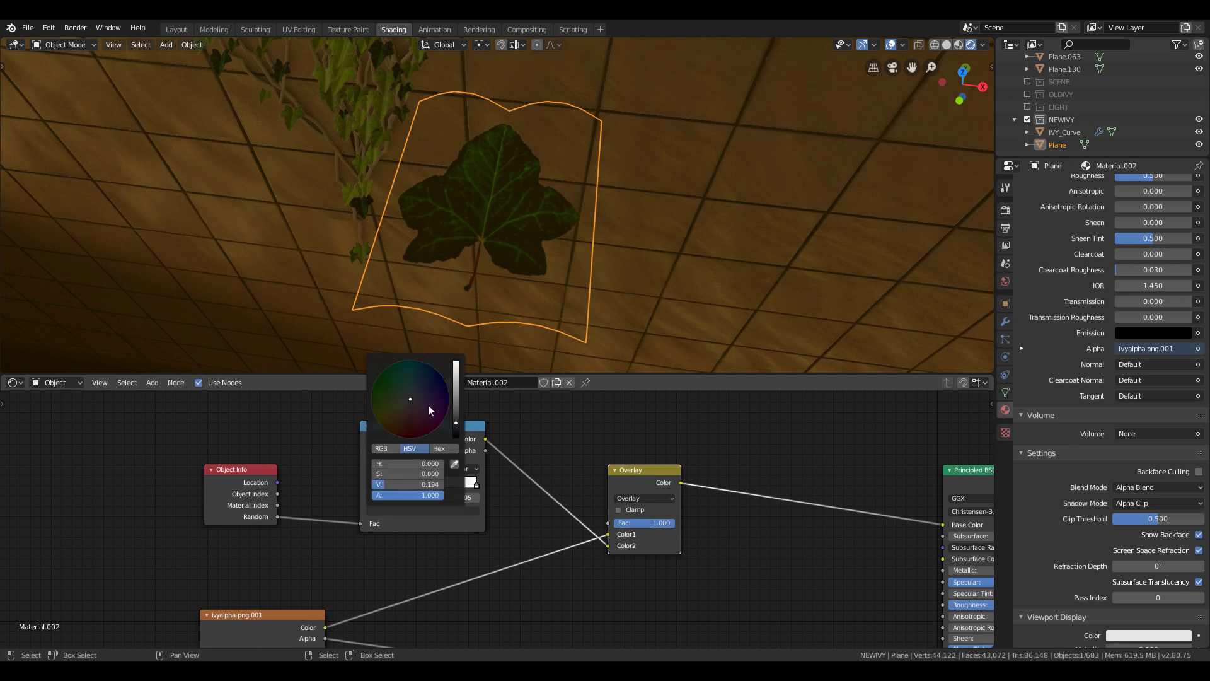
drag(405, 405, 373, 395)
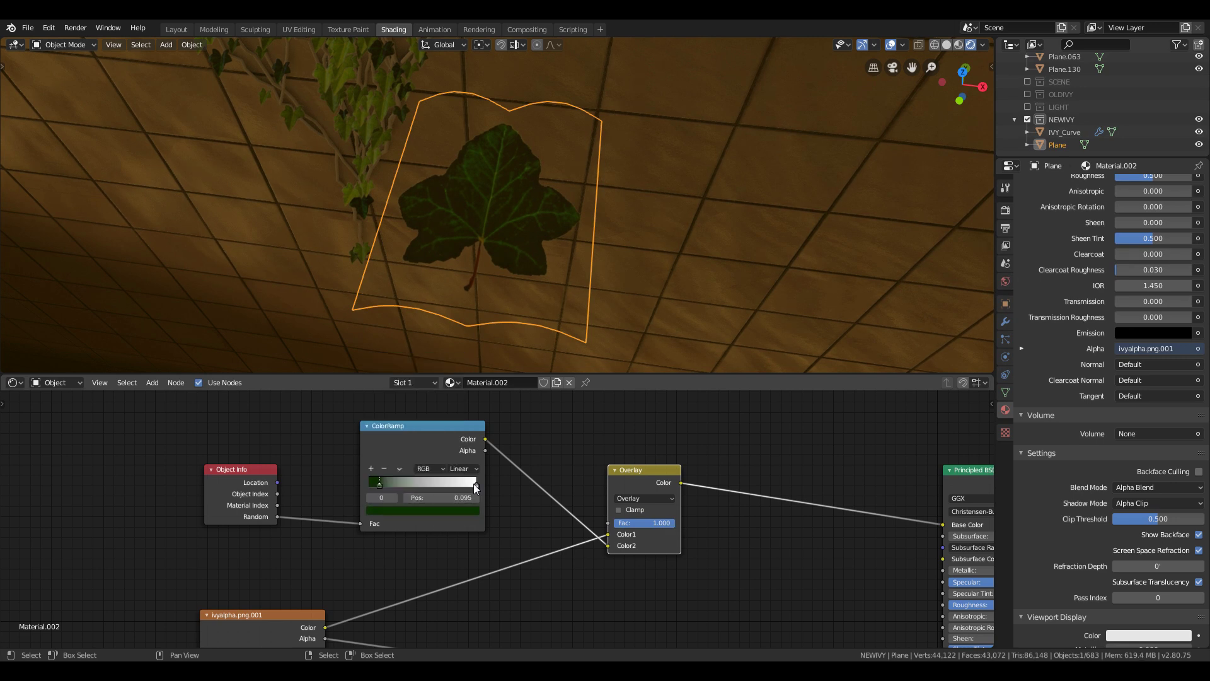
Move the ColorRamp's white stop to position 0.827 and color it yellow-green
drag(474, 483, 467, 484)
click(449, 510)
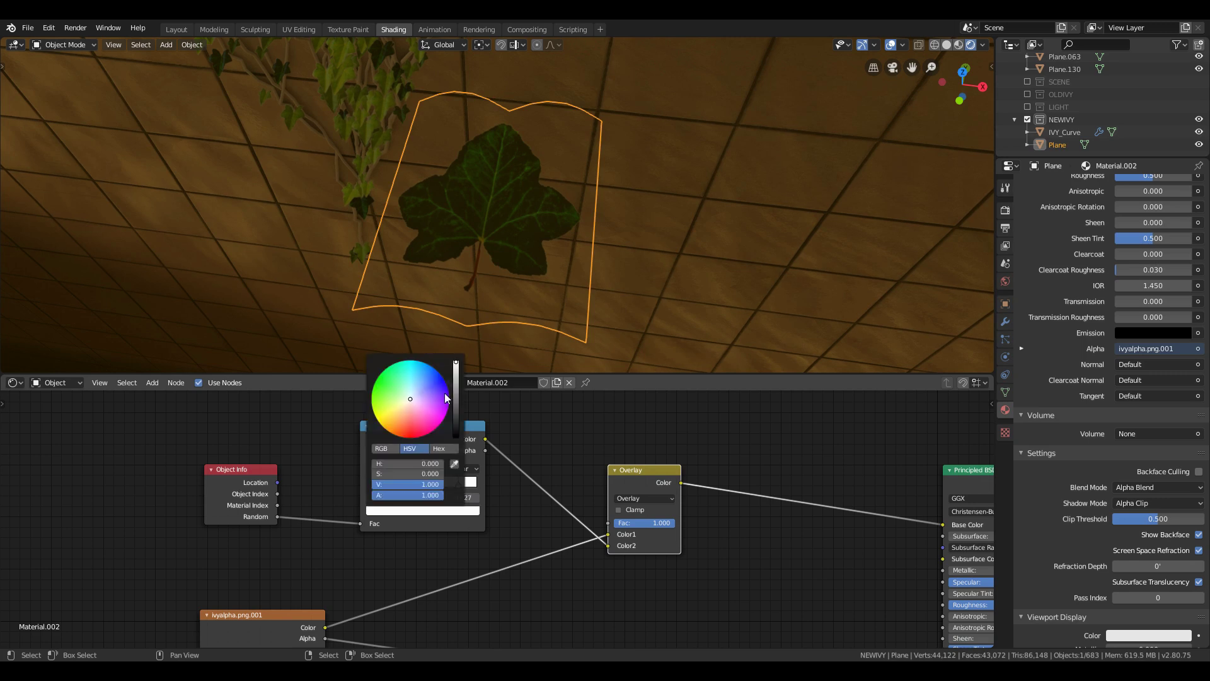
drag(444, 392, 388, 404)
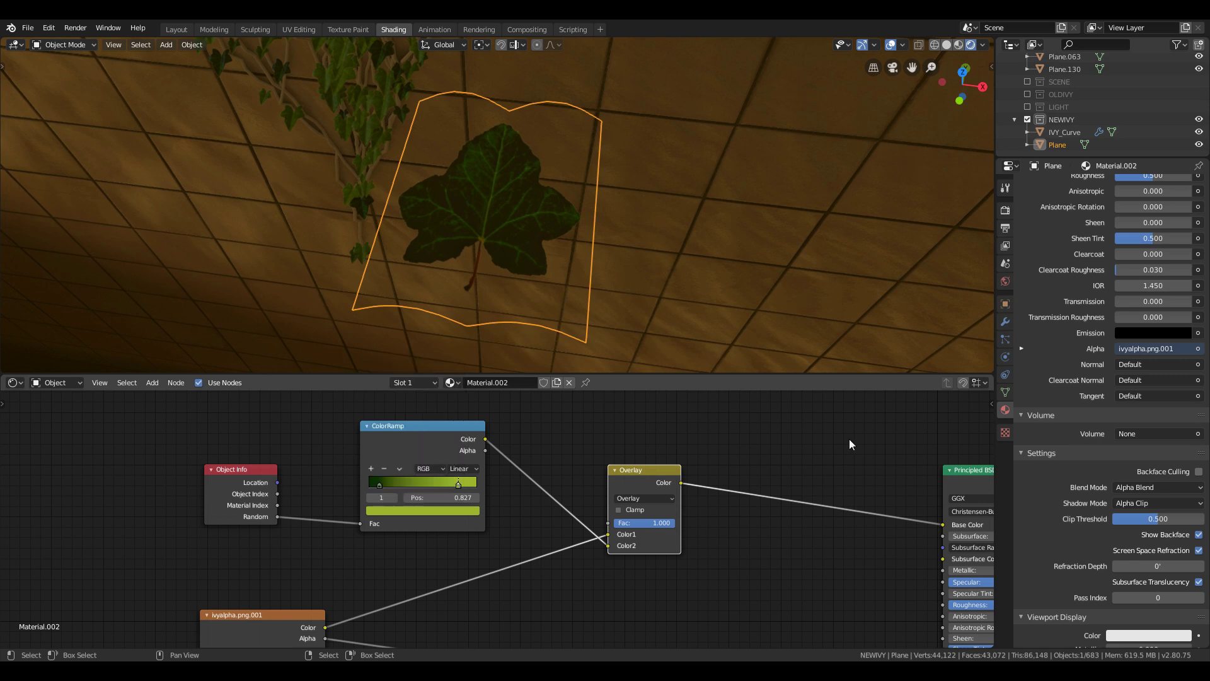
Shift the yellow-green stop toward the middle of the ColorRamp and set the ramp's interpolation to Constant
key(shift+grave)
key(s)
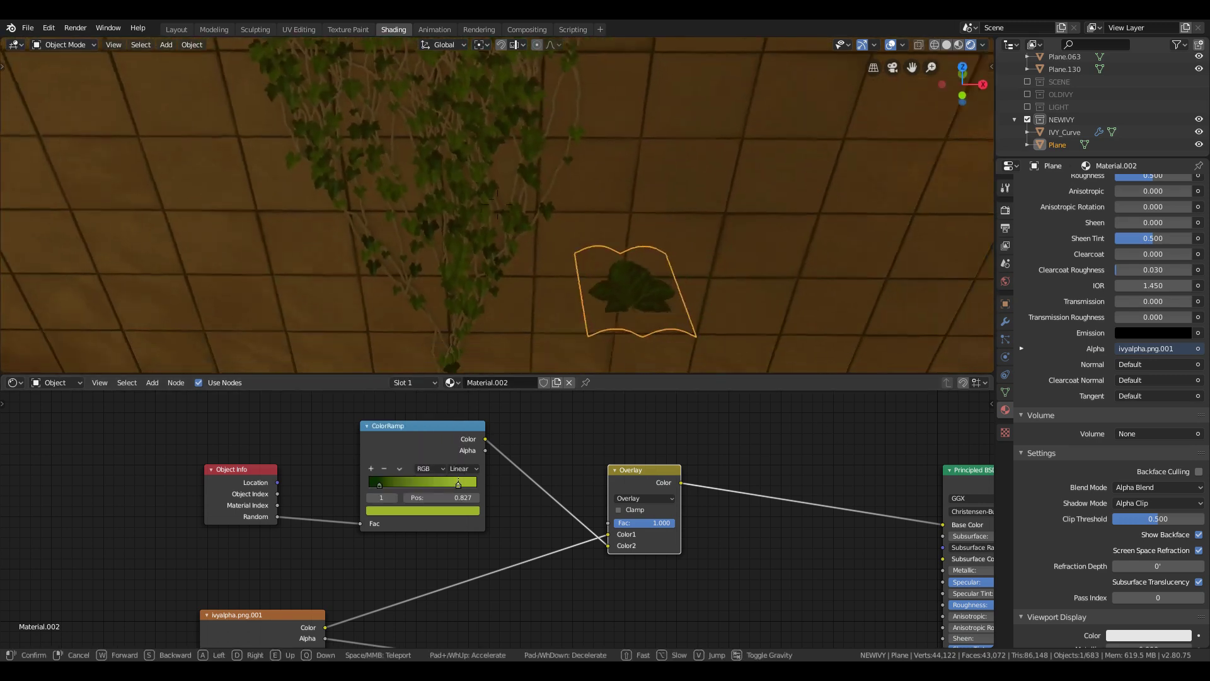
key(w)
click(497, 204)
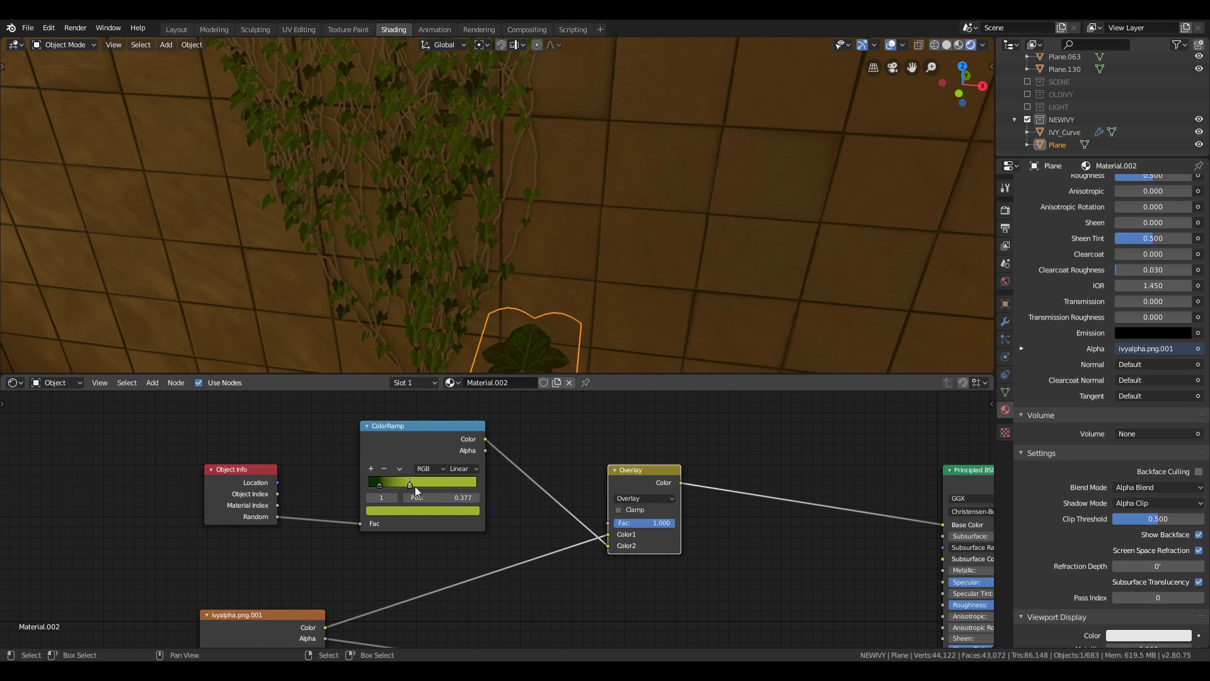
click(415, 485)
click(460, 469)
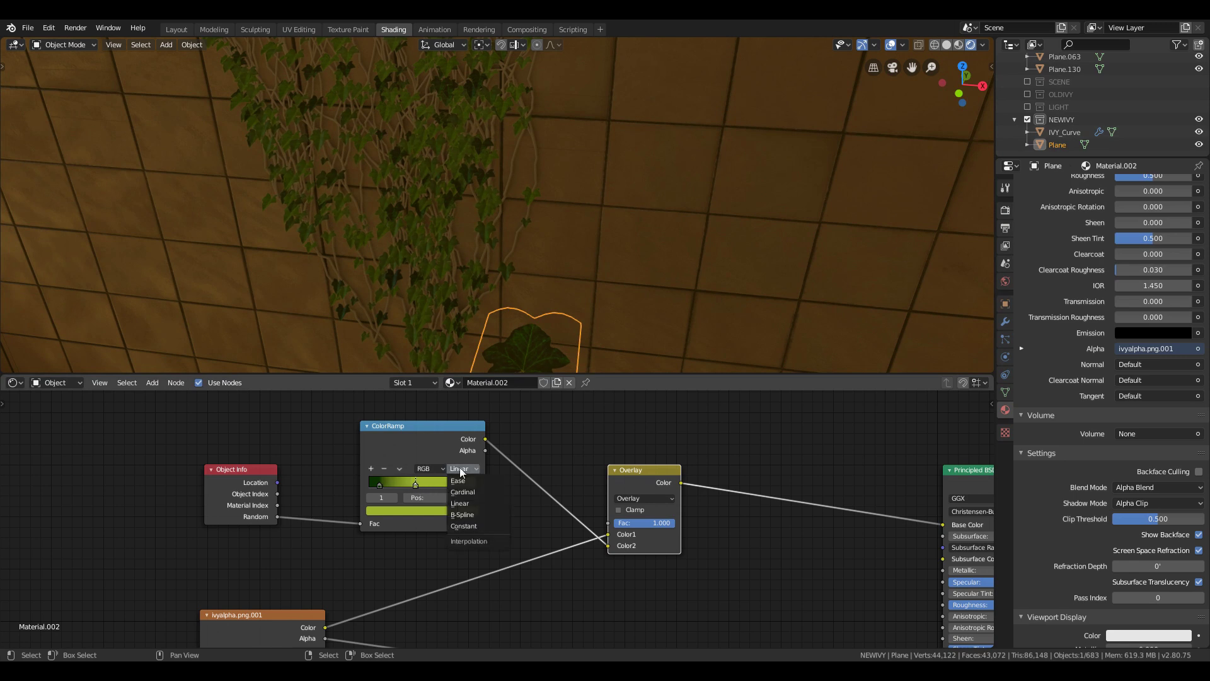
click(463, 527)
Add a third stop to the ColorRamp beyond the yellow-green one and color it bright red
click(406, 510)
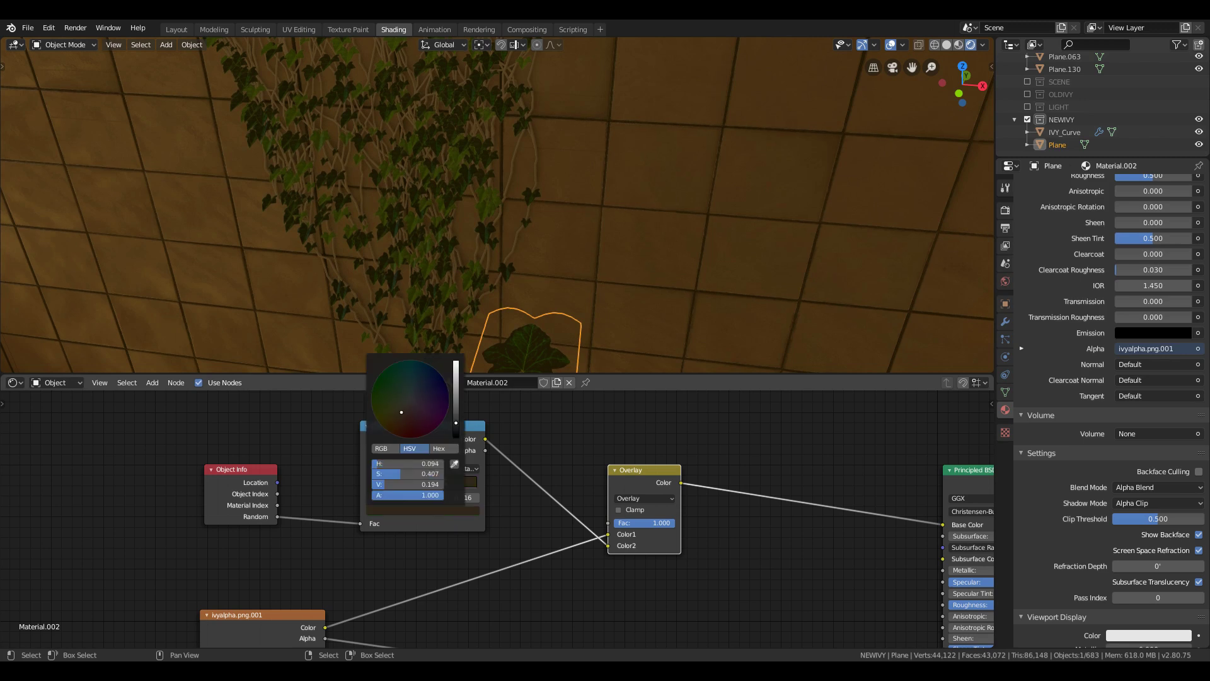
drag(455, 423, 456, 409)
click(447, 489)
drag(446, 484, 433, 485)
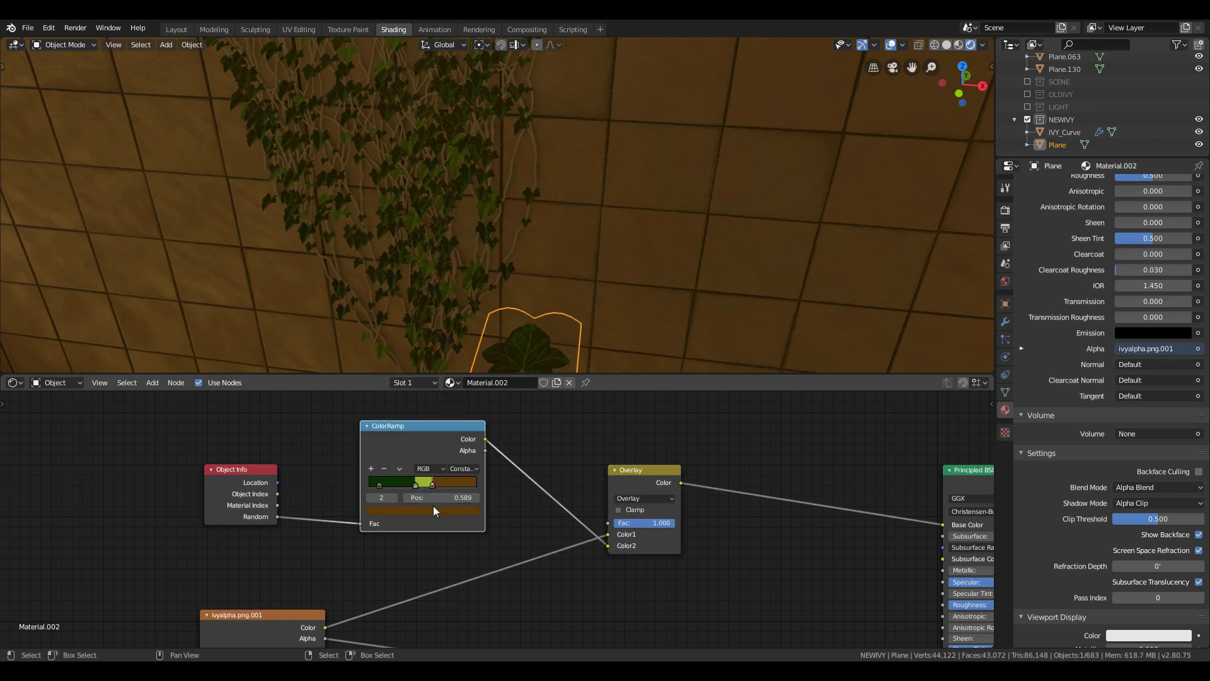
click(434, 510)
click(406, 438)
drag(456, 409, 456, 384)
Swap the Overlay node's inputs so the ColorRamp feeds Color1 and the leaf image Color2, and move the red stop to position 0.870
middle_drag(612, 547, 635, 515)
drag(630, 501, 630, 514)
middle_drag(631, 516, 633, 538)
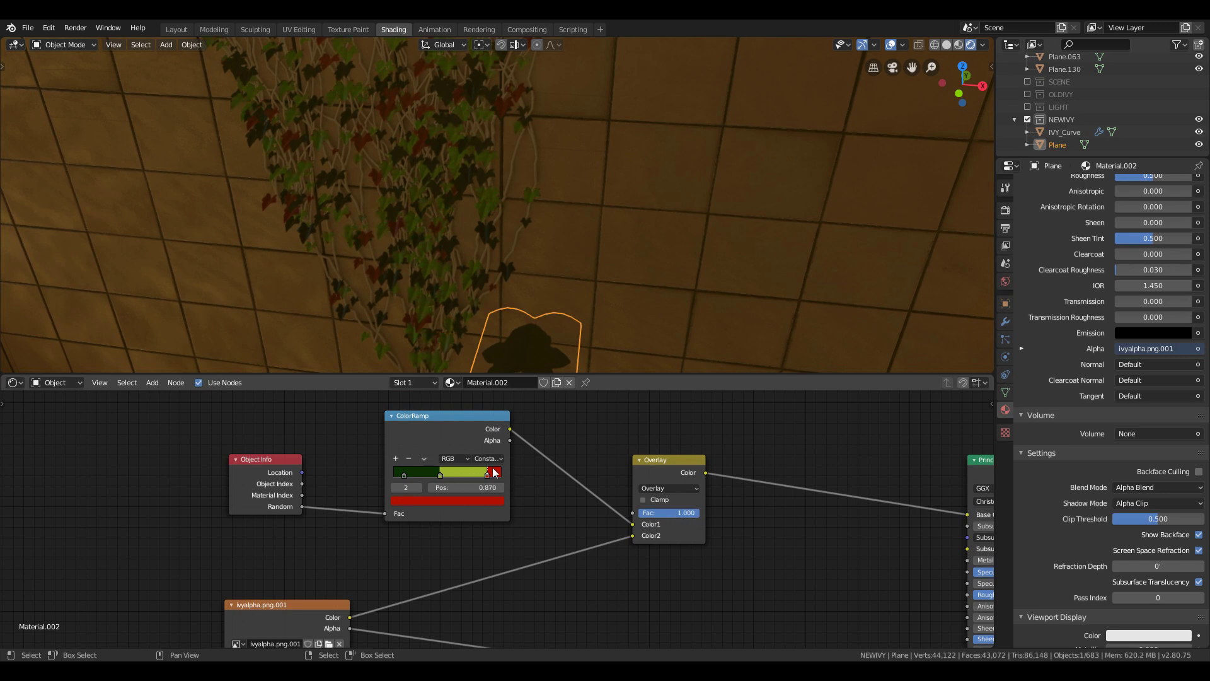
Add a yellow stop at position 0.349 between the ColorRamp's dark green and yellow-green stops
click(441, 474)
click(468, 500)
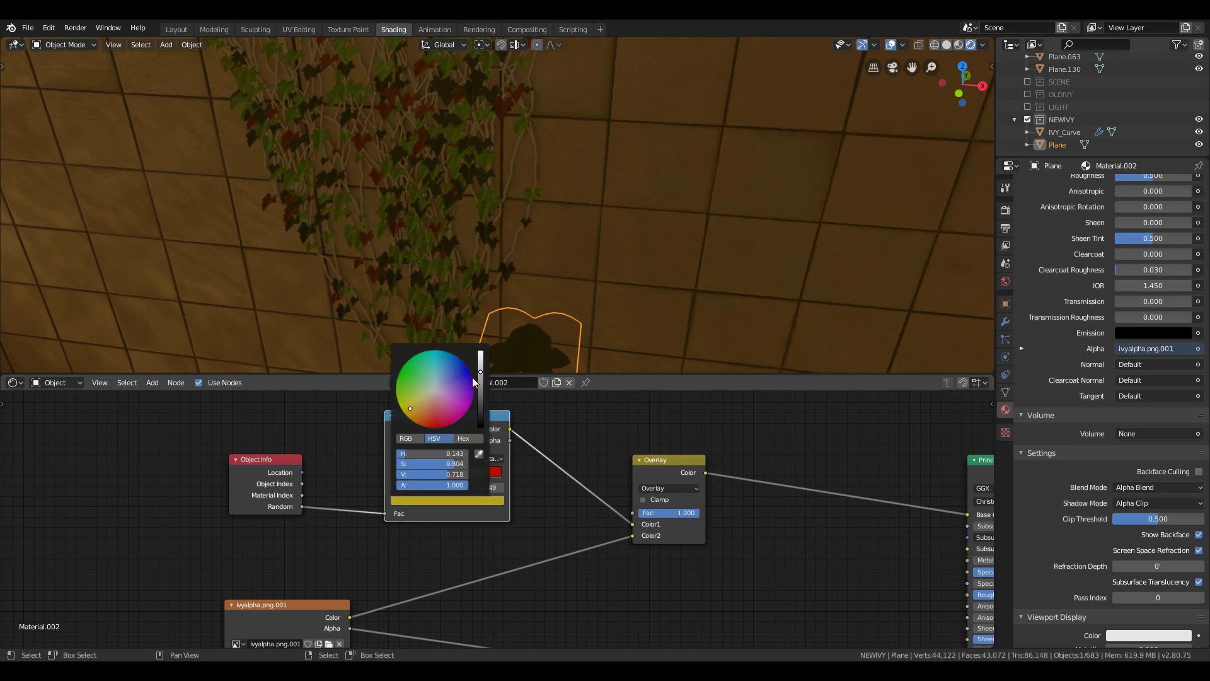
key(shift+grave)
click(638, 216)
Enable the LIGHT collection to check the ivy's leaf colors under the scene lights
click(1027, 107)
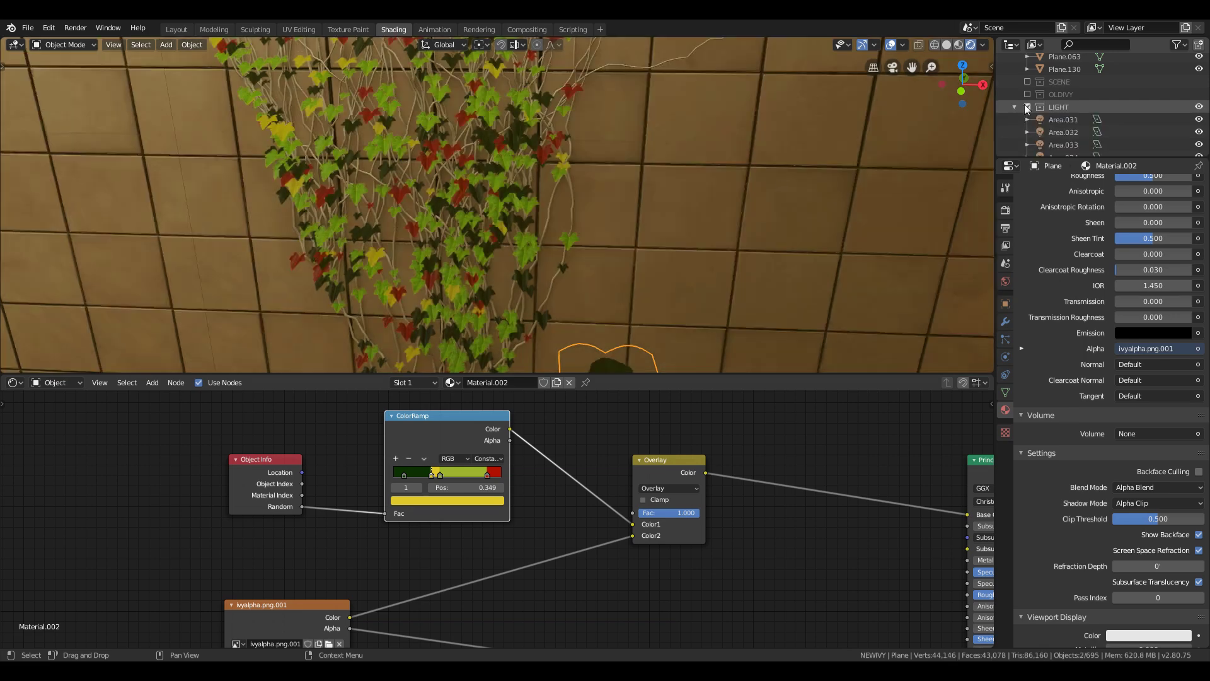
key(shift+grave)
key(s)
key(w)
click(712, 296)
Duplicate the Overlay node and insert the copy between the original and the Principled BSDF's Base Color
click(656, 465)
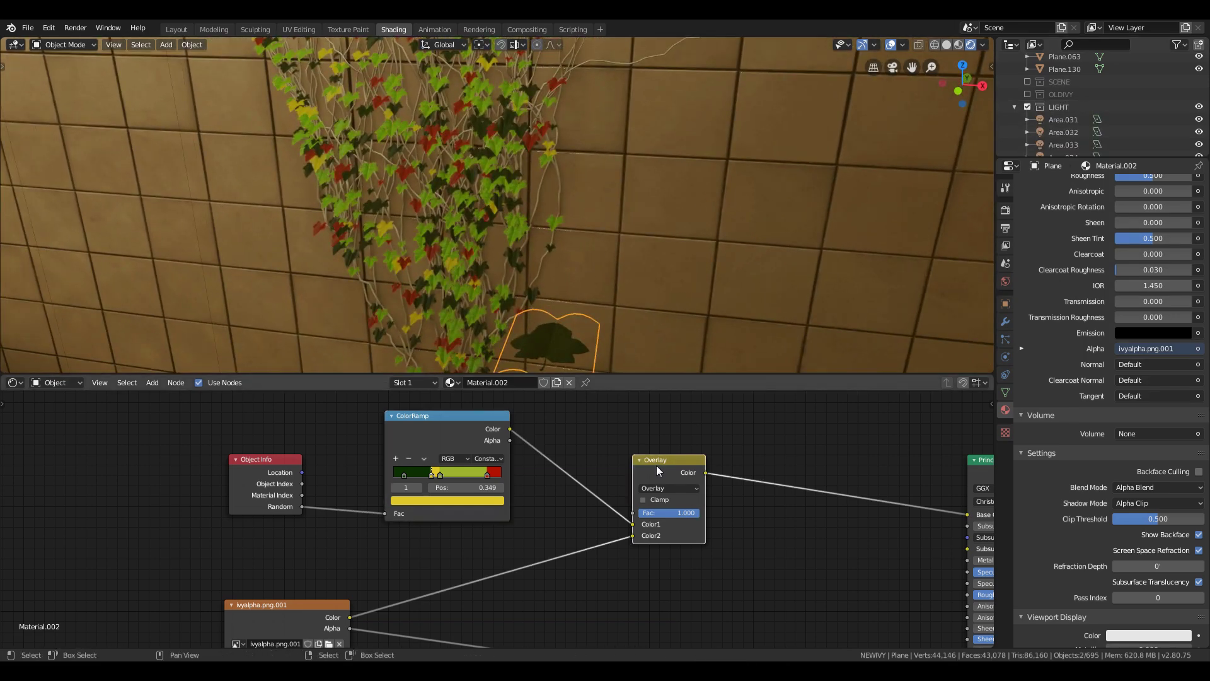
key(shift+s)
key(shift+d)
click(821, 493)
drag(666, 463, 609, 439)
Add an Ambient Occlusion node and connect its AO output to the second Overlay node's Color2
key(shift+a)
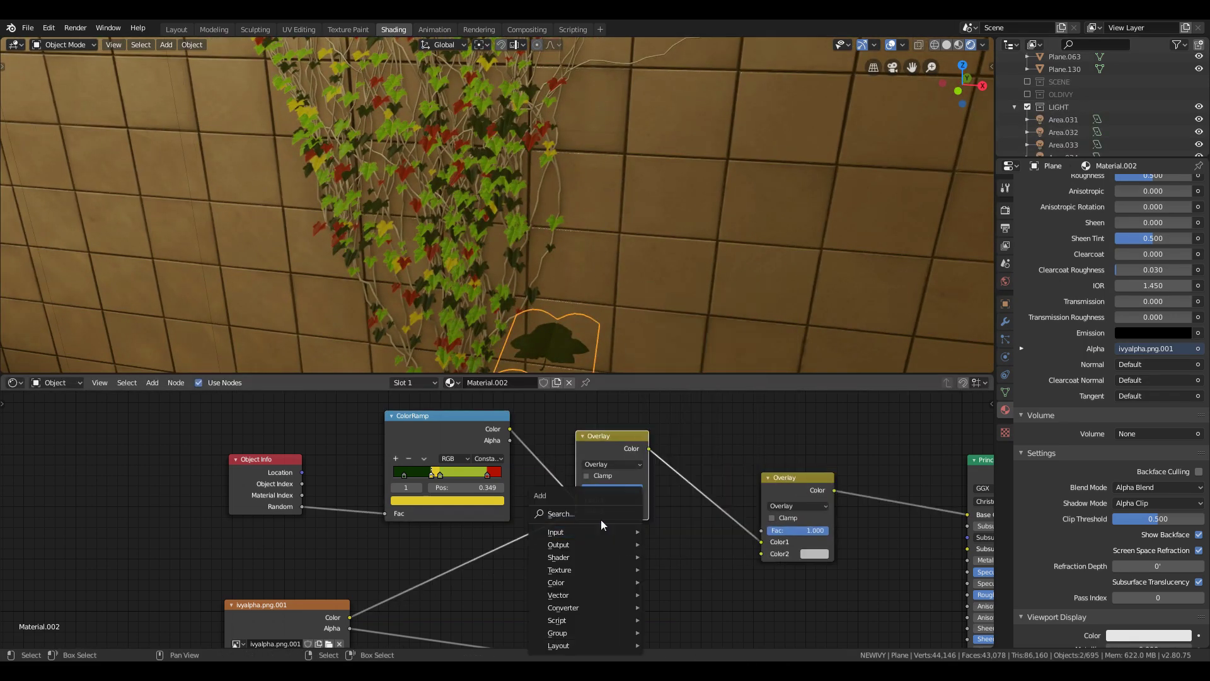
click(600, 516)
text(am)
click(638, 530)
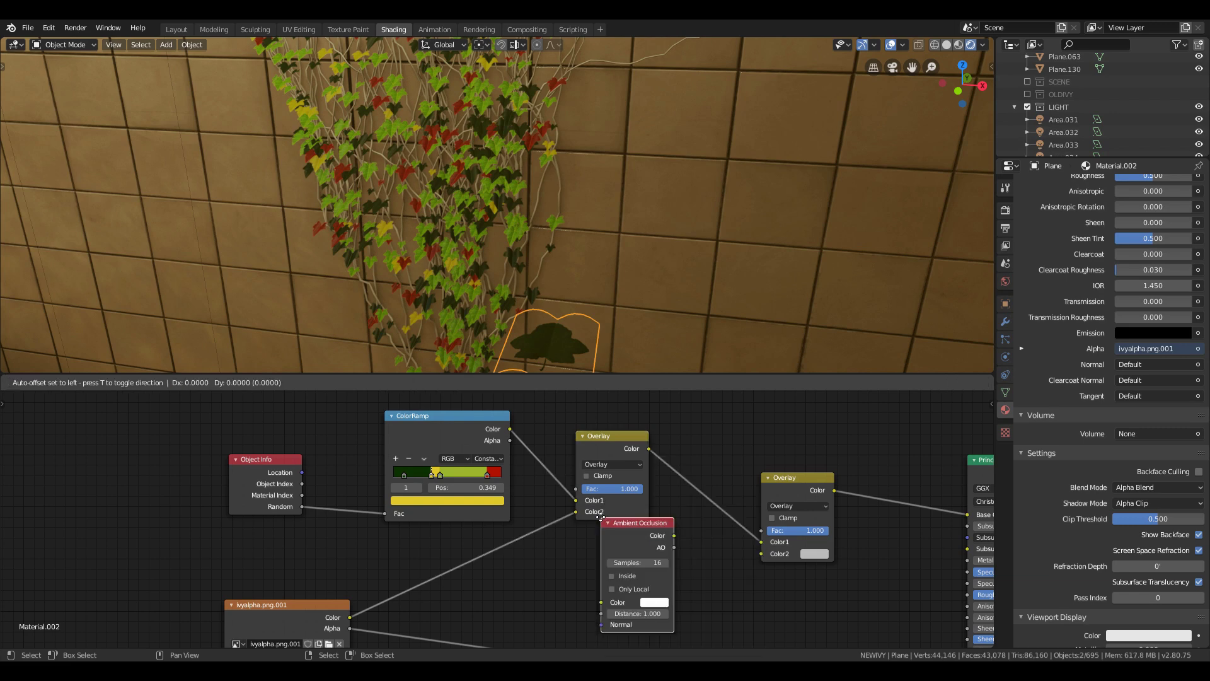
click(656, 550)
drag(672, 564, 762, 555)
Darken the Ambient Occlusion node's Color to a mid gray with a value of 0.494
middle_drag(755, 576, 732, 501)
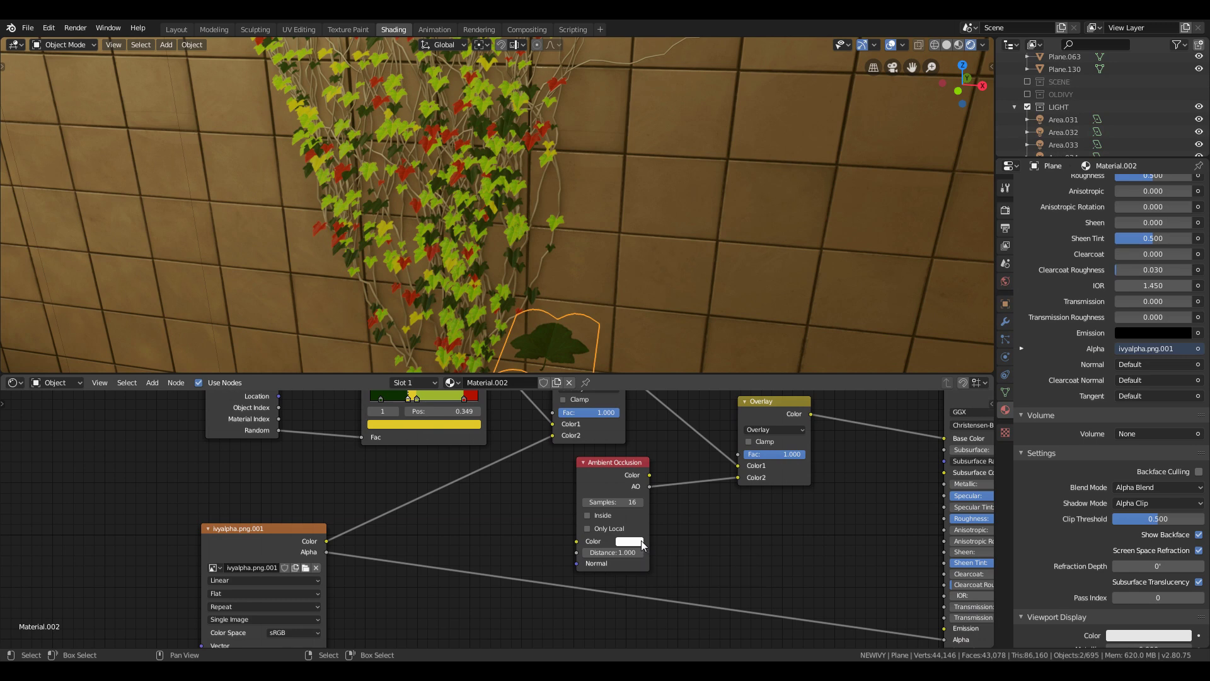
click(634, 542)
mouse_move(708, 423)
mouse_down()
mouse_move(708, 472)
mouse_move(708, 390)
mouse_move(706, 453)
mouse_move(706, 408)
mouse_move(706, 430)
mouse_up()
click(629, 541)
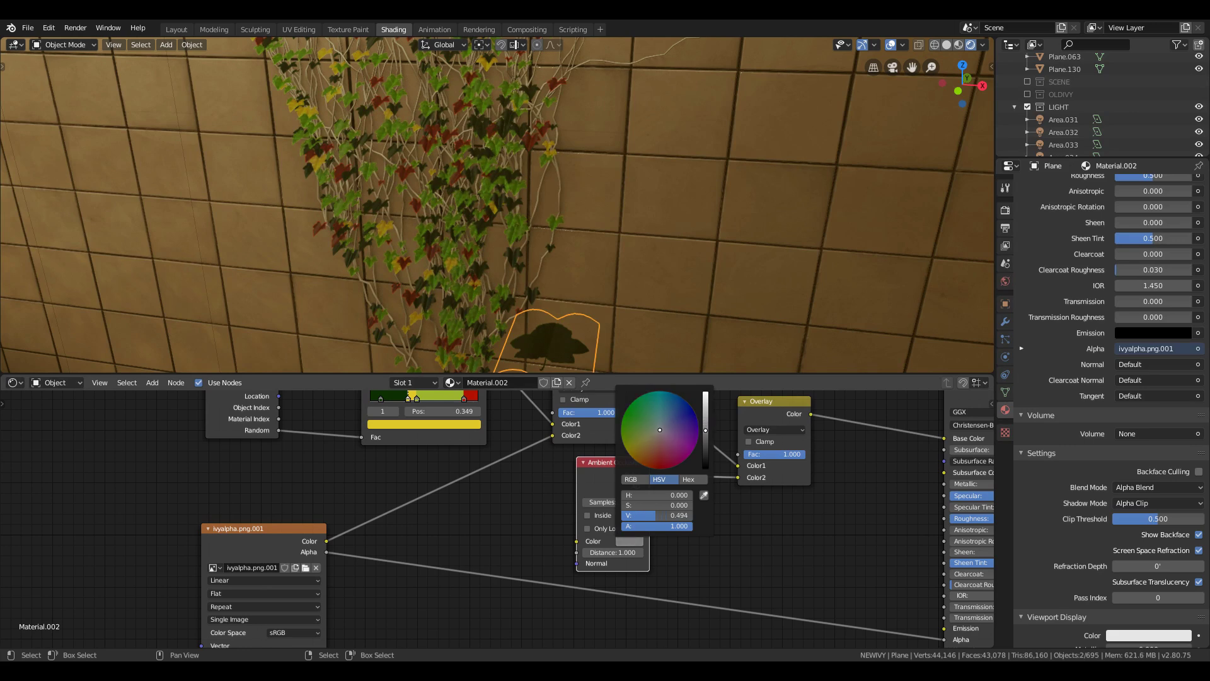
Add a Bump node, feeding ivyalpha.png.001's Color into its Height and its Normal into the Principled BSDF's Normal
middle_drag(473, 571, 431, 481)
key(shift+a)
click(499, 511)
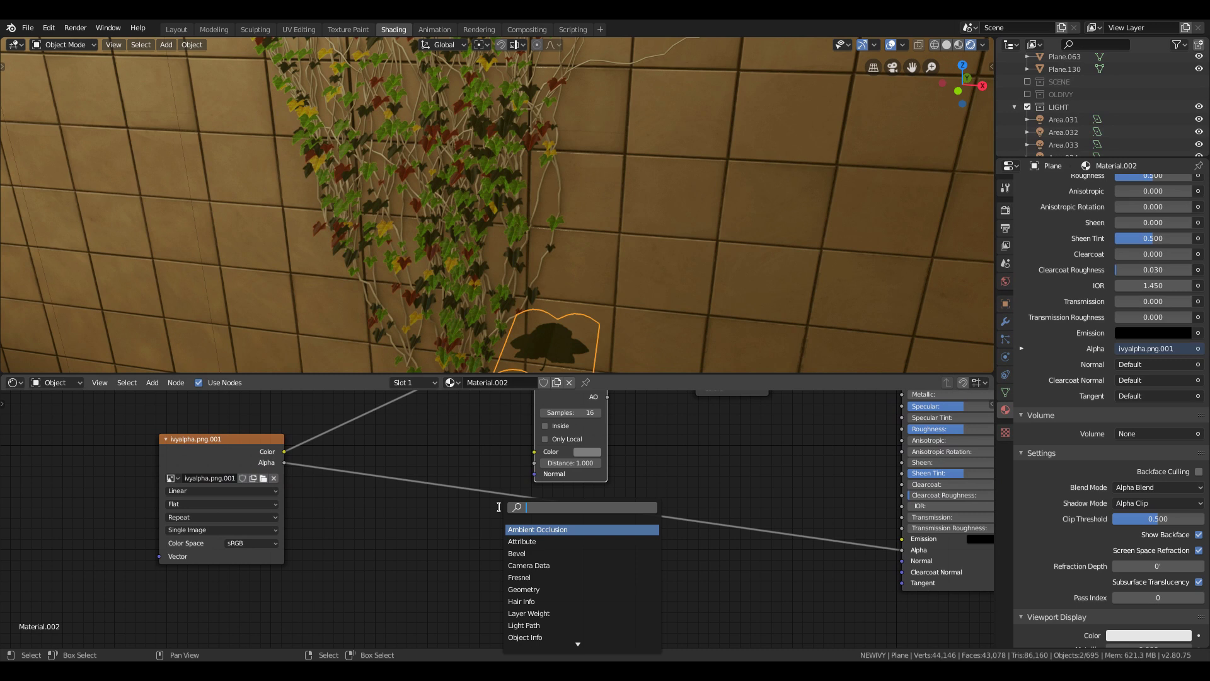
text(bump)
key(Return)
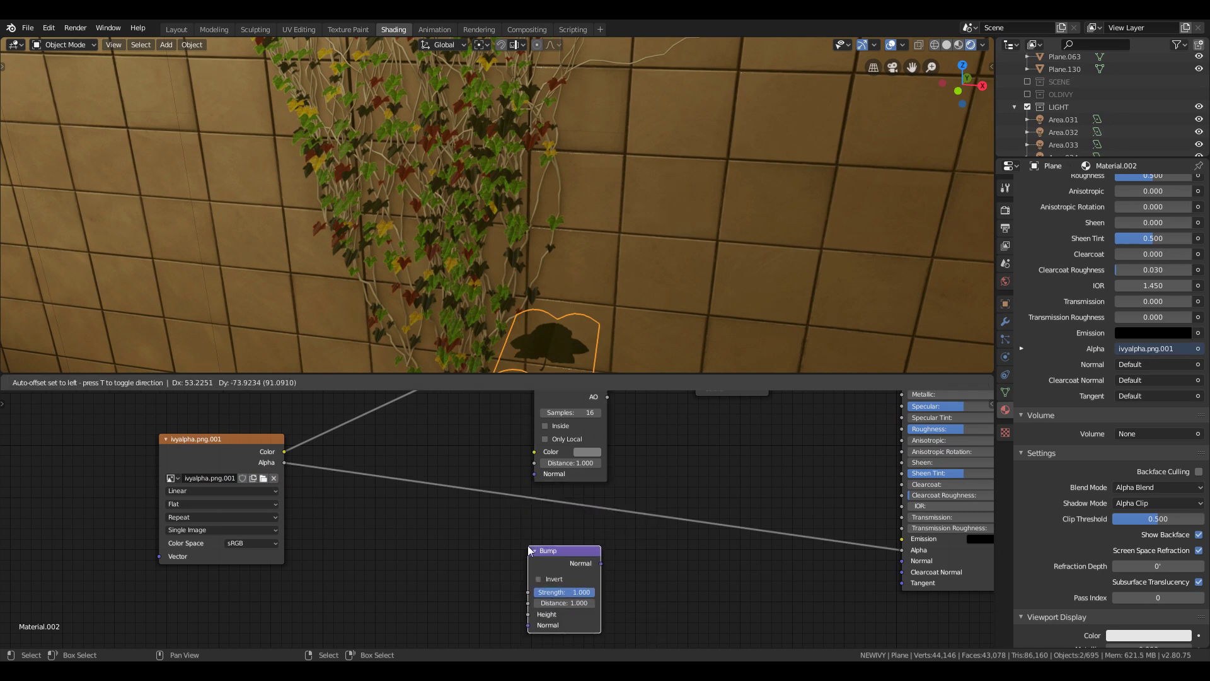
click(527, 545)
drag(284, 452, 528, 615)
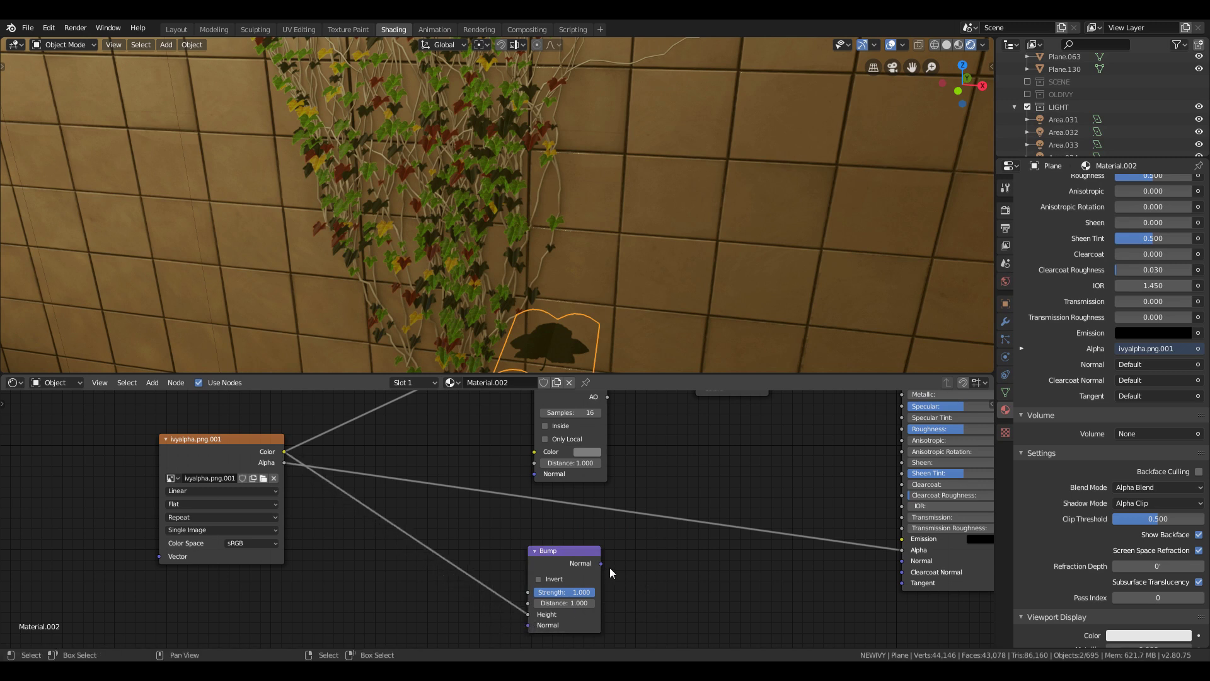
drag(600, 564, 902, 561)
Set the Bump node's Distance to 0.01 and connect the second Overlay's Color to the Principled BSDF's Subsurface Color
click(564, 602)
text(0.01)
key(Return)
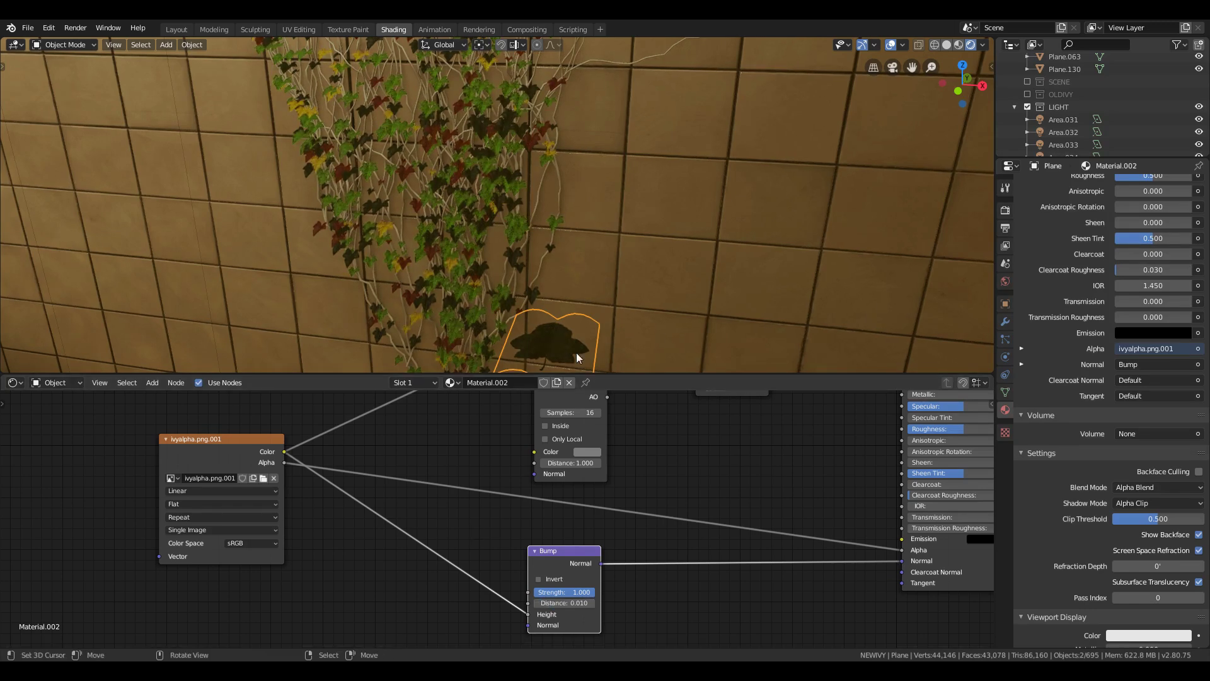
middle_drag(744, 479, 675, 574)
drag(699, 419, 836, 478)
Lower the Bump node's Distance to soften the surface relief on the ivy leaves
scroll(622, 319, up, 8)
middle_drag(583, 599, 609, 448)
click(538, 546)
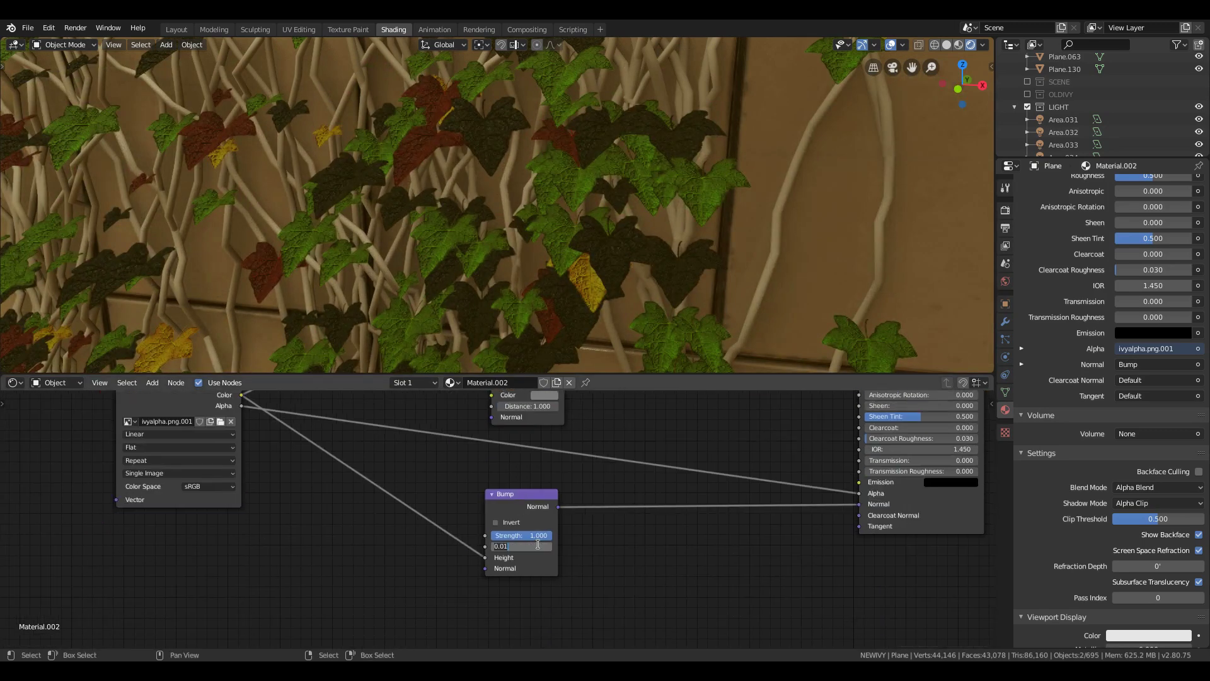
key(Return)
text(1)
key(Return)
Shift the ColorRamp's yellow and red stops toward the green end and brighten the first stop's dark green
middle_drag(617, 508, 638, 642)
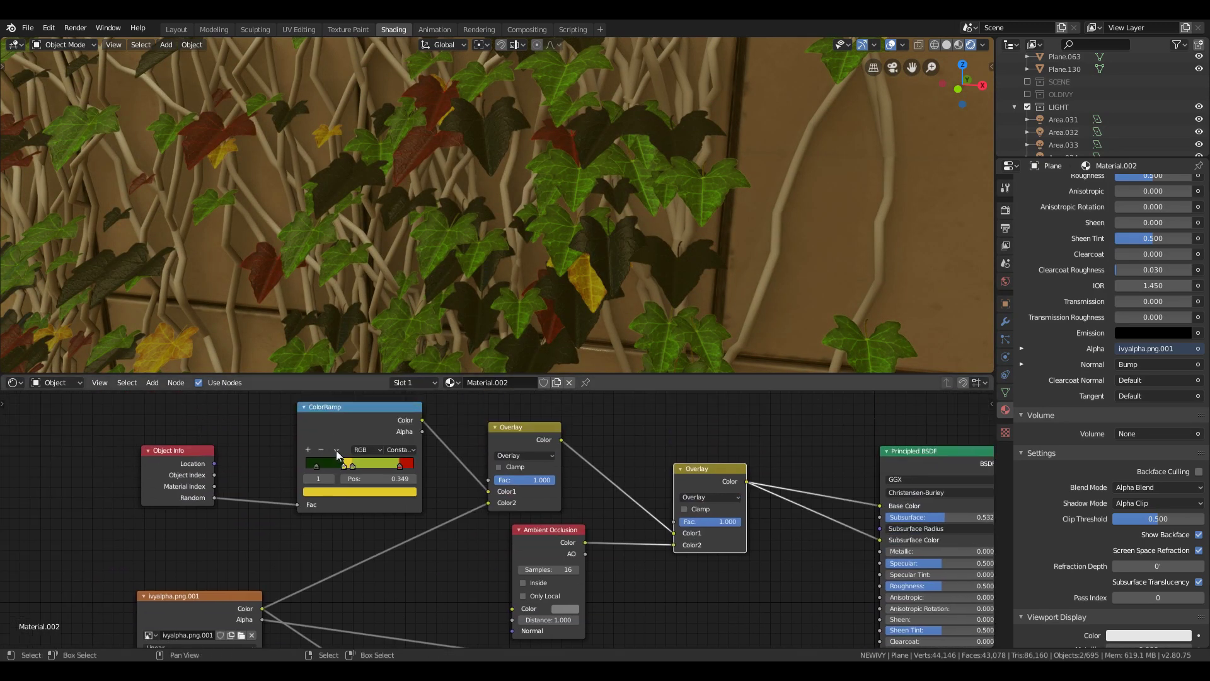
click(336, 450)
click(360, 473)
scroll(512, 291, down, 8)
key(shift+grave)
key(e)
click(497, 205)
drag(361, 470, 350, 471)
drag(350, 467, 329, 467)
click(295, 466)
click(348, 491)
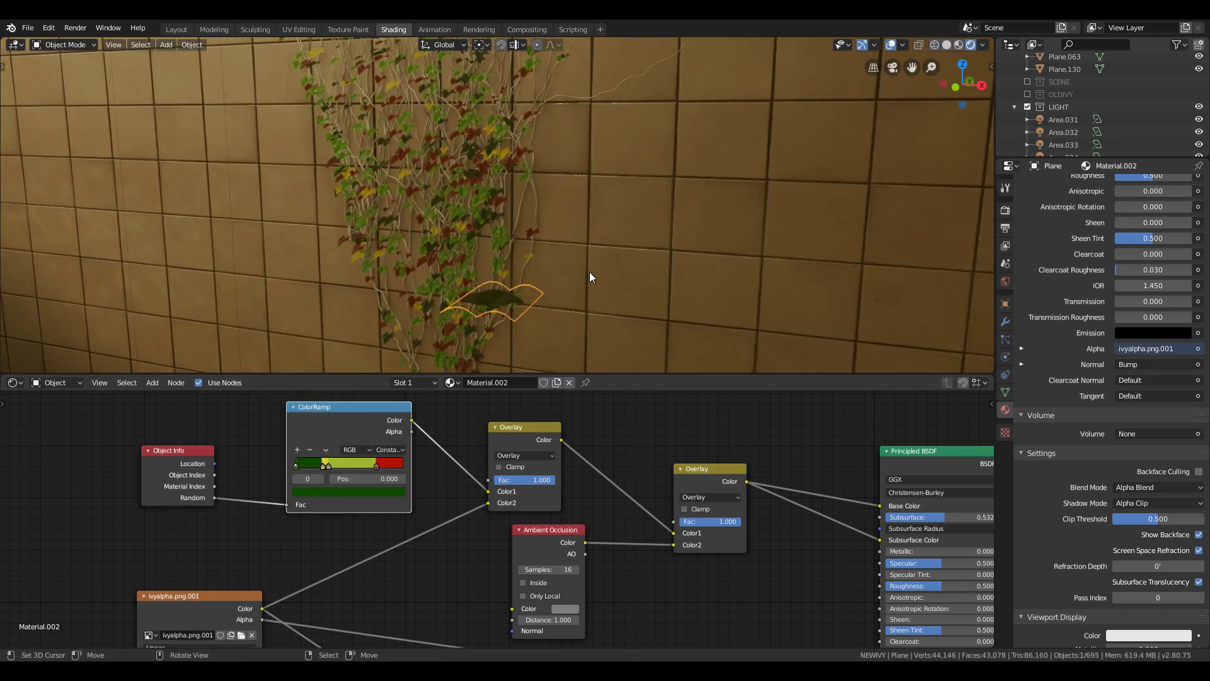
Move the source leaf plane along the Y axis behind the wall and clear the selection
key(g)
key(y)
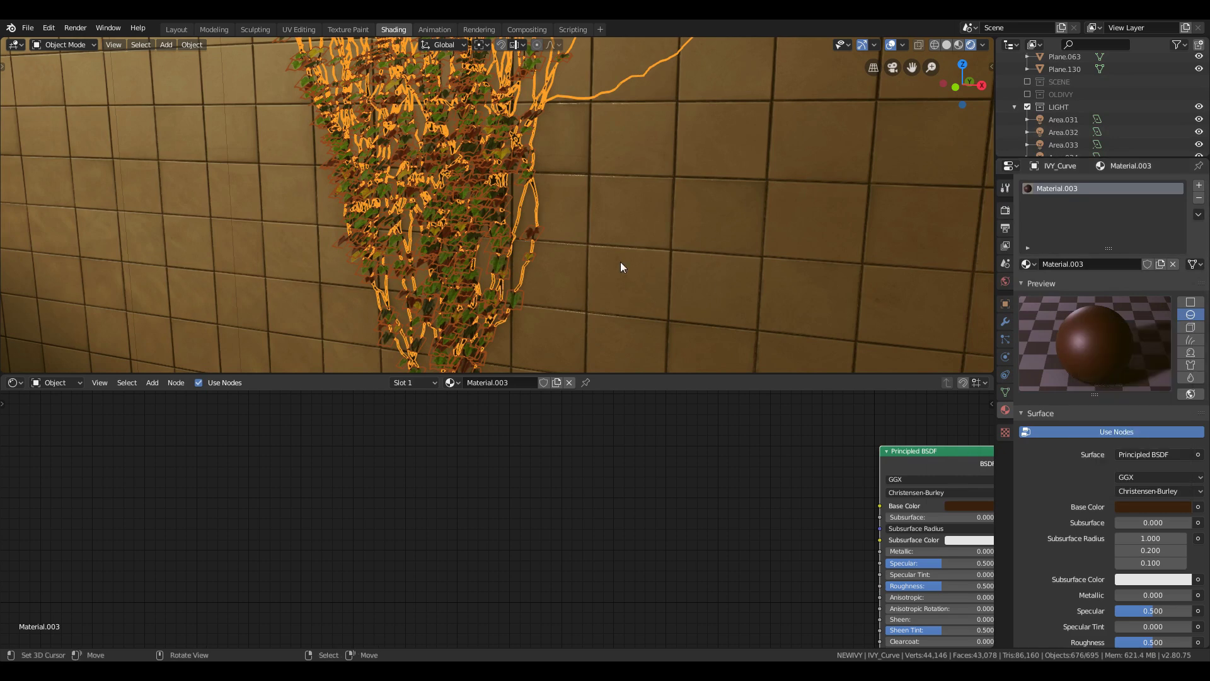
key(alt+a)
key(shift+grave)
key(s)
click(497, 205)
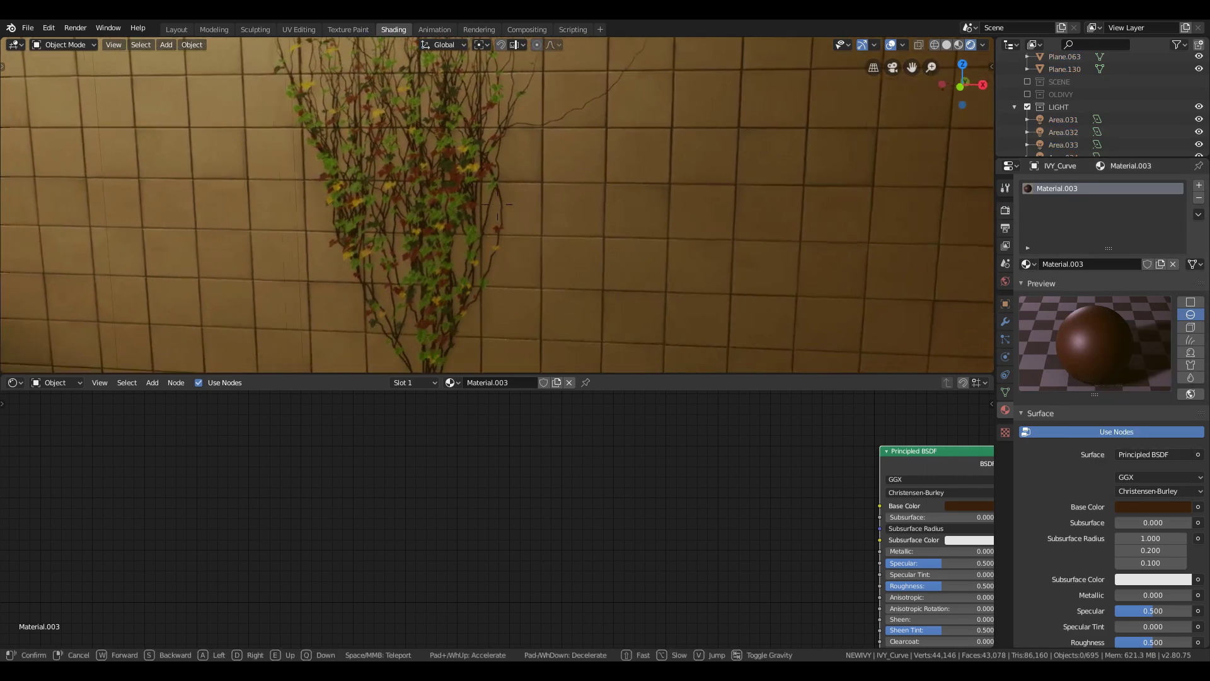
Set the Scale of the ivy's leaf particles to 0.650 in the particle render settings
key(a)
click(1005, 339)
scroll(1079, 397, down, 10)
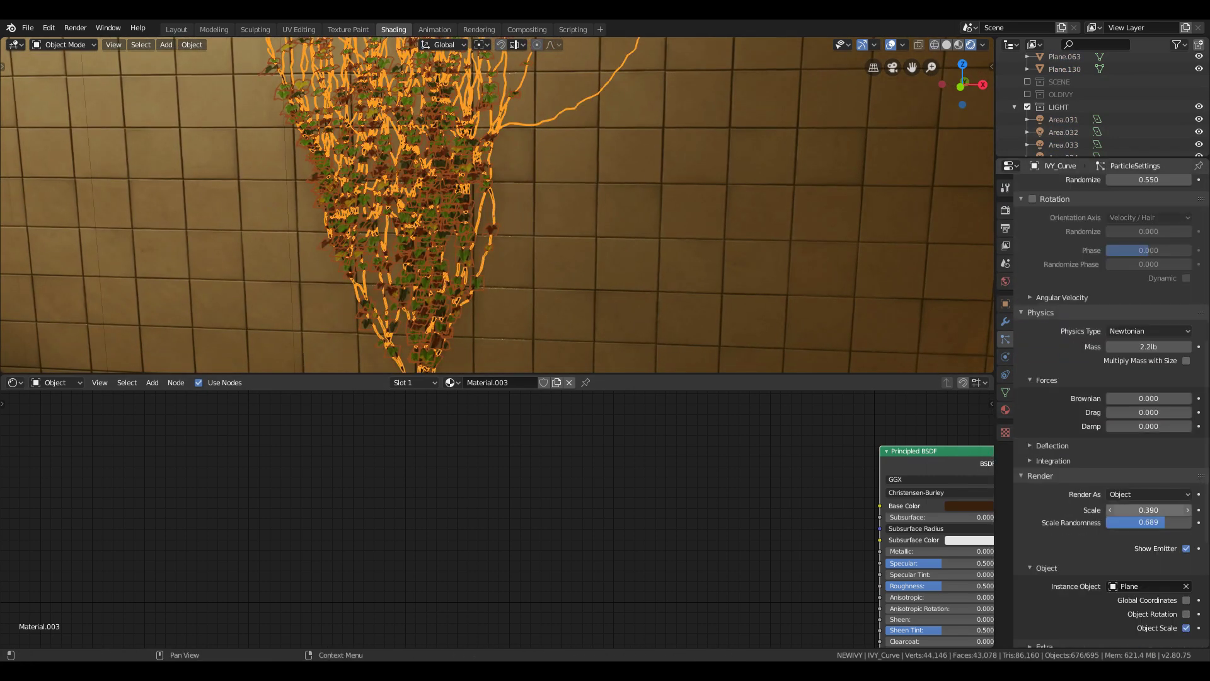
drag(1148, 510, 1141, 510)
scroll(756, 208, up, 3)
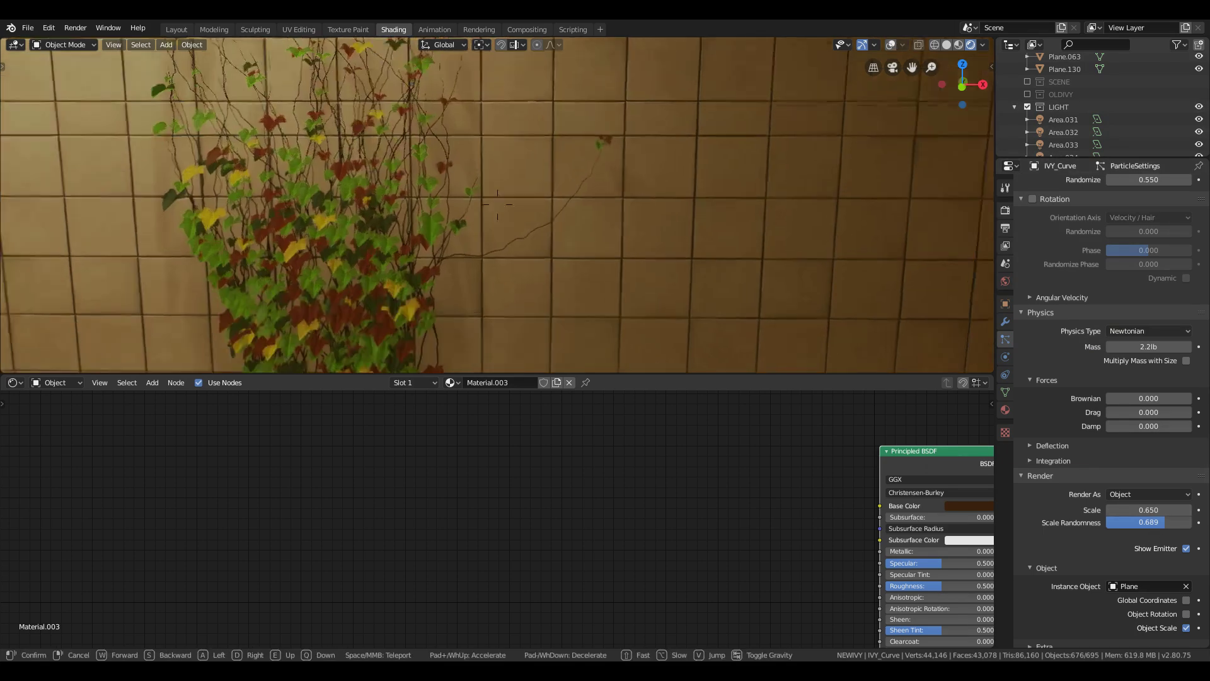
middle_drag(756, 208, 794, 227)
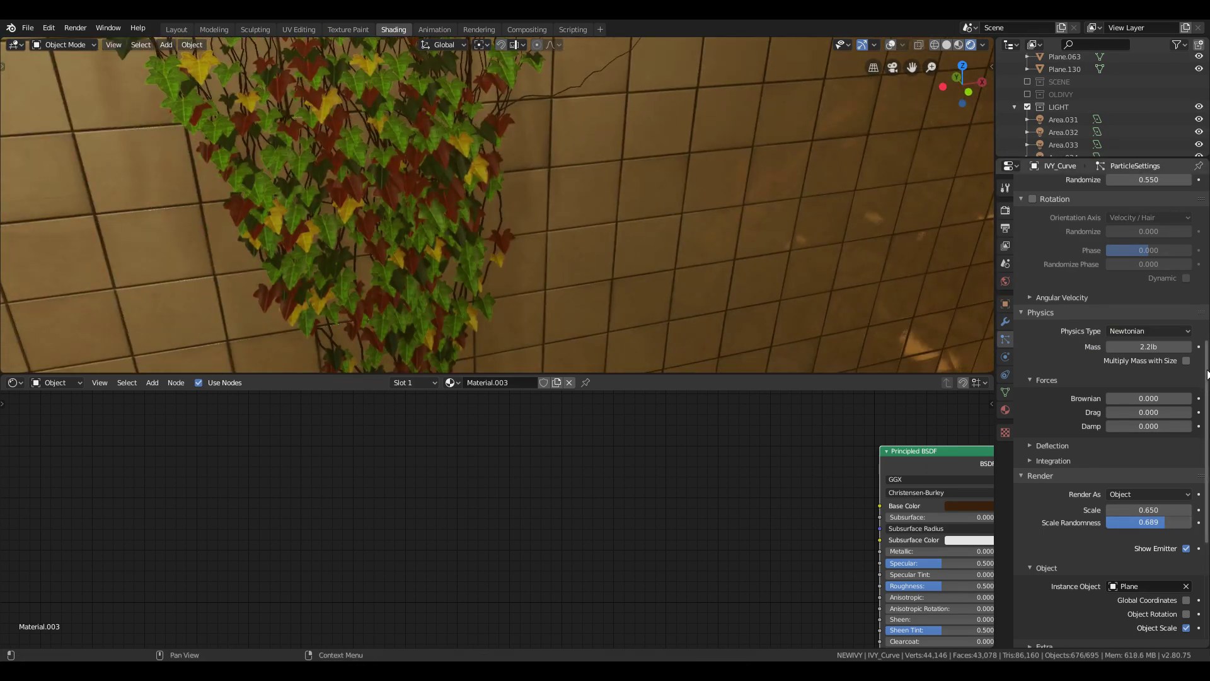
drag(1207, 374, 1207, 324)
In wireframe display, select the source leaf plane and move it about 2.868 feet along negative Y
key(shift+z)
click(535, 237)
key(g)
key(y)
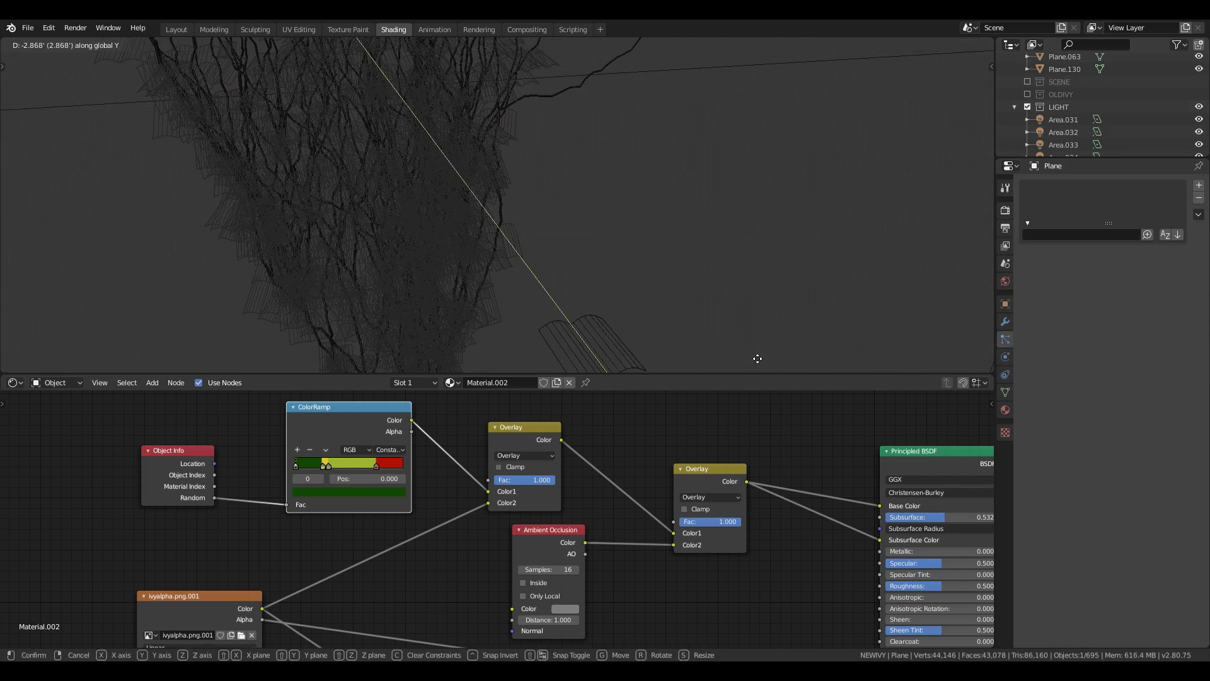
click(758, 358)
In Look Dev shading, move the leaf plane's whole mesh in Edit Mode so the stem's base meets the object's origin
key(z)
click(734, 300)
key(Tab)
shift+middle_drag(744, 303, 744, 193)
scroll(744, 192, up, 5)
mouse_move(819, 252)
middle_down()
mouse_move(750, 151)
mouse_move(759, 164)
middle_up()
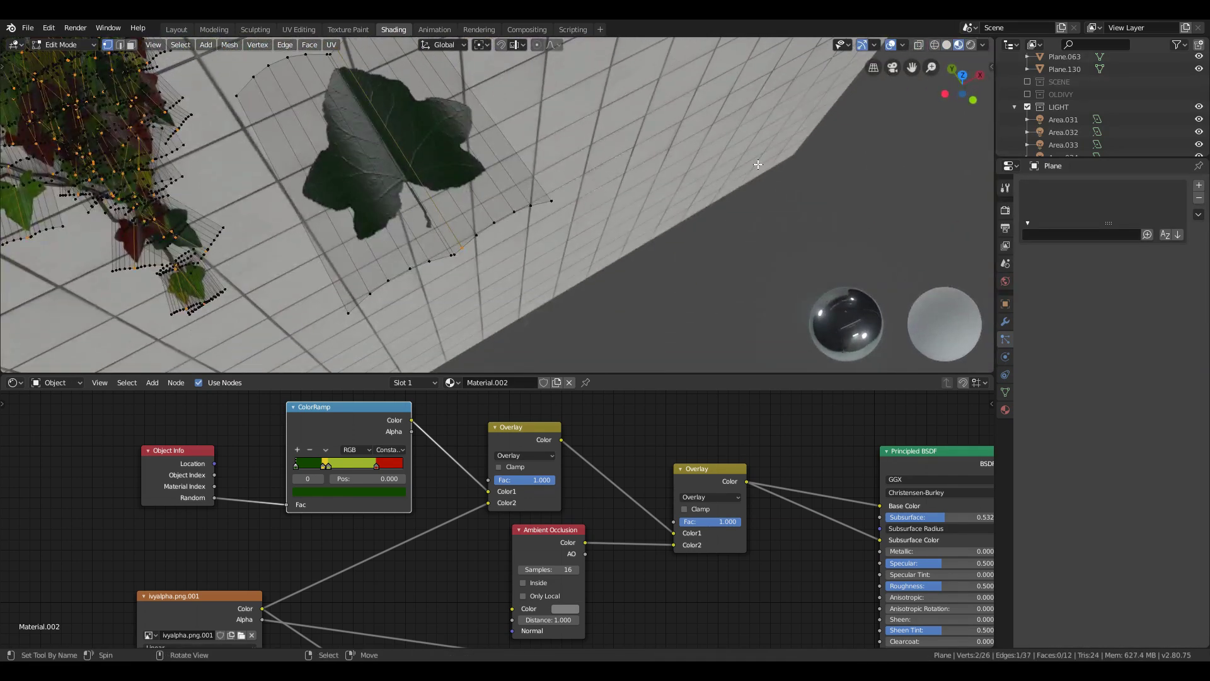
click(900, 45)
key(Tab)
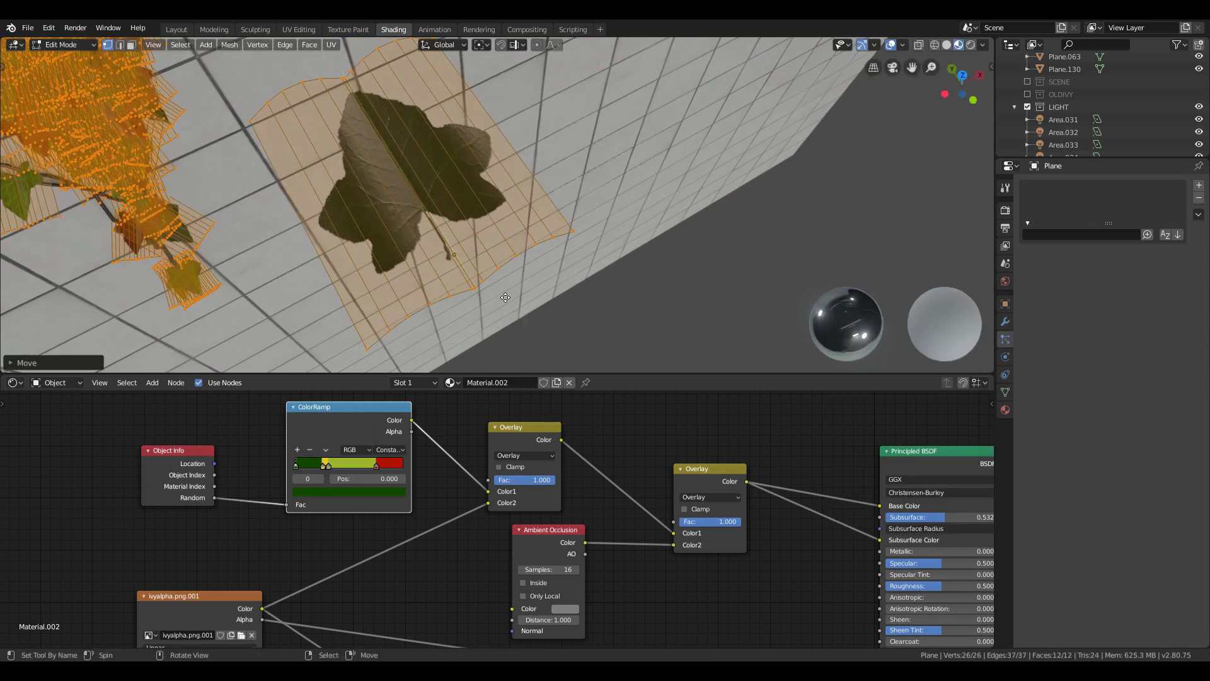
Return to Rendered shading and adjust the thickness of the IVY_Curve stems in Edit Mode with Shrink/Fatten
key(shift+grave)
key(s)
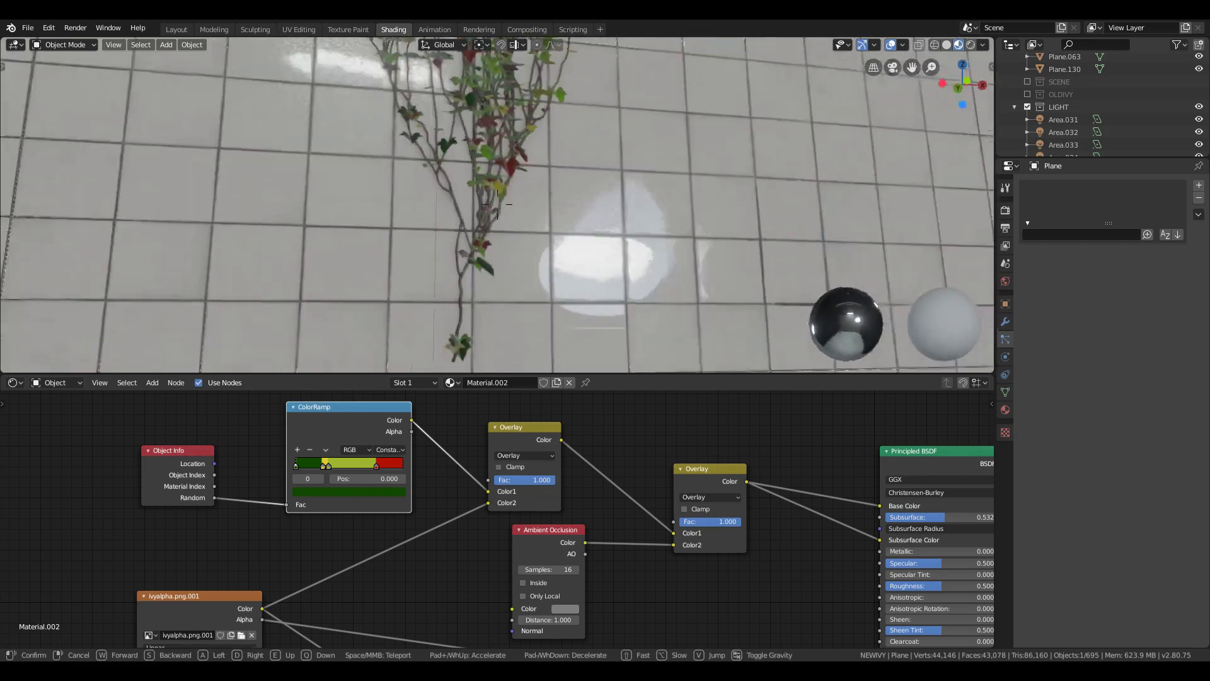
click(497, 205)
click(970, 45)
click(560, 140)
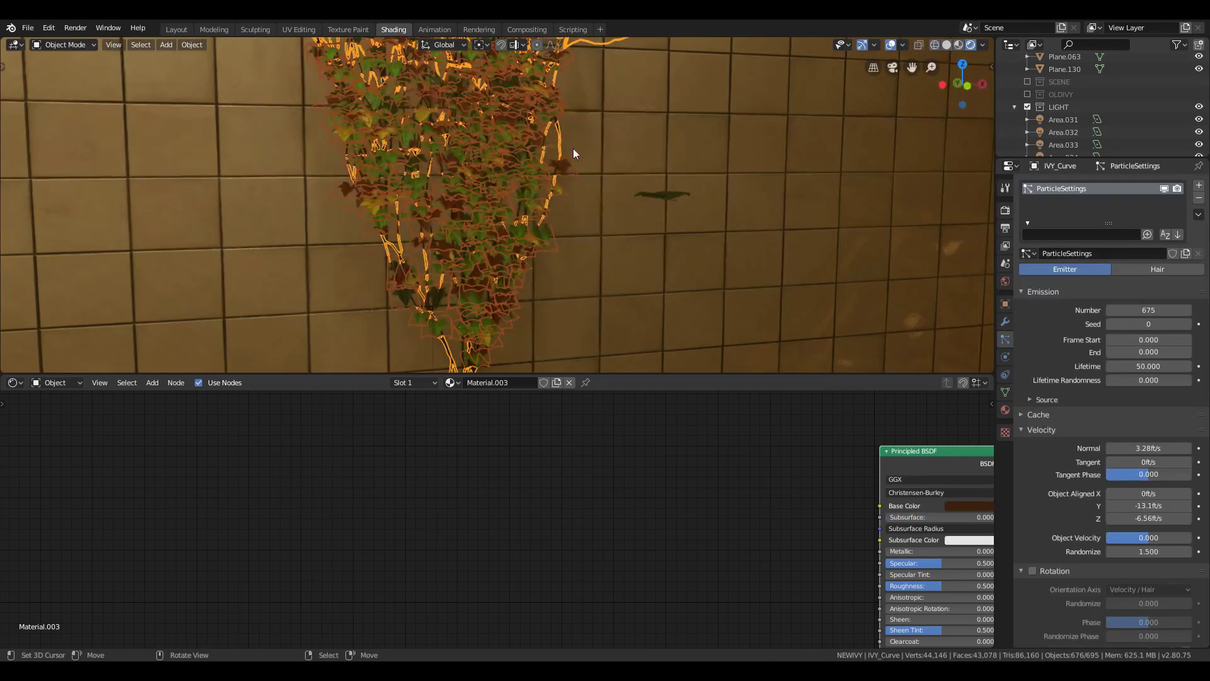
key(Tab)
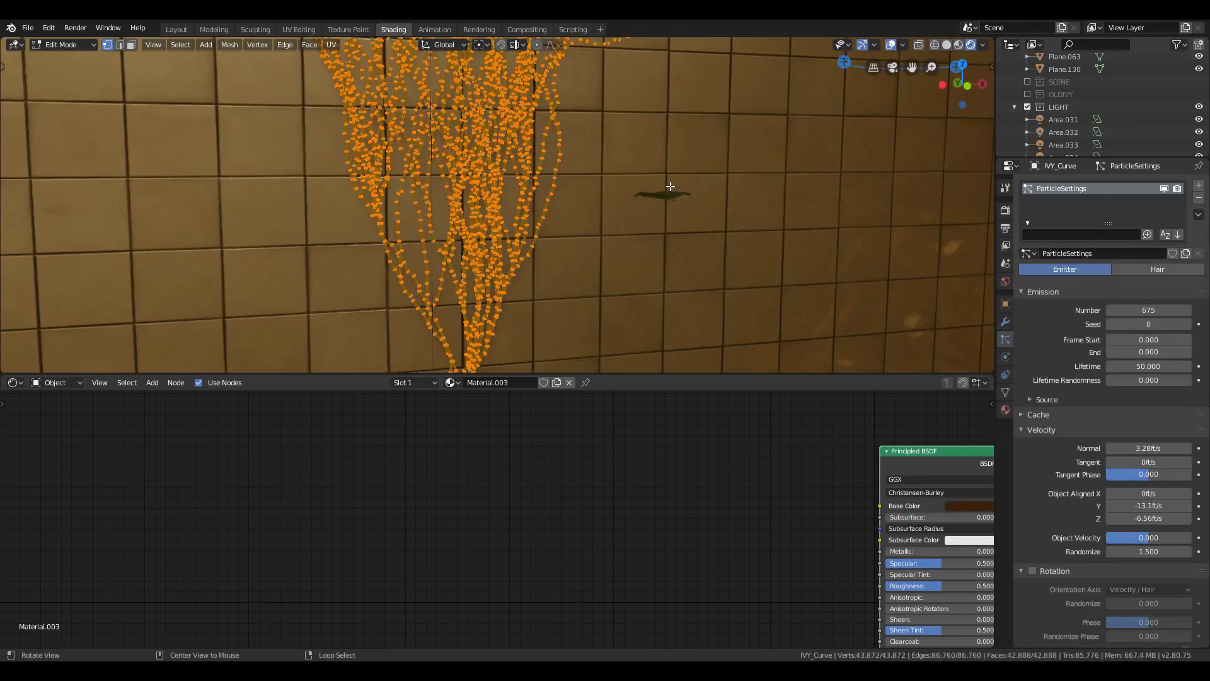
key(alt+s)
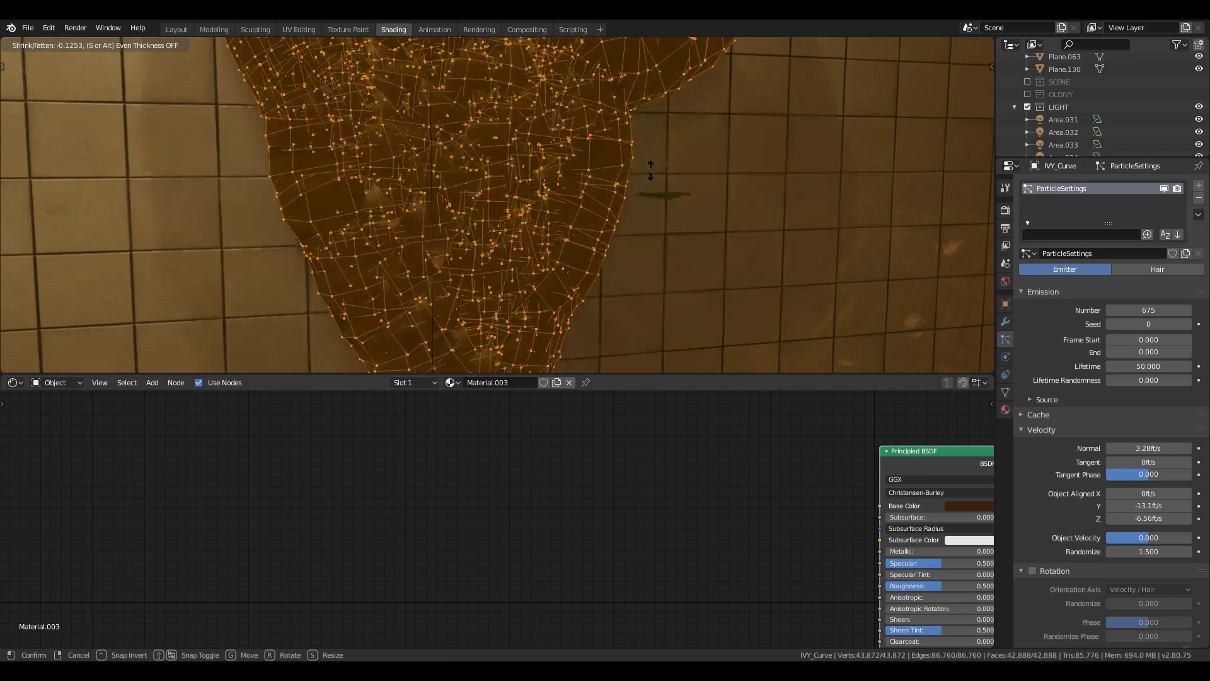
right_click(679, 182)
key(alt+s)
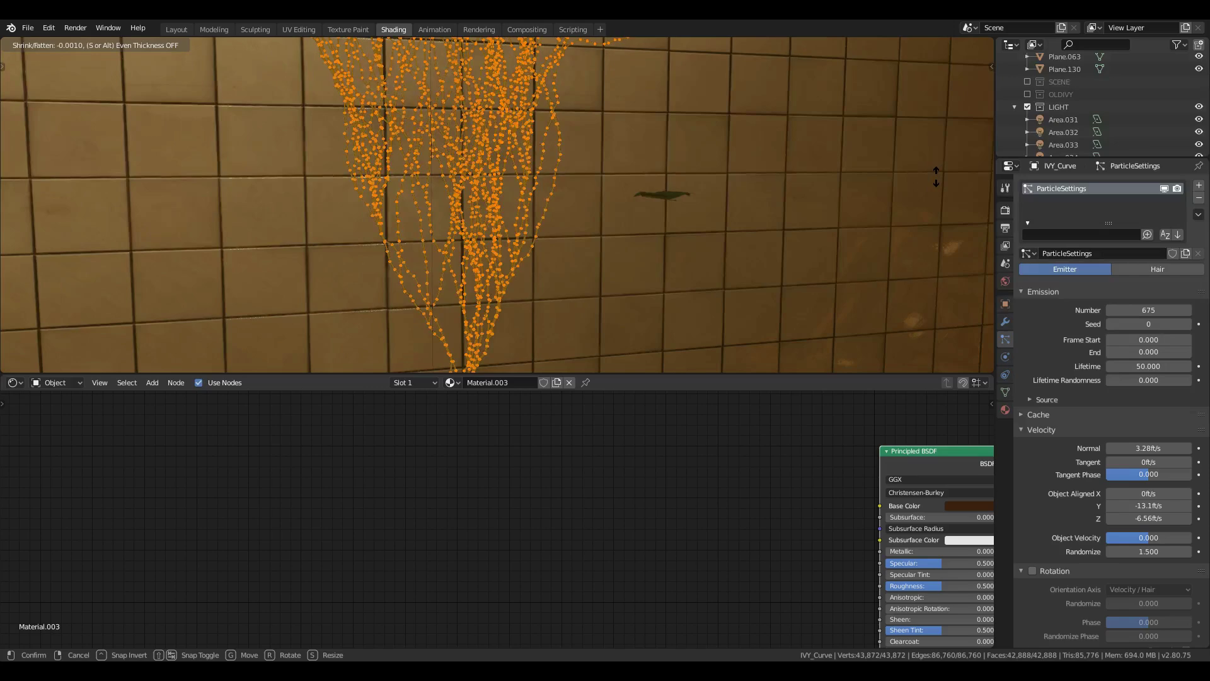
click(939, 172)
Reselect all IVY_Curve vertices in Rendered shading and fine-tune the stem thickness with another Shrink/Fatten
key(z)
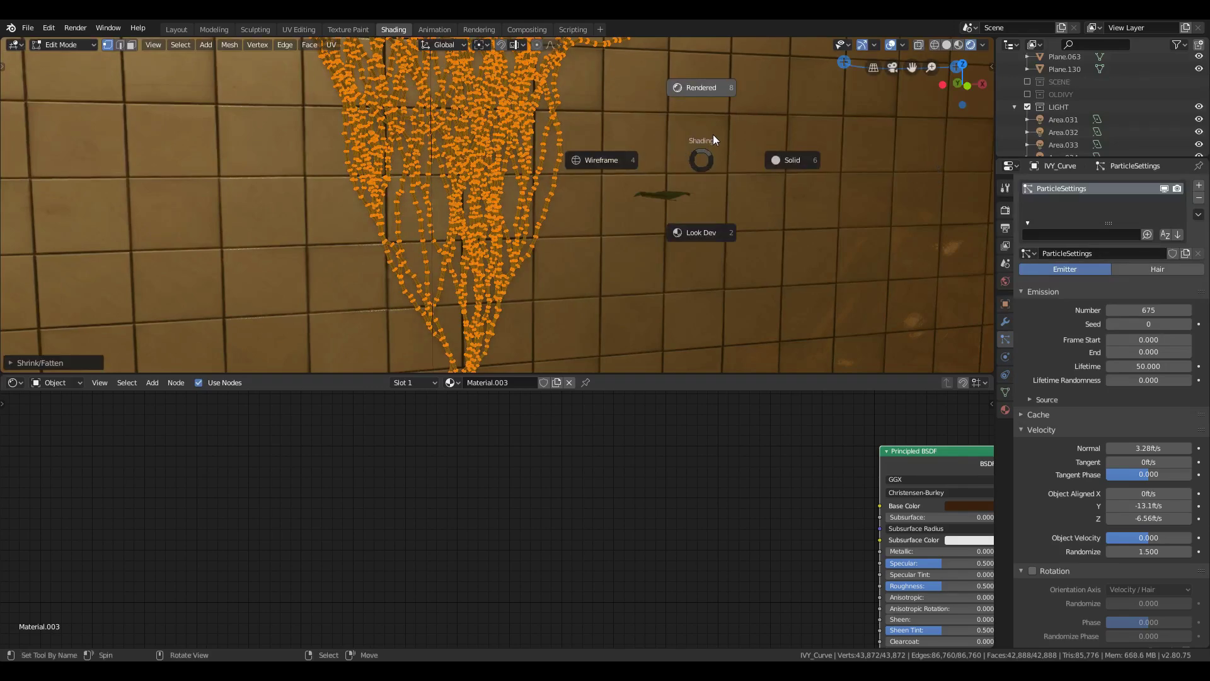
click(714, 140)
key(alt+a)
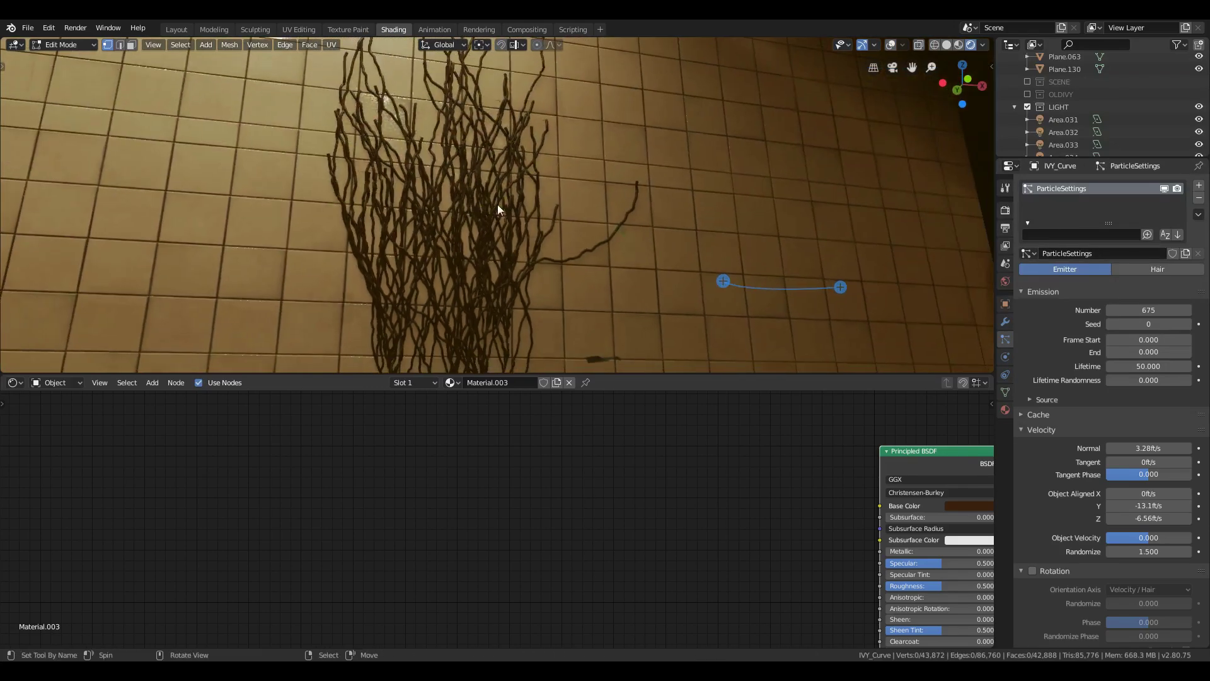
key(a)
key(alt+s)
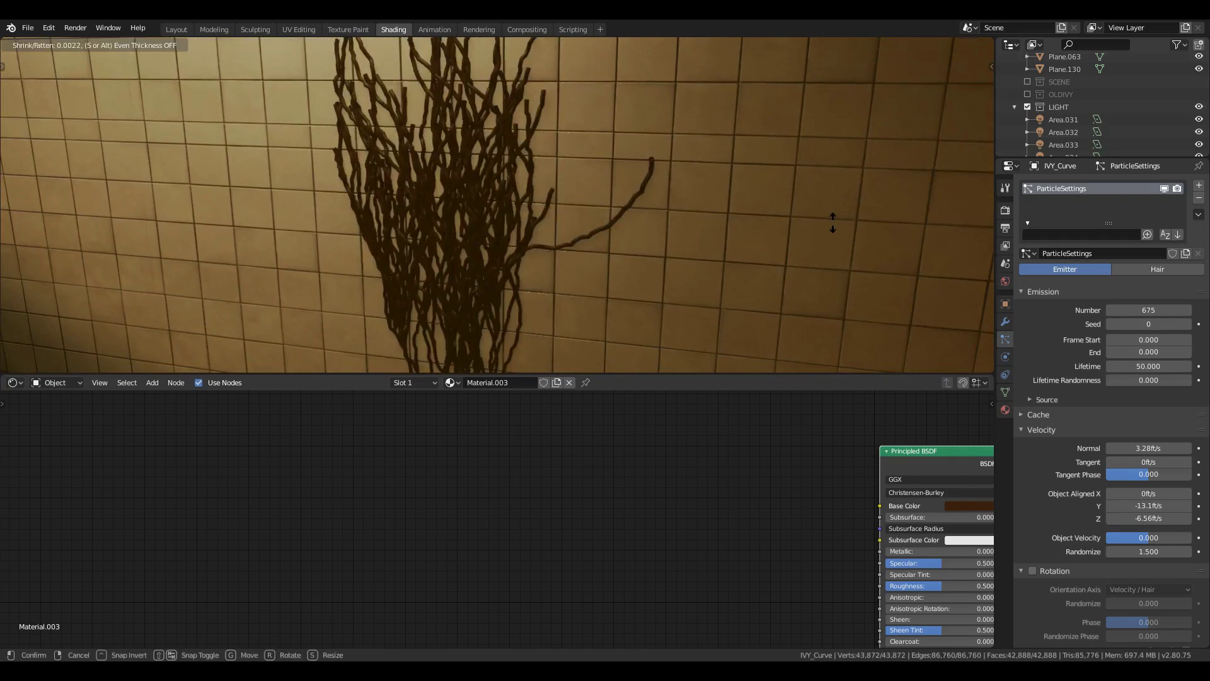
click(596, 205)
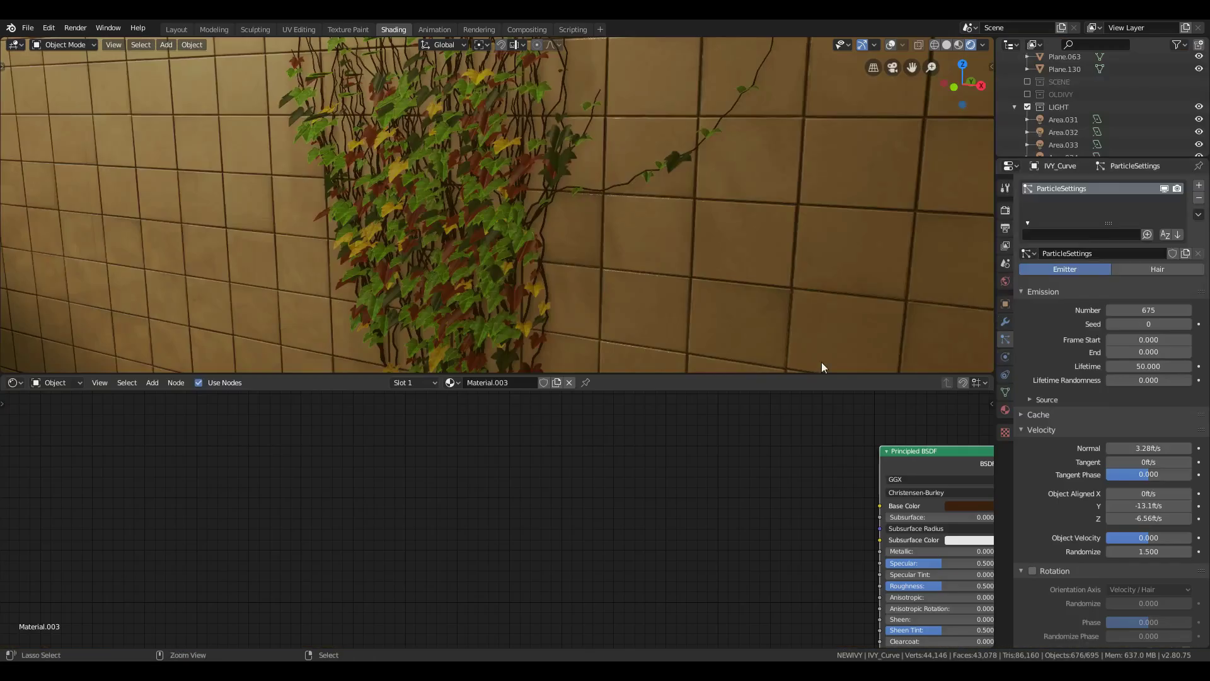
Open the Ambient Occlusion, Bloom and Screen Space Reflections groups in the scene's render settings
click(1005, 210)
drag(1071, 206, 1074, 221)
click(1084, 394)
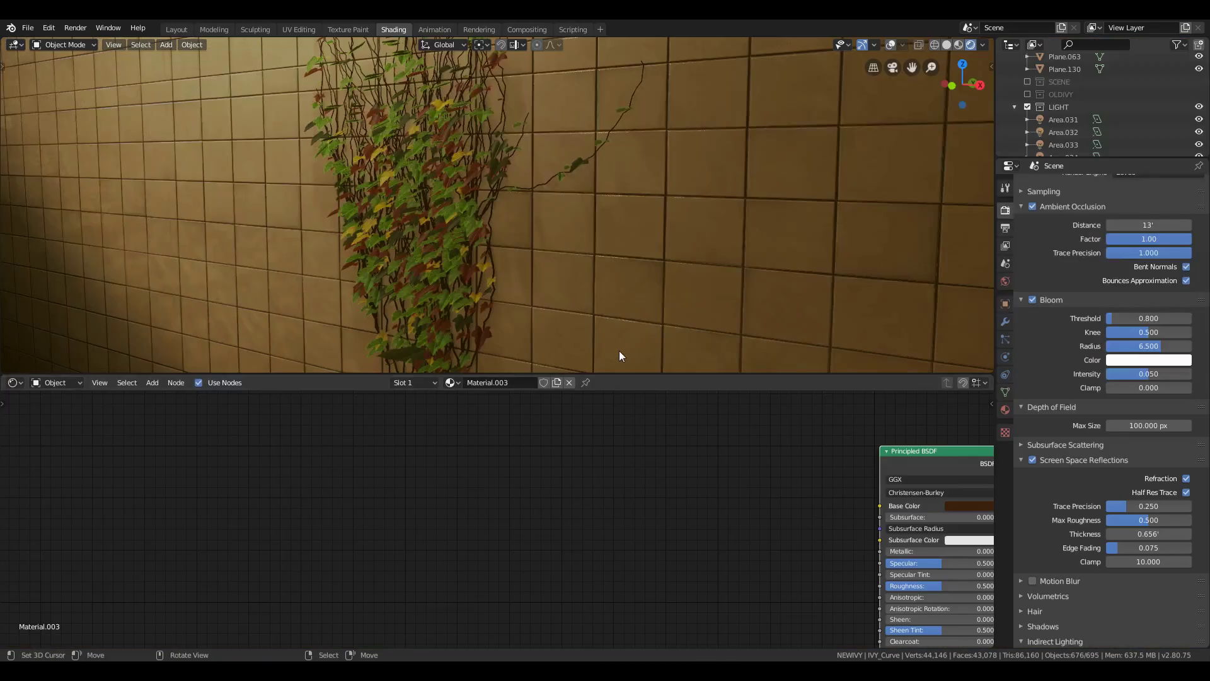
Select the source leaf plane and lower its Principled BSDF Roughness to 0.318
click(619, 351)
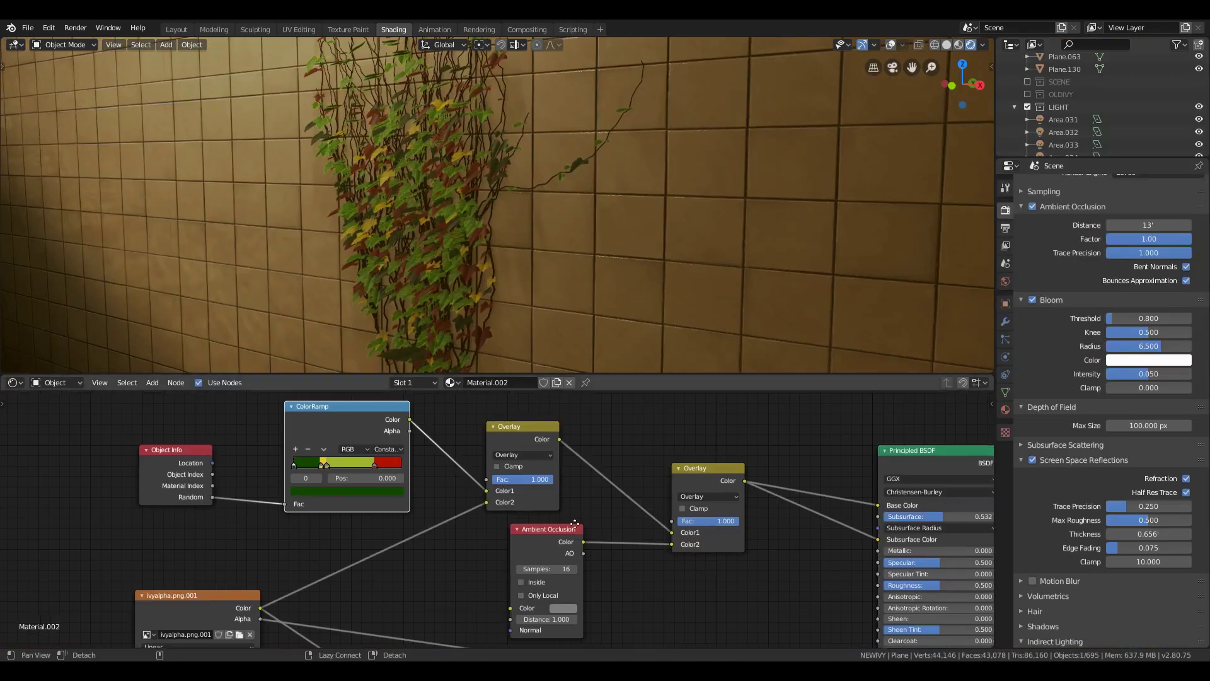
middle_drag(969, 565, 806, 505)
drag(780, 528, 756, 529)
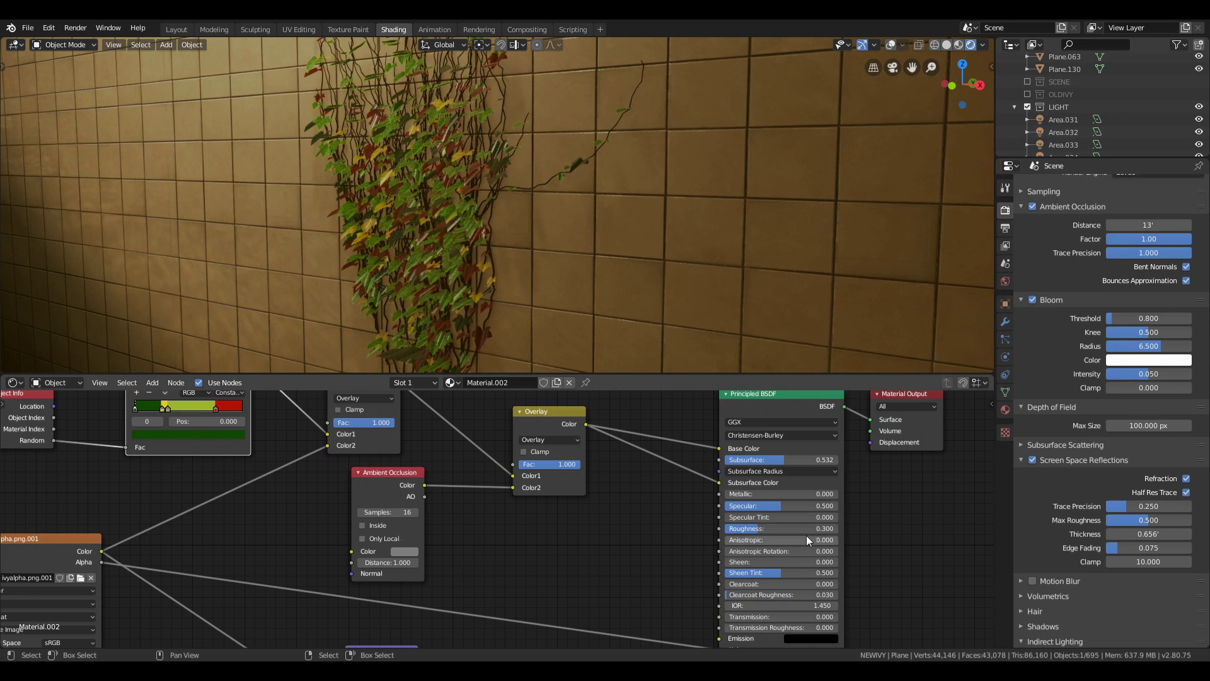
drag(769, 528, 747, 528)
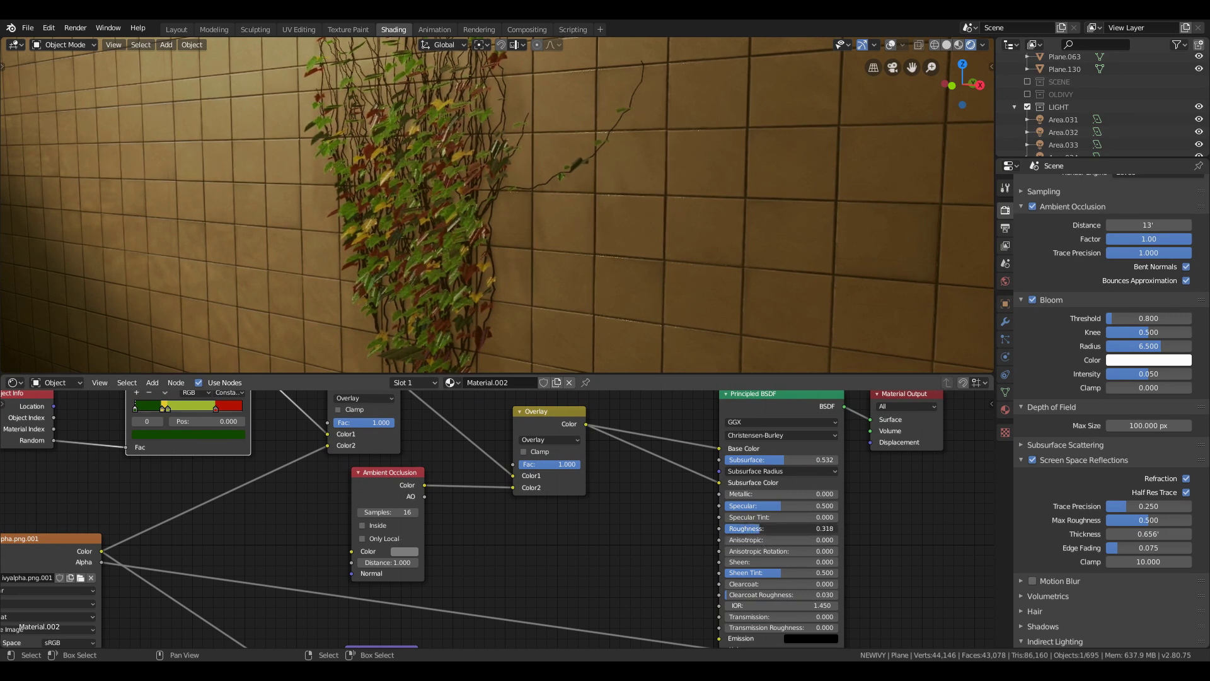
Maximize the 3D viewport and move the ivy with its leaves to a new spot on the tiled wall
key(ctrl+space)
key(shift+grave)
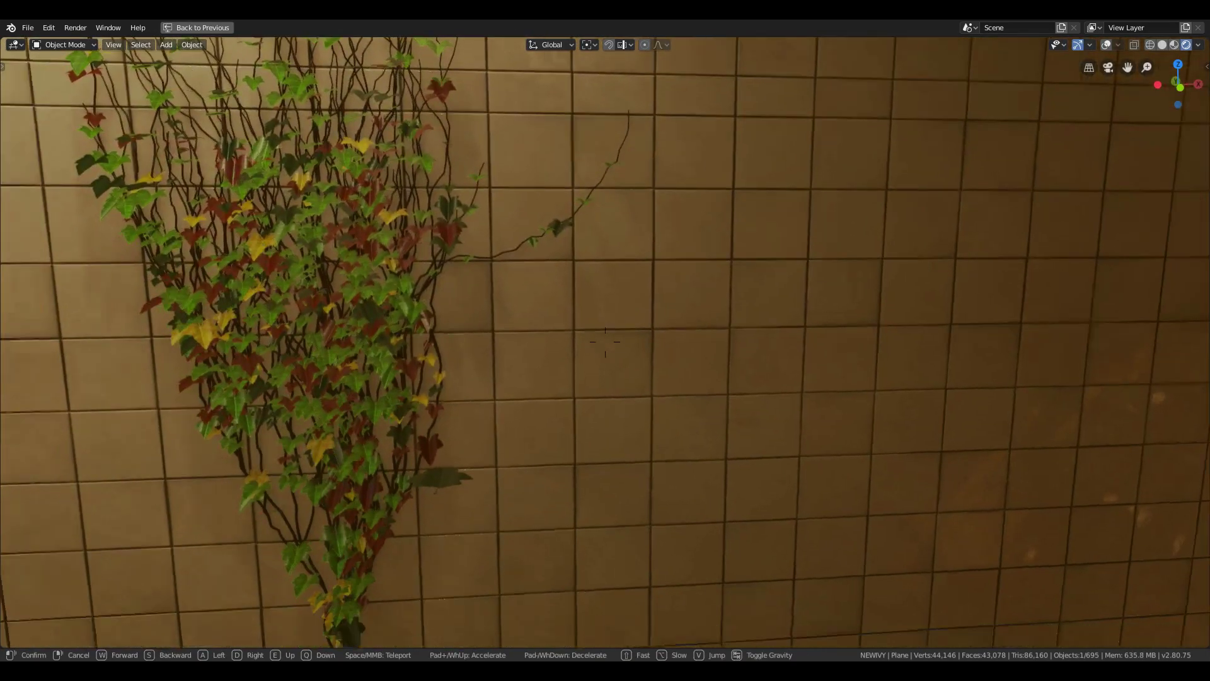
key(s)
key(g)
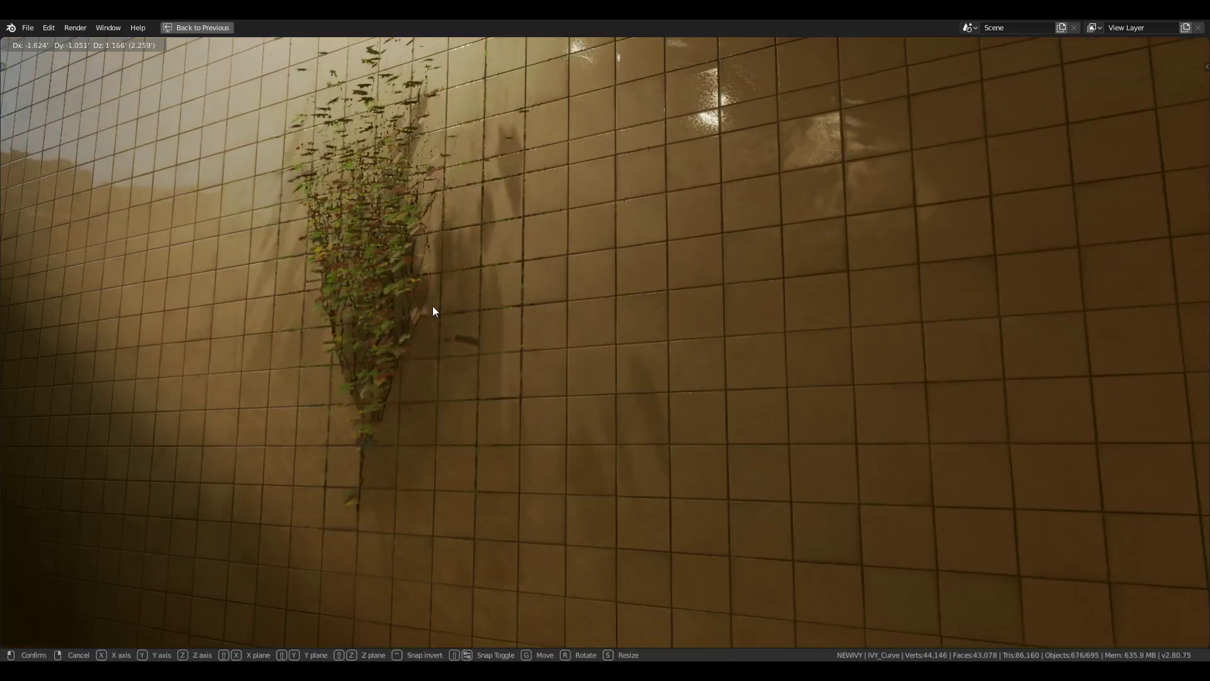
click(539, 370)
Duplicate the ivy, rotate the copy and place it beside and slightly below the original on the wall
key(shift+d)
click(621, 252)
key(r)
click(704, 348)
key(g)
click(737, 289)
Change the transform pivot point, scale the ivy copy by about 1.28 along the X axis and rotate it
key(s)
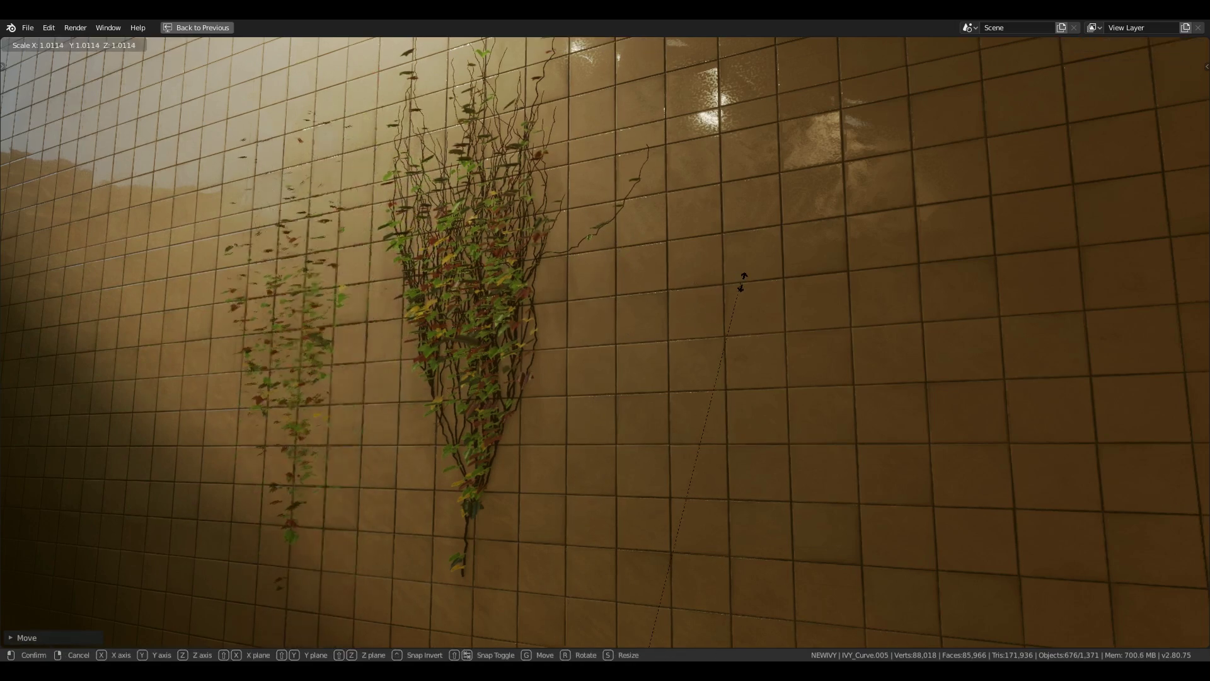
right_click(742, 281)
click(590, 45)
click(601, 99)
key(s)
key(x)
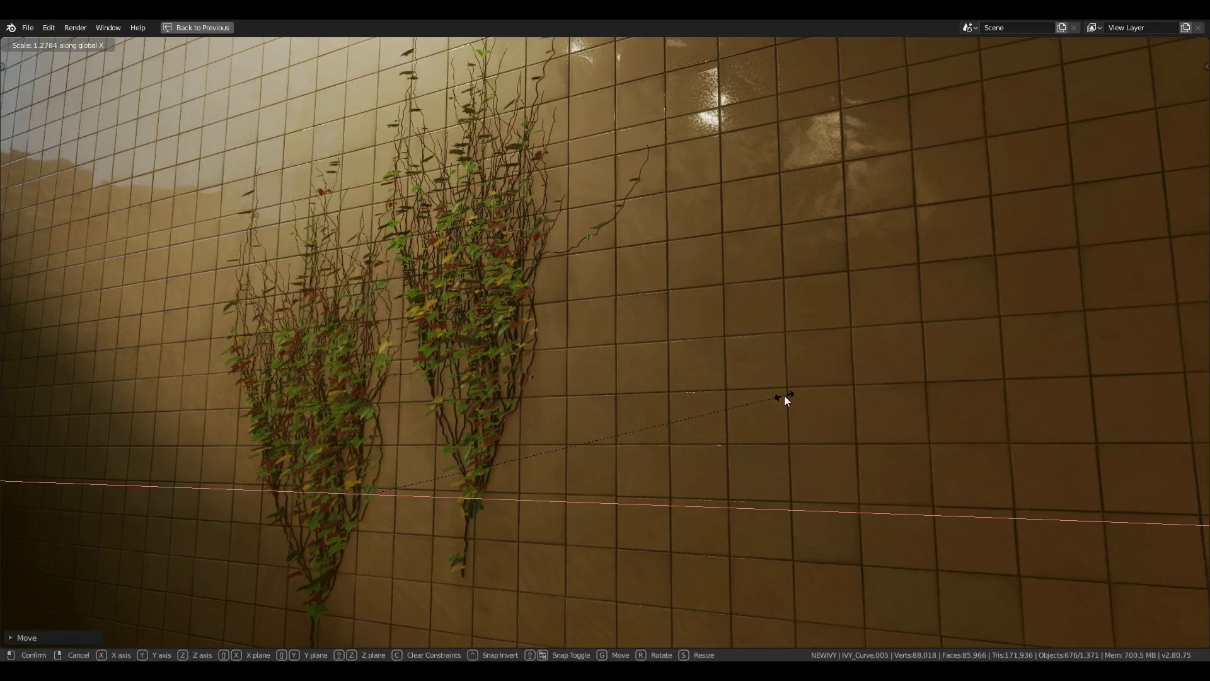
key(Return)
key(r)
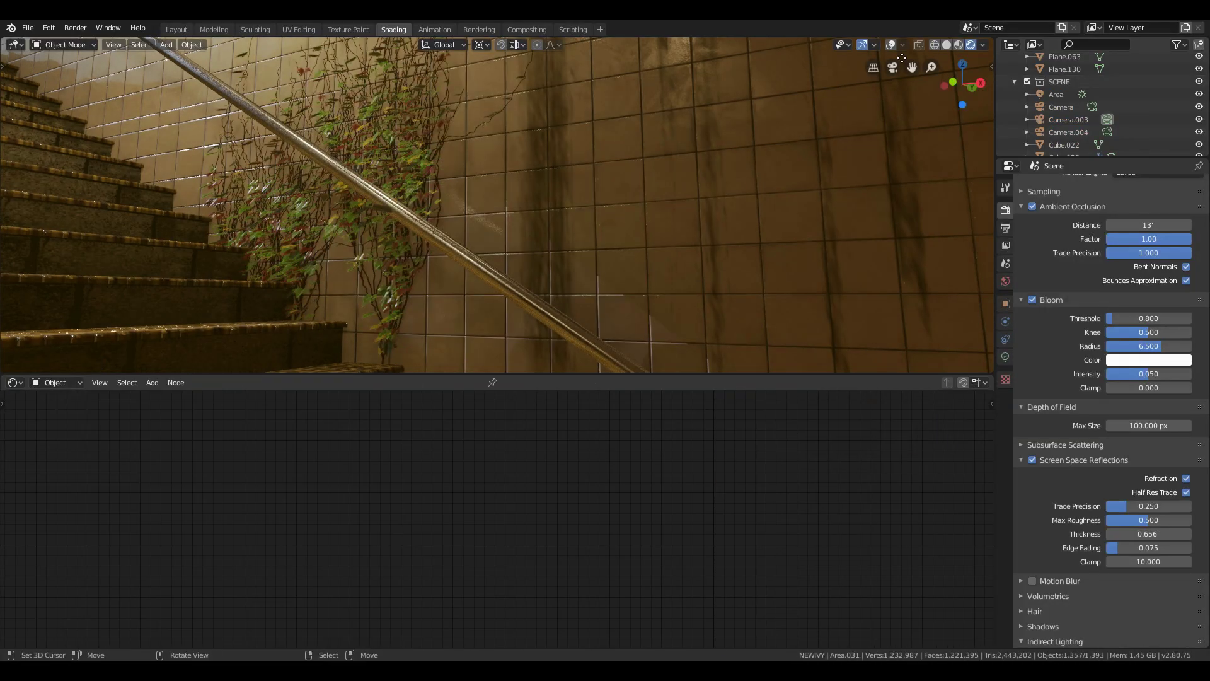
Box-select the ivy clumps beside the staircase and move them higher up the wall, showing overlays only while selecting
click(891, 44)
key(b)
key(g)
key(Return)
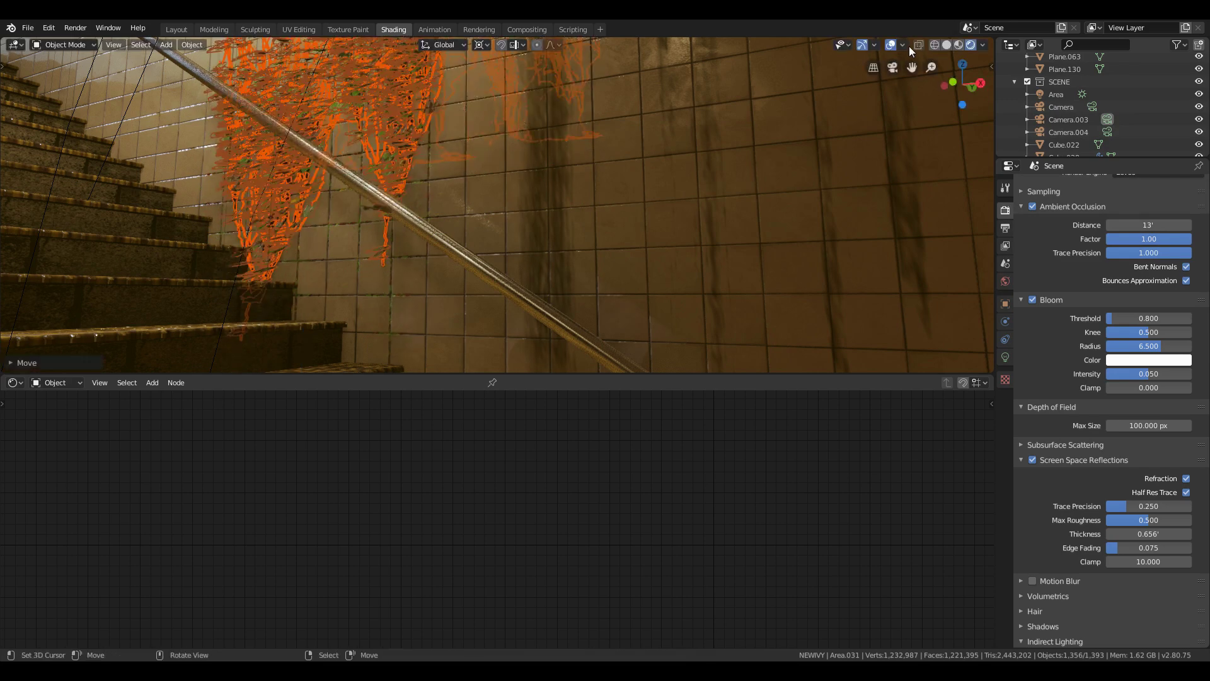
click(890, 44)
middle_drag(655, 252, 662, 381)
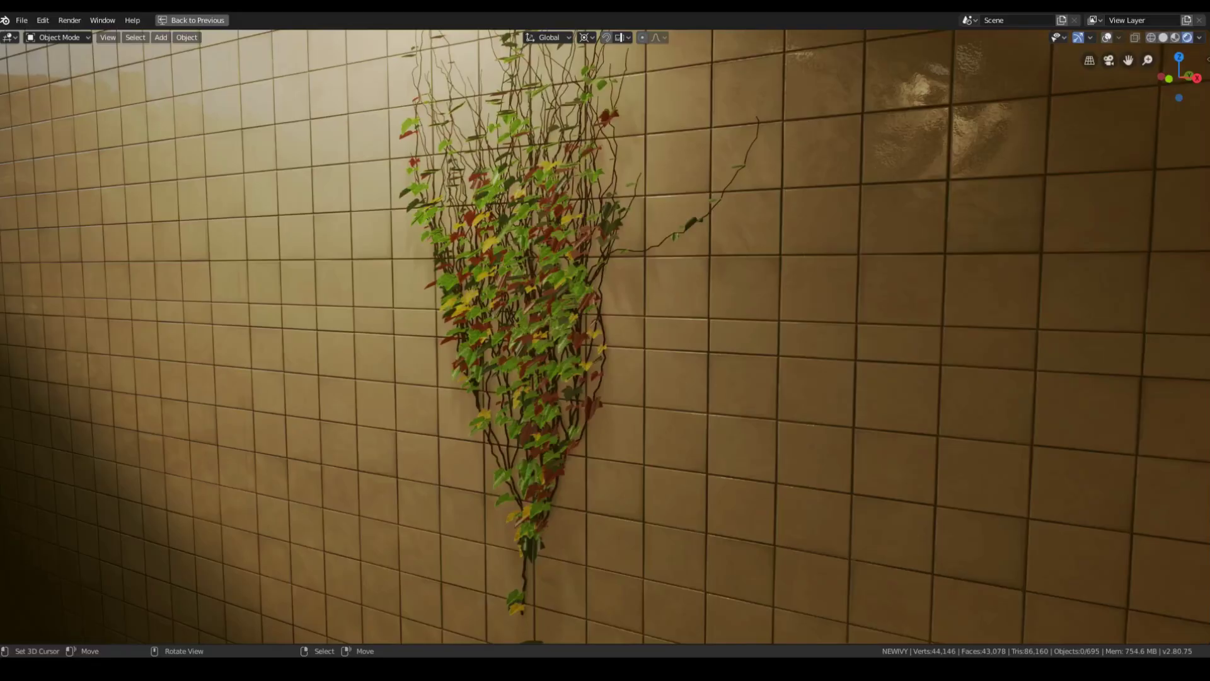
key(shift+grave)
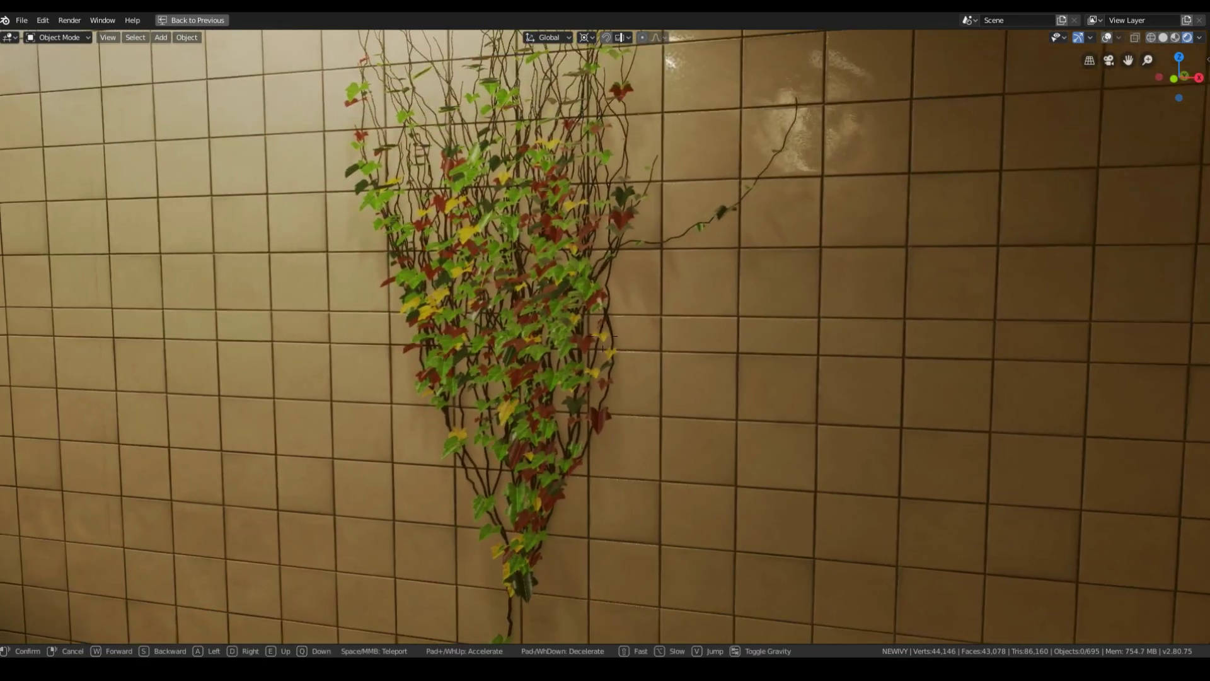
click(585, 322)
key(a)
key(g)
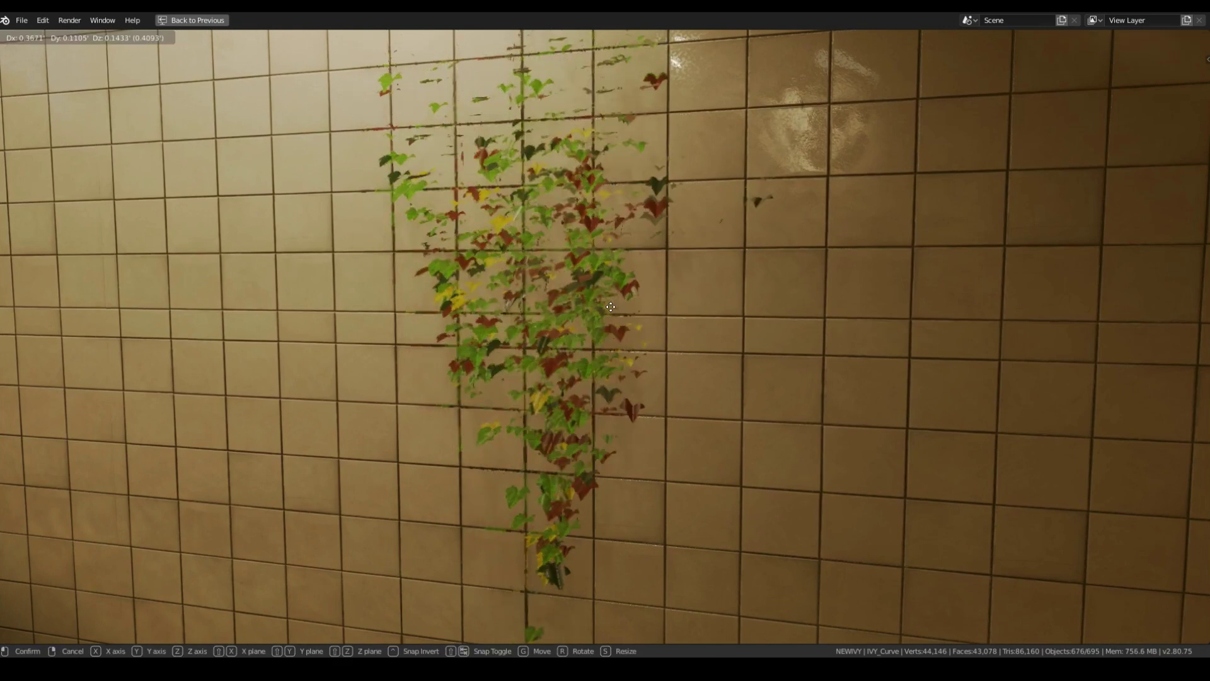
right_click(644, 310)
Display the ivy in solid shading with overlays turned on and switch it to Weight Paint mode
key(z)
click(762, 316)
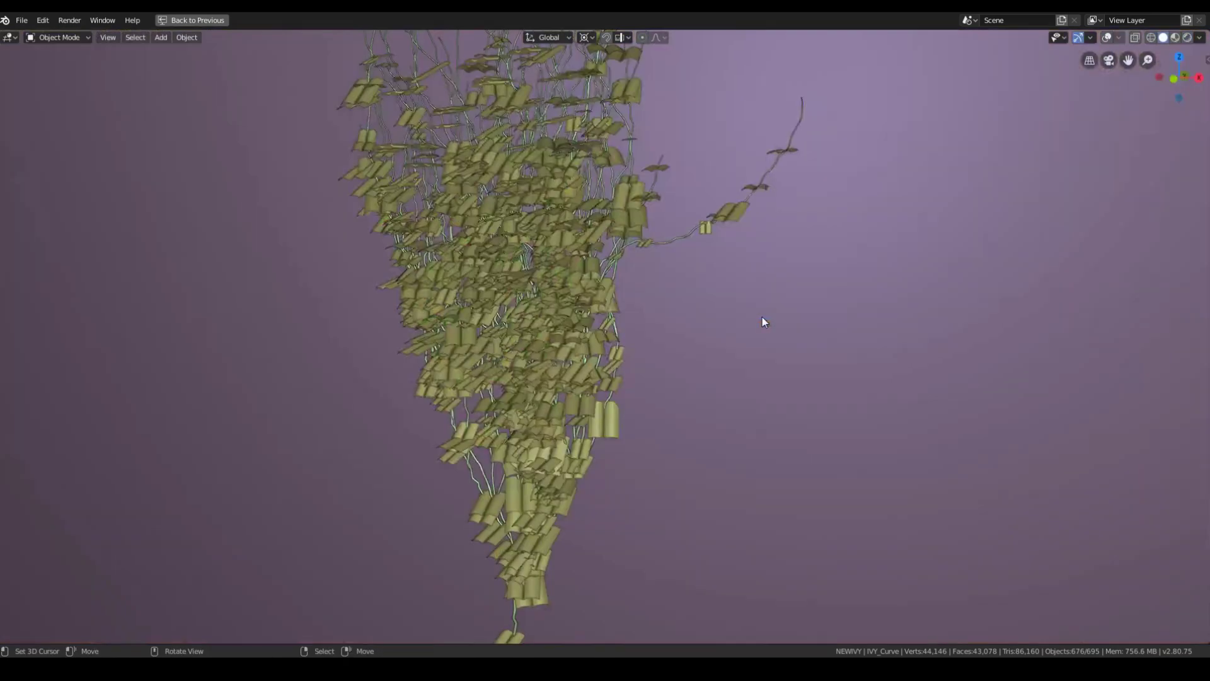
click(1107, 38)
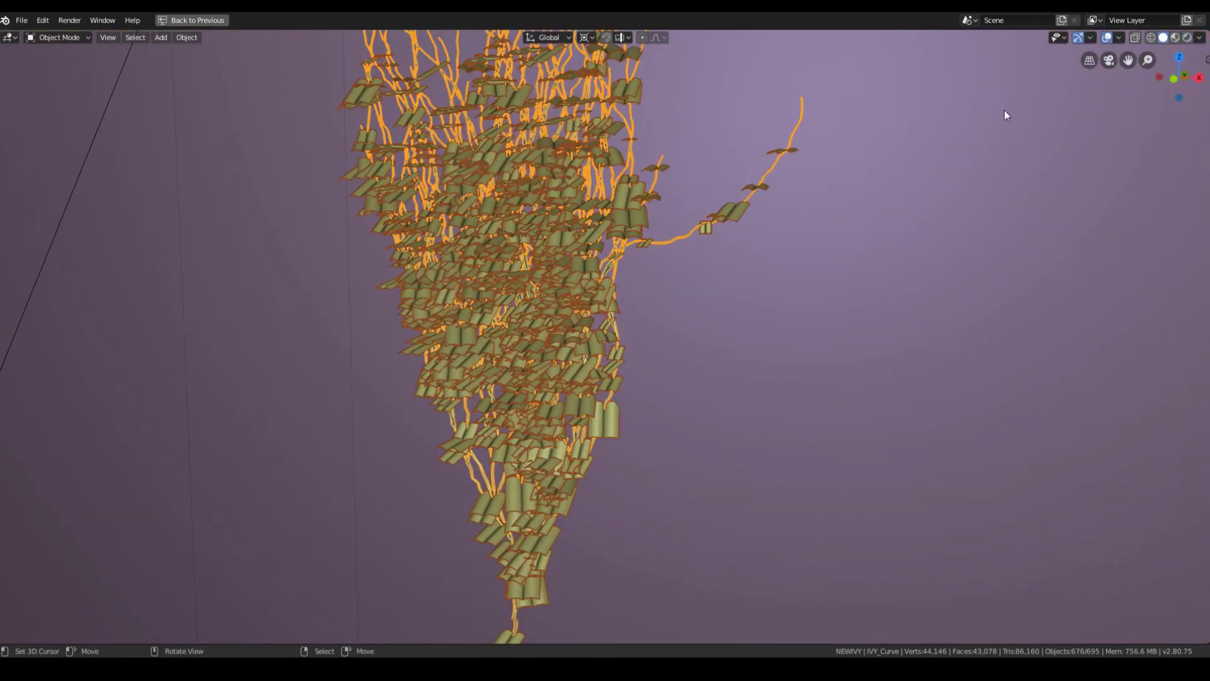
click(68, 39)
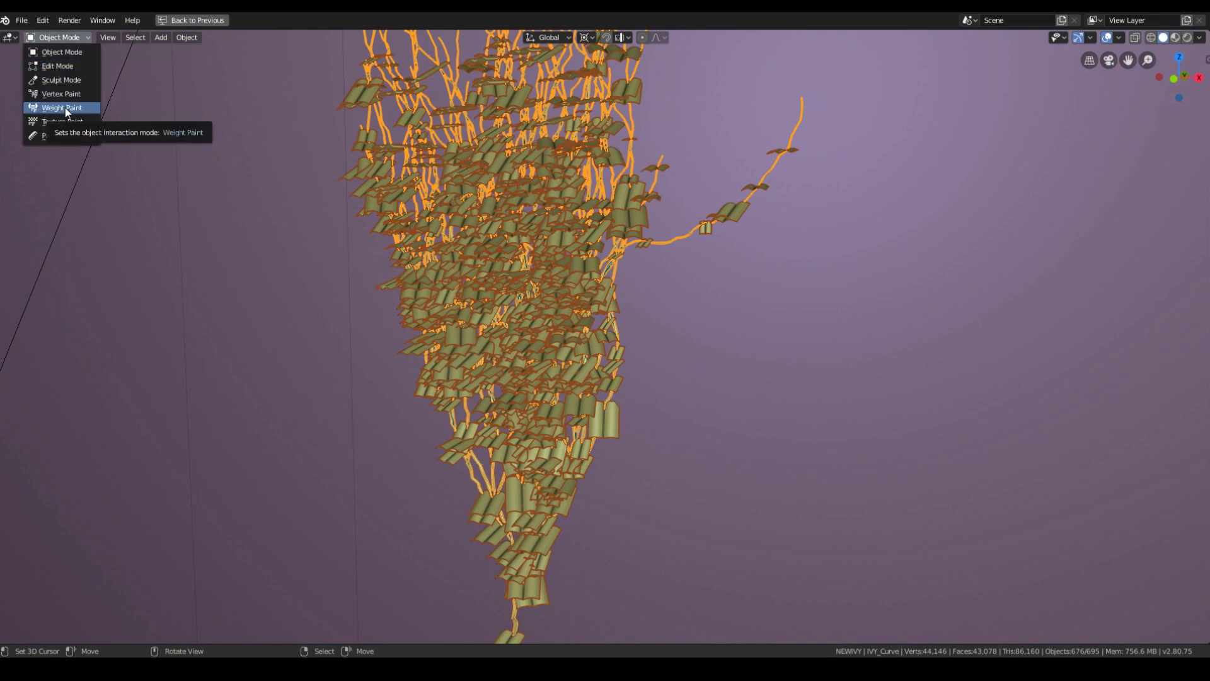
click(66, 109)
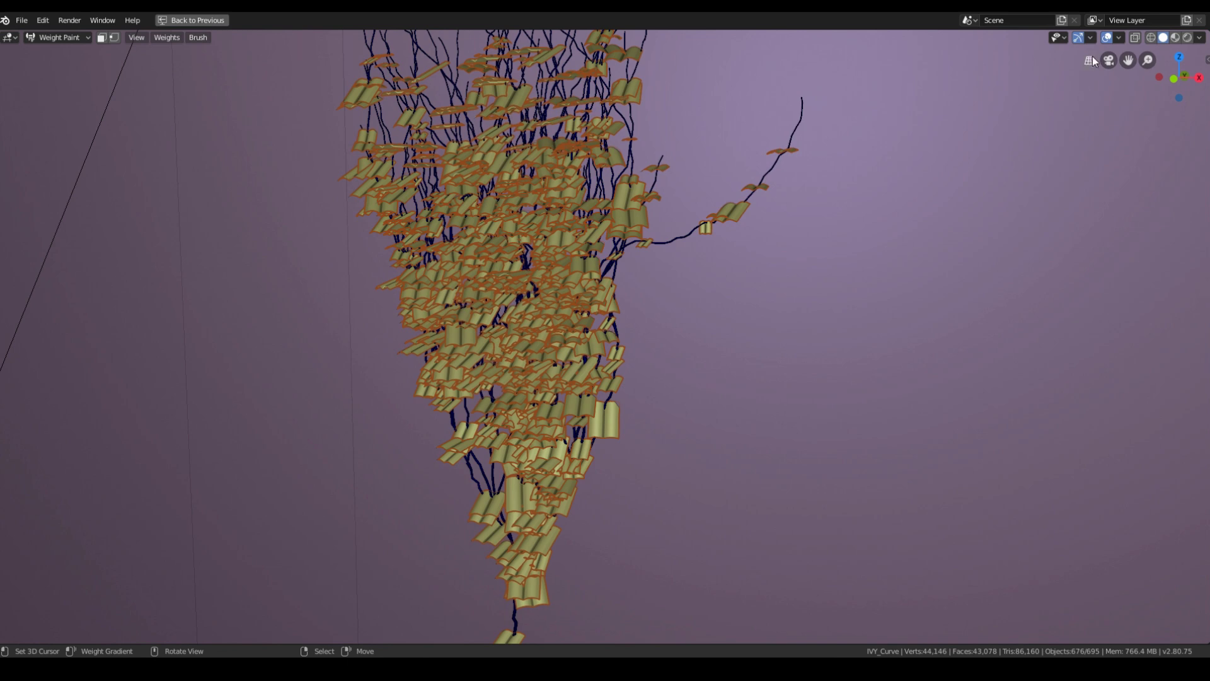
Turn off viewport and render visibility for the ivy's leaf particle system so only the bare stems show
key(ctrl+space)
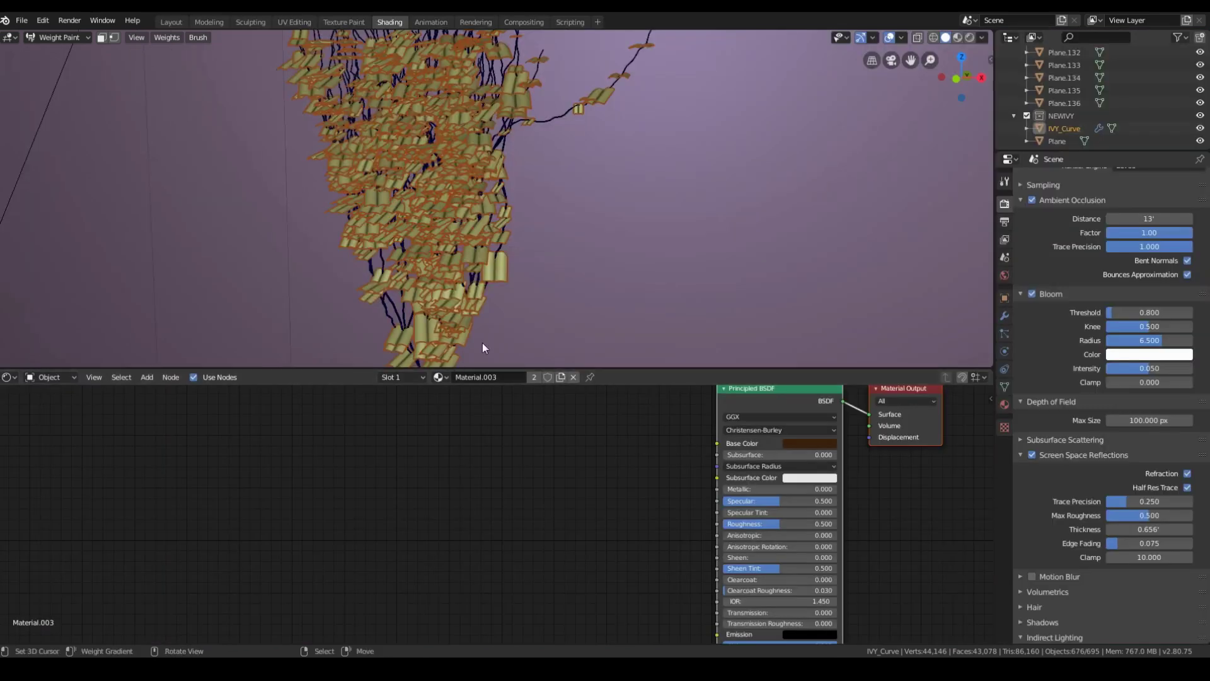
click(1003, 388)
click(1005, 335)
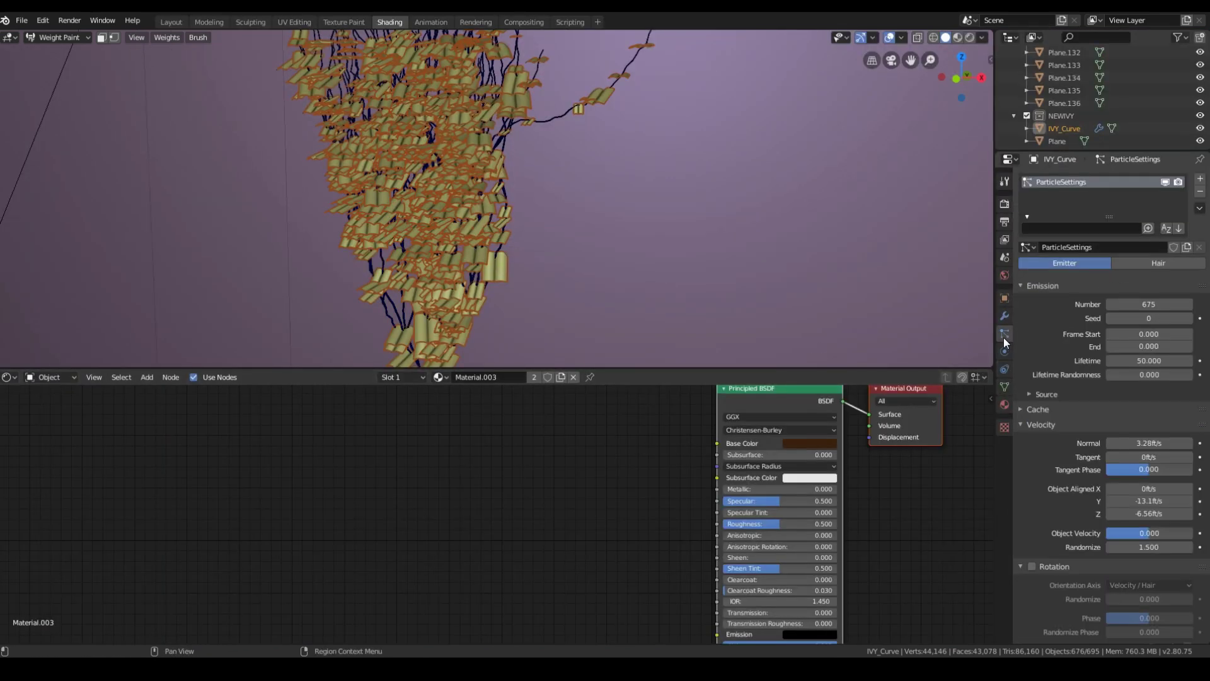
click(1165, 181)
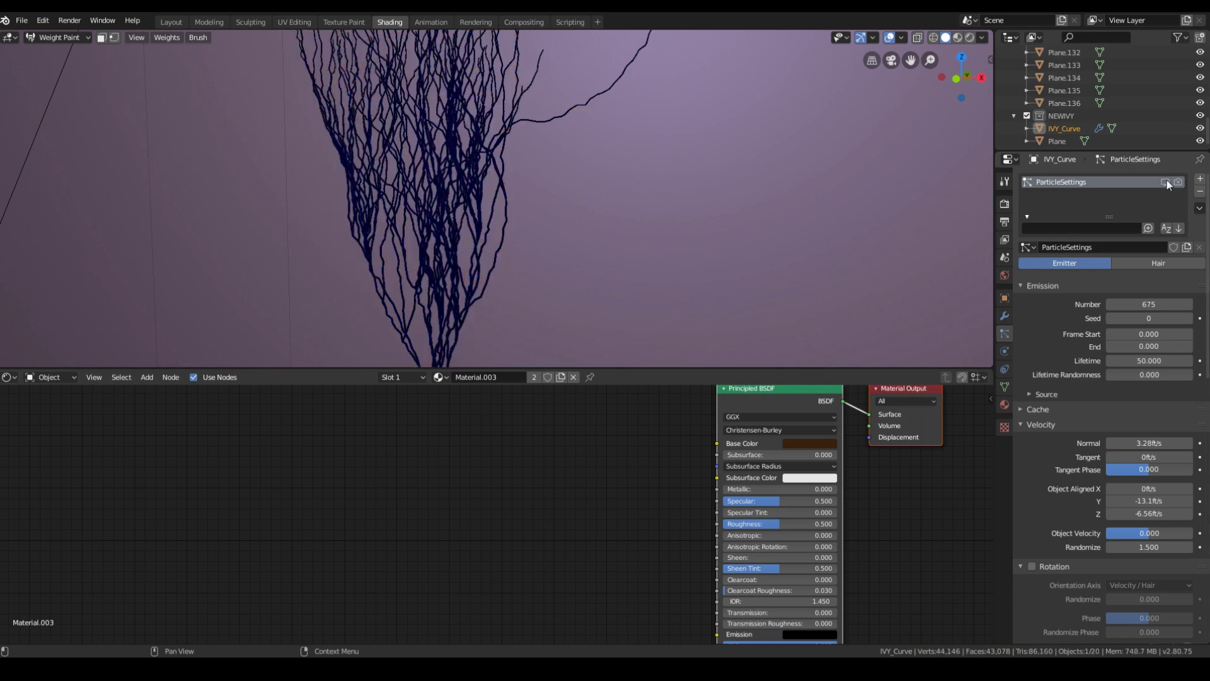
Paint linear weight gradients on the ivy stems, one fading downward from the upper tips and one fading upward from the root
key(ctrl+space)
key(shift+grave)
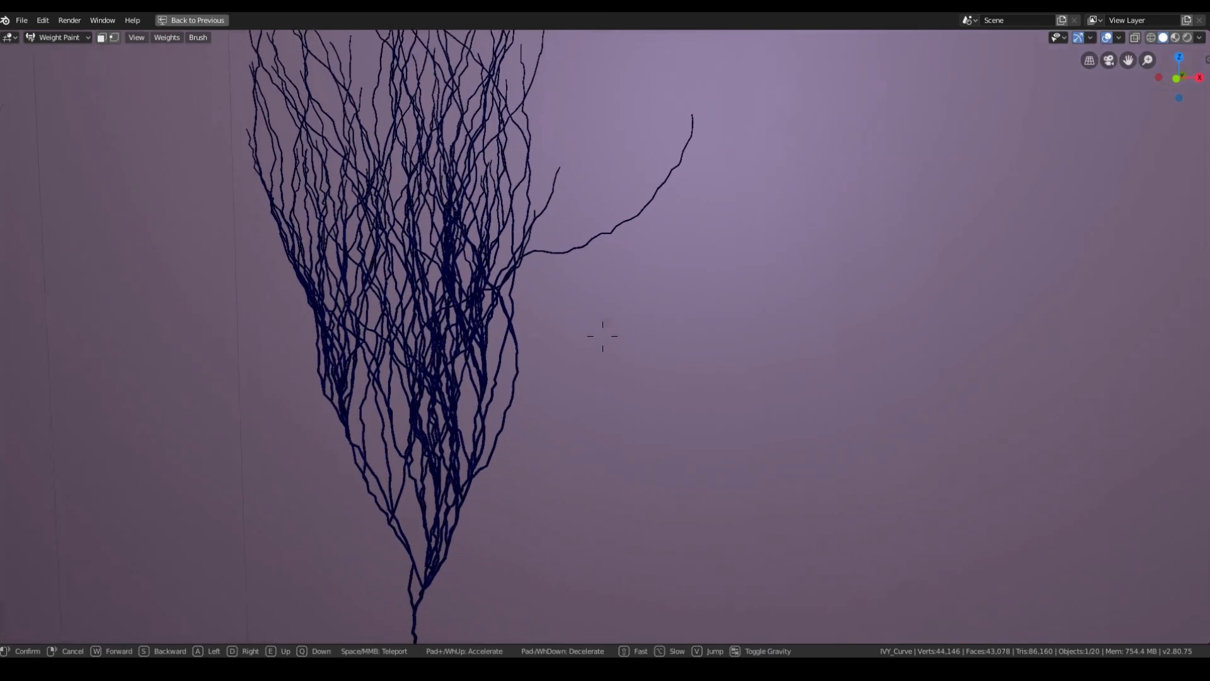
key(s)
click(603, 336)
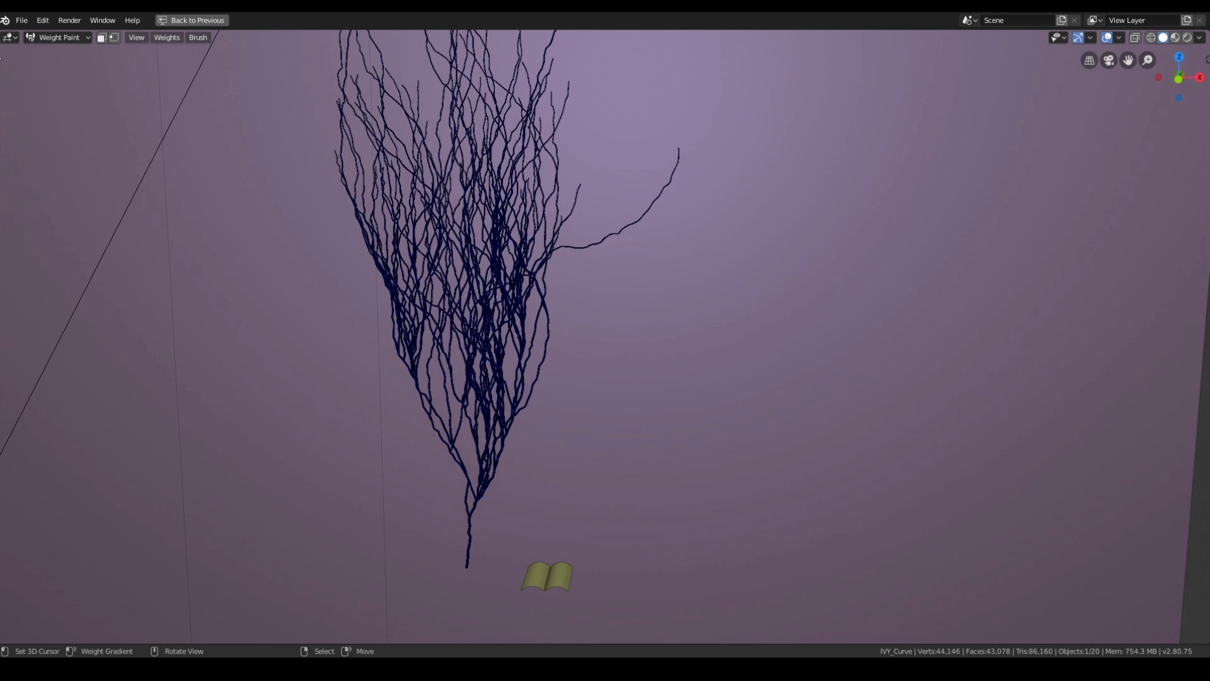
key(t)
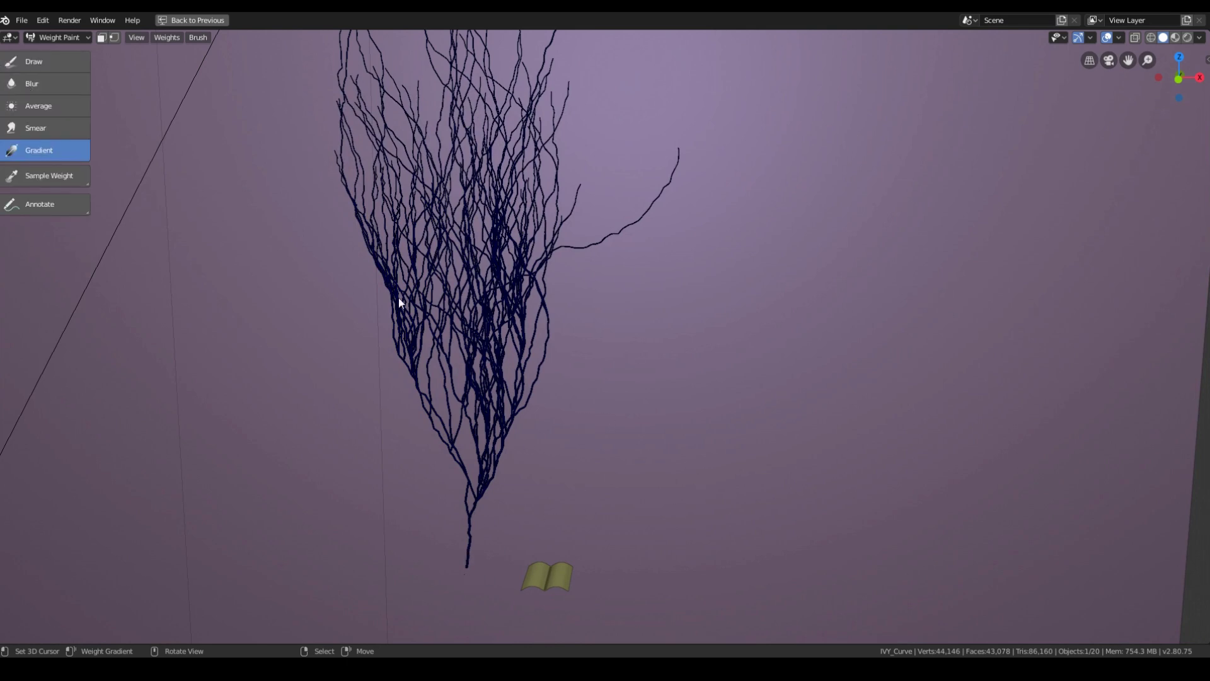
drag(456, 60, 455, 364)
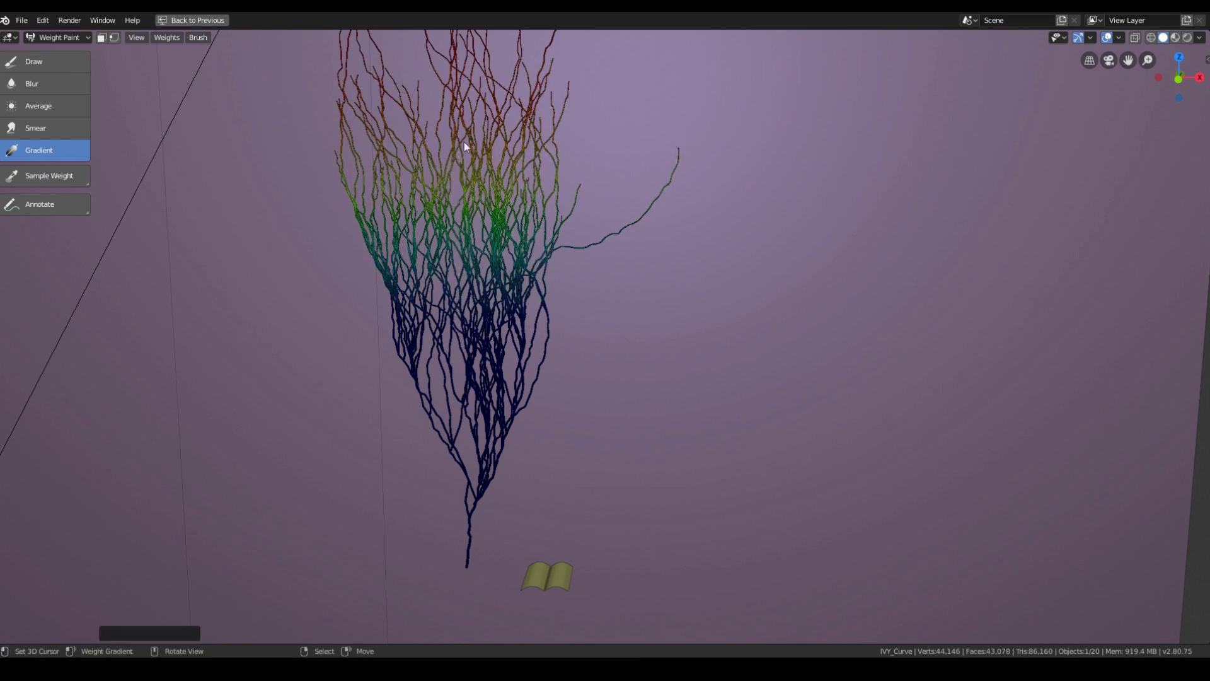
drag(467, 560, 484, 416)
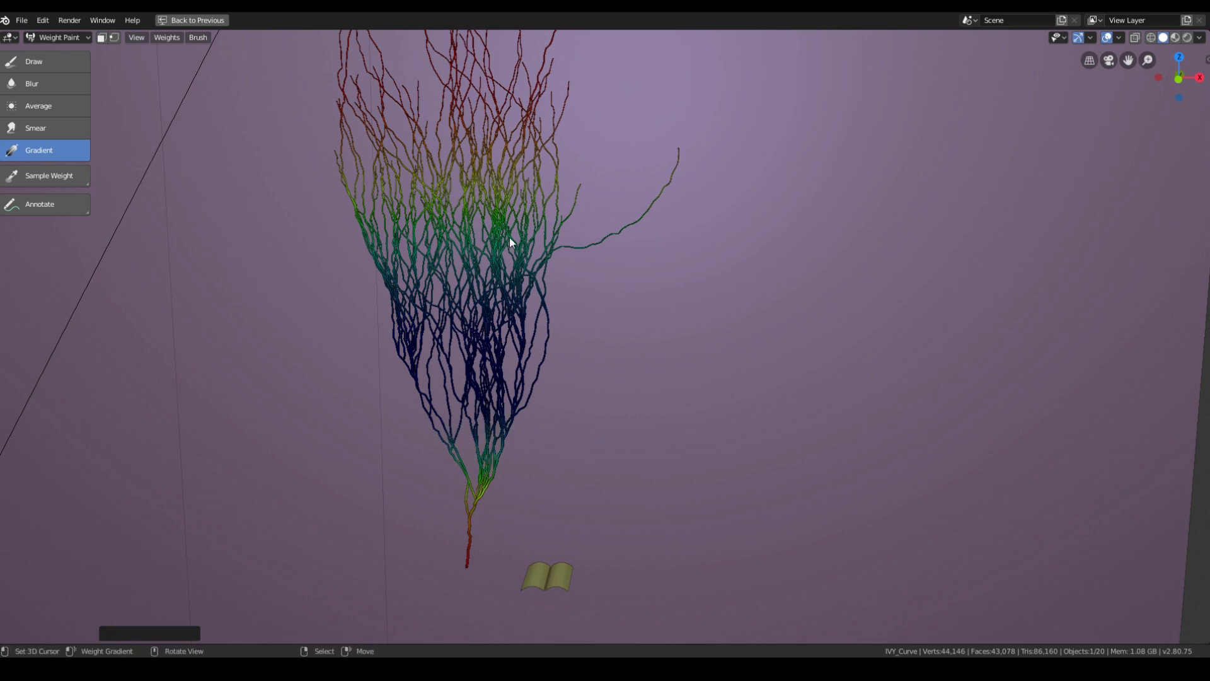
Set the gradient weight to 0.221 and repaint the weights at the base of the ivy stems
key(ctrl+space)
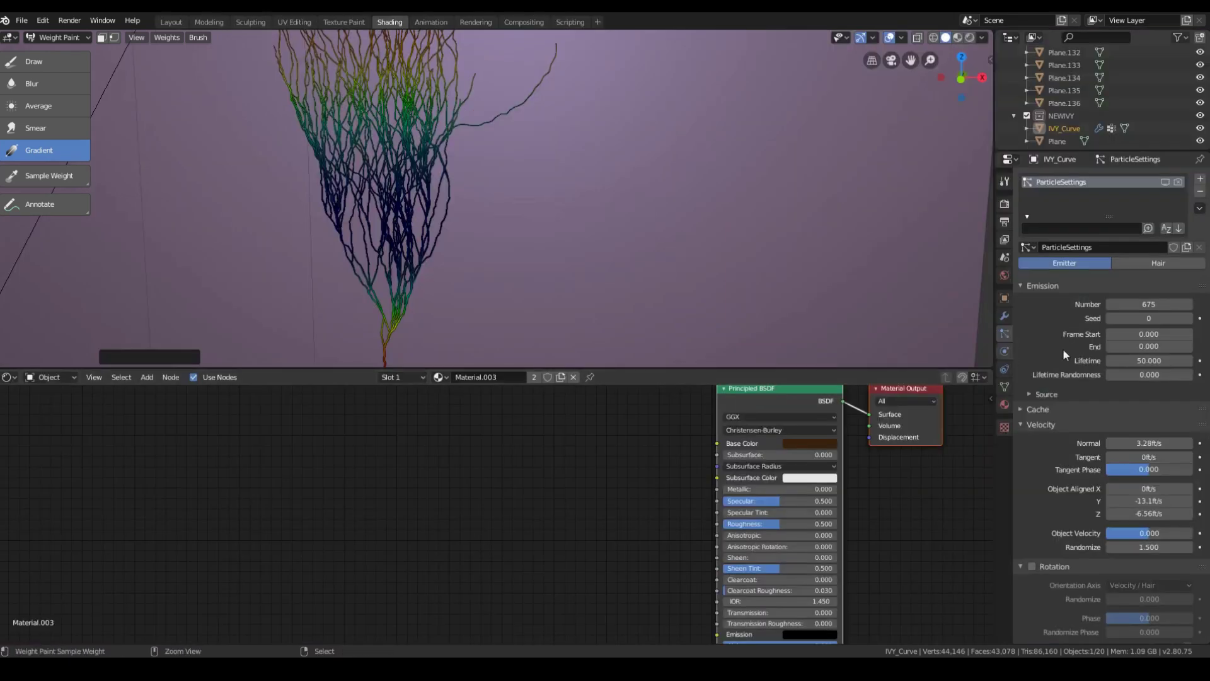
click(1007, 184)
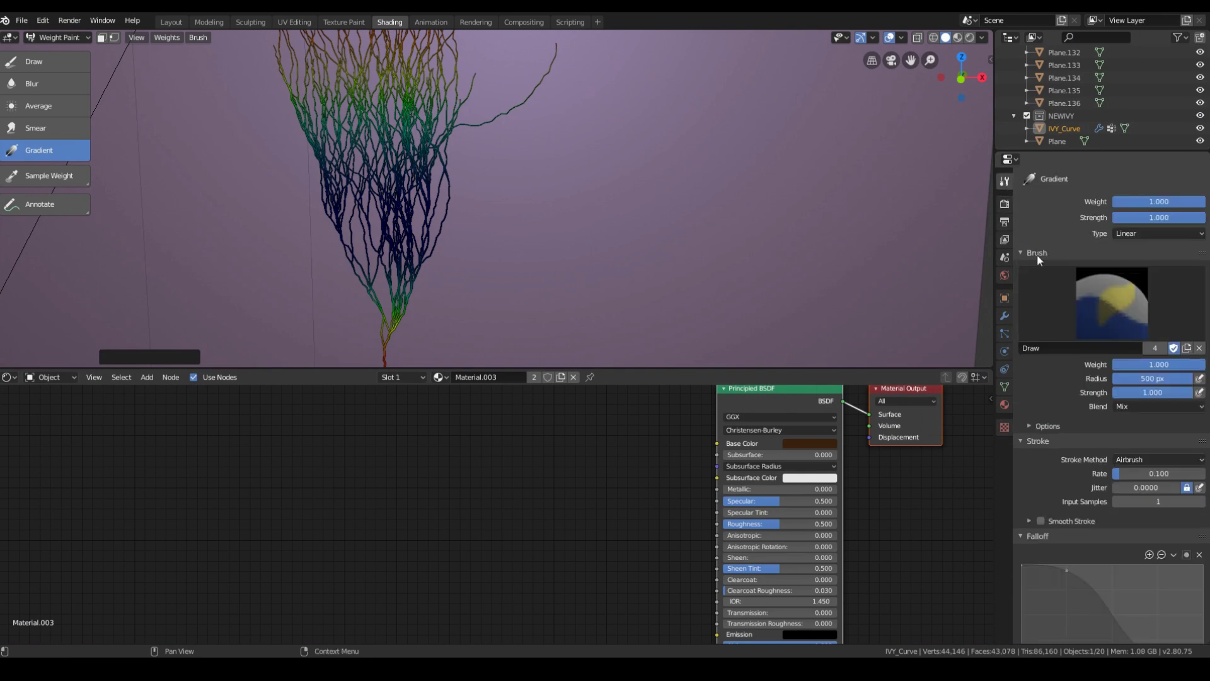
mouse_move(1133, 368)
mouse_down()
mouse_move(1040, 368)
mouse_move(1133, 368)
mouse_move(1061, 368)
mouse_up()
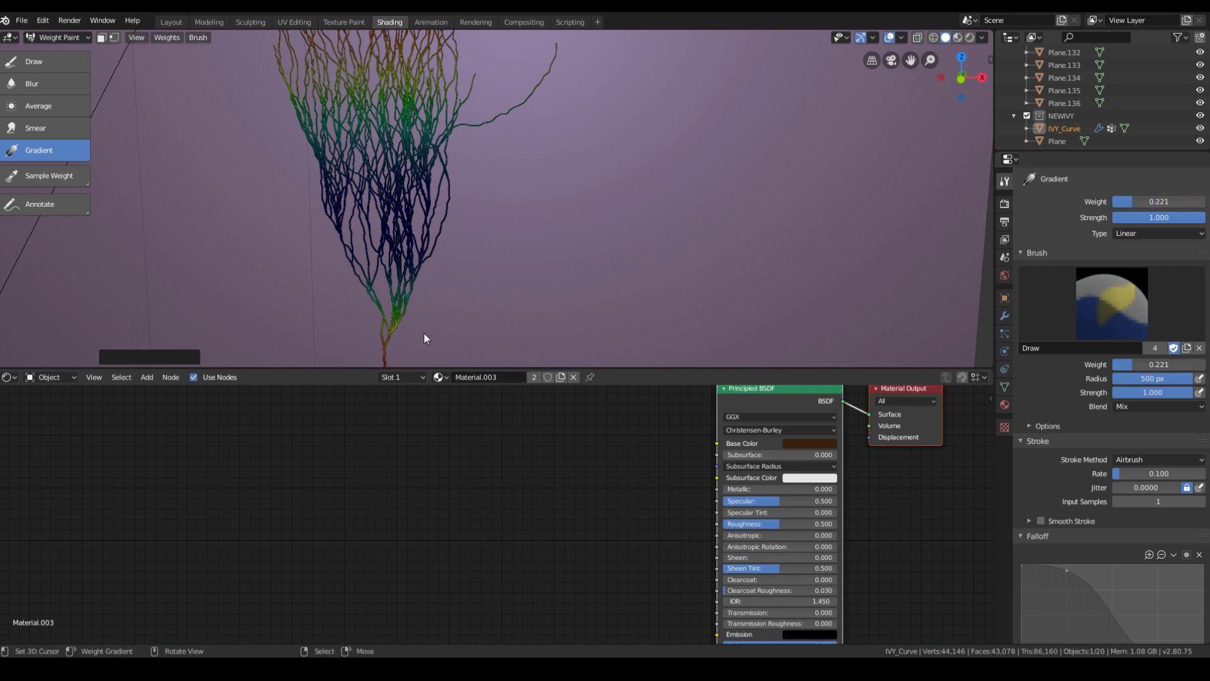
key(ctrl+space)
drag(465, 577, 464, 425)
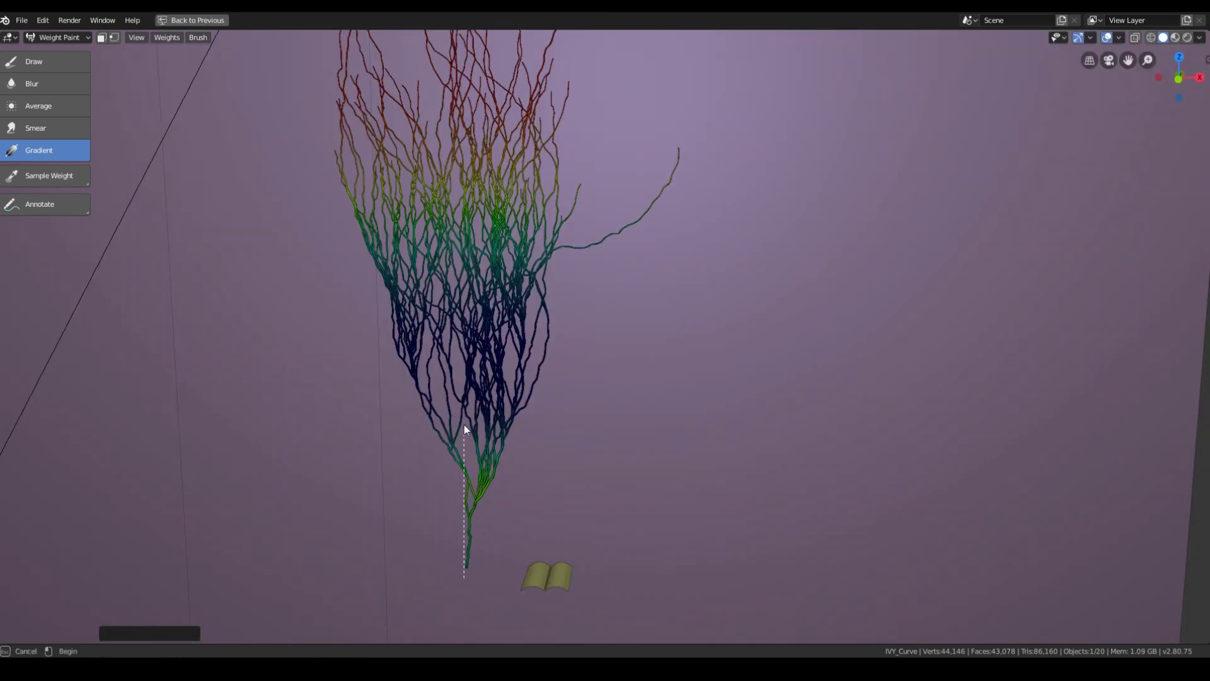
drag(461, 541, 493, 464)
Try further upward weight gradients over the lower ivy stems, checking the brush settings between strokes
key(ctrl+space)
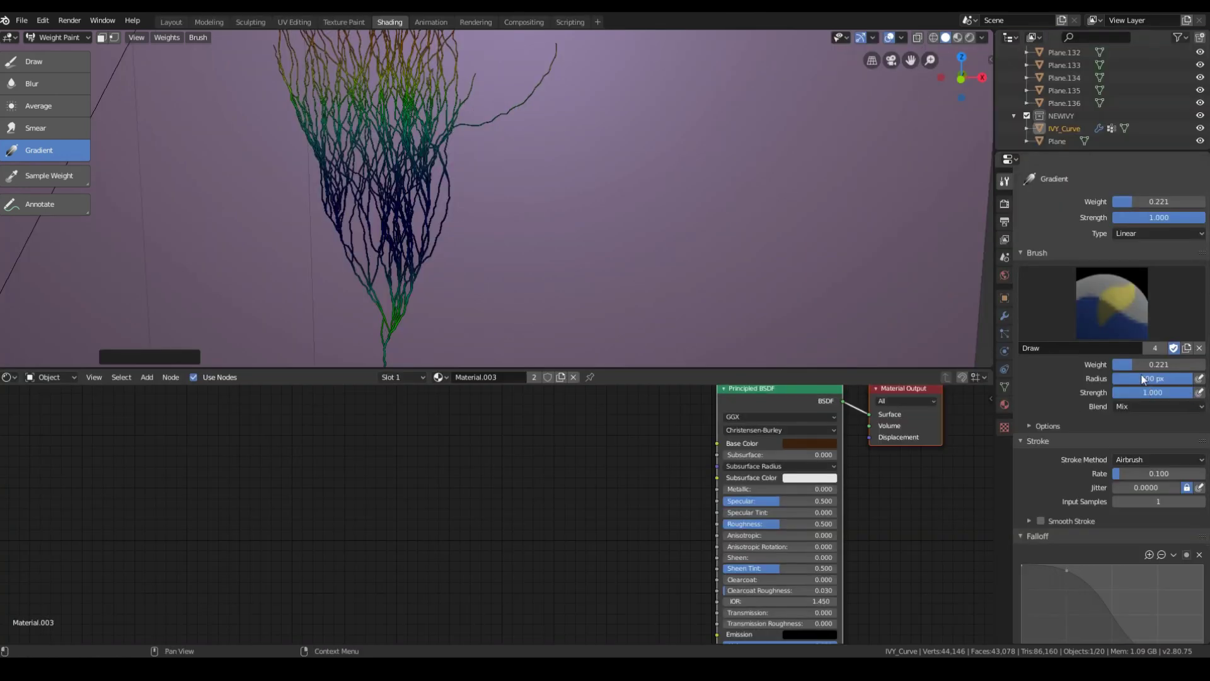
key(ctrl+space)
drag(470, 553, 473, 354)
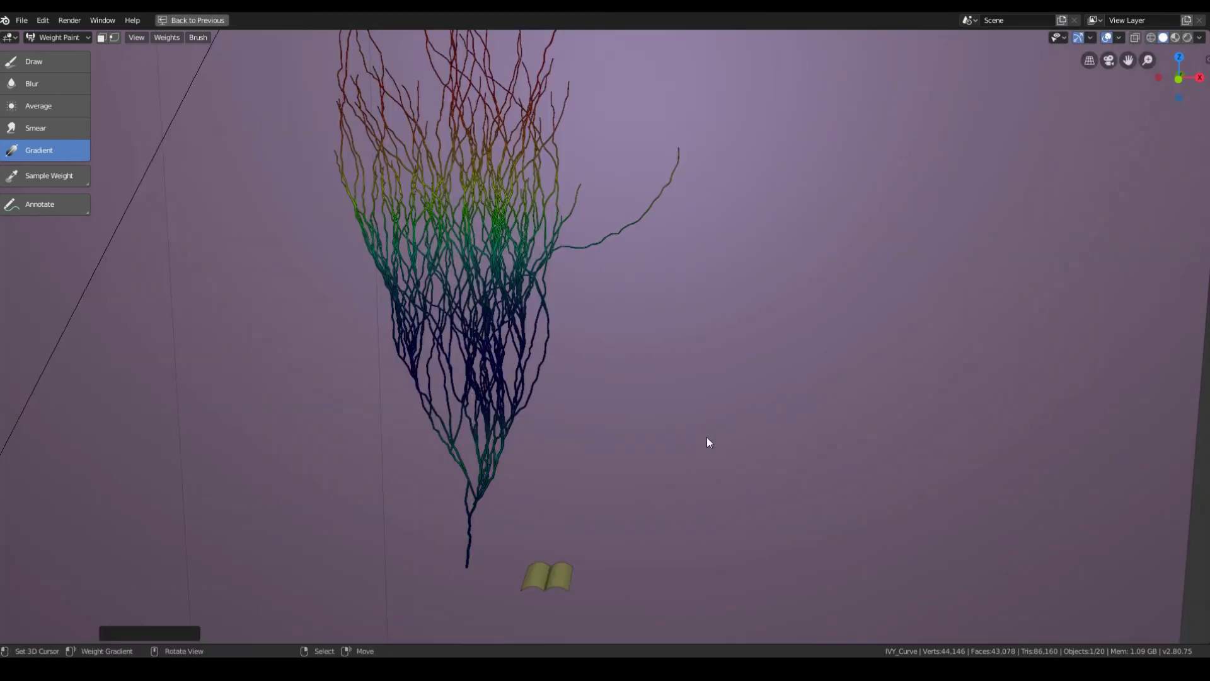
key(ctrl+space)
key(ctrl+space)
drag(471, 566, 476, 385)
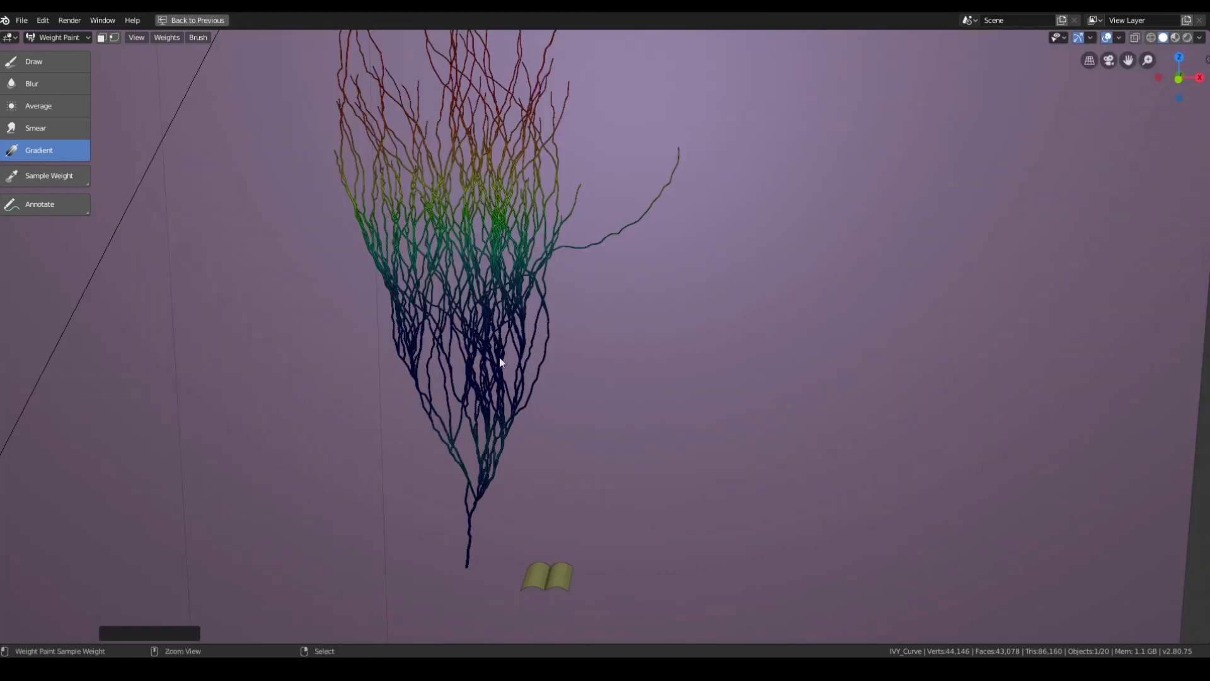
Paint a linear gradient with weight 0.872 from the ivy's root upward over the lower stems
key(ctrl+space)
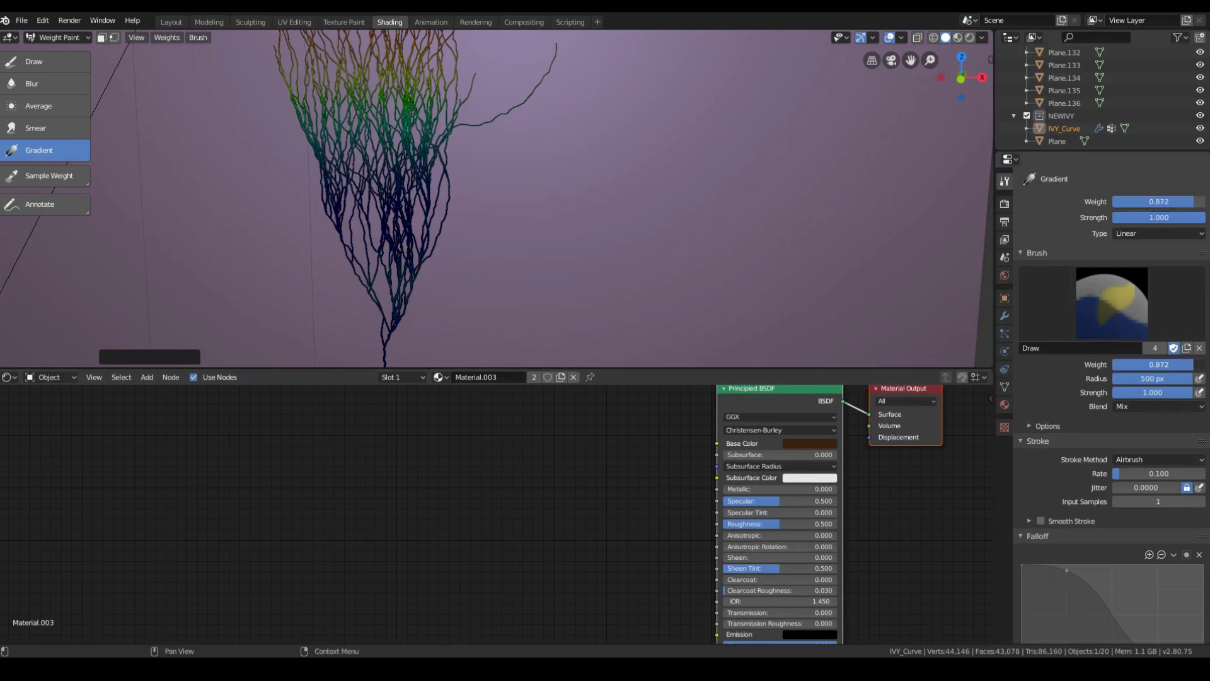
key(ctrl+space)
drag(465, 580, 468, 73)
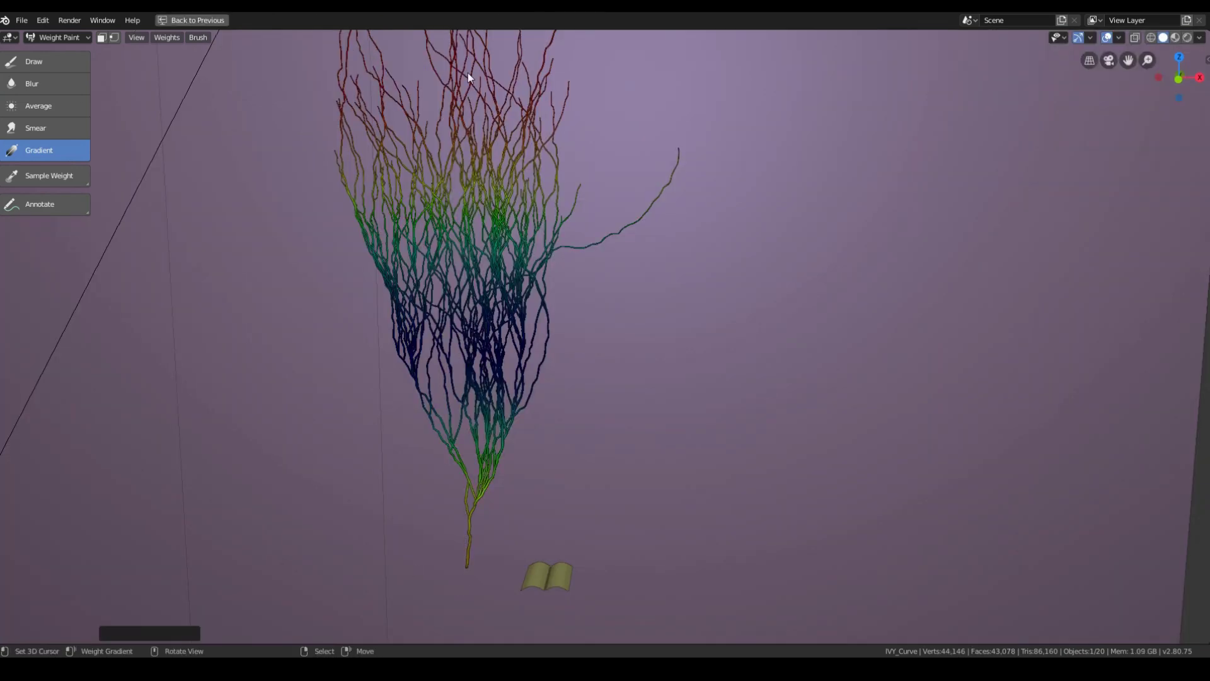
Return the ivy to Object Mode and turn its leaf particles' viewport and render visibility back on
key(ctrl+space)
click(56, 37)
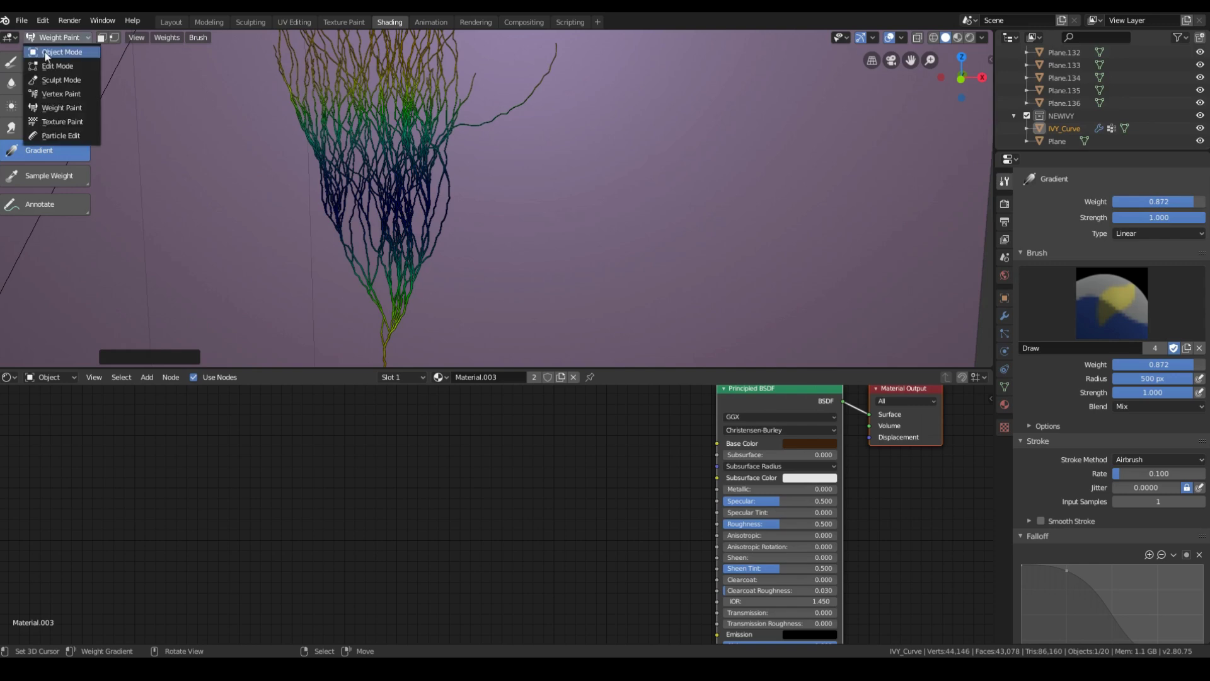
click(48, 55)
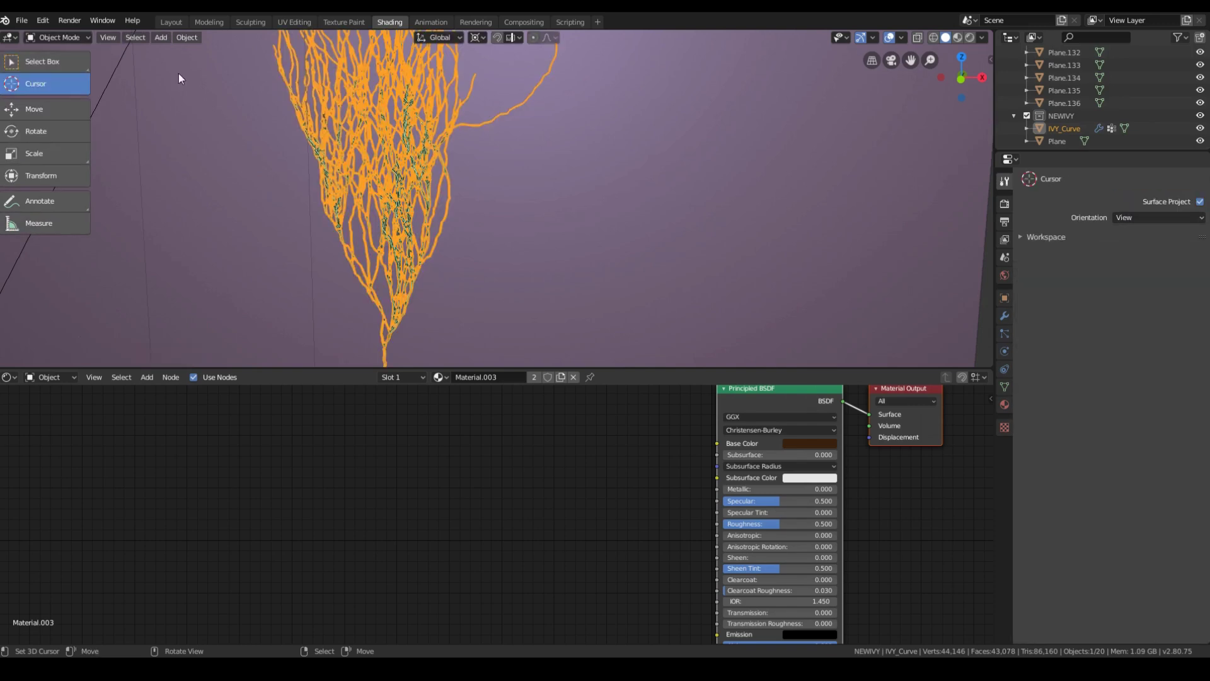
click(1005, 334)
click(1164, 182)
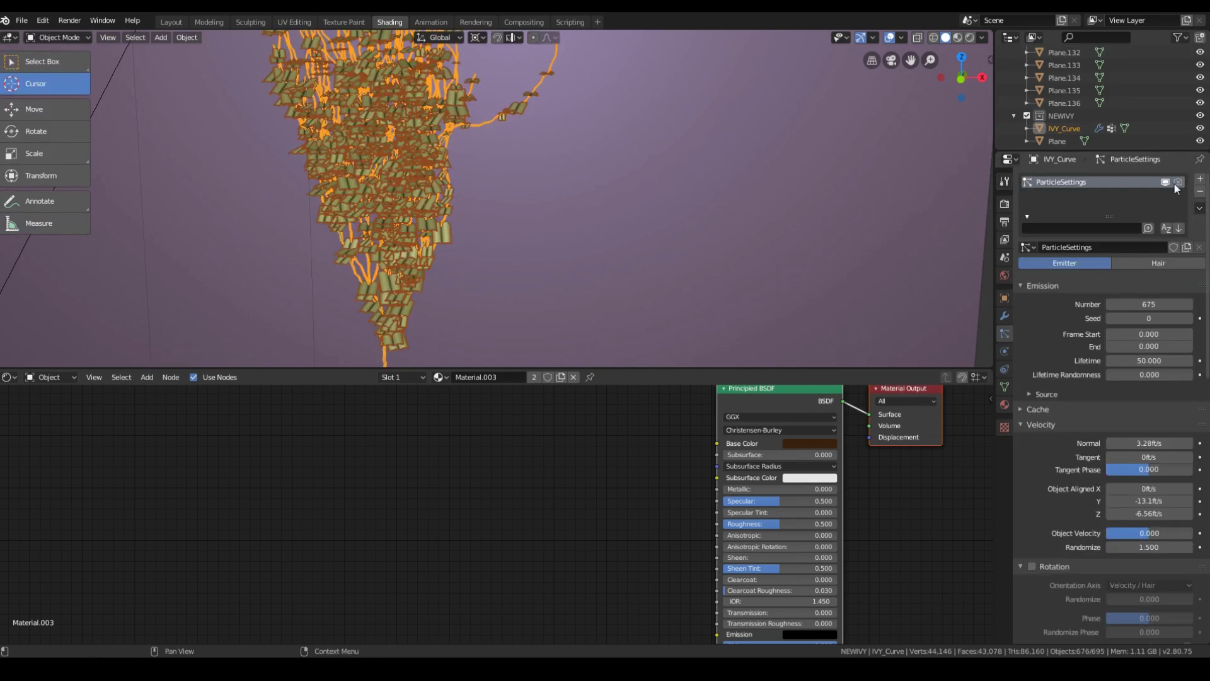
click(1178, 181)
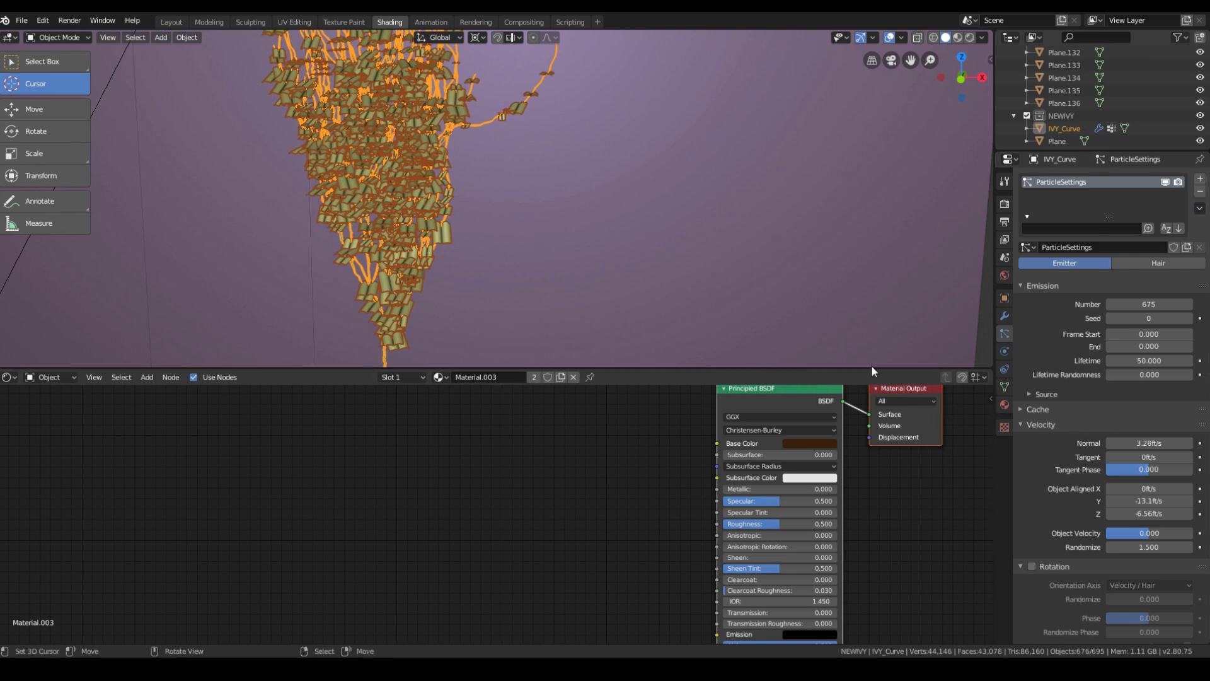
Enlarge the 3D viewport and assign the painted vertex group "Group" to the leaf particles' density
drag(871, 367, 871, 568)
scroll(1113, 517, down, 20)
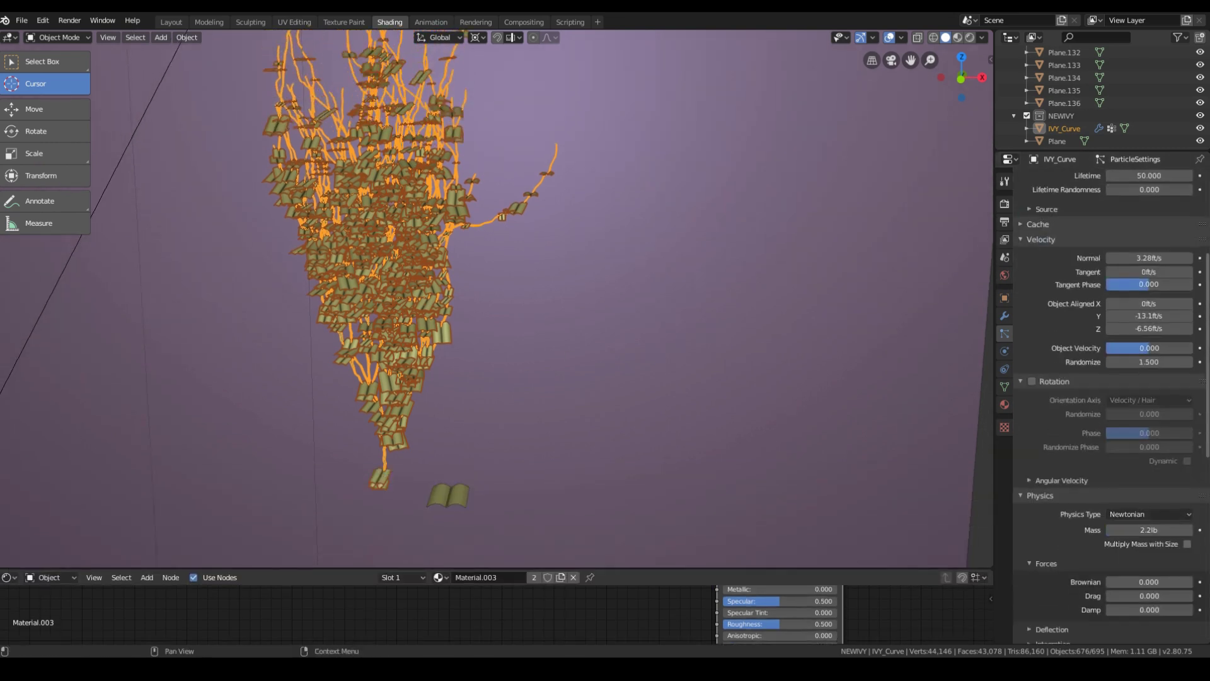
click(1113, 510)
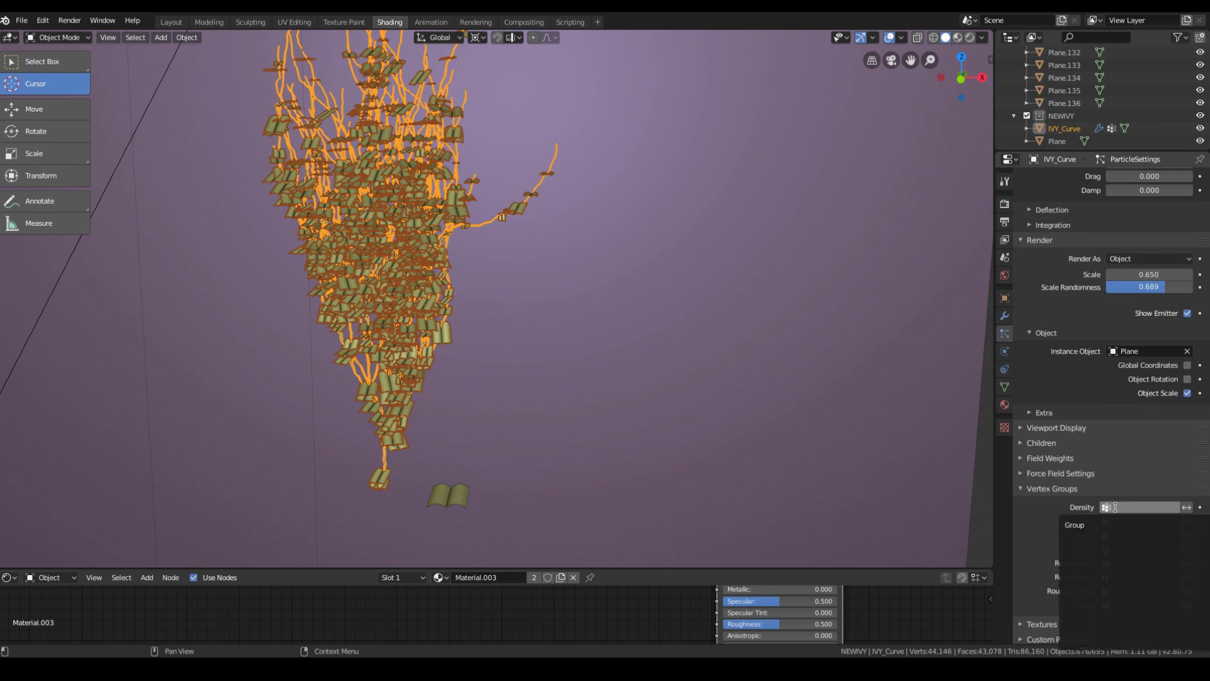
click(1117, 522)
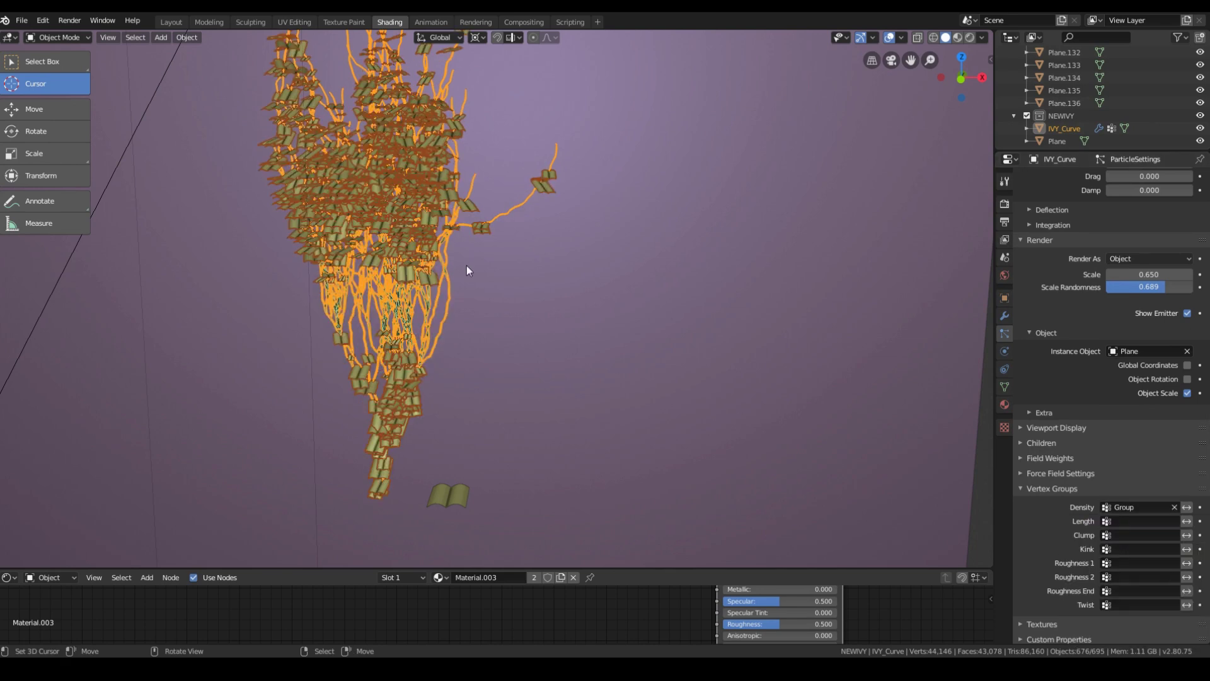
Examine the redistributed ivy leaves on the tiled wall in material preview and rendered shading from several angles
key(z)
click(471, 346)
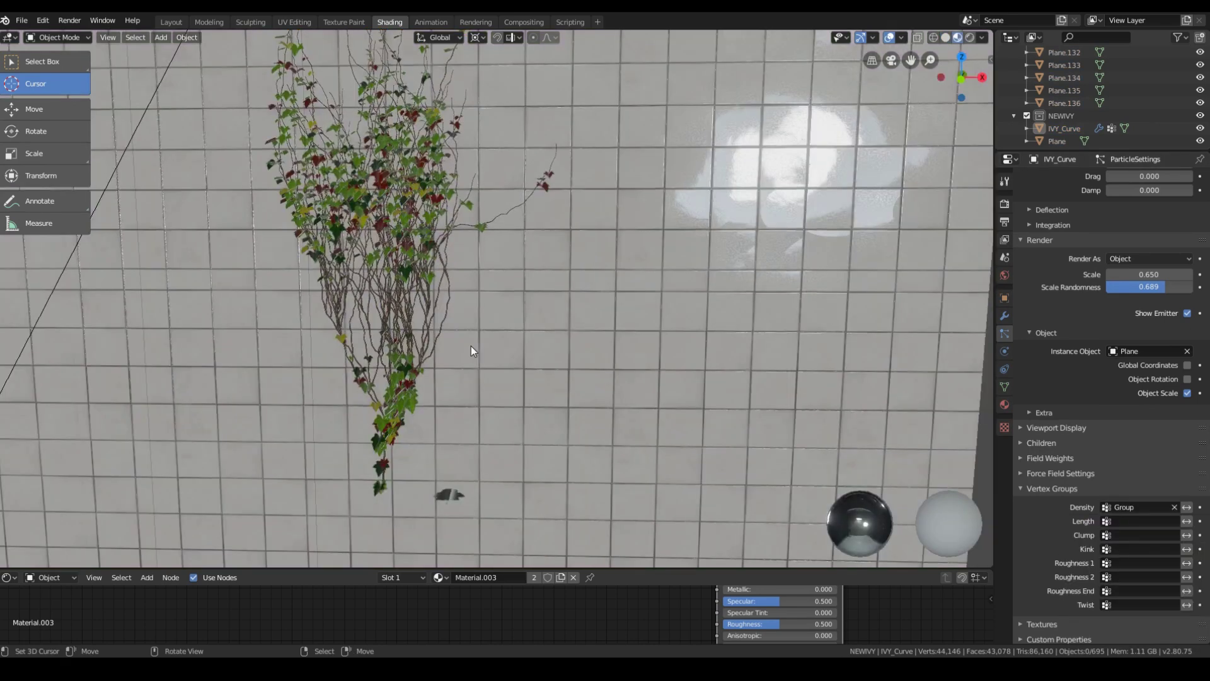
key(z)
click(489, 213)
key(shift+grave)
key(d)
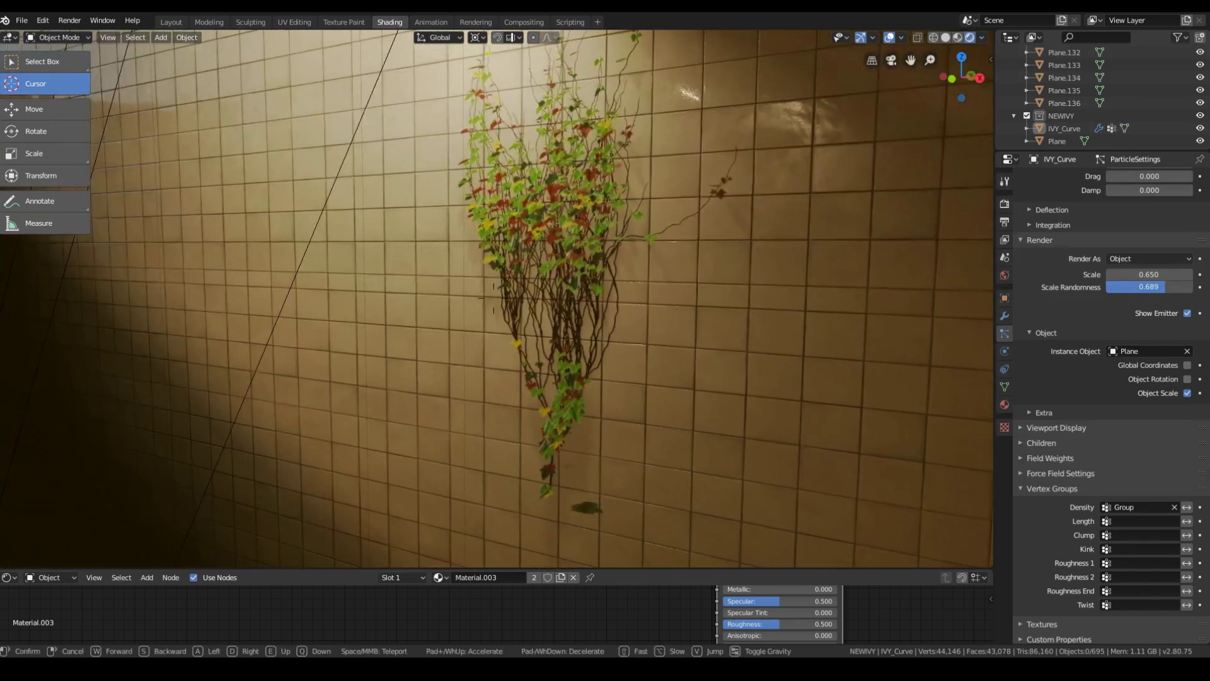
key(w)
key(s)
key(q)
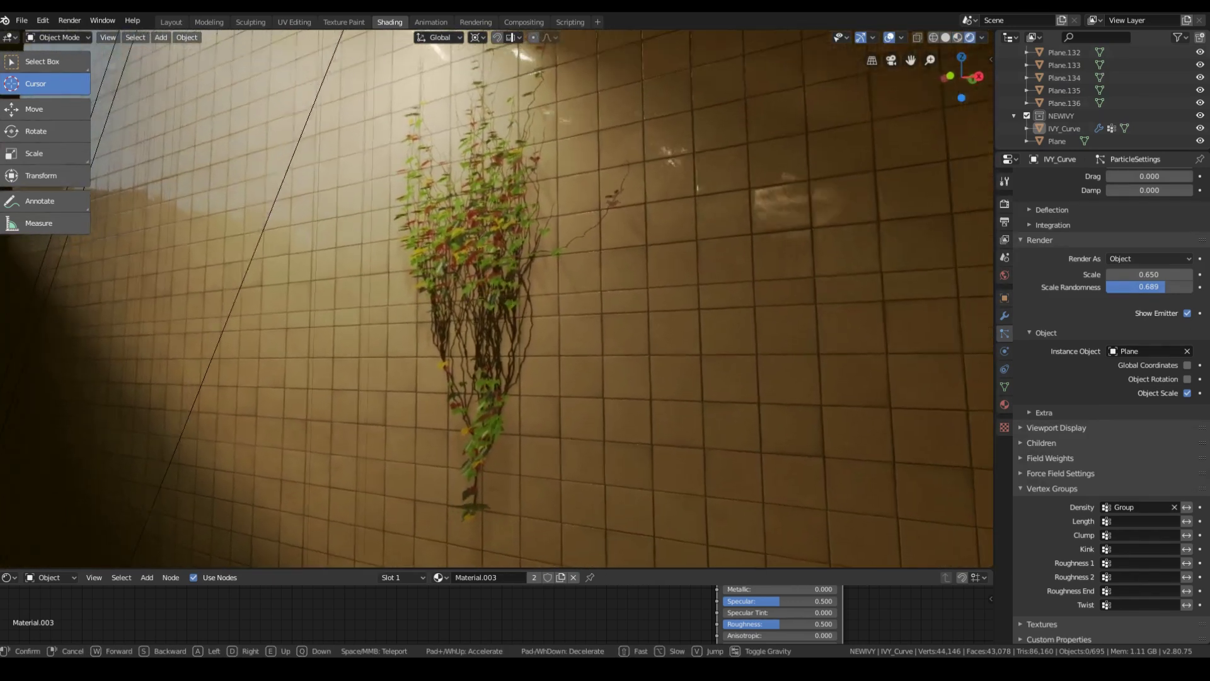
key(e)
key(w)
click(494, 298)
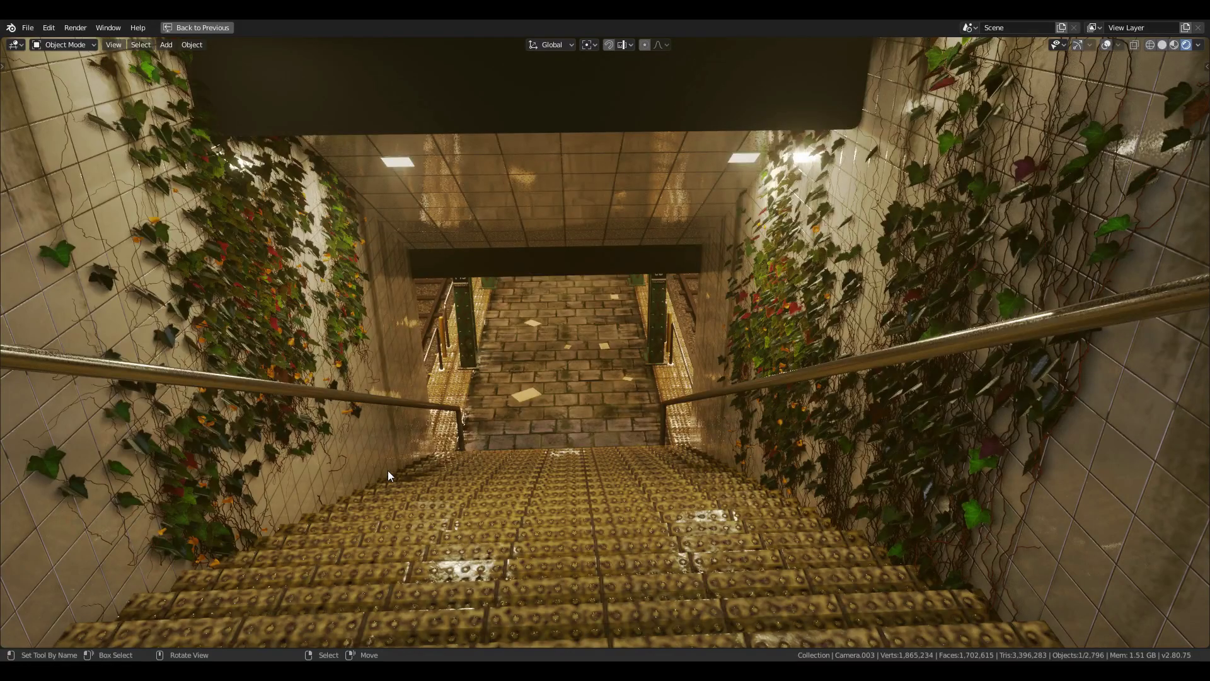
Examine the ivy covering the tiled stairway wall beside the handrail in the rendered scene
key(shift+grave)
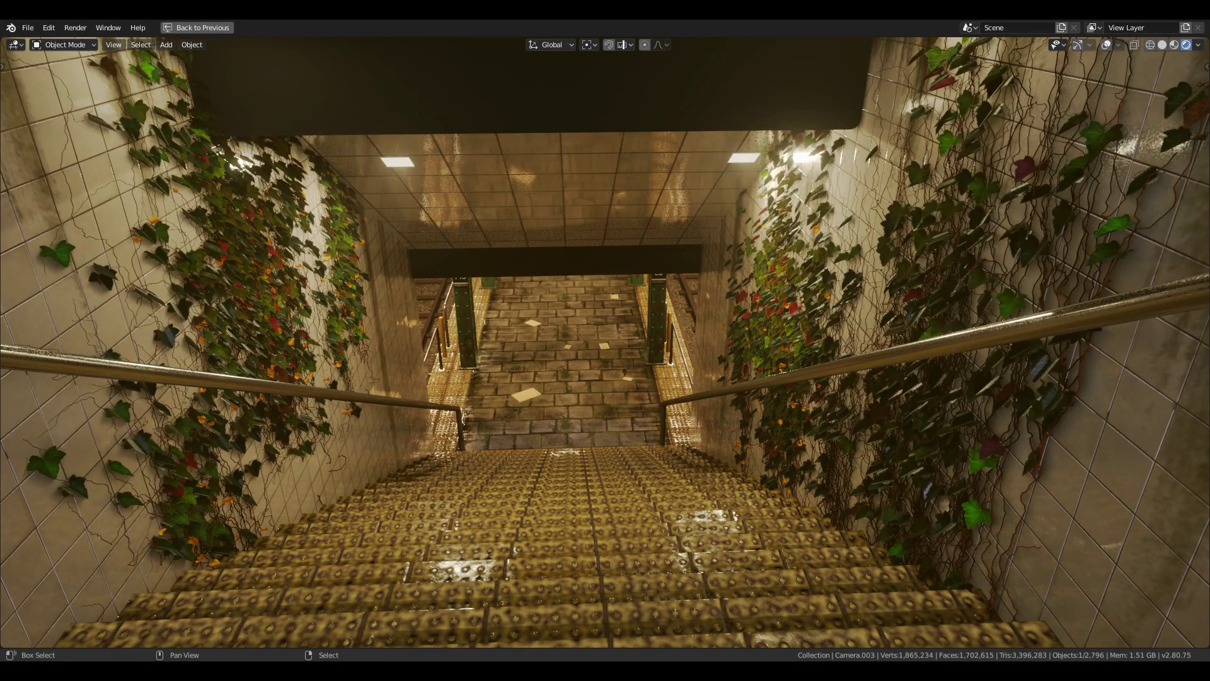
key(d)
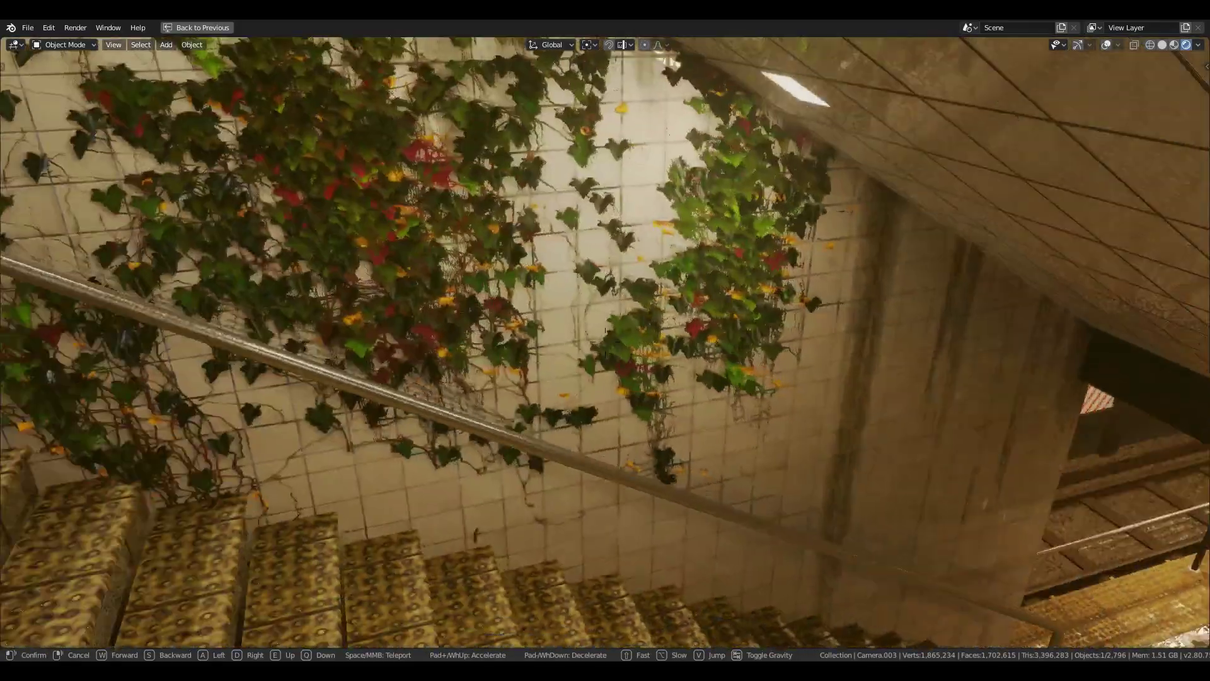
key(w)
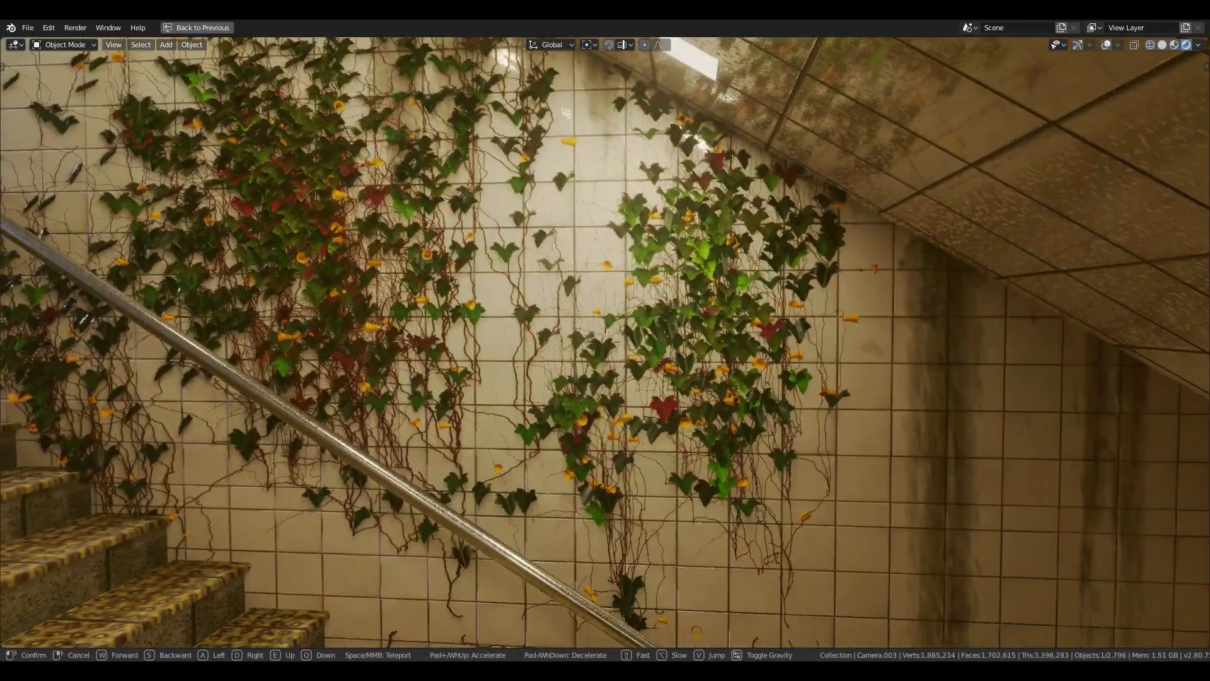
key(w)
key(s)
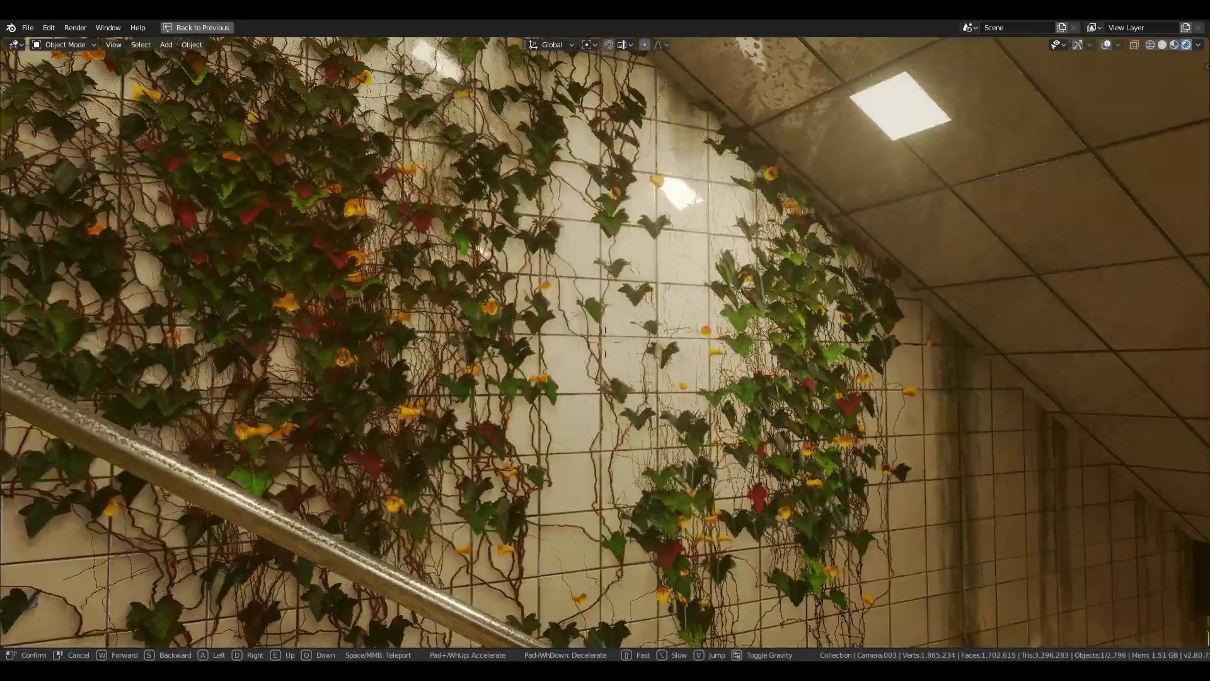